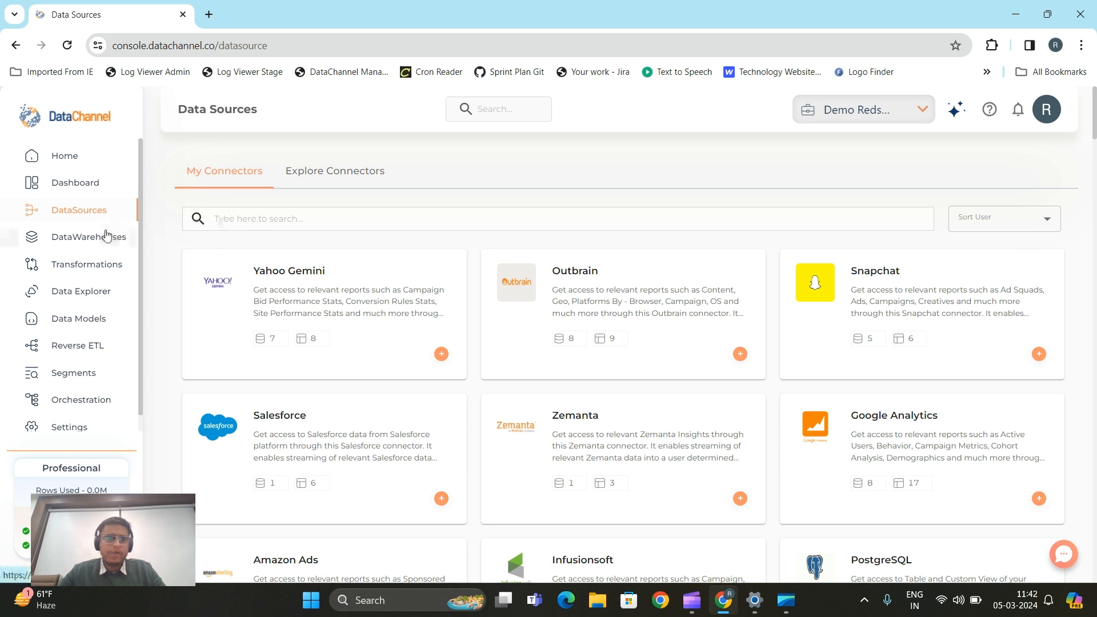
Look through the Transformations, Reverse ETL, Orchestration and Home sections of the DataChannel console.
click(115, 264)
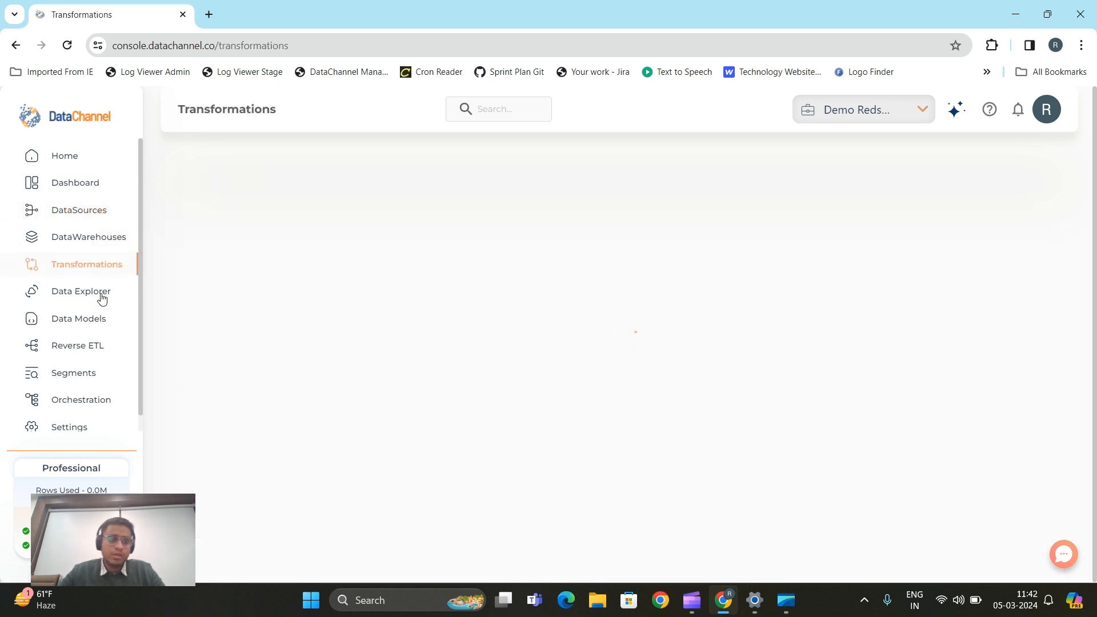
scroll(100, 298, down, 1)
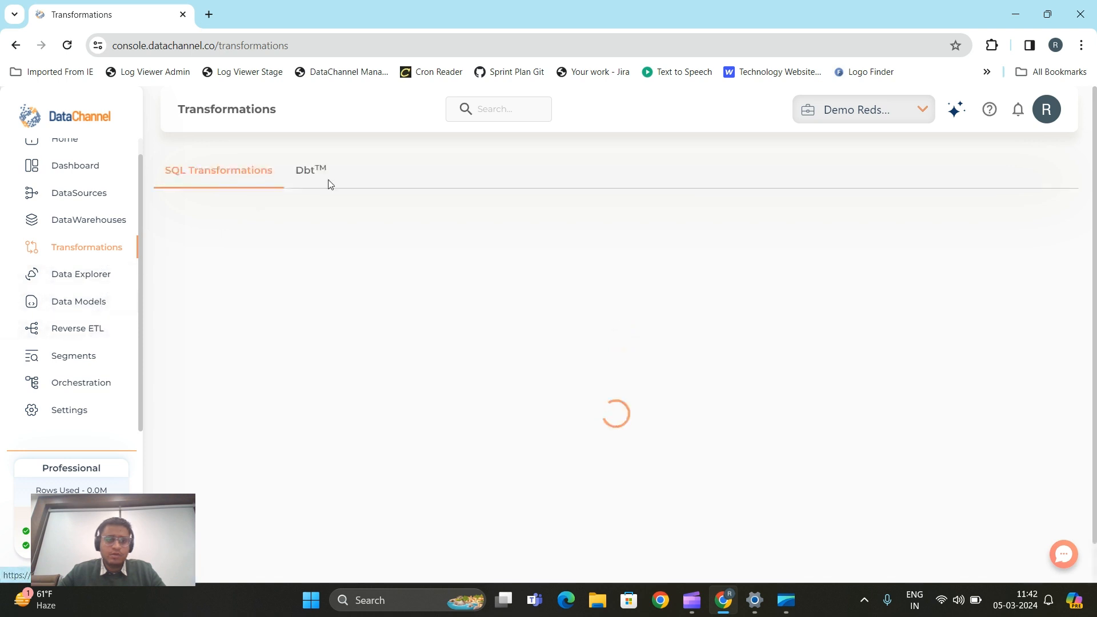
click(96, 329)
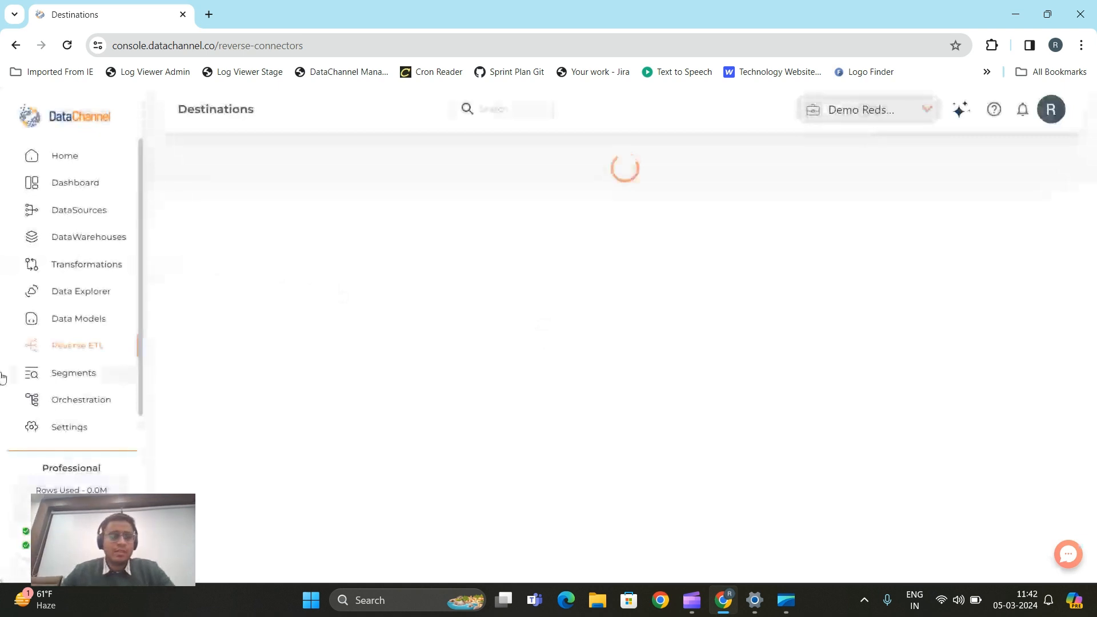
click(81, 399)
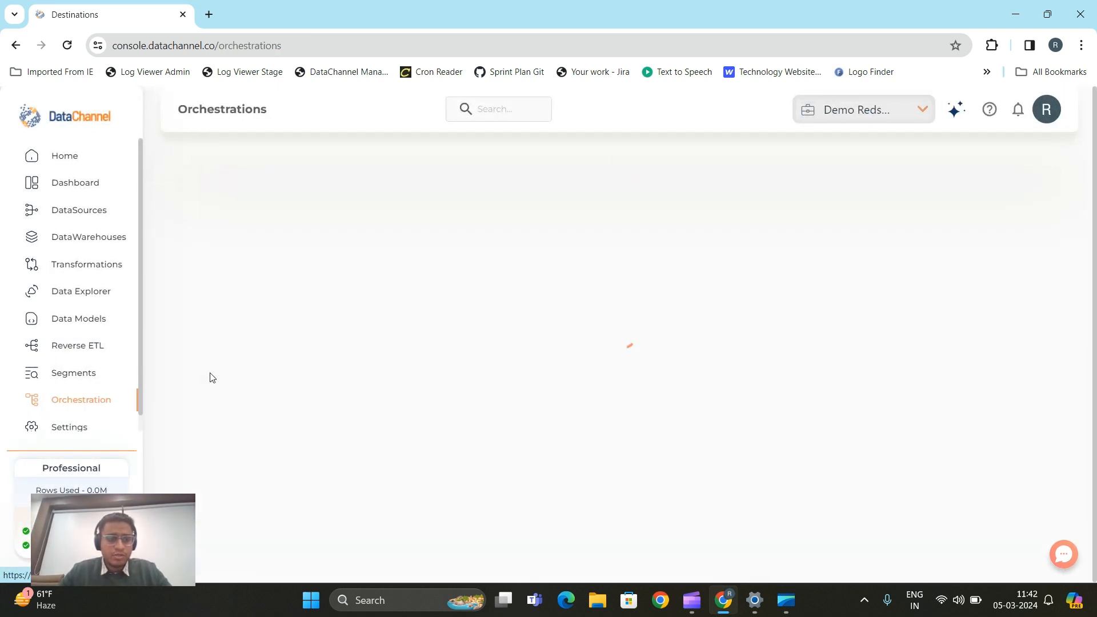
click(94, 213)
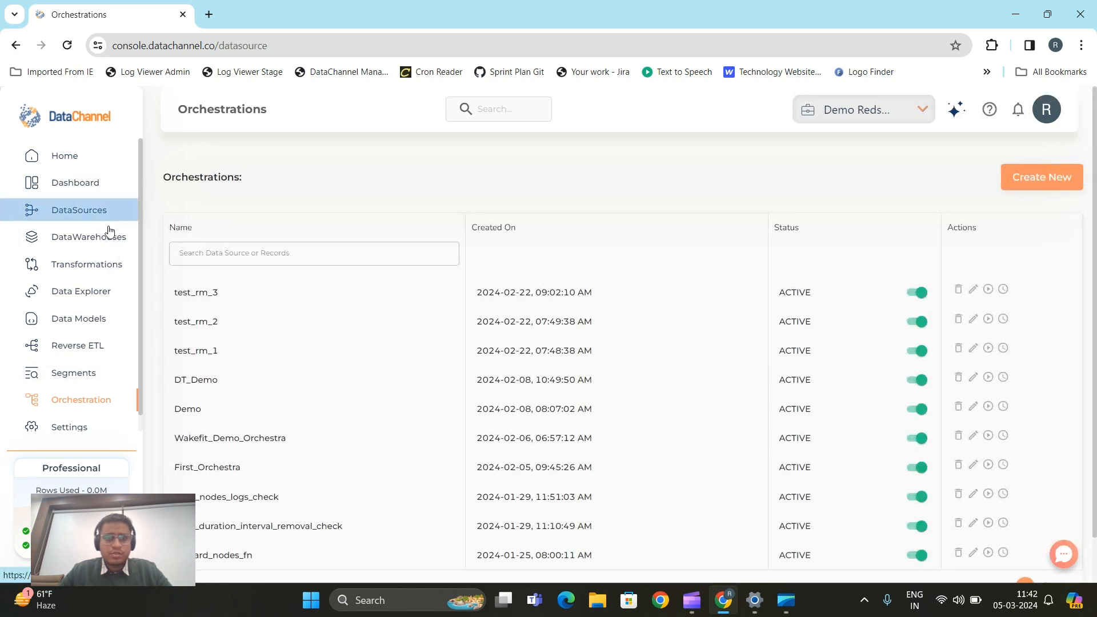
click(48, 155)
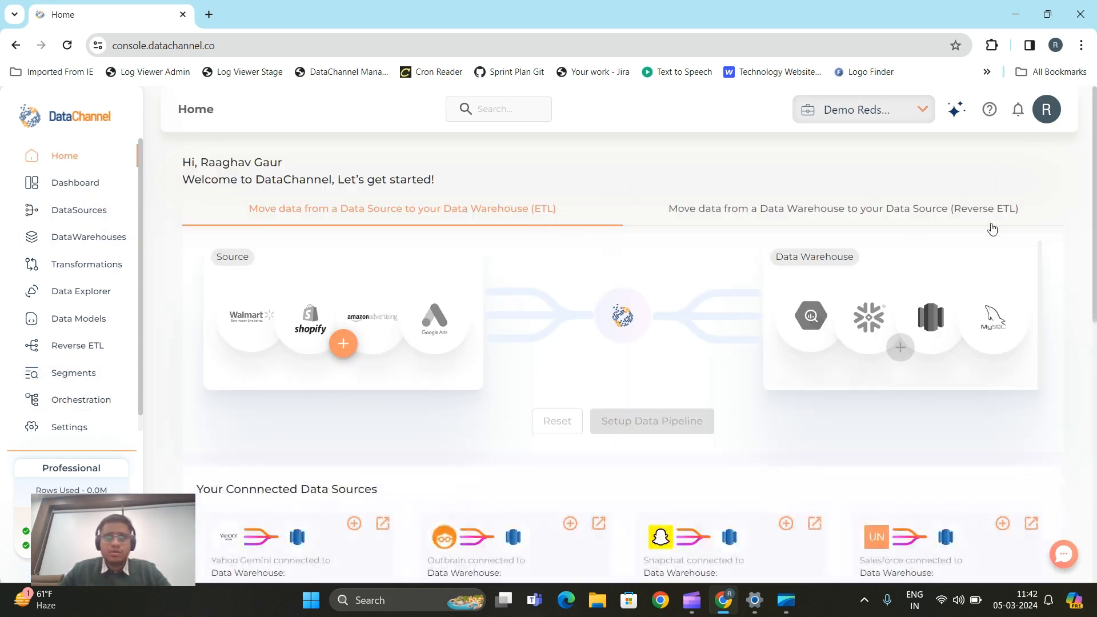
Search the data sources for Amazon, open the Amazon Vendor Central connector and start creating a data pipeline.
click(89, 212)
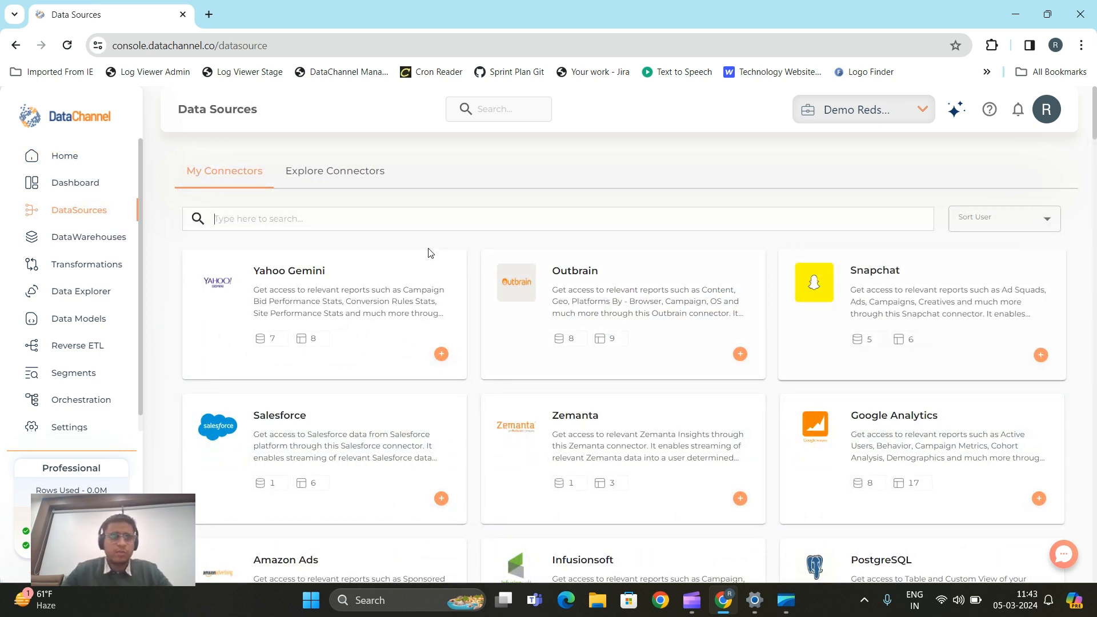
text(AMazon)
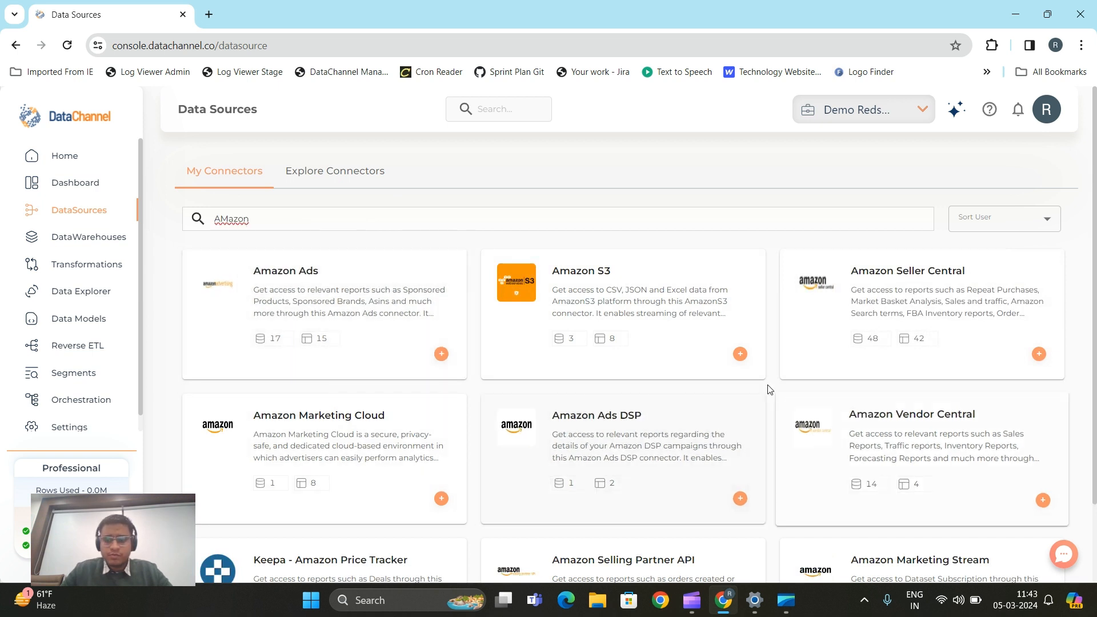
click(889, 418)
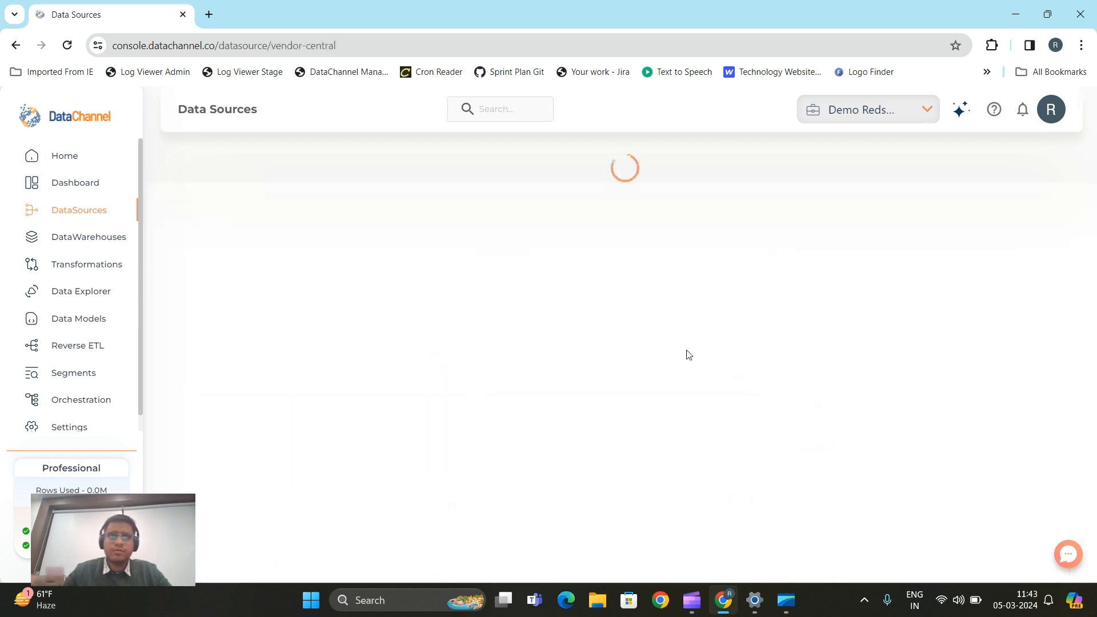
scroll(680, 294, down, 3)
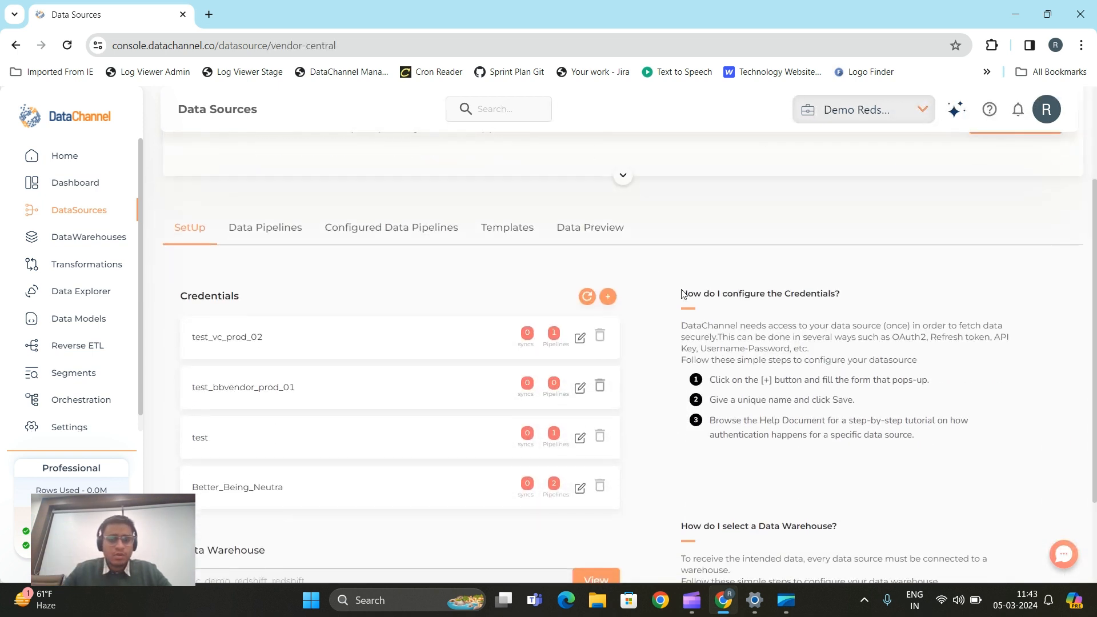
scroll(702, 297, up, 3)
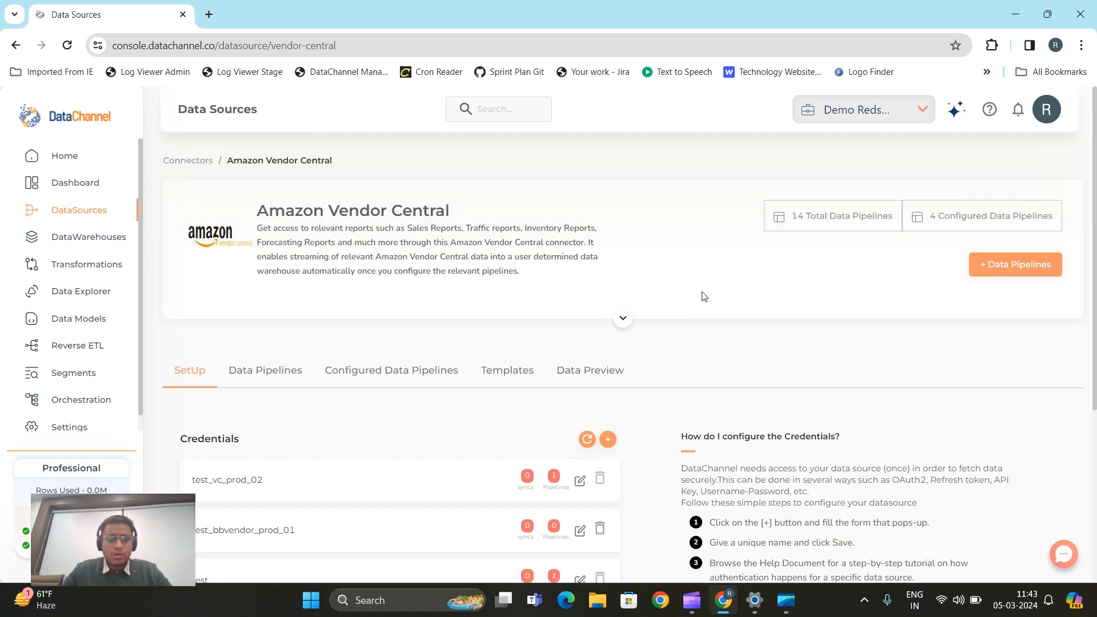
click(1018, 275)
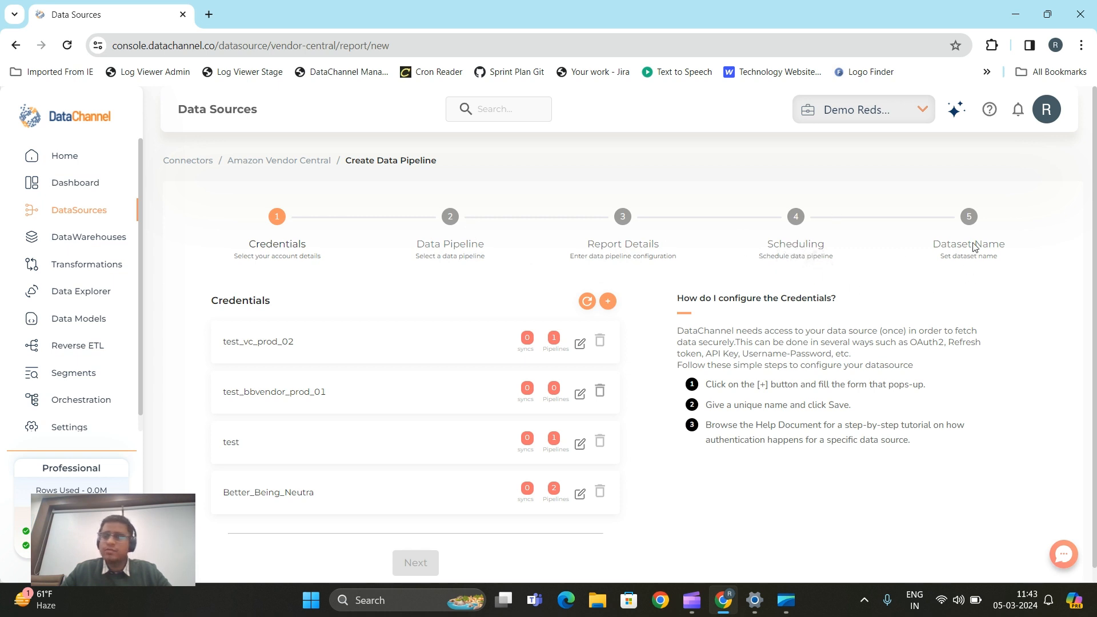
drag(1010, 244, 930, 250)
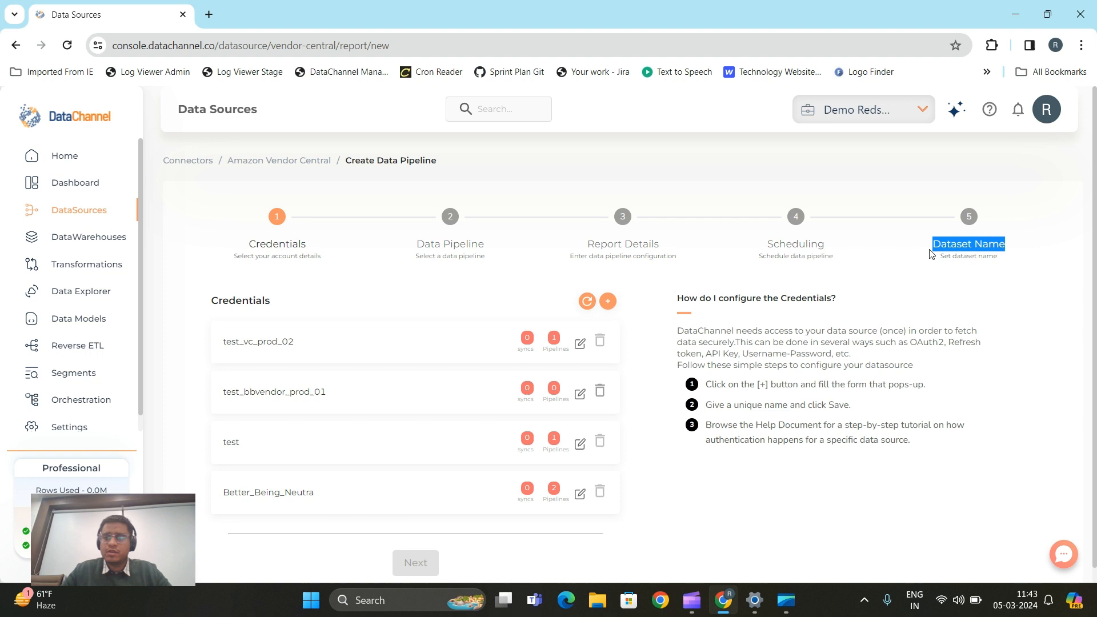
click(983, 255)
drag(1010, 249, 934, 248)
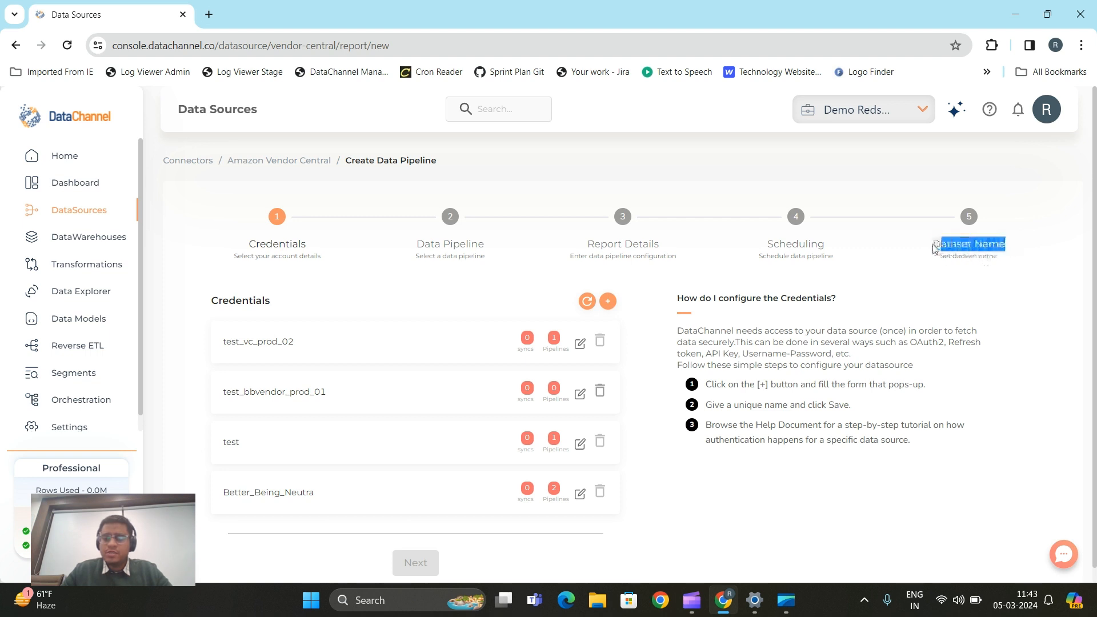
click(485, 288)
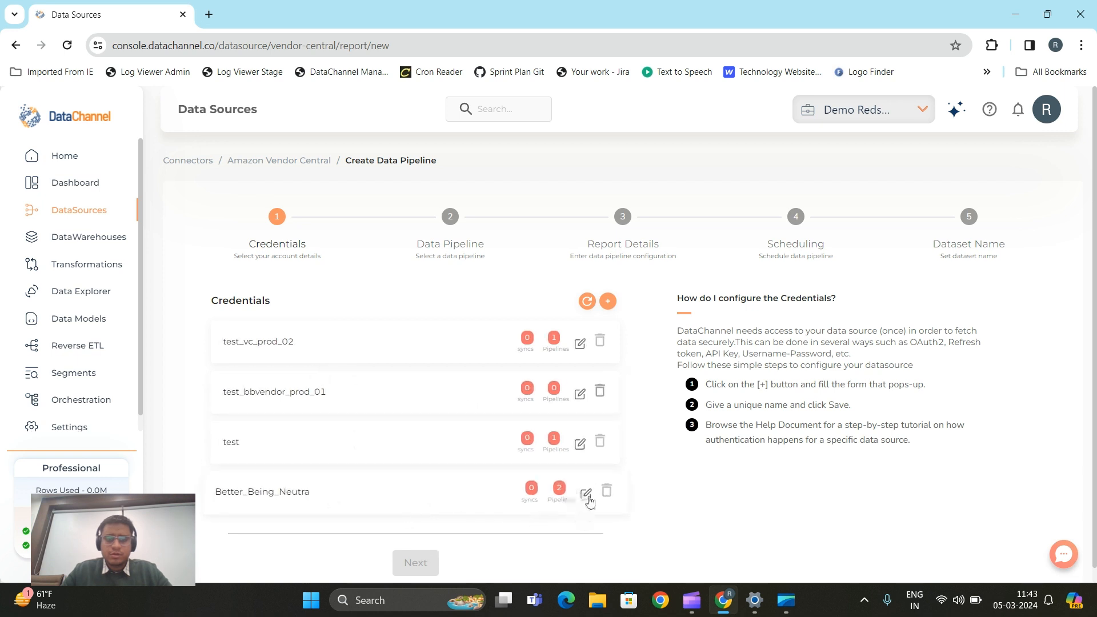
Add a new credential for the Amazon Vendor Central pipeline and name it Sample Vendor Creds.
click(607, 301)
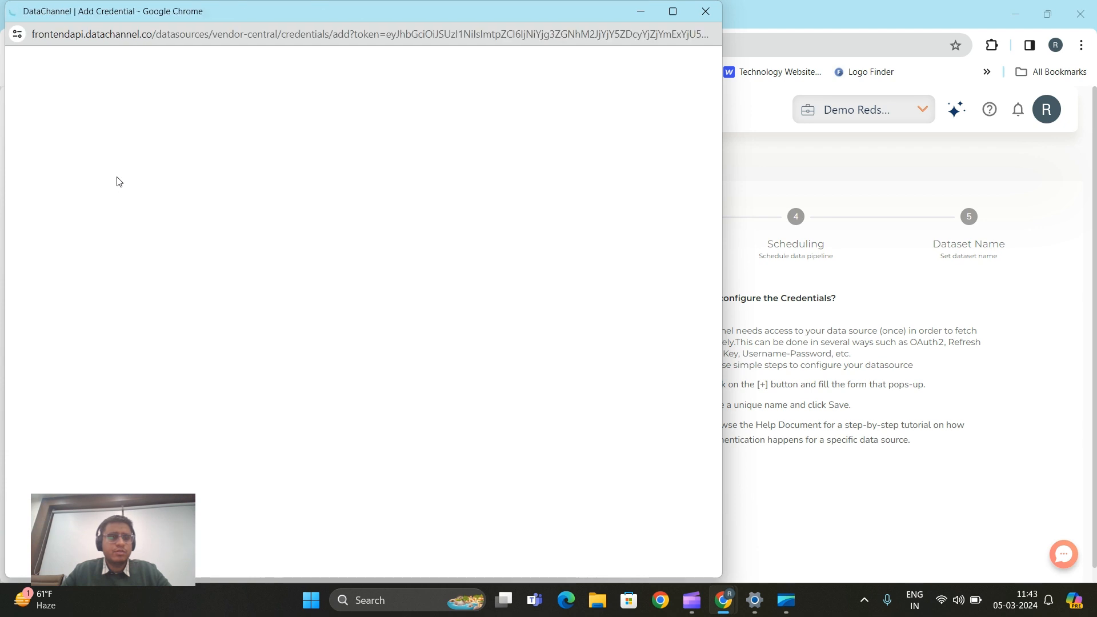
click(105, 126)
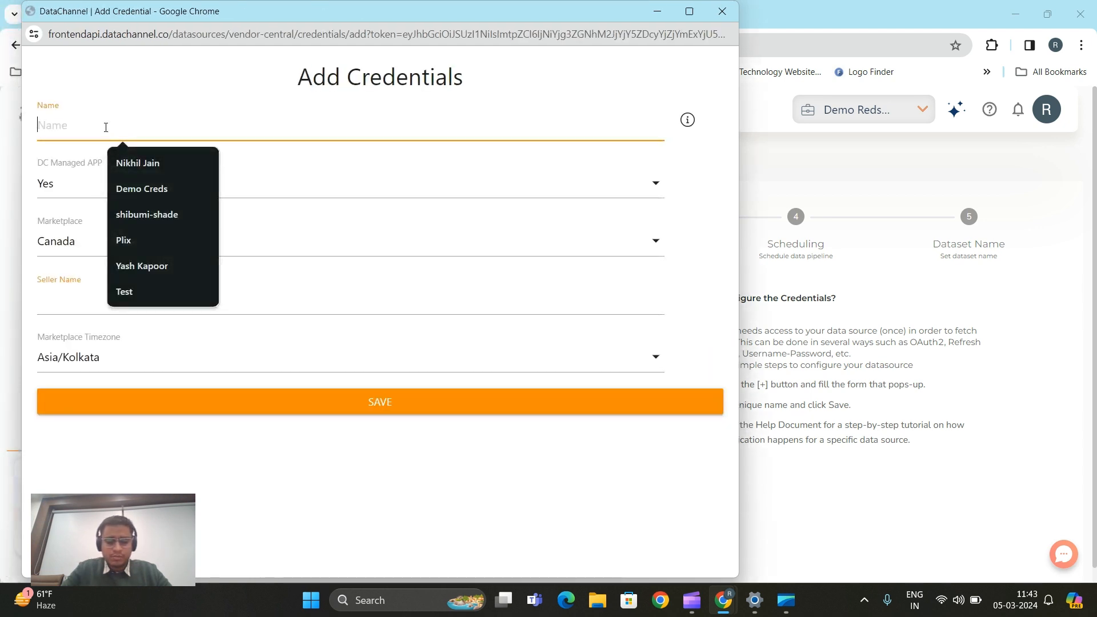
text(Sample V)
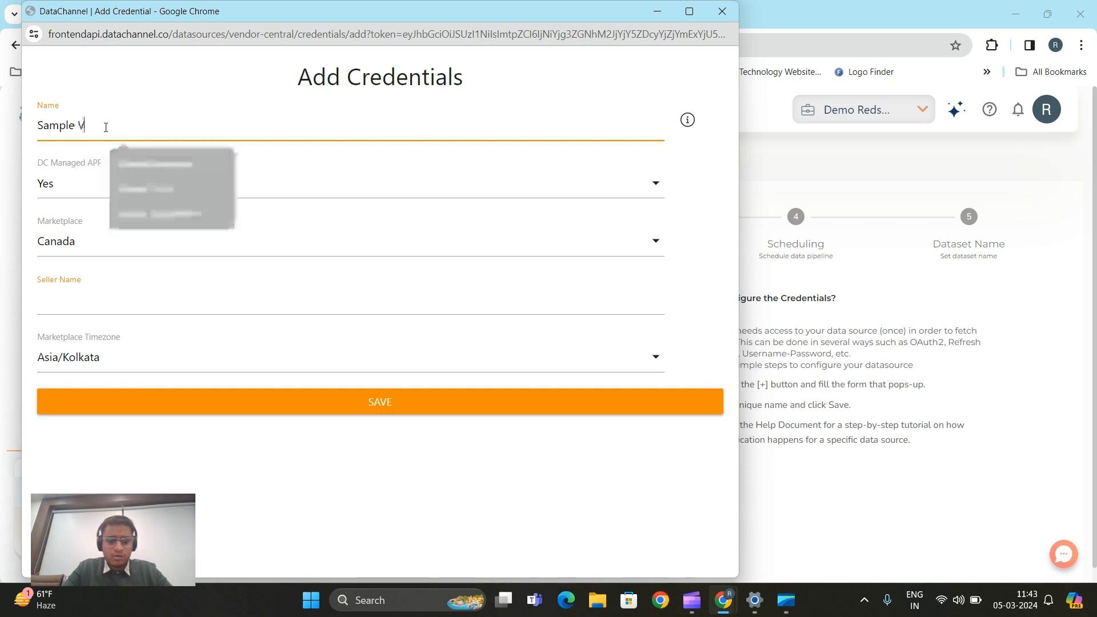
text(endor Creds)
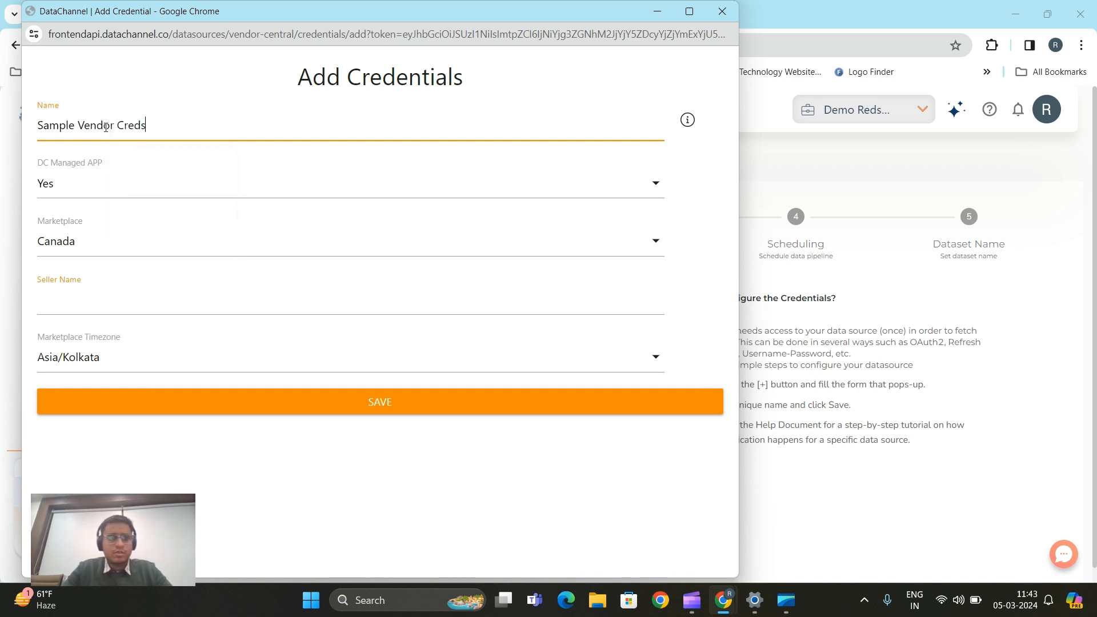
Switch DC Managed APP to No to review the additional client and AWS credential fields, and set it back to Yes.
click(196, 203)
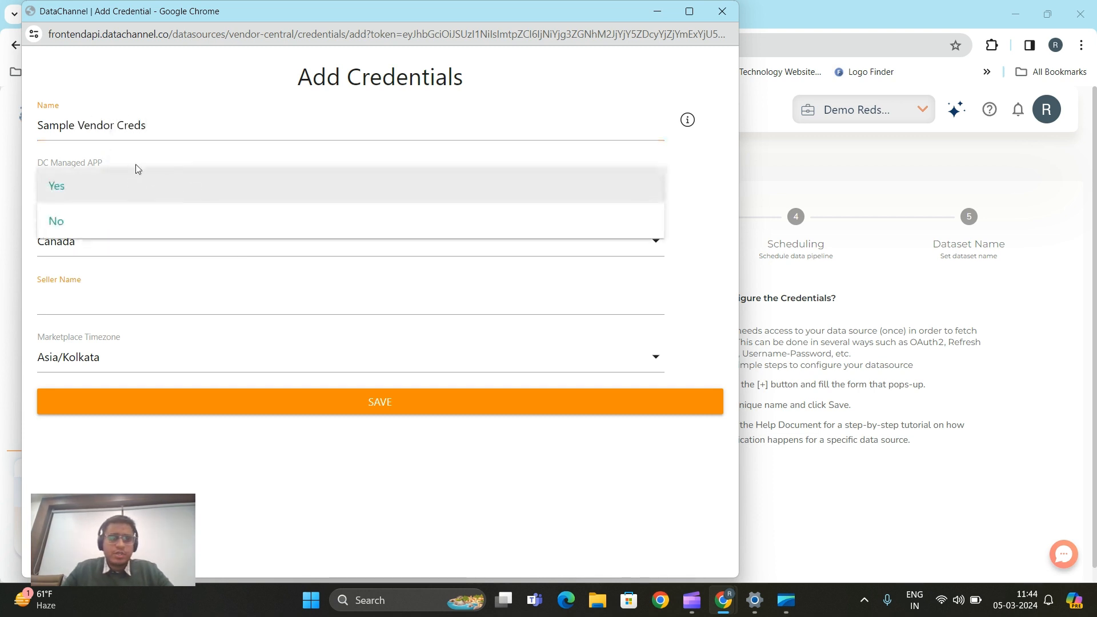
click(111, 170)
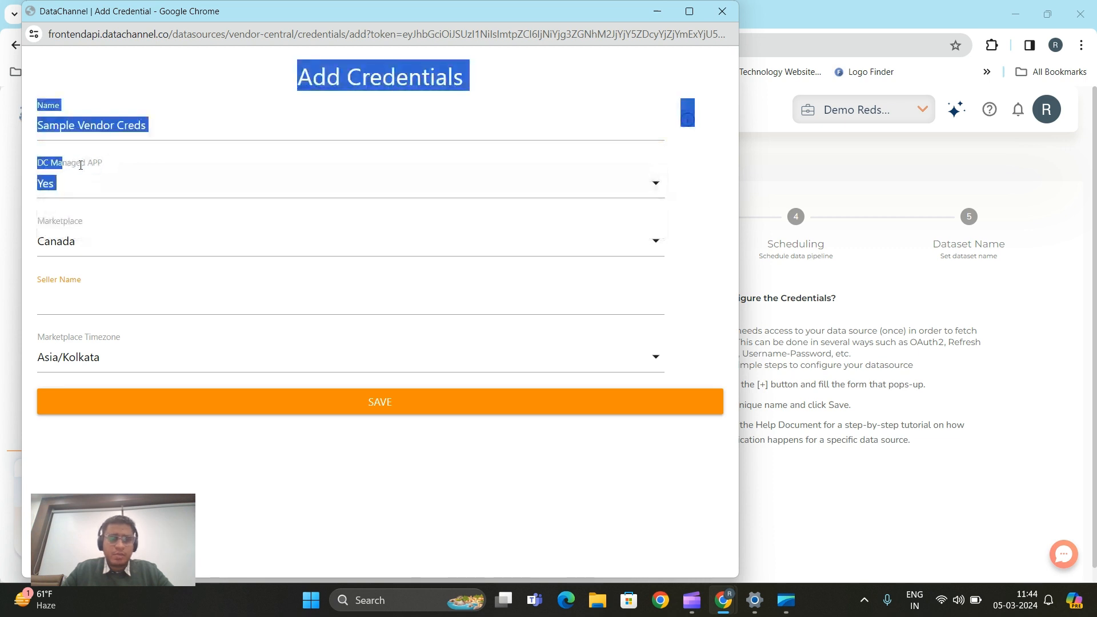
click(148, 199)
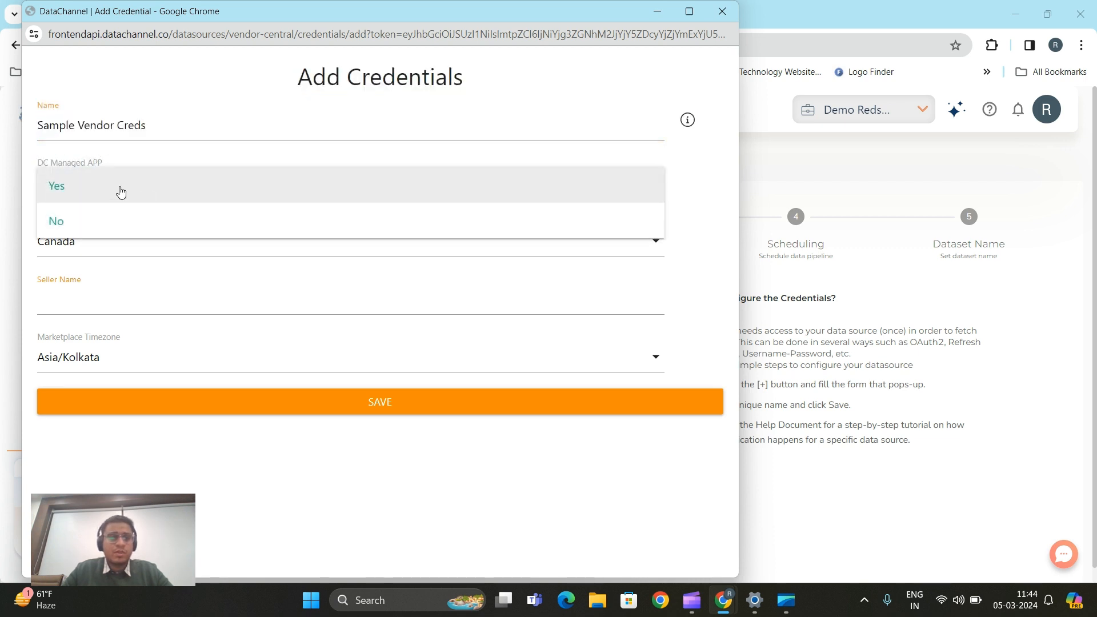
click(704, 234)
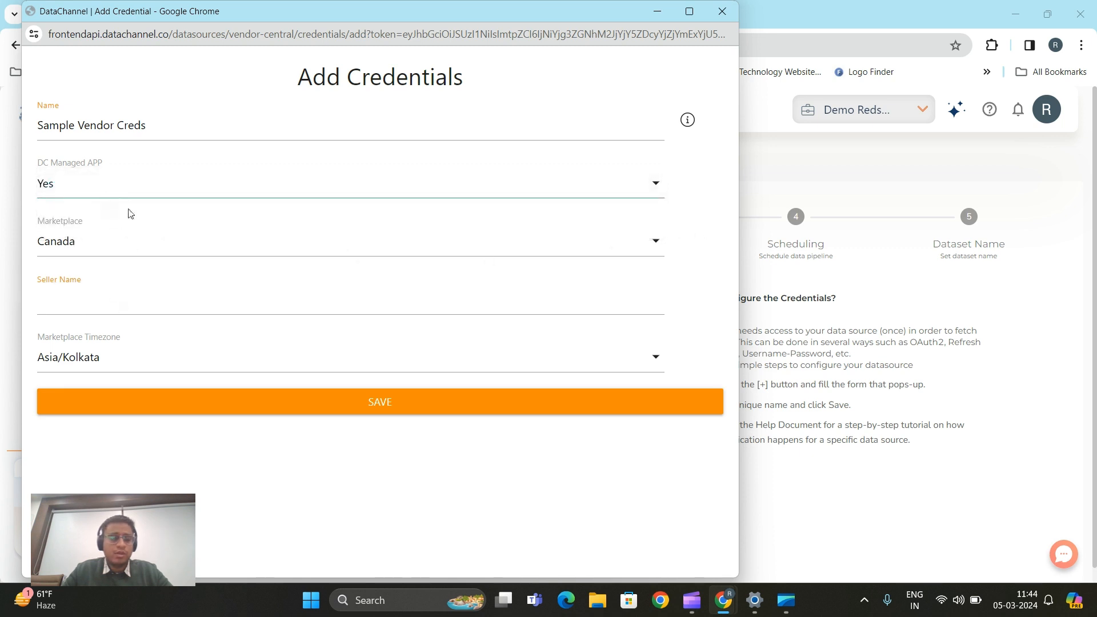
click(137, 194)
click(127, 216)
scroll(128, 226, down, 3)
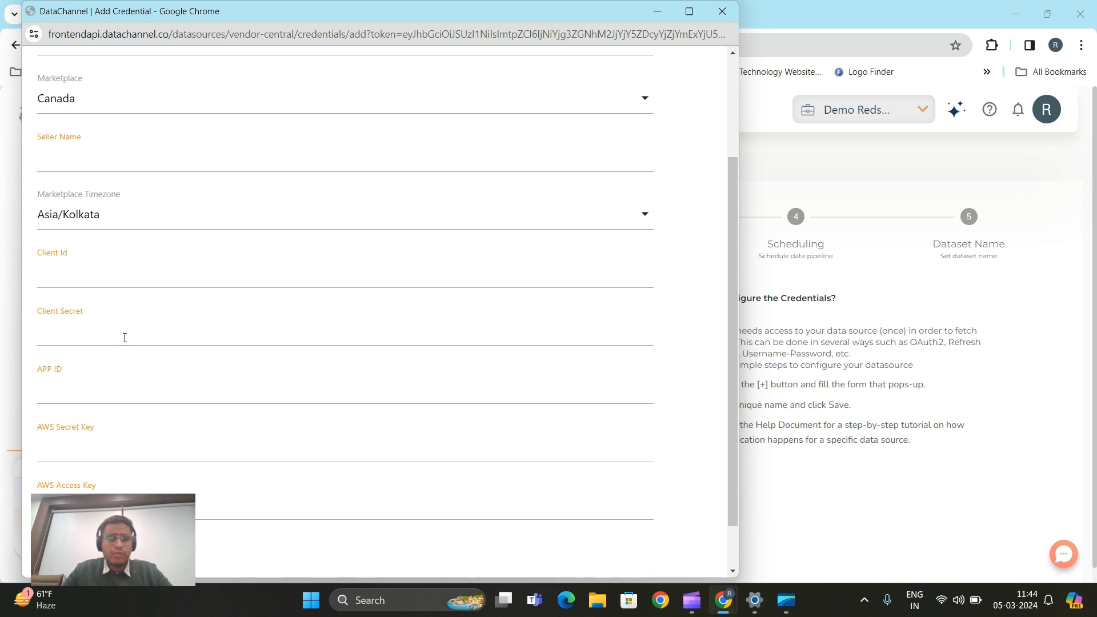
scroll(148, 430, down, 1)
scroll(139, 451, up, 4)
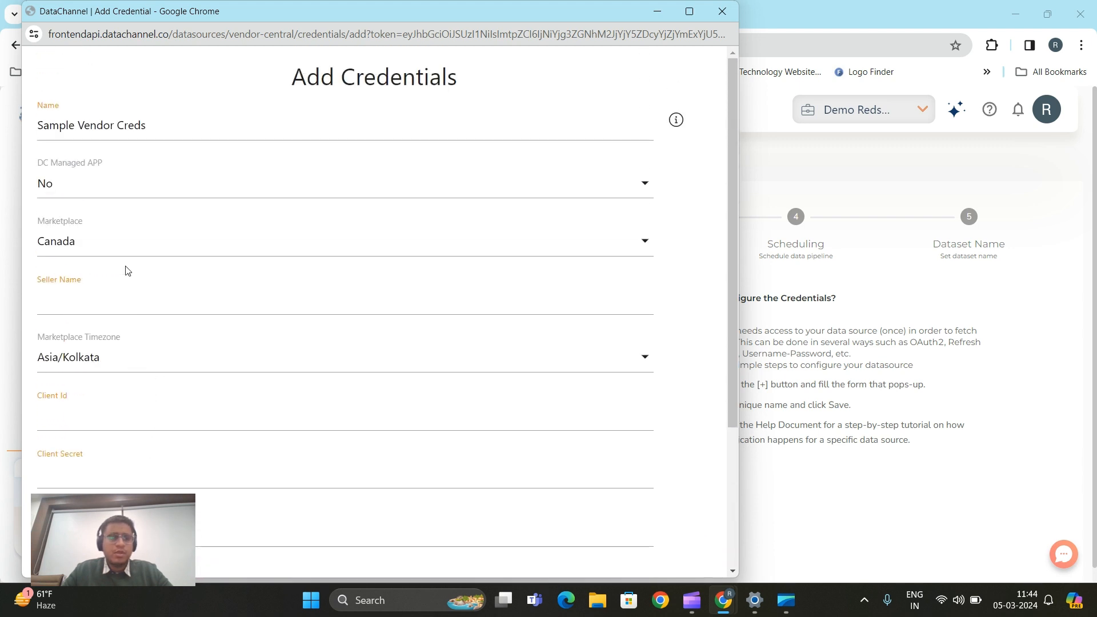
click(128, 194)
click(117, 193)
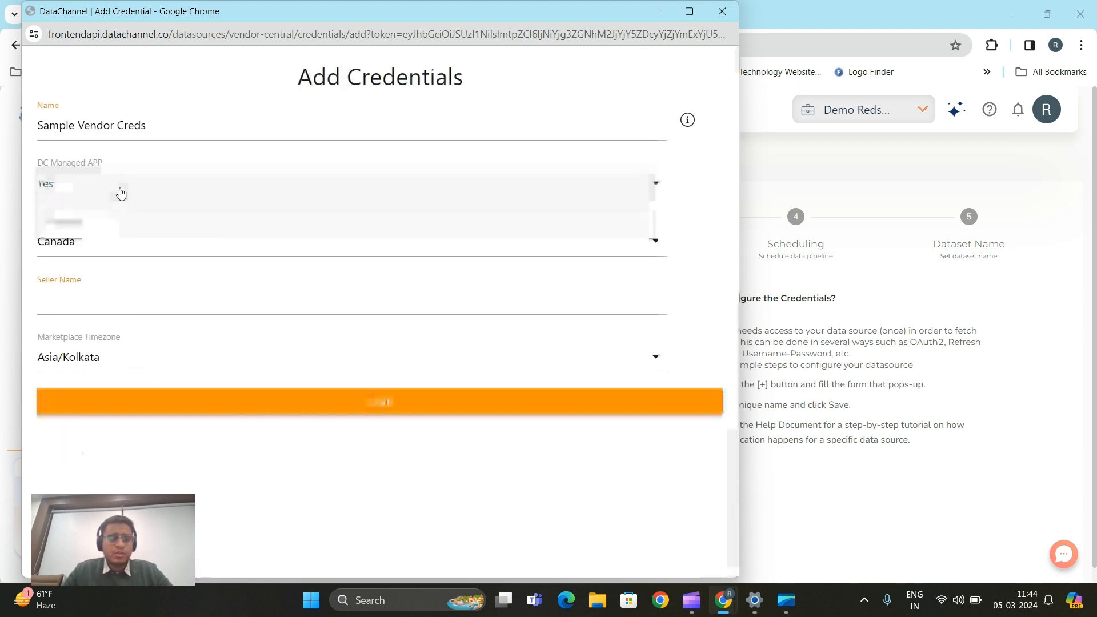
Set the marketplace of the new credential to US.
click(313, 246)
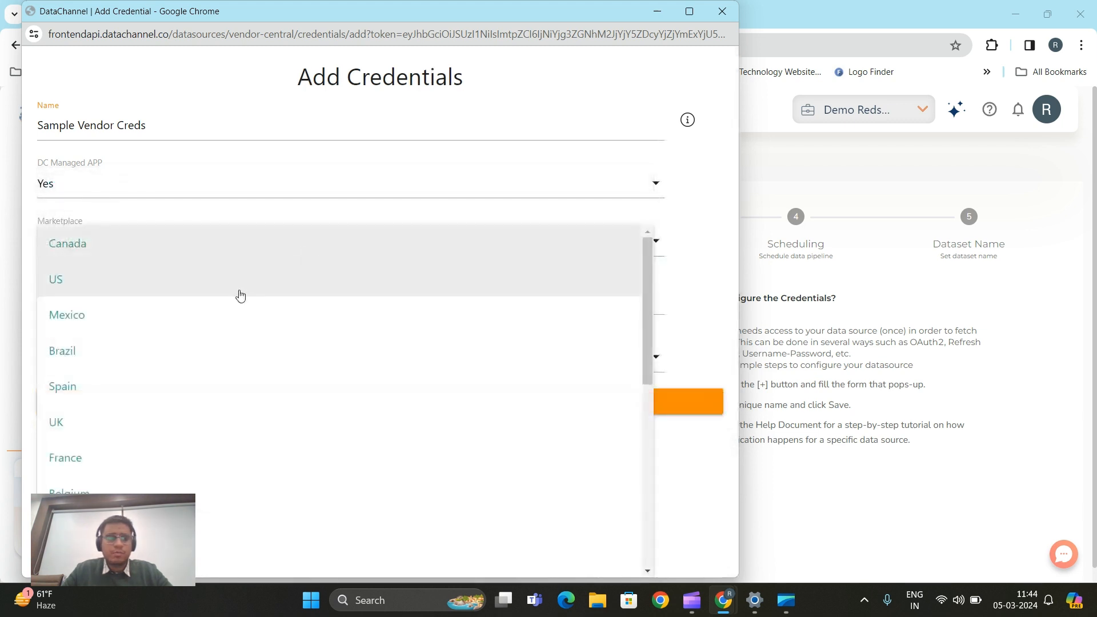
scroll(229, 306, down, 1)
scroll(165, 284, up, 1)
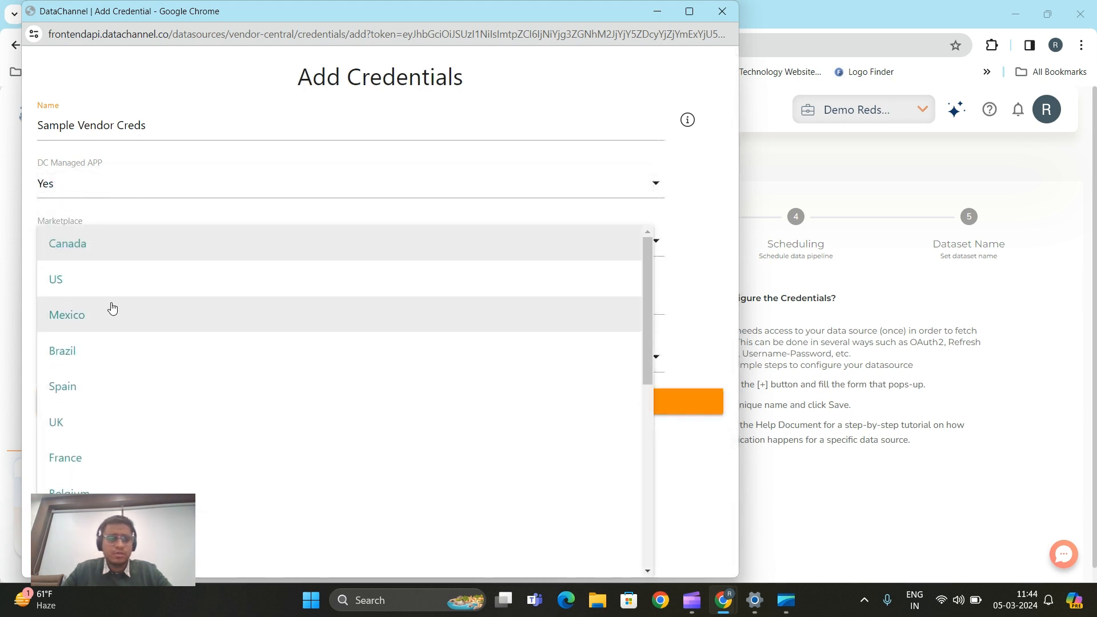
click(182, 304)
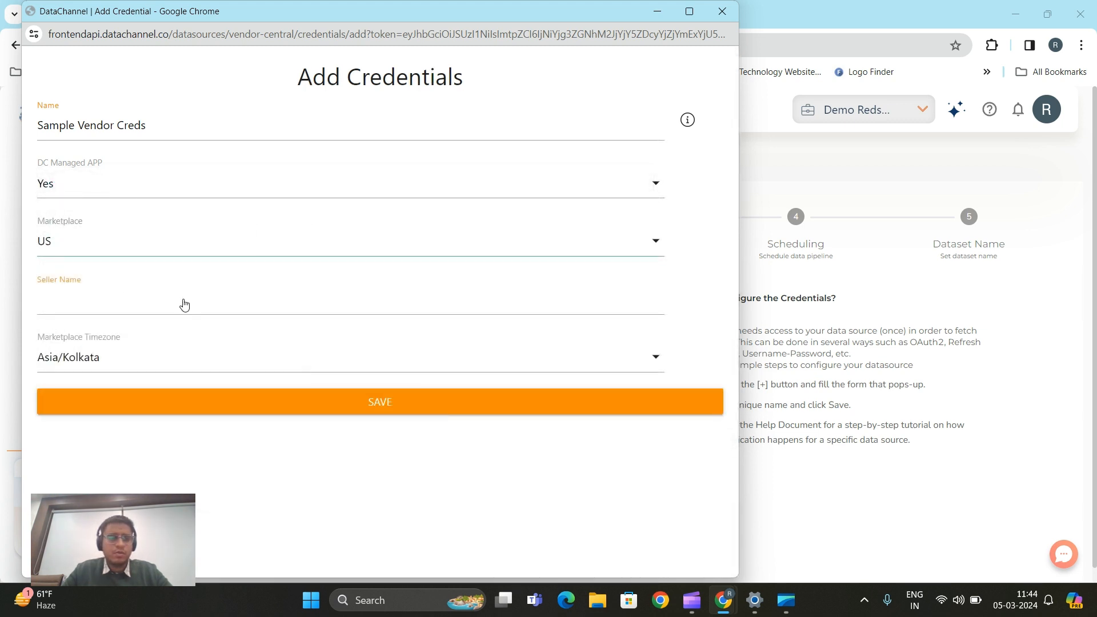
Enter Sample Store Pvt Ltd as the seller name and check the available marketplace timezones.
click(288, 303)
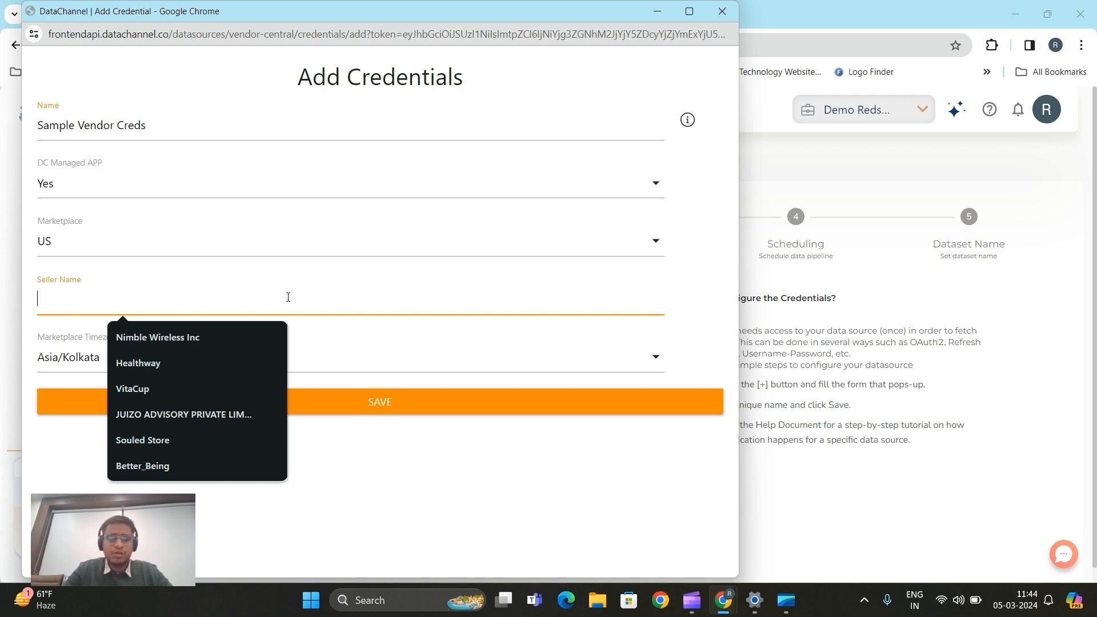
text(Sample S)
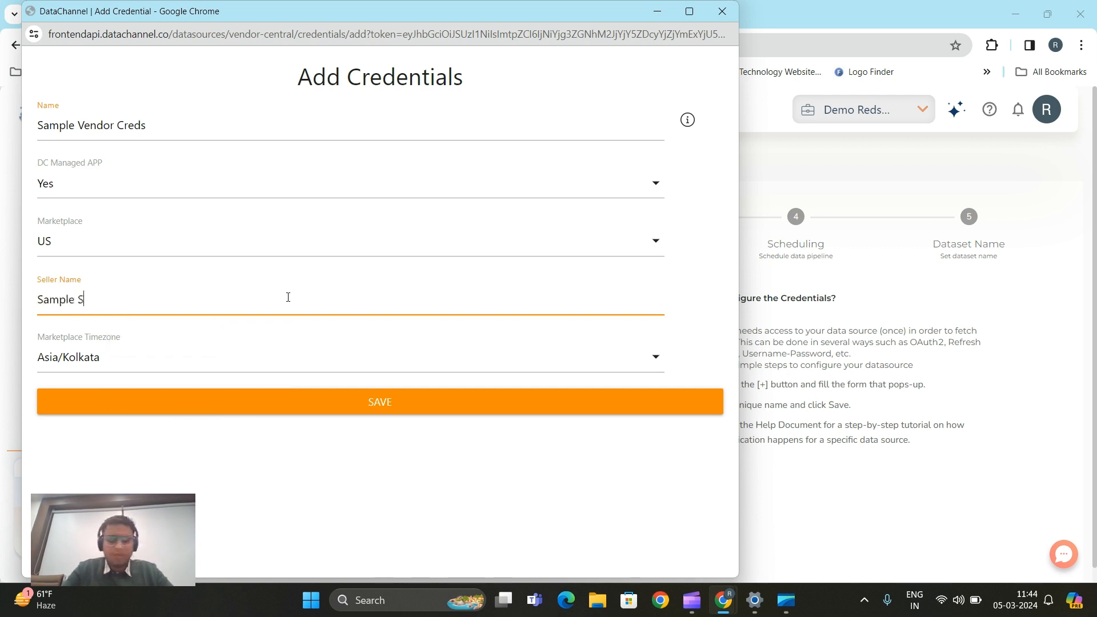
text(tore P)
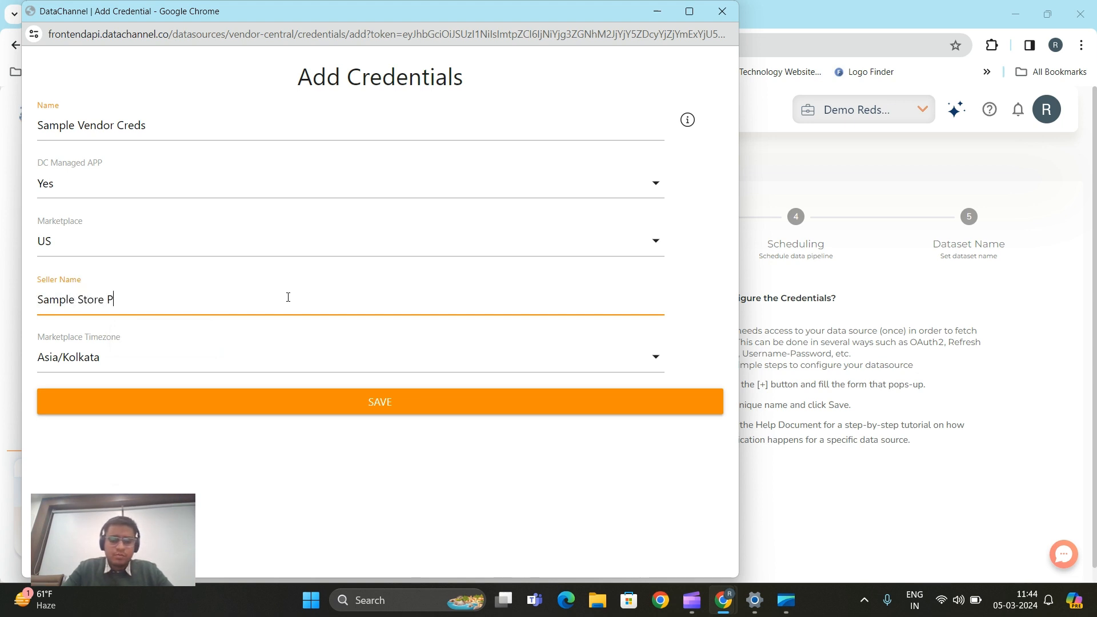
text(vt Ltd)
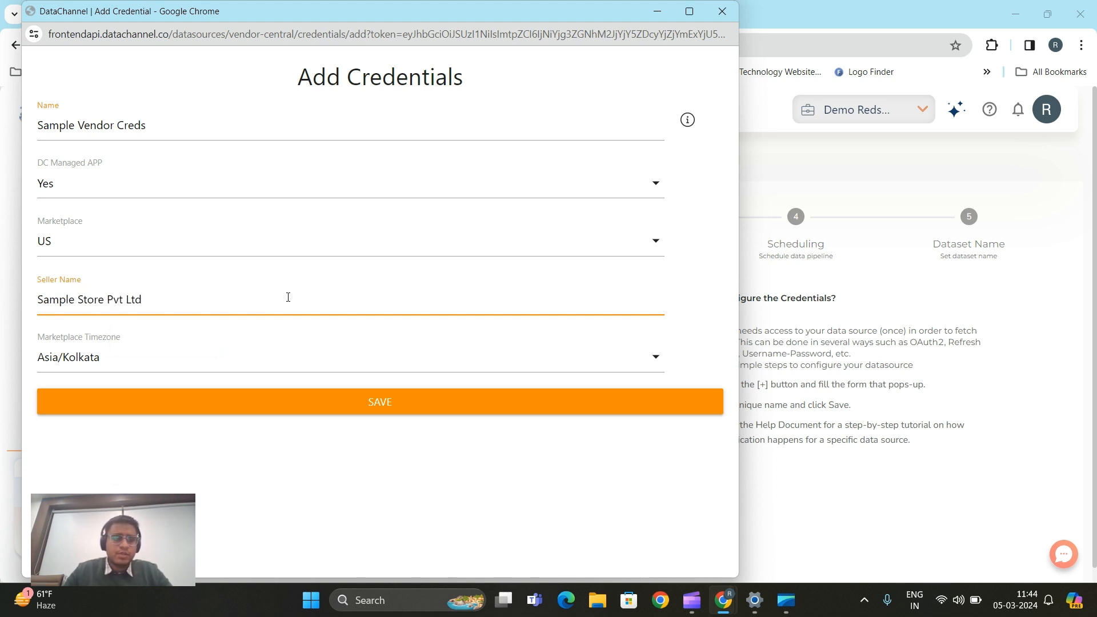
click(130, 357)
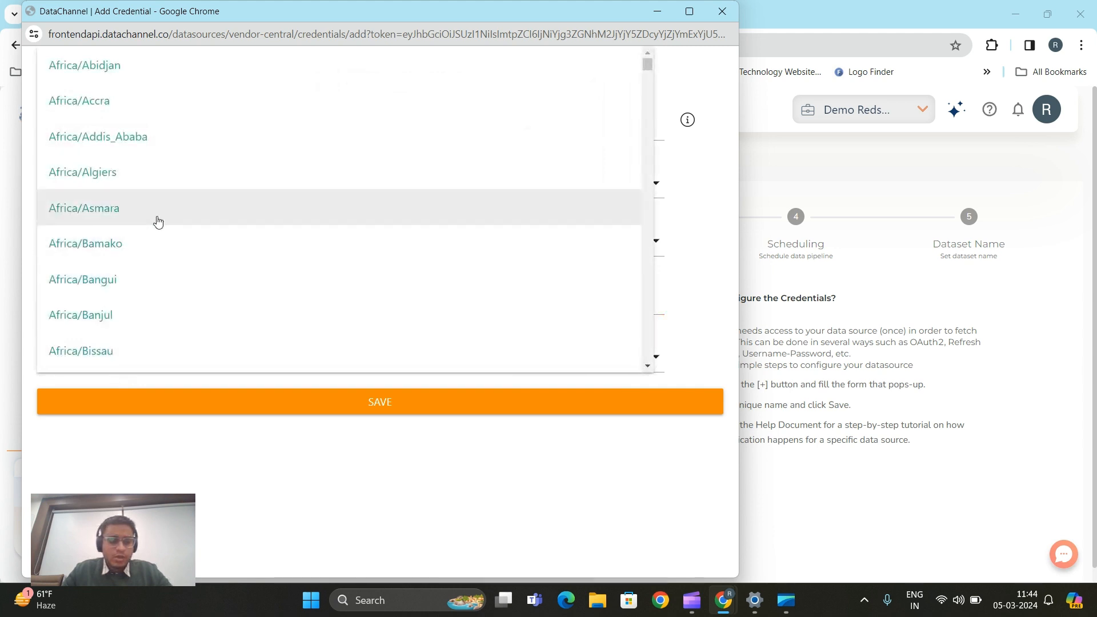
click(377, 406)
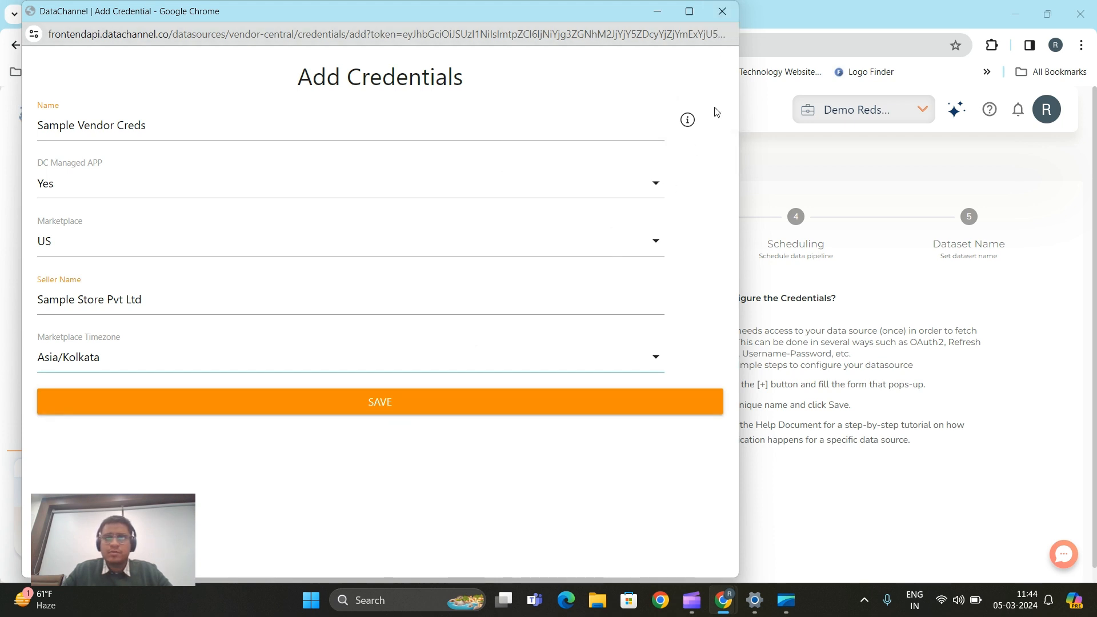
Close the new credential form without saving and continue with the existing Better_Being_Neutra credential.
click(722, 11)
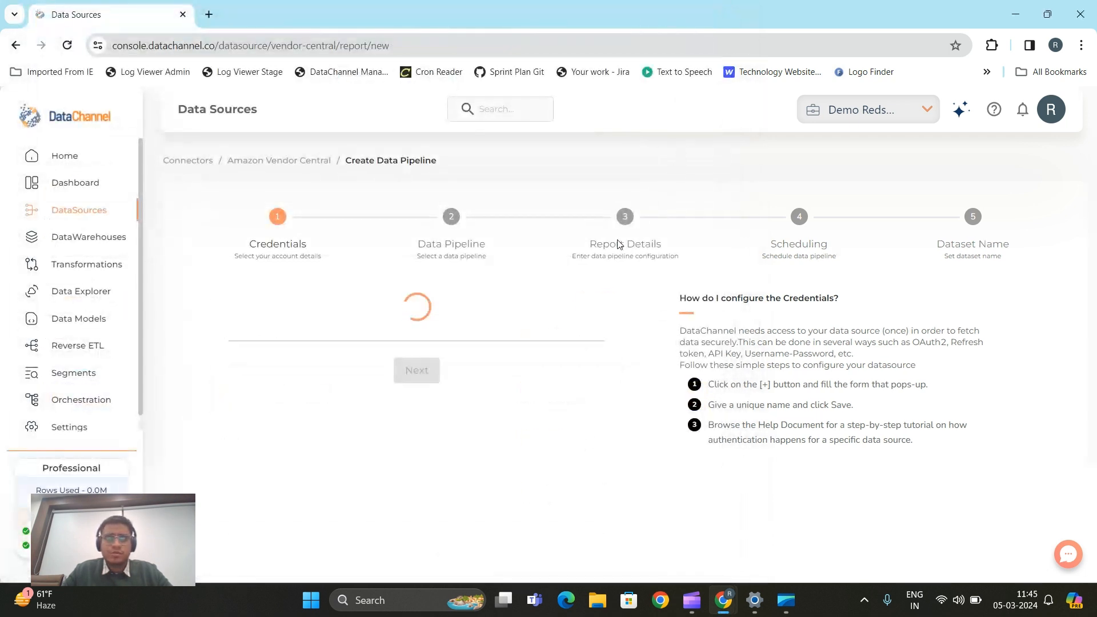
click(383, 490)
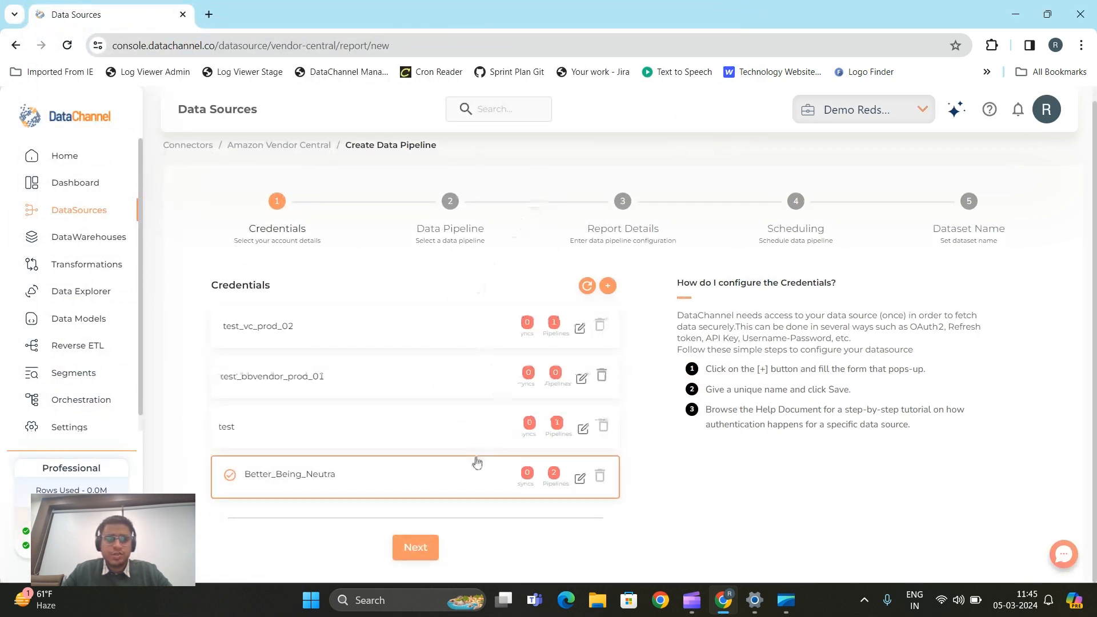
click(431, 550)
Look through the available Amazon Vendor Central data pipelines and their descriptions.
scroll(531, 343, down, 3)
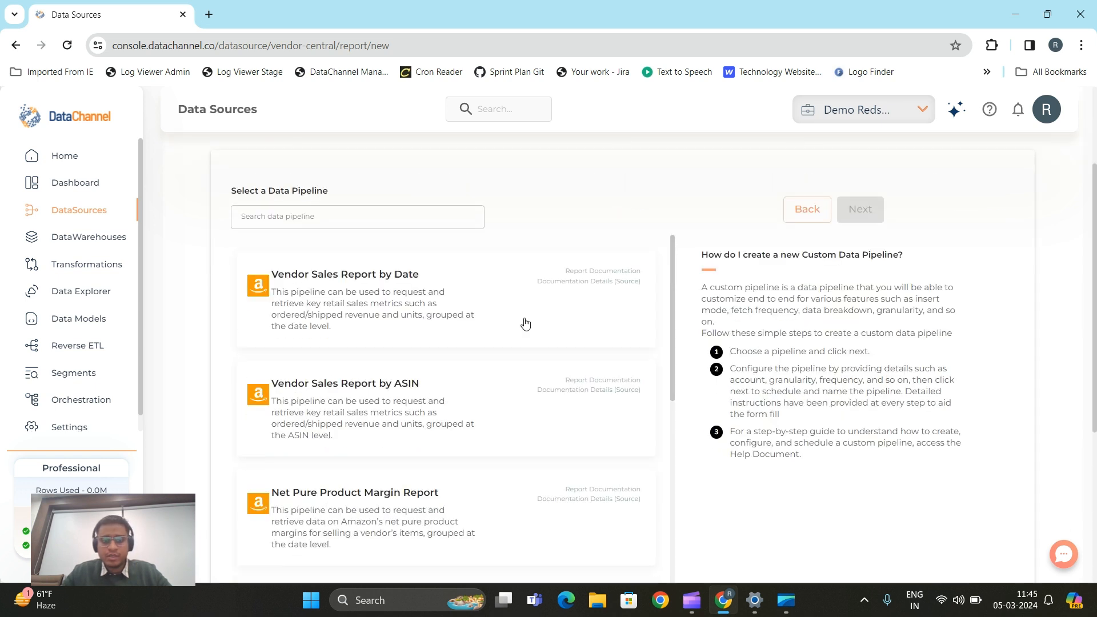
scroll(389, 268, down, 1)
scroll(388, 268, down, 10)
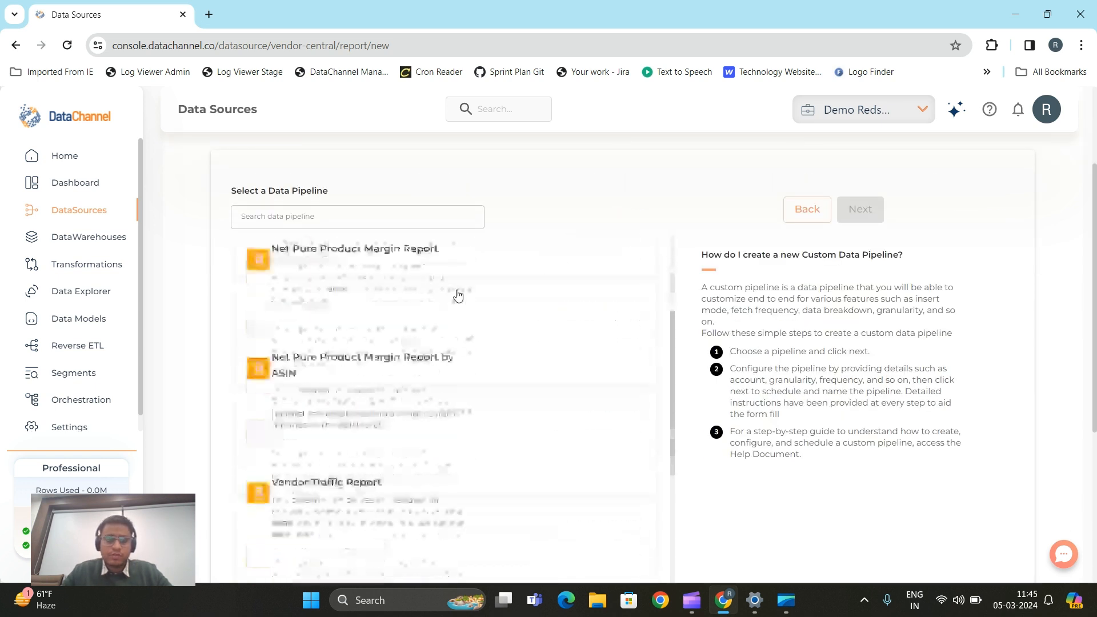
scroll(581, 305, down, 10)
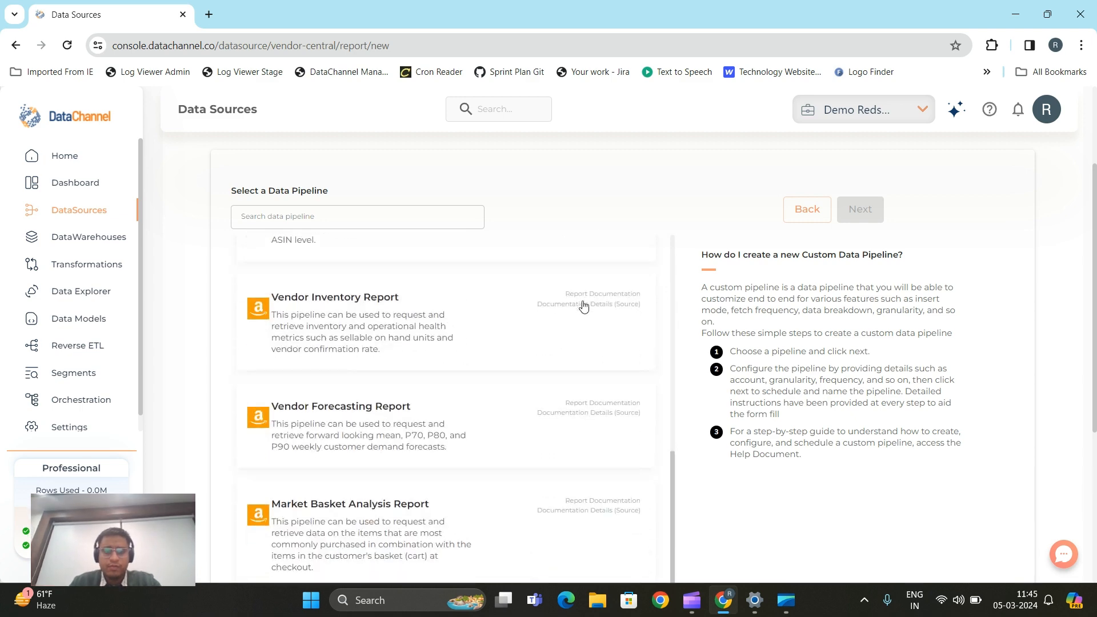
scroll(583, 311, up, 2)
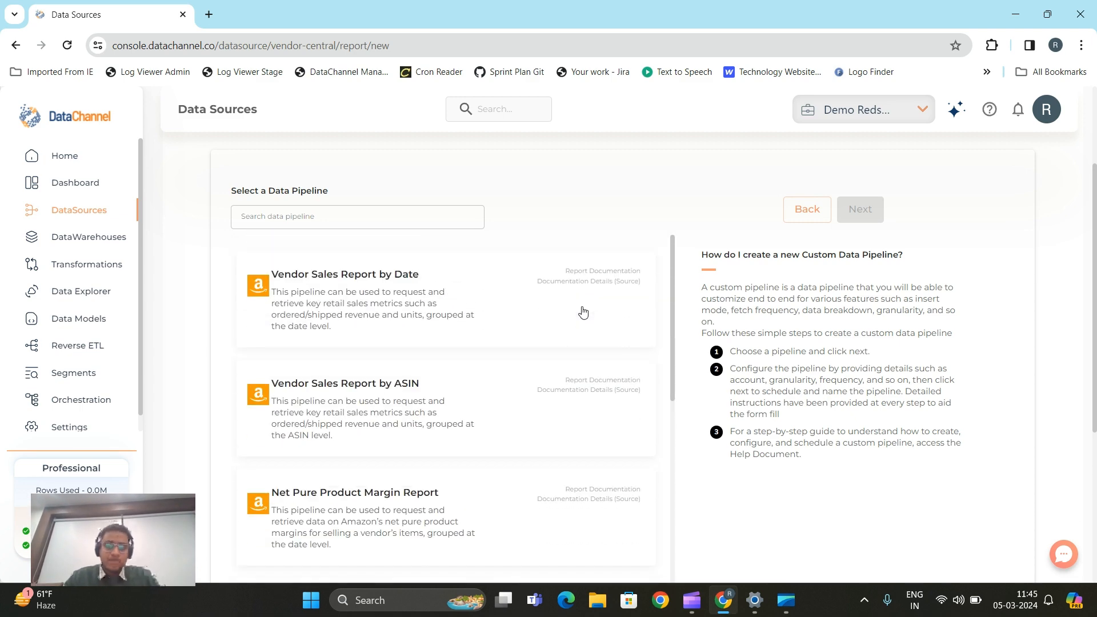
scroll(495, 274, up, 2)
scroll(494, 274, down, 3)
scroll(498, 260, down, 3)
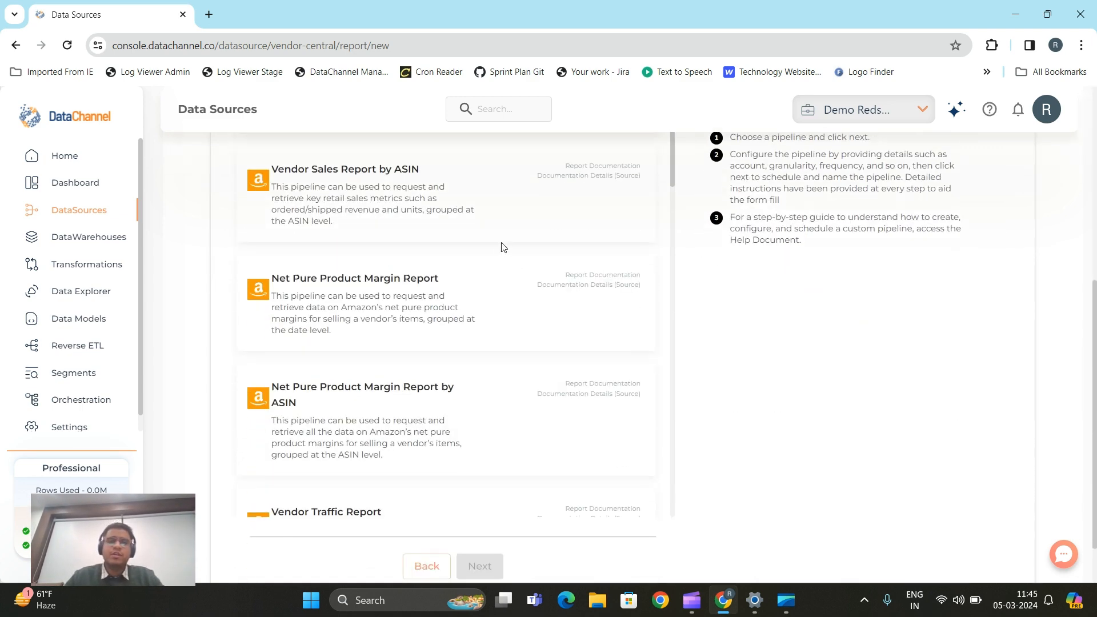
scroll(501, 245, up, 4)
scroll(488, 280, down, 4)
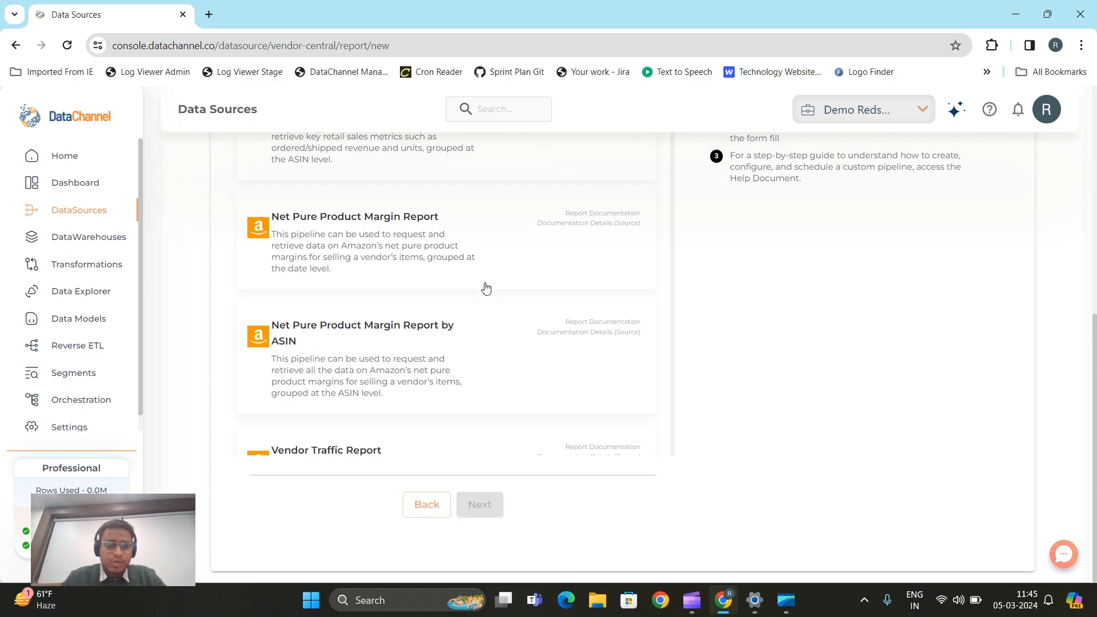
scroll(486, 287, down, 8)
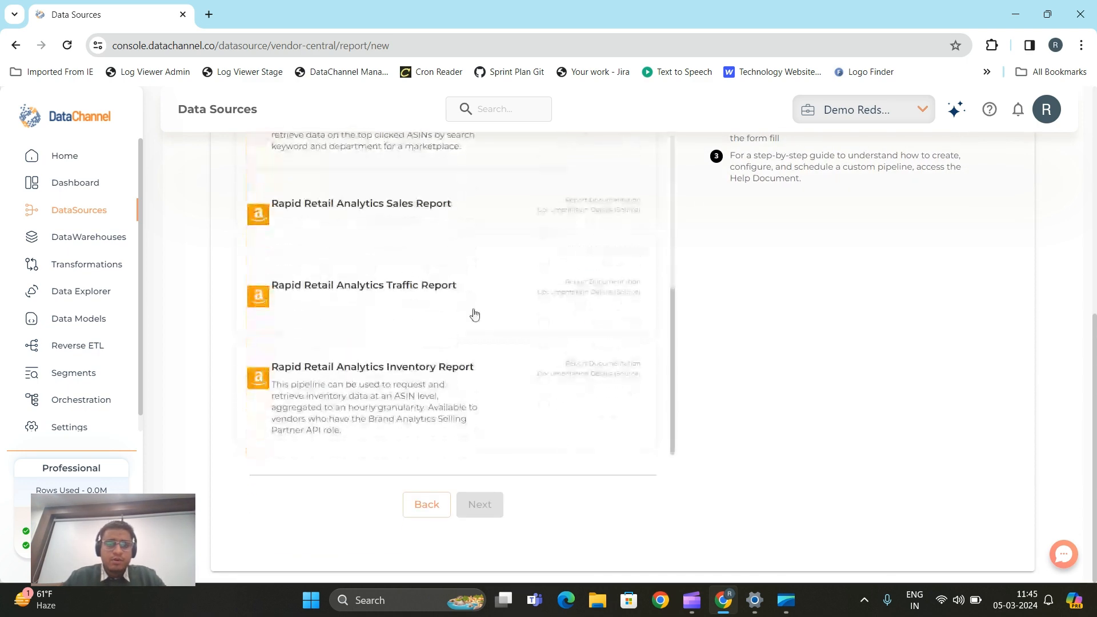
scroll(474, 314, up, 8)
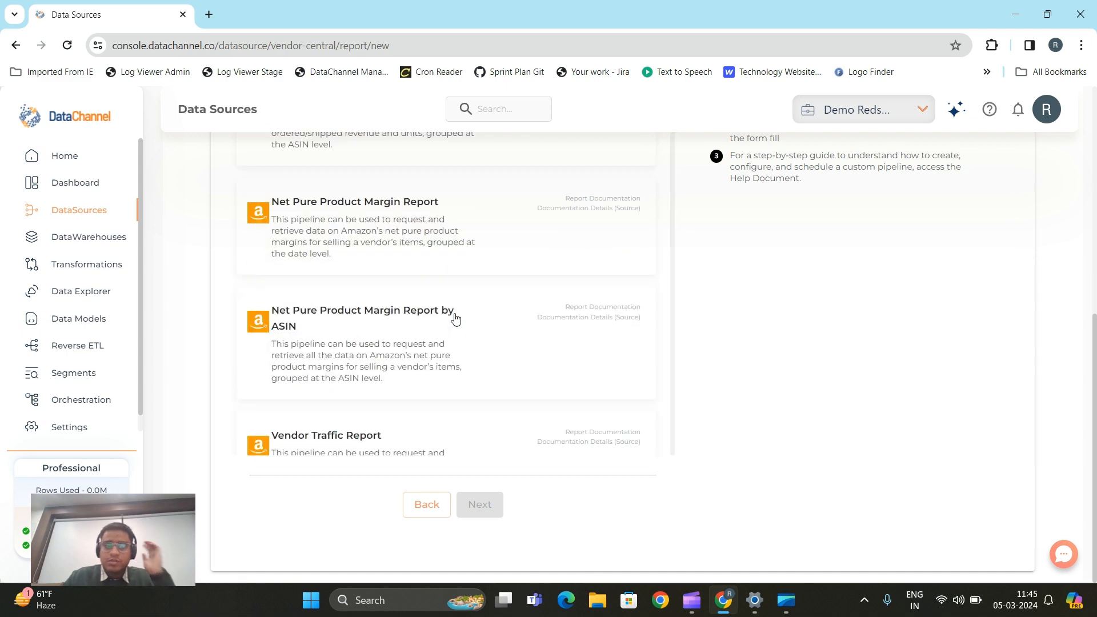
scroll(451, 317, up, 6)
scroll(476, 312, down, 3)
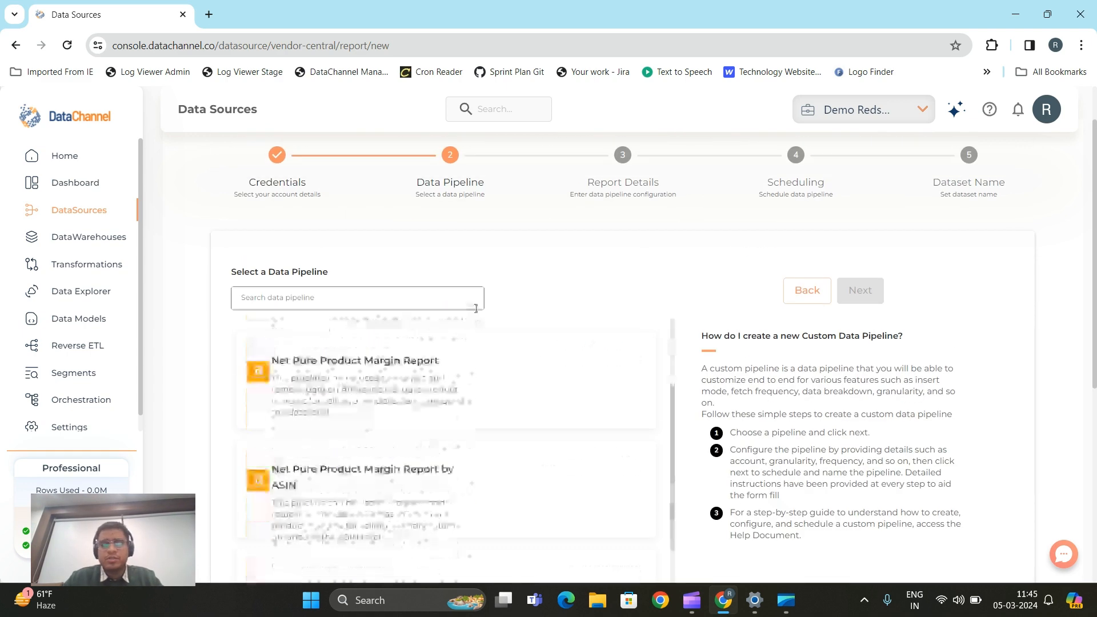
Search the data pipelines for Vendor Fore, select Vendor Forecasting Report and continue to its report details.
click(475, 309)
text(Vend)
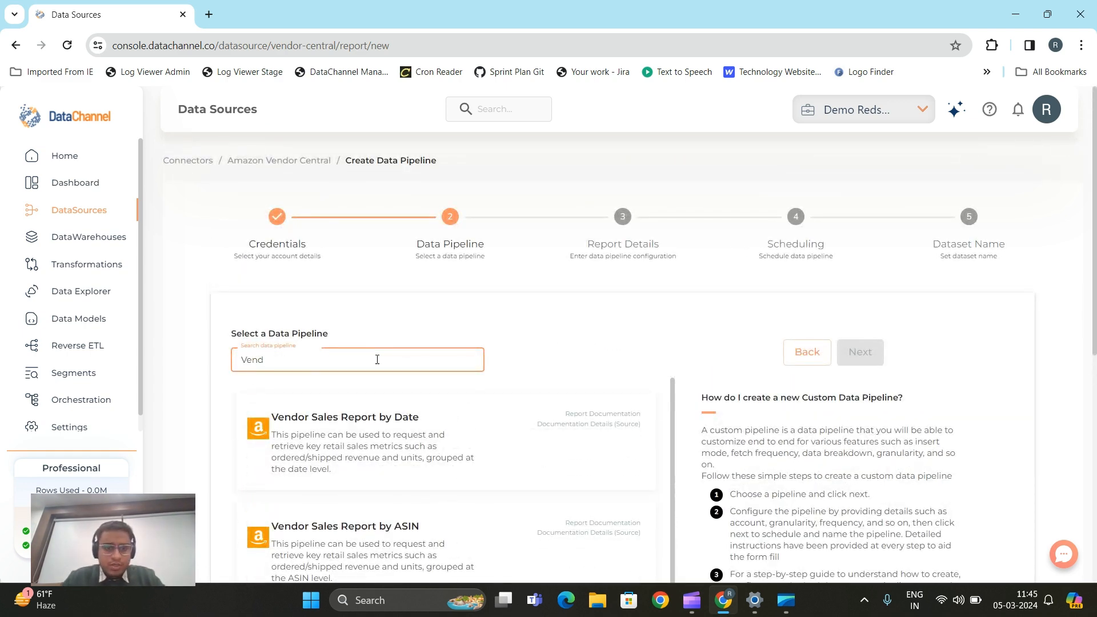
text(or Fore)
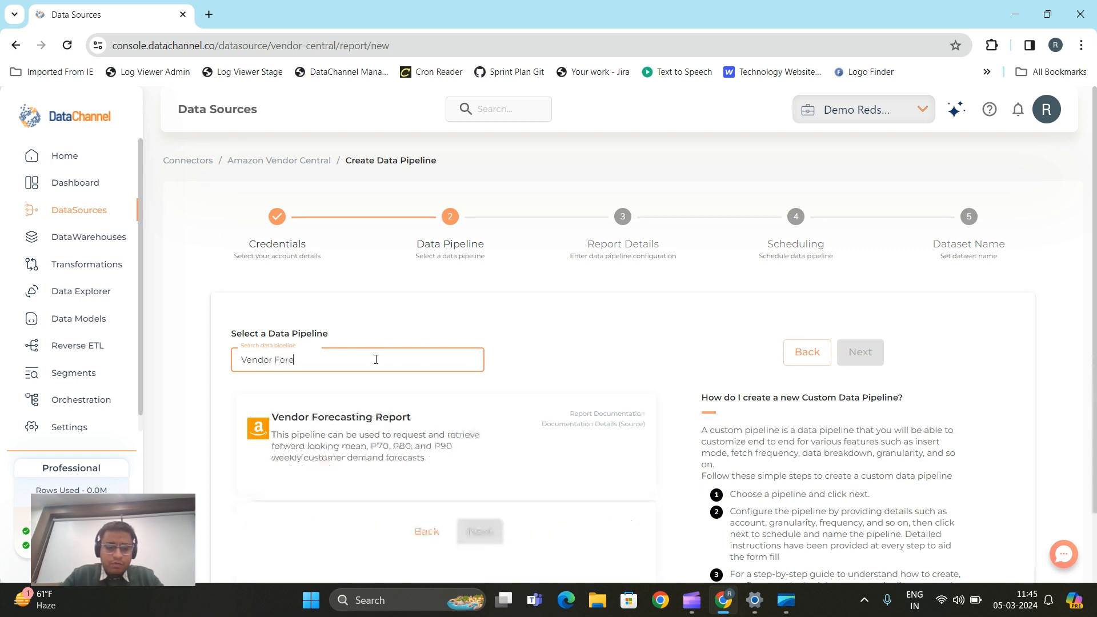
click(409, 450)
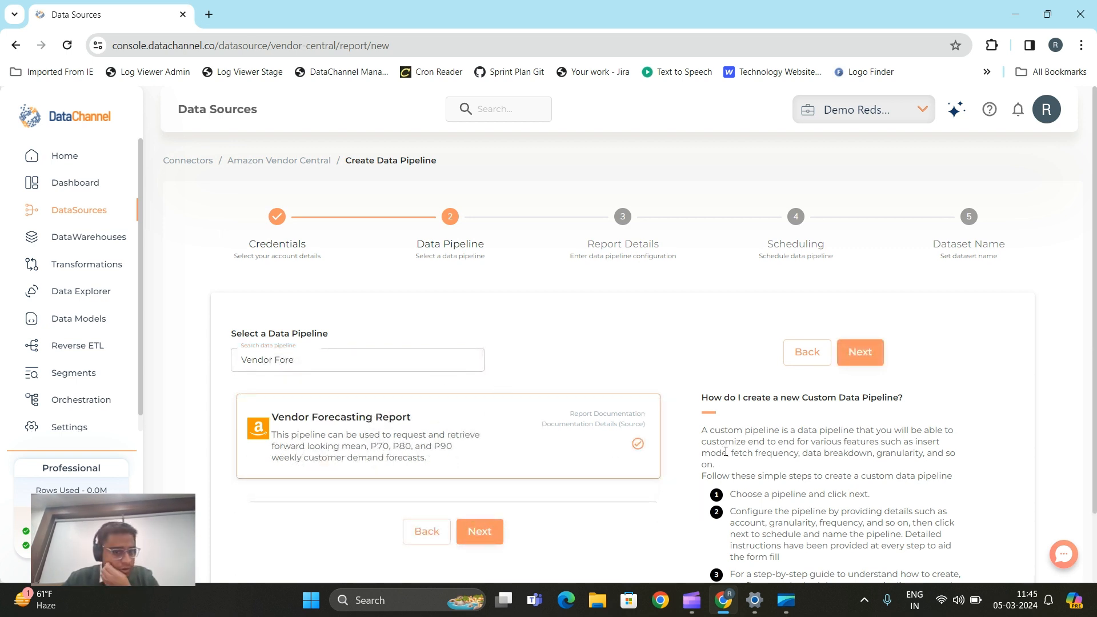
click(485, 537)
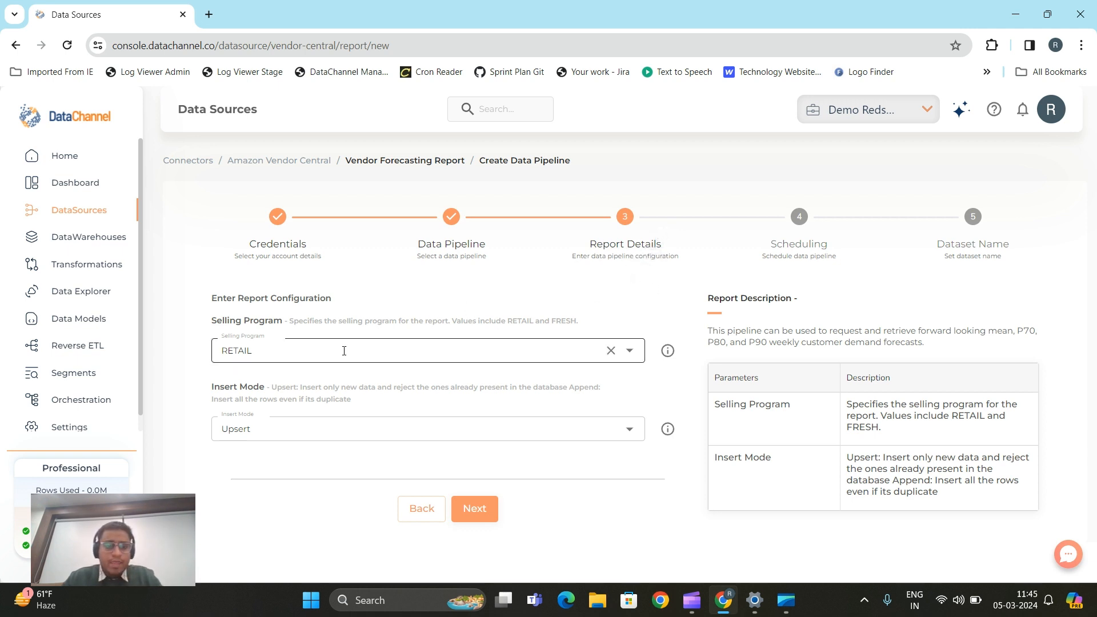
Switch the report's selling program to FRESH and set it back to RETAIL.
click(309, 360)
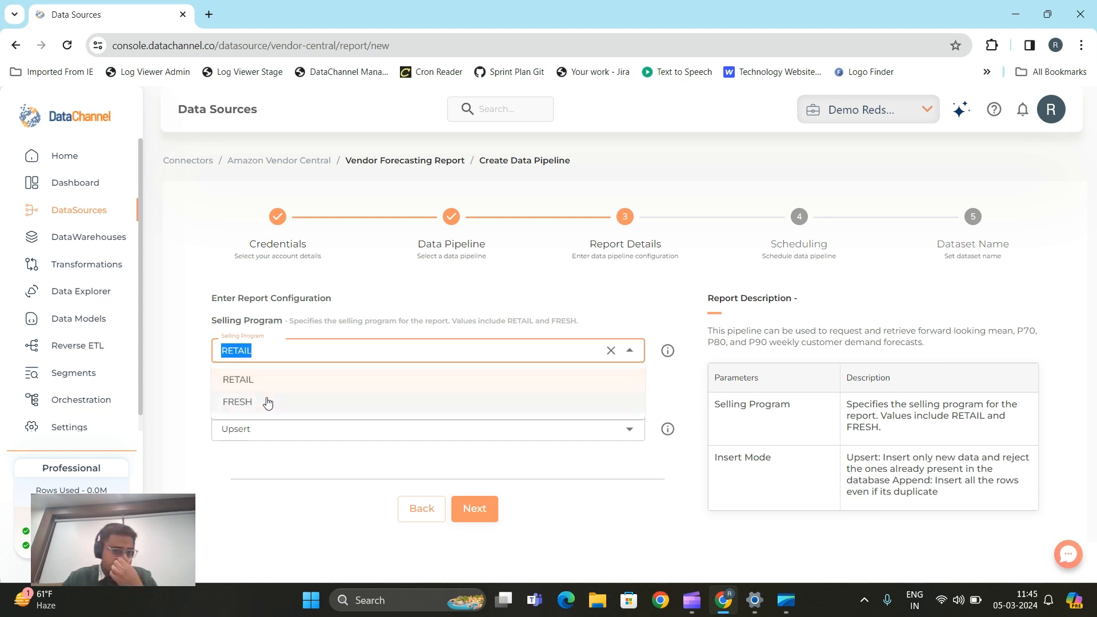
click(267, 402)
click(301, 358)
click(281, 382)
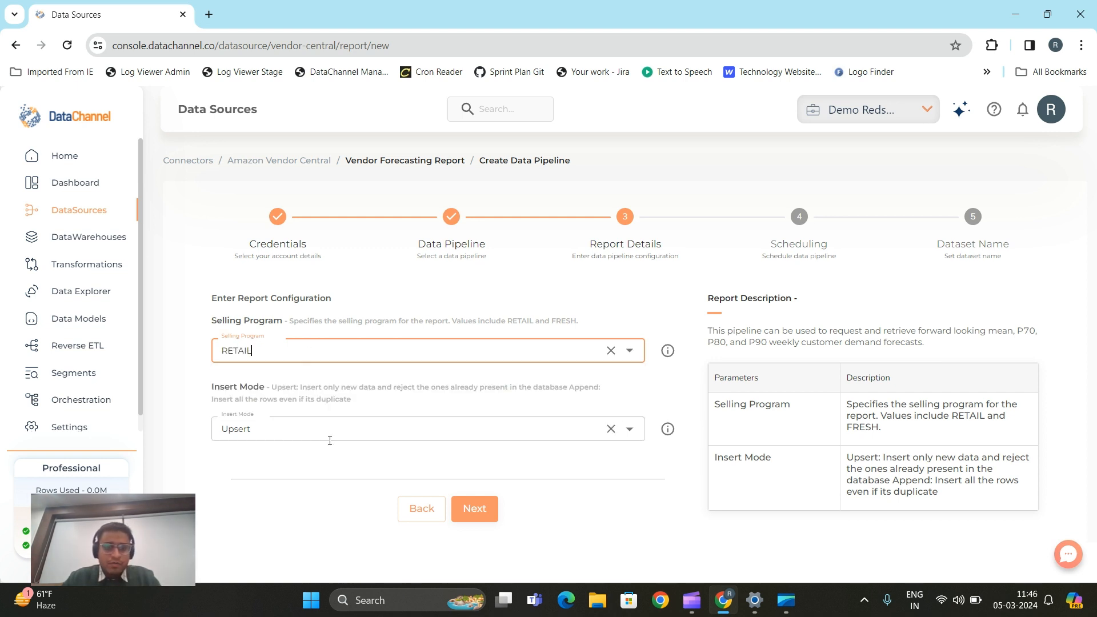
Try the Append and Replace insert modes for the report, and return it to Upsert.
click(321, 427)
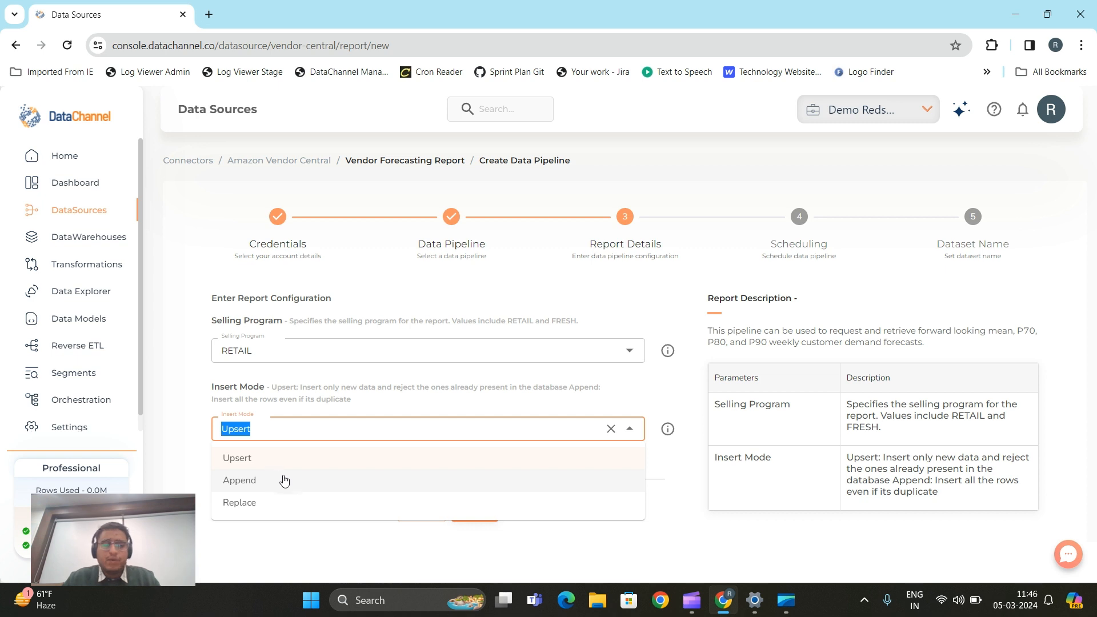
click(255, 487)
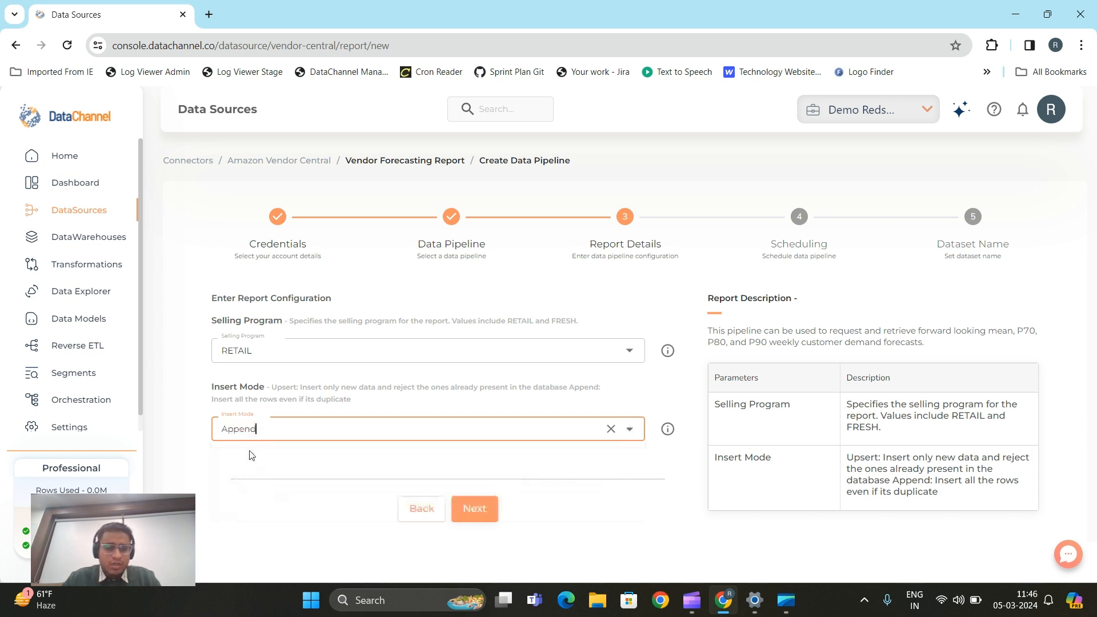
click(274, 436)
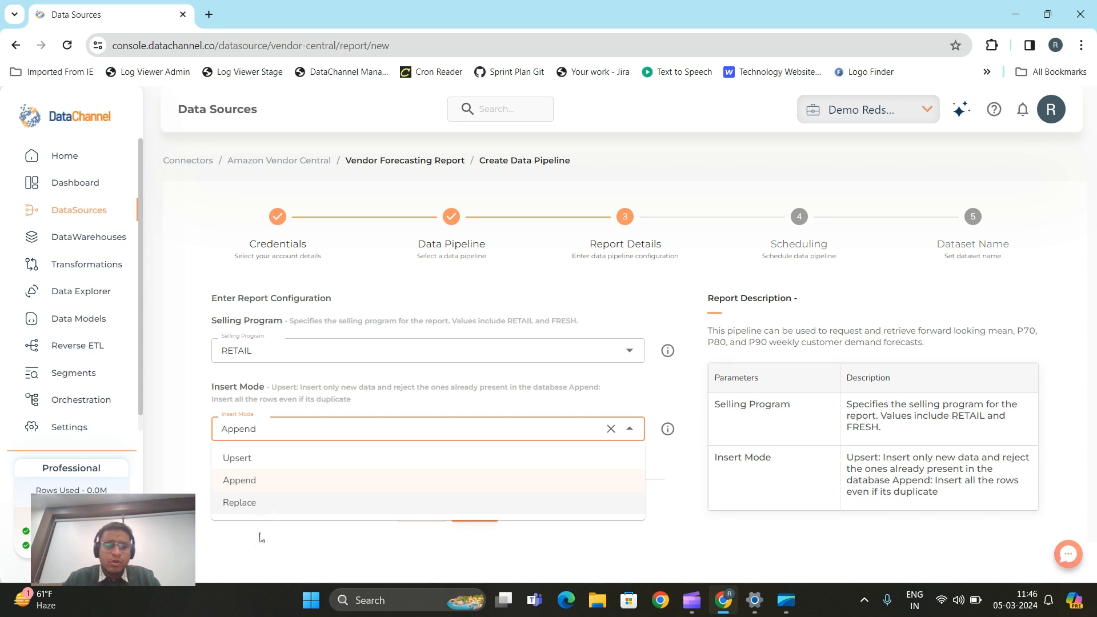
click(264, 505)
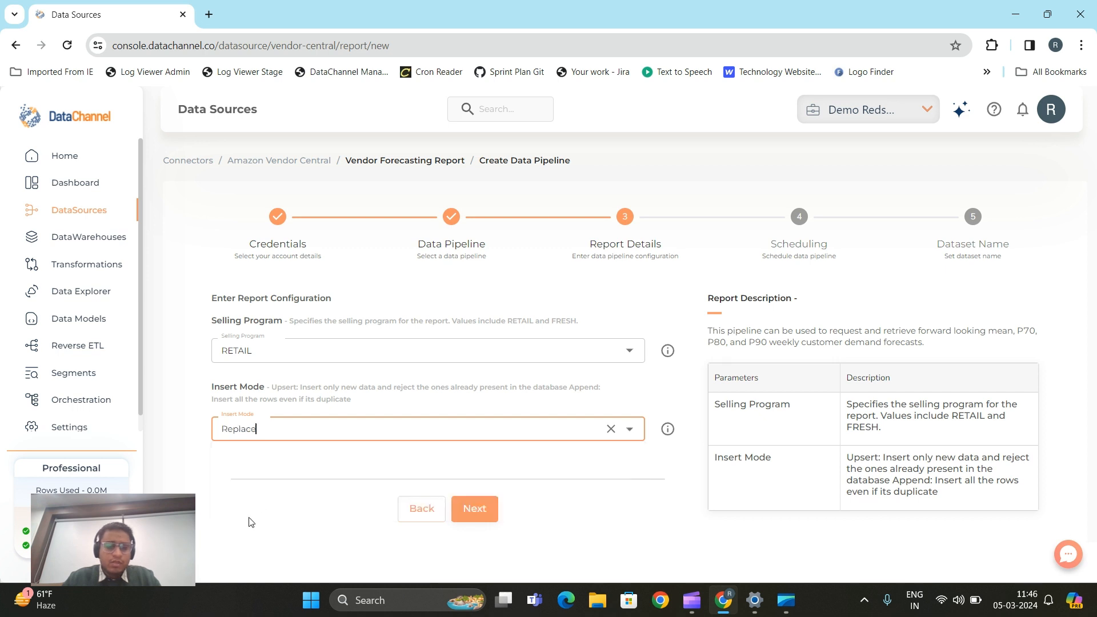
click(313, 421)
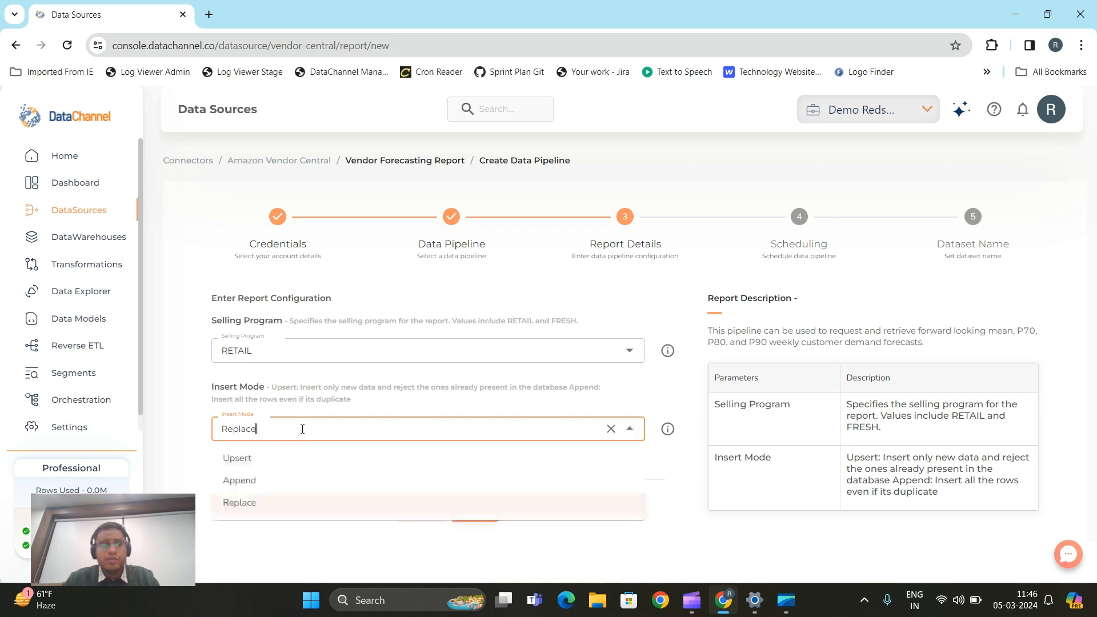
click(279, 460)
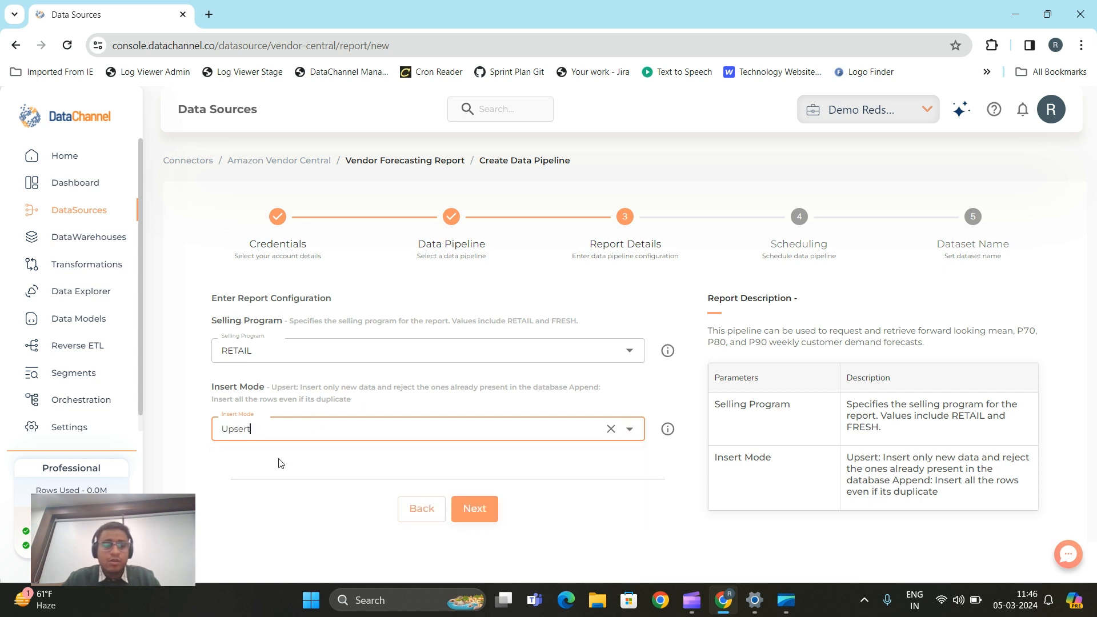
Choose Upsert as the insert mode and continue to the pipeline's scheduling.
click(295, 432)
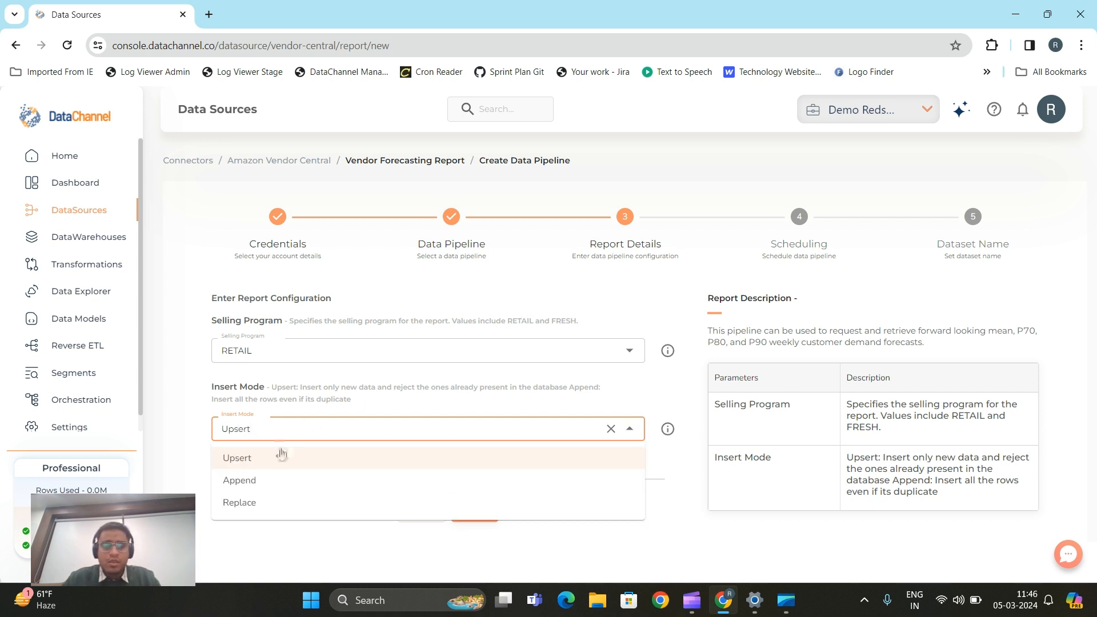
click(280, 457)
click(476, 509)
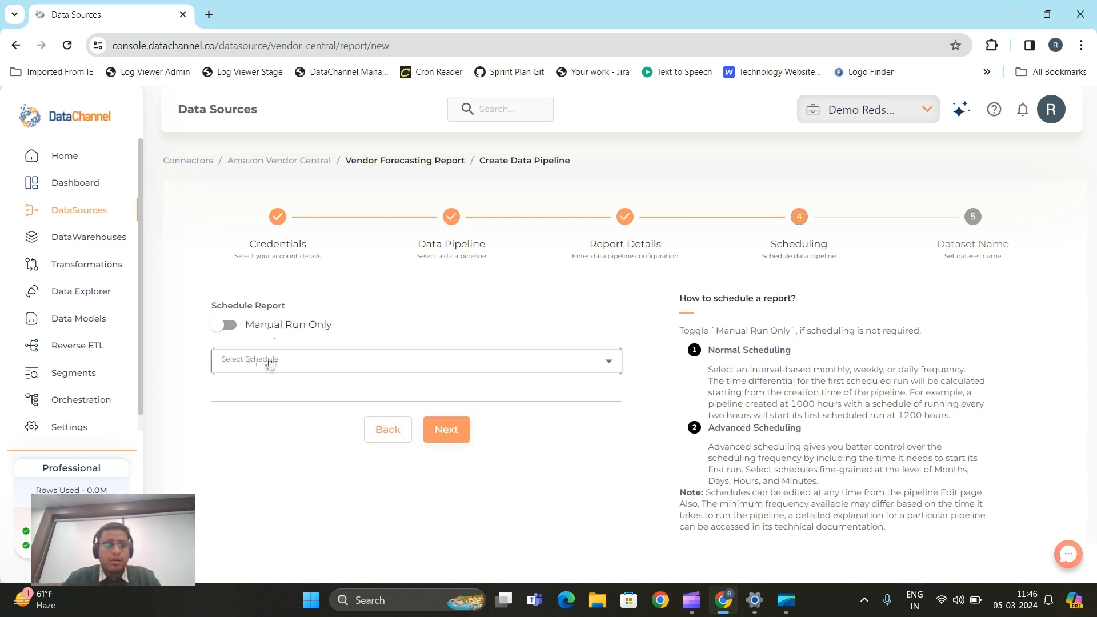
Set the report schedule to Advanced Options and include all months and all days.
click(311, 366)
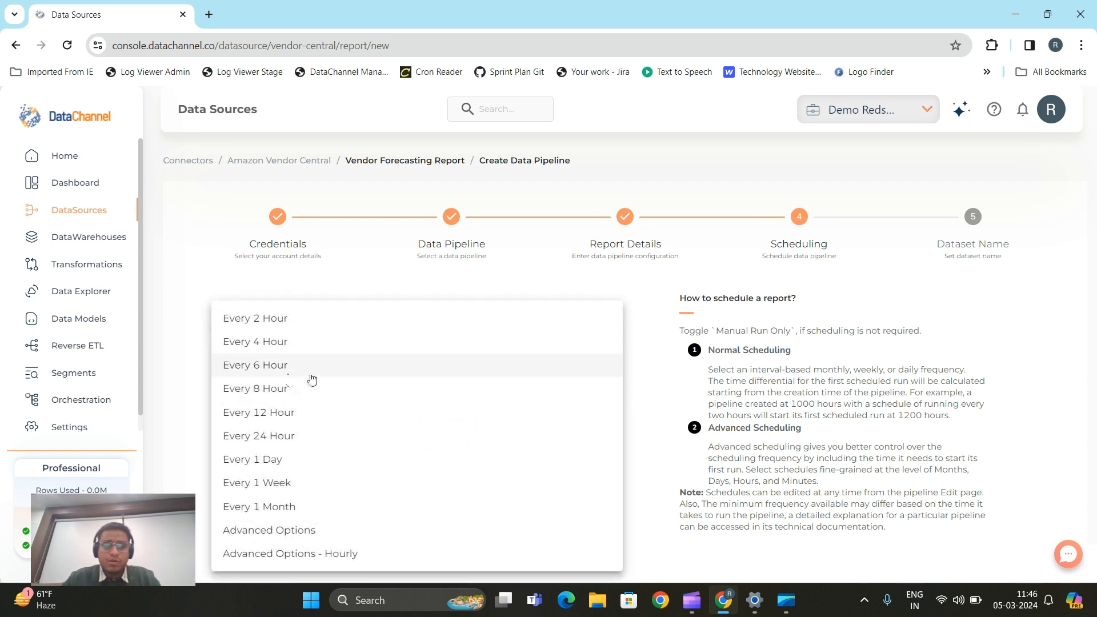
click(308, 531)
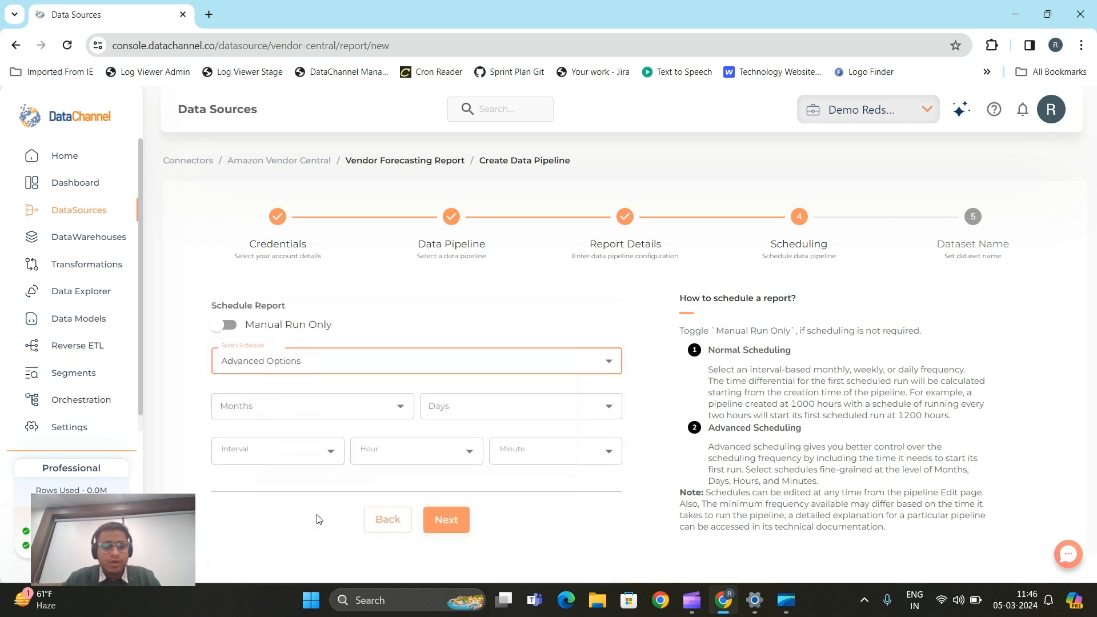
click(330, 408)
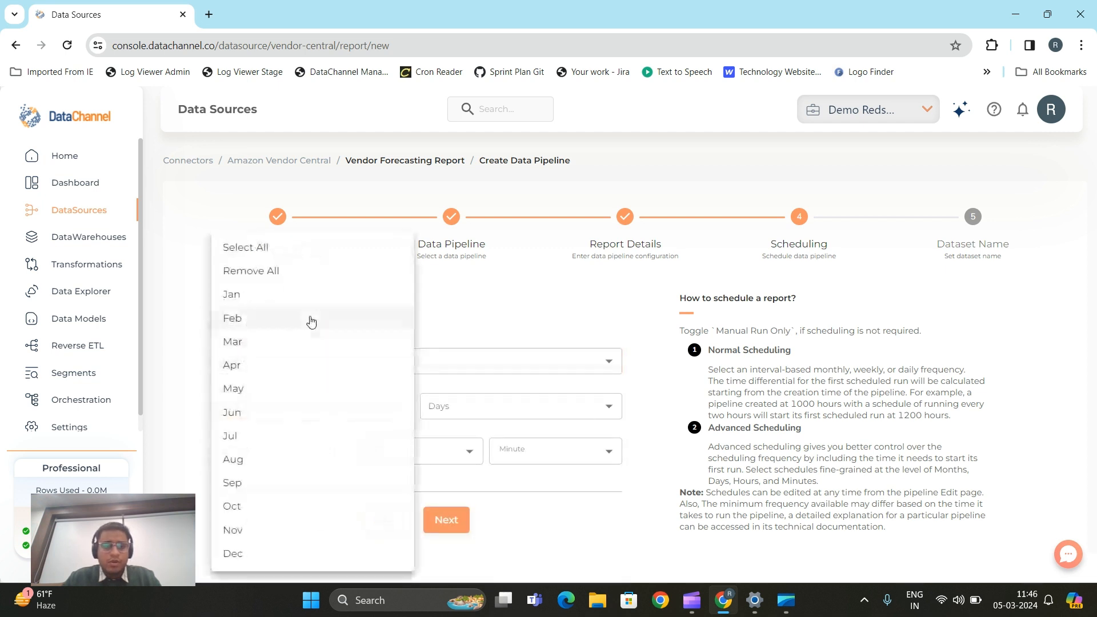
click(289, 252)
click(432, 482)
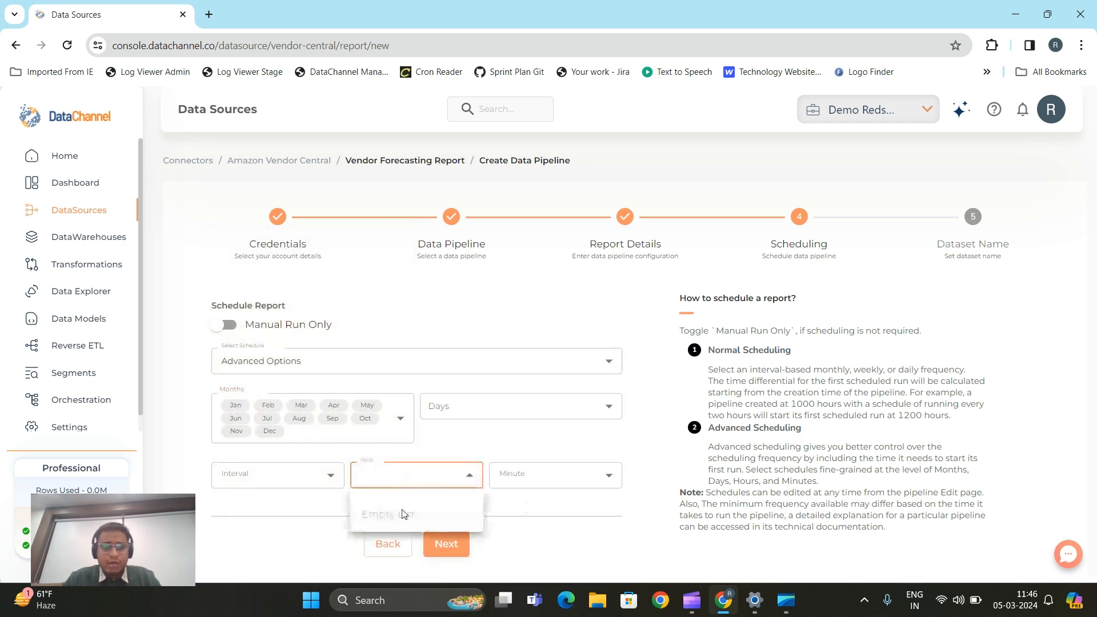
click(524, 507)
click(481, 415)
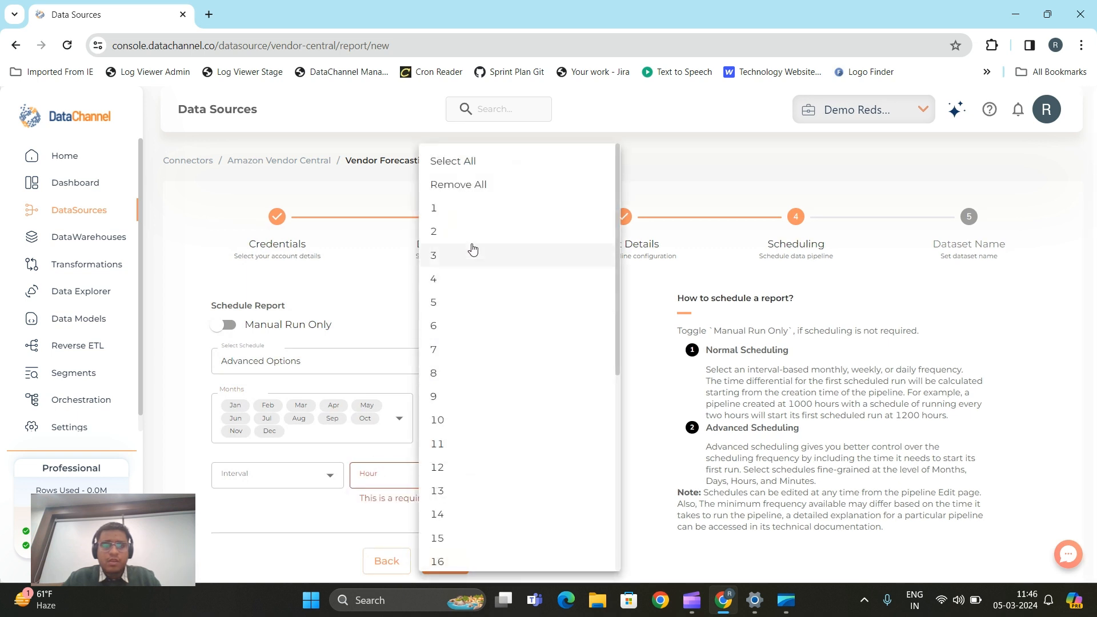
click(473, 166)
Set the schedule's interval to Every 4 Hour, with hour 6 and minute 10.
click(302, 513)
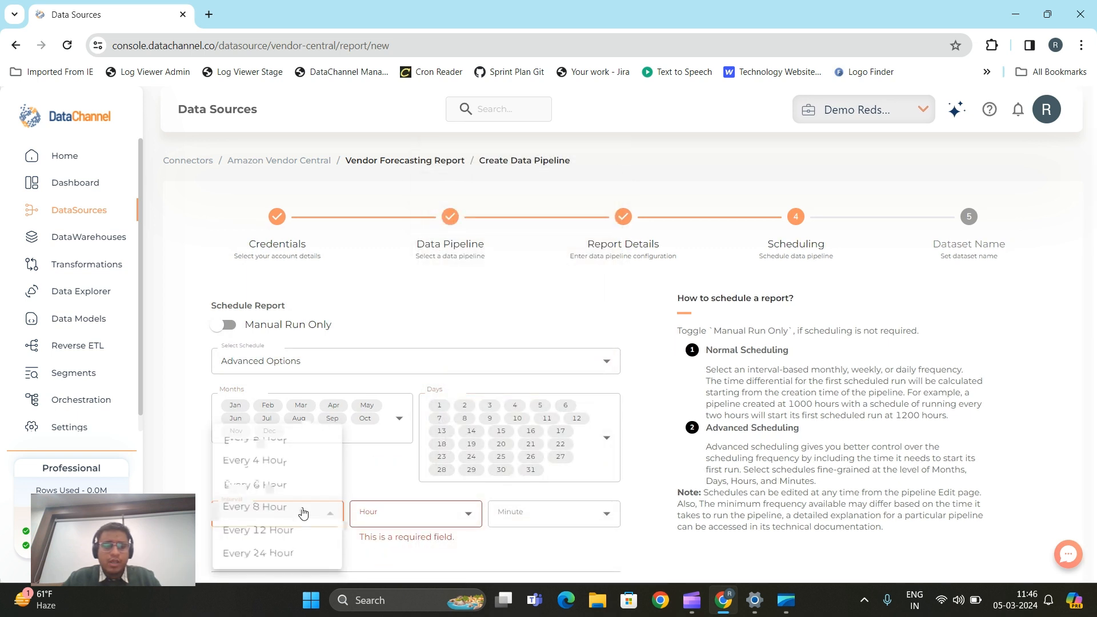
click(282, 461)
click(399, 514)
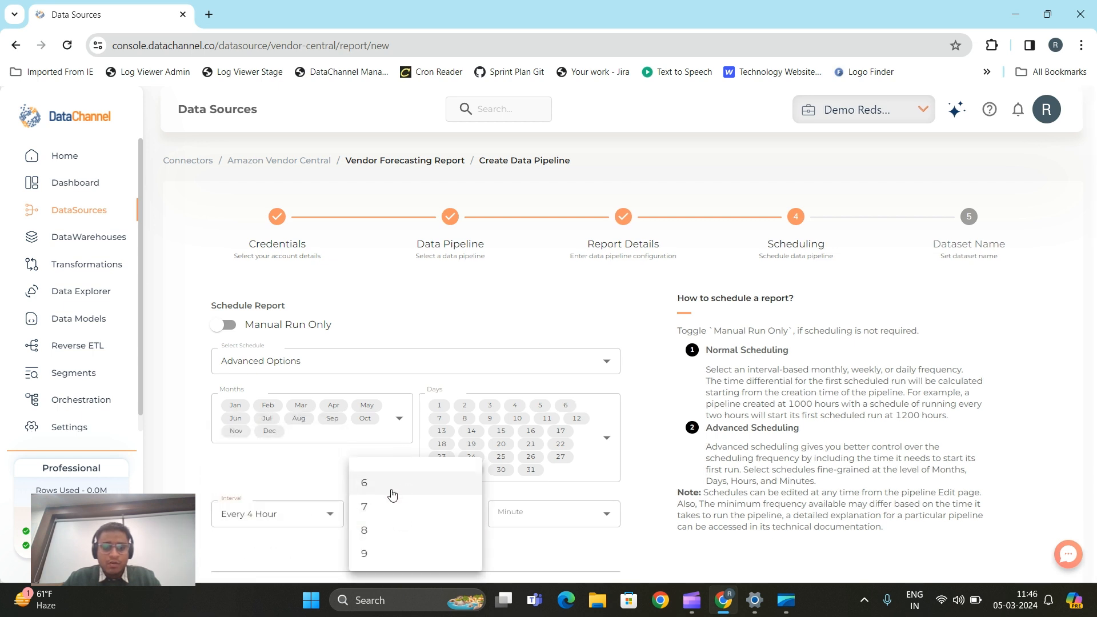
click(390, 494)
click(534, 520)
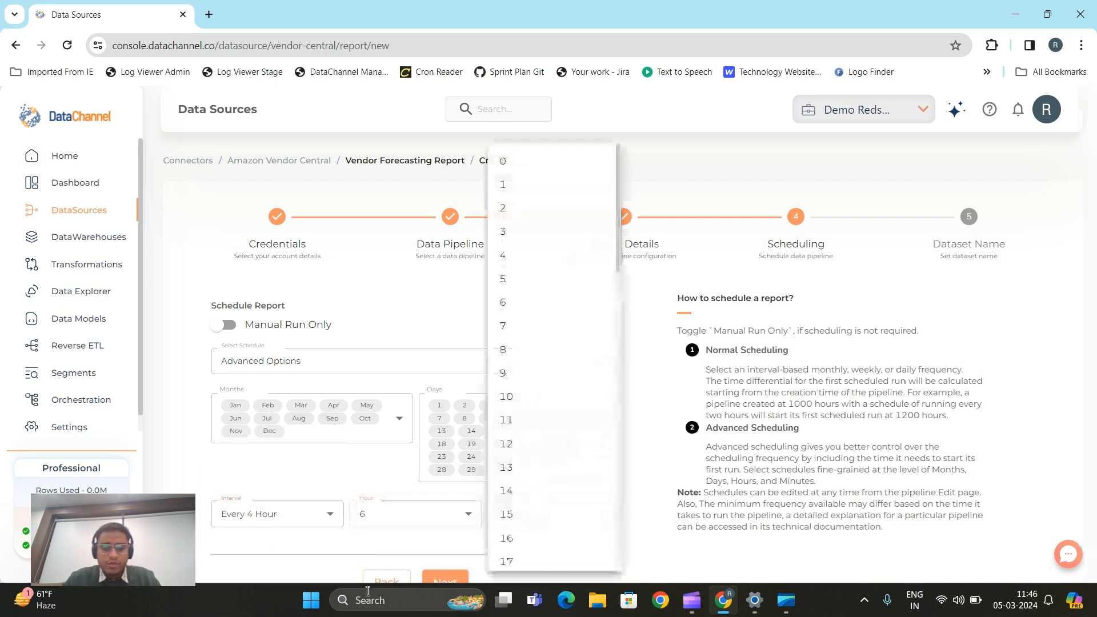
click(514, 397)
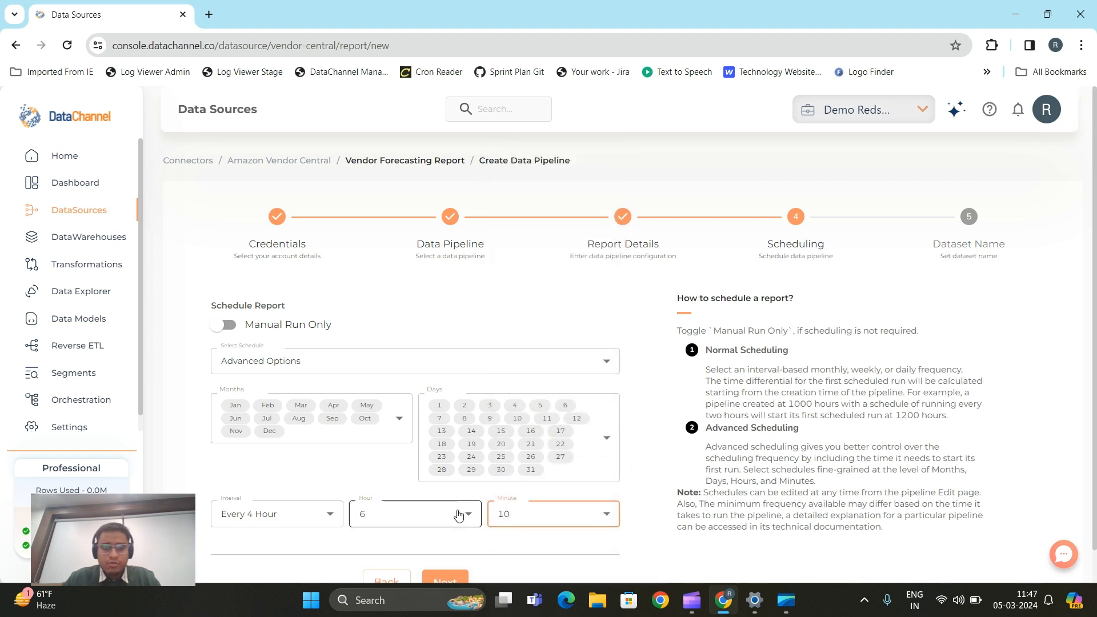
scroll(529, 547, down, 1)
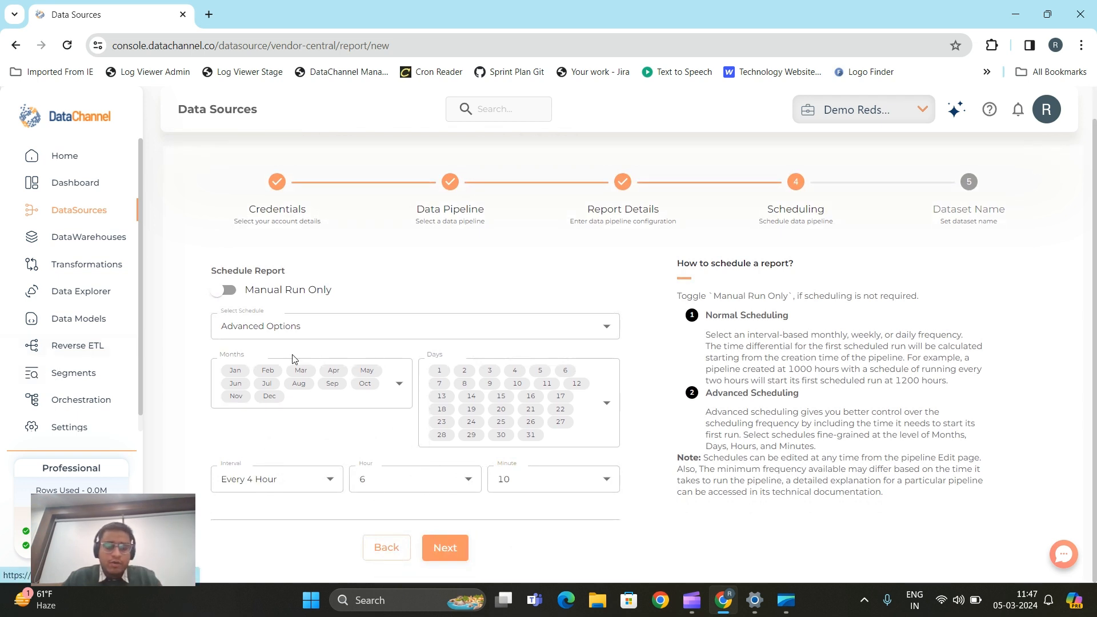
Switch the report schedule to Manual Run Only and continue to the dataset name stage.
click(287, 293)
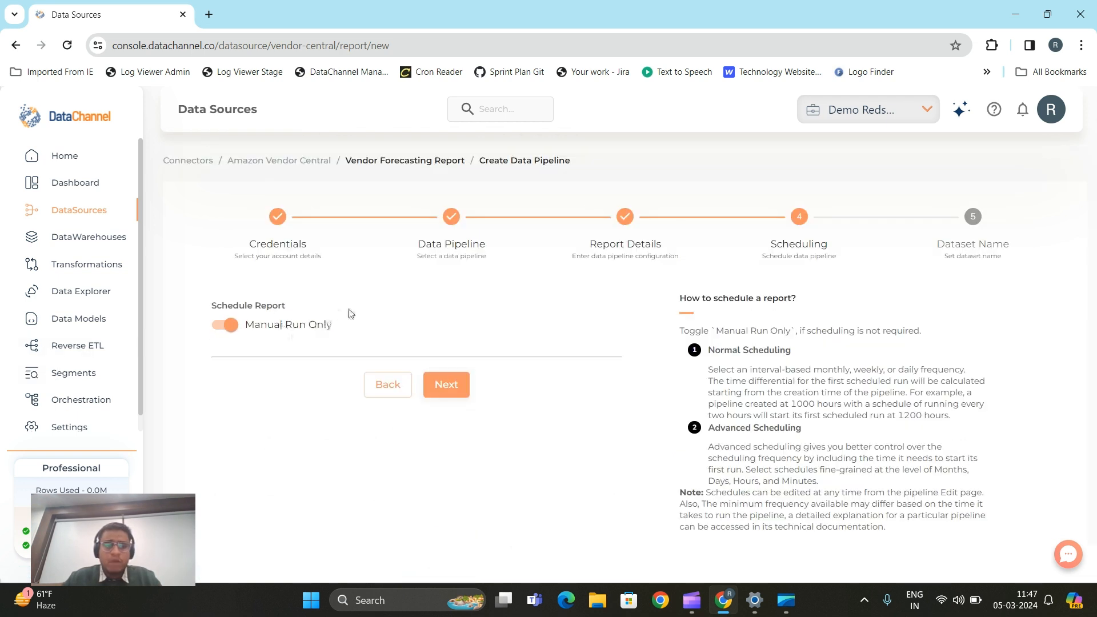
click(453, 386)
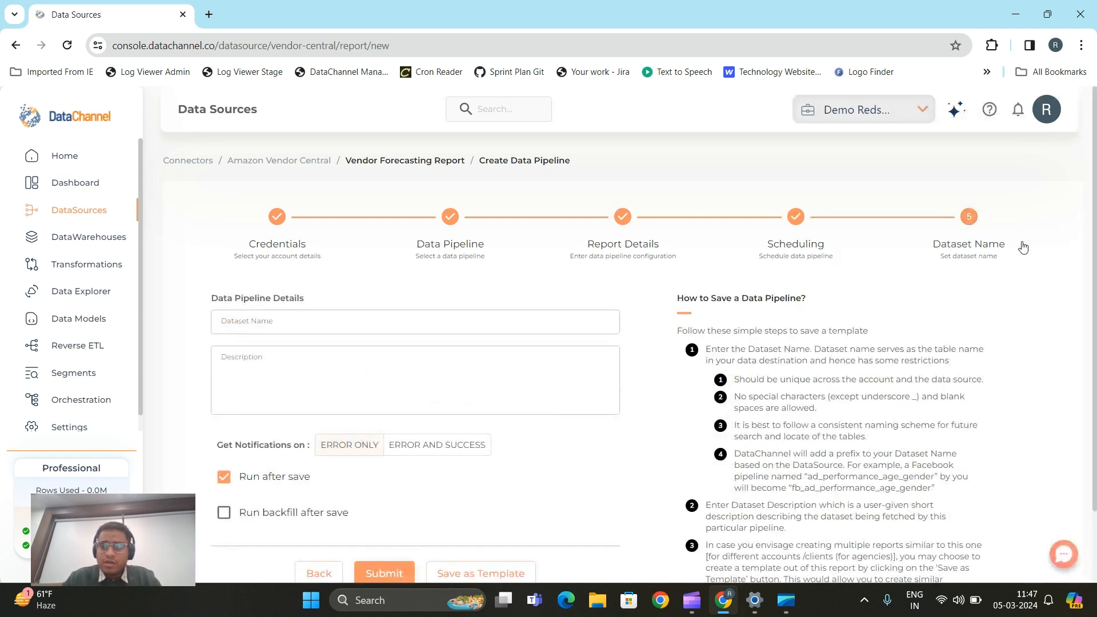
drag(1019, 242, 942, 287)
click(950, 289)
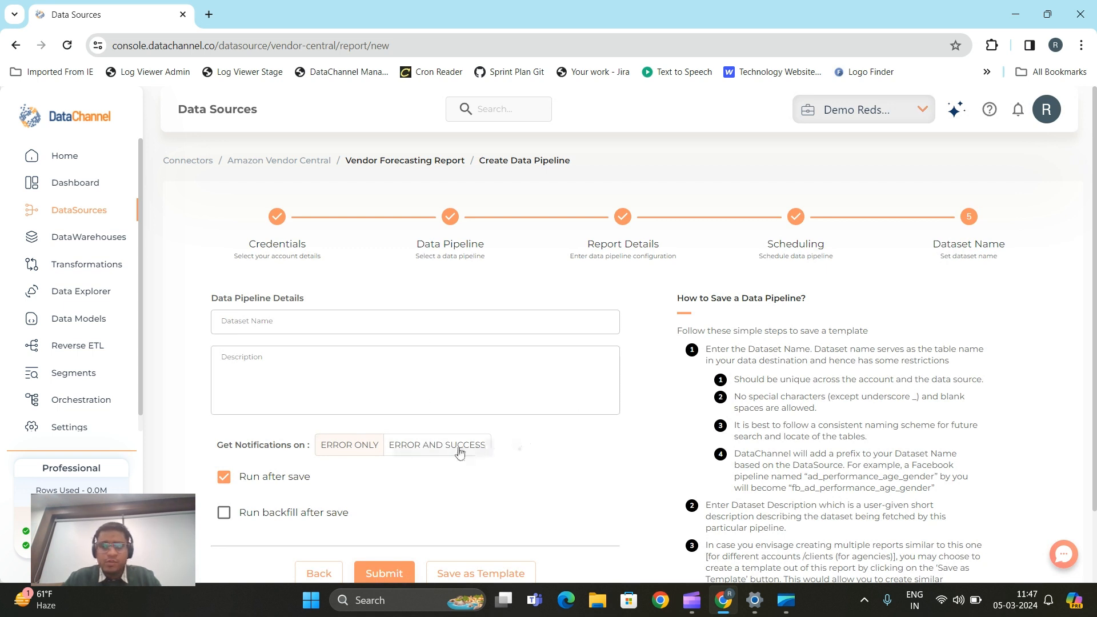
Name the dataset Sample_VendorForecastingReport and enter "Some Report Description" as its description.
scroll(486, 474, down, 1)
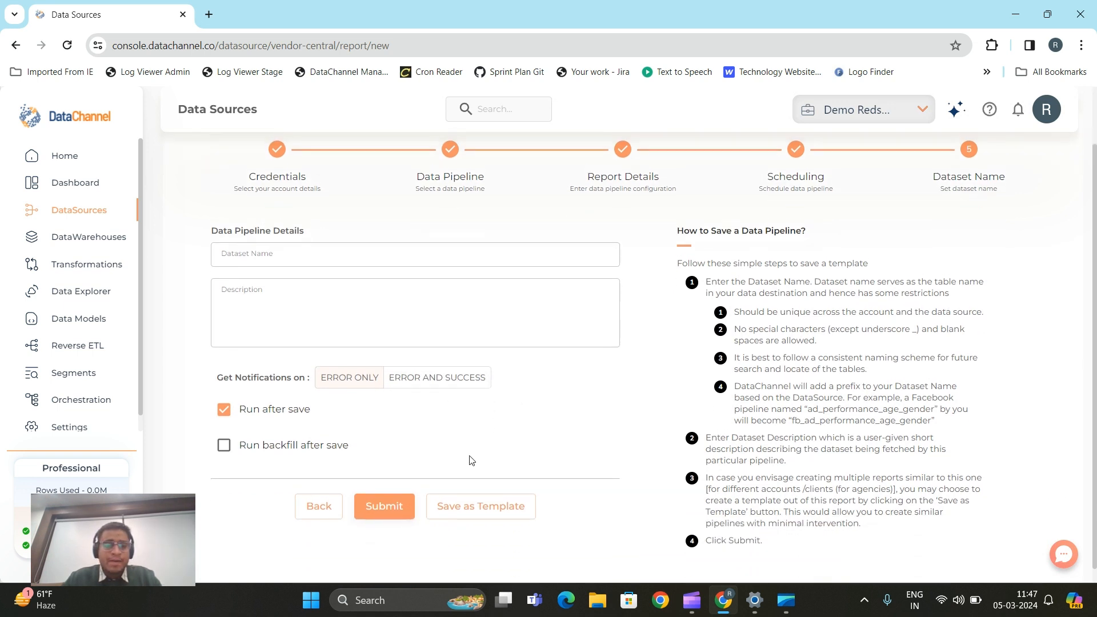
scroll(411, 451, up, 1)
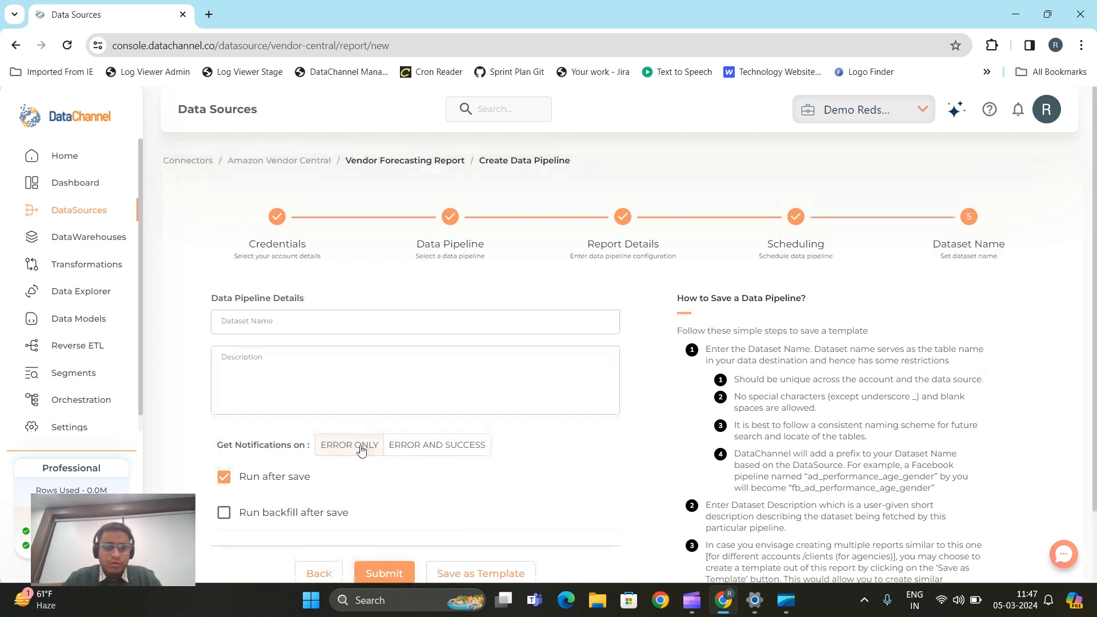
click(357, 323)
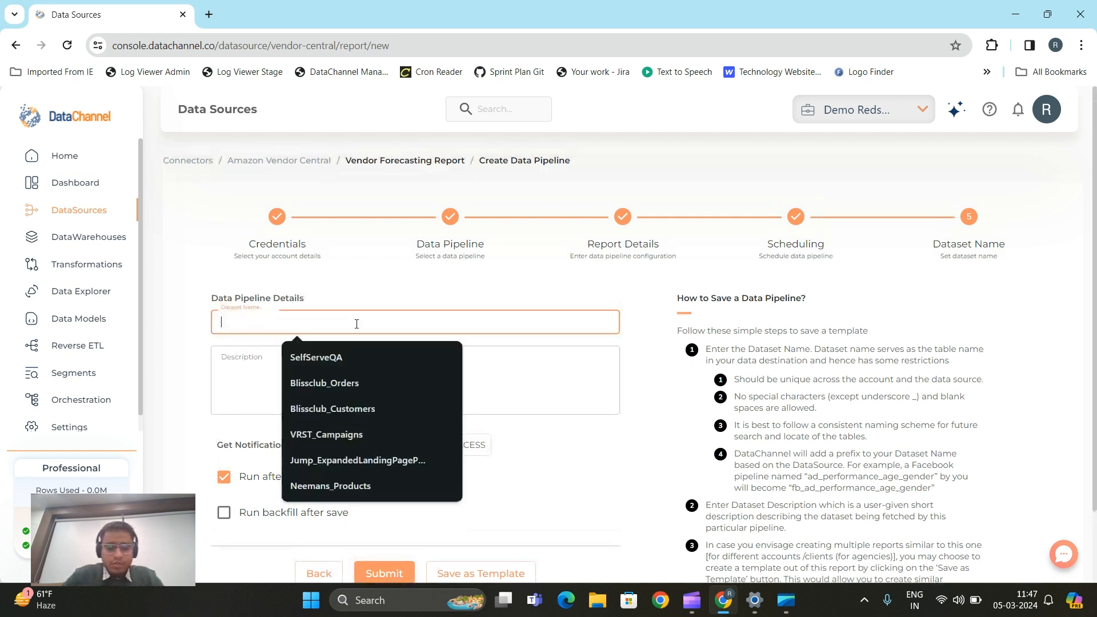
text(Sample)
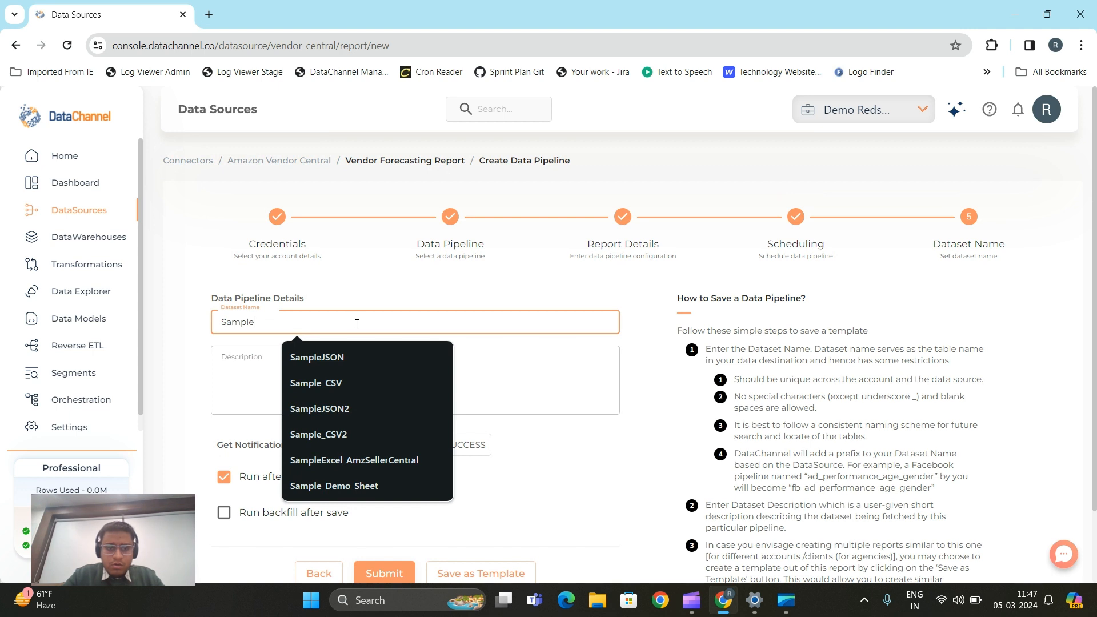
text(_VendorForecastingReport)
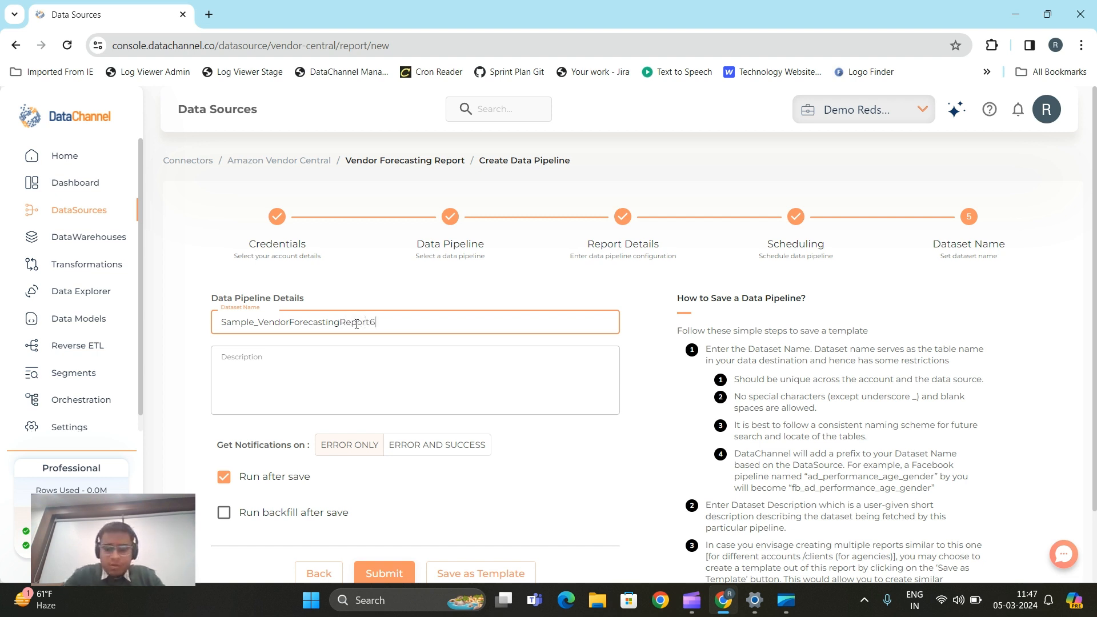
click(389, 372)
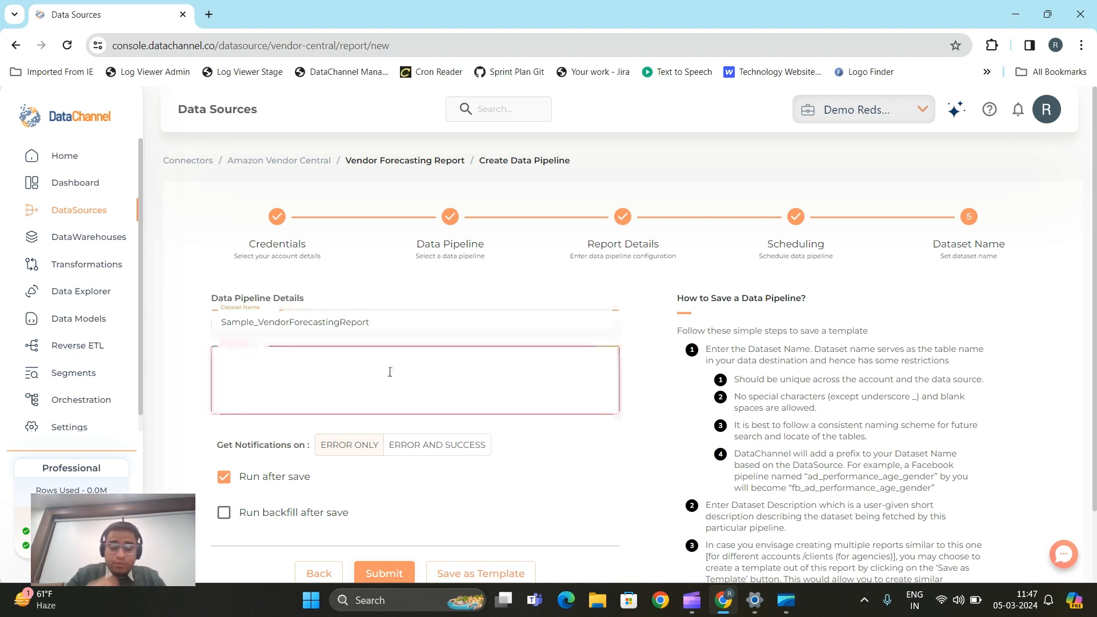
text(Some Report Description)
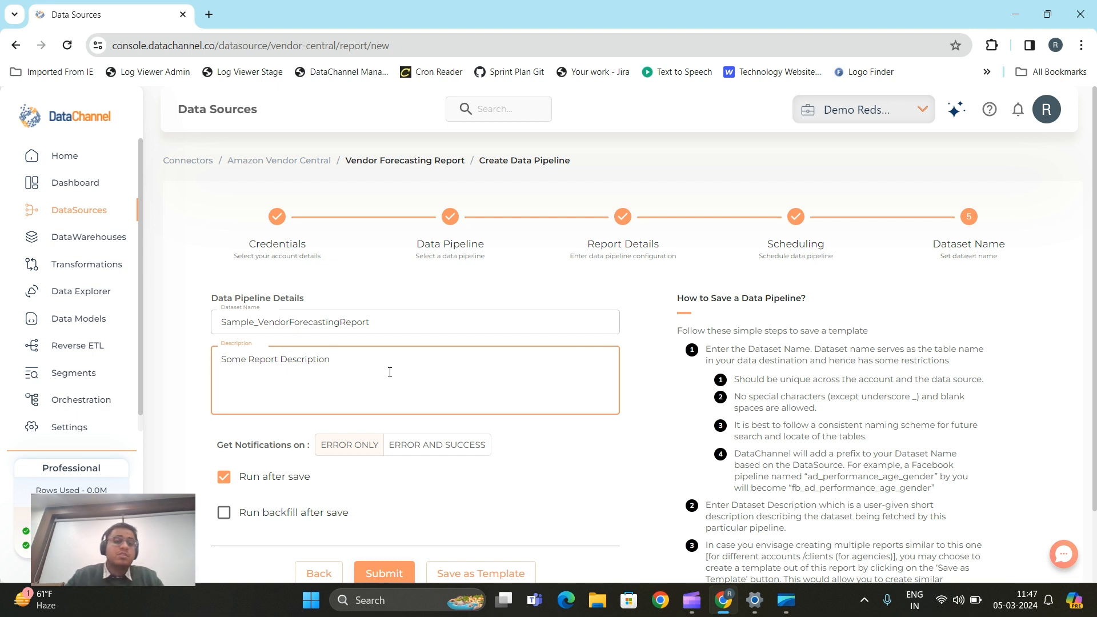
click(530, 485)
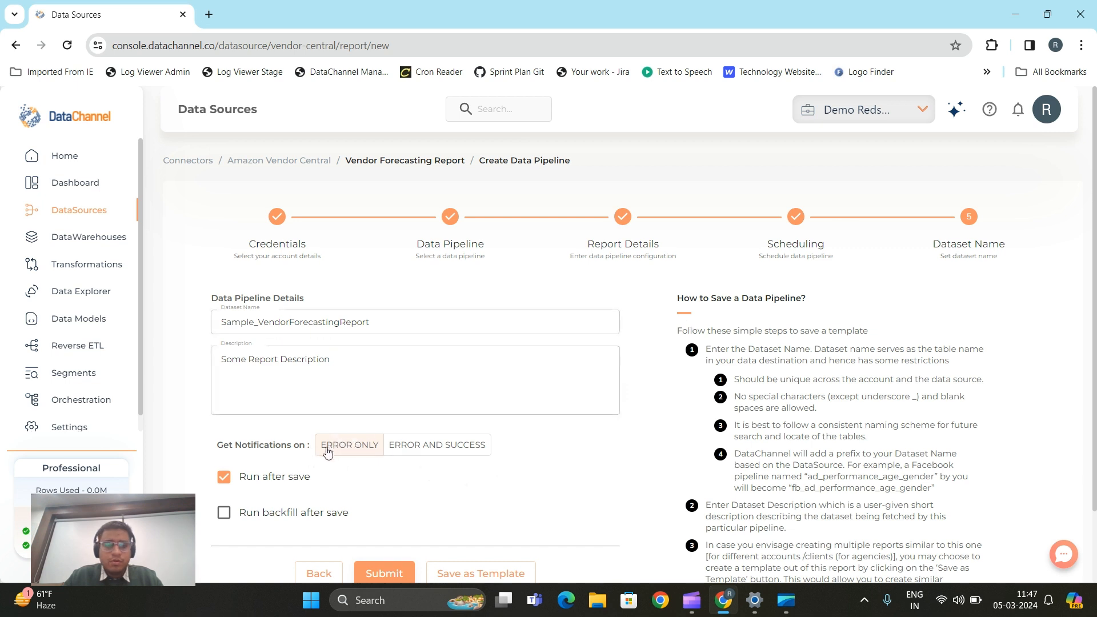
Set the pipeline's notifications to Error and Success, and view the account's recent notifications.
scroll(368, 447, down, 2)
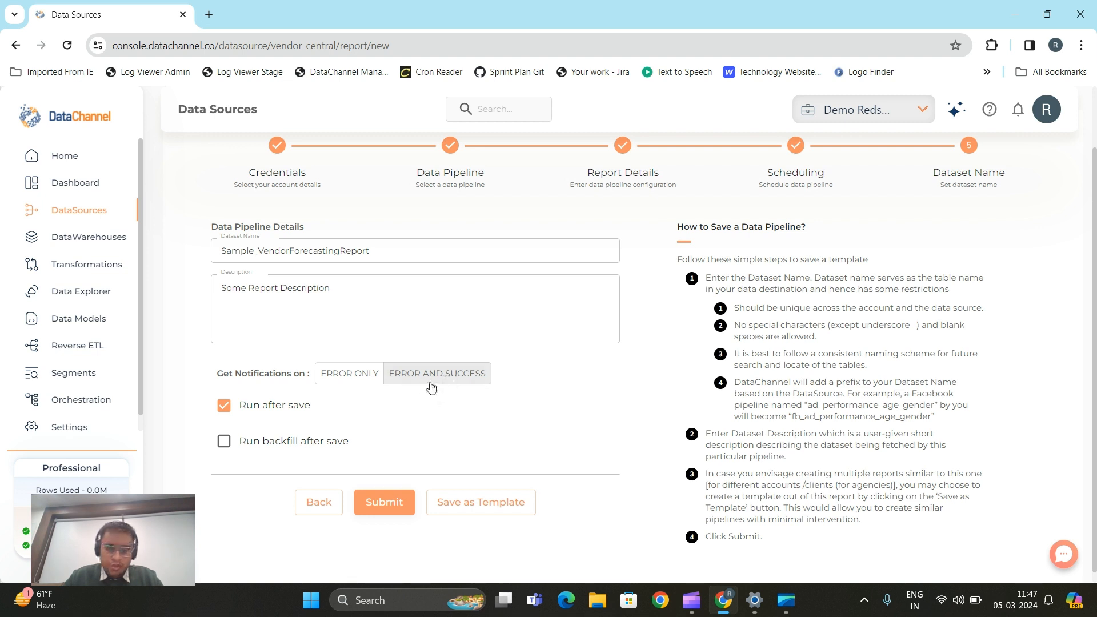
scroll(314, 414, up, 1)
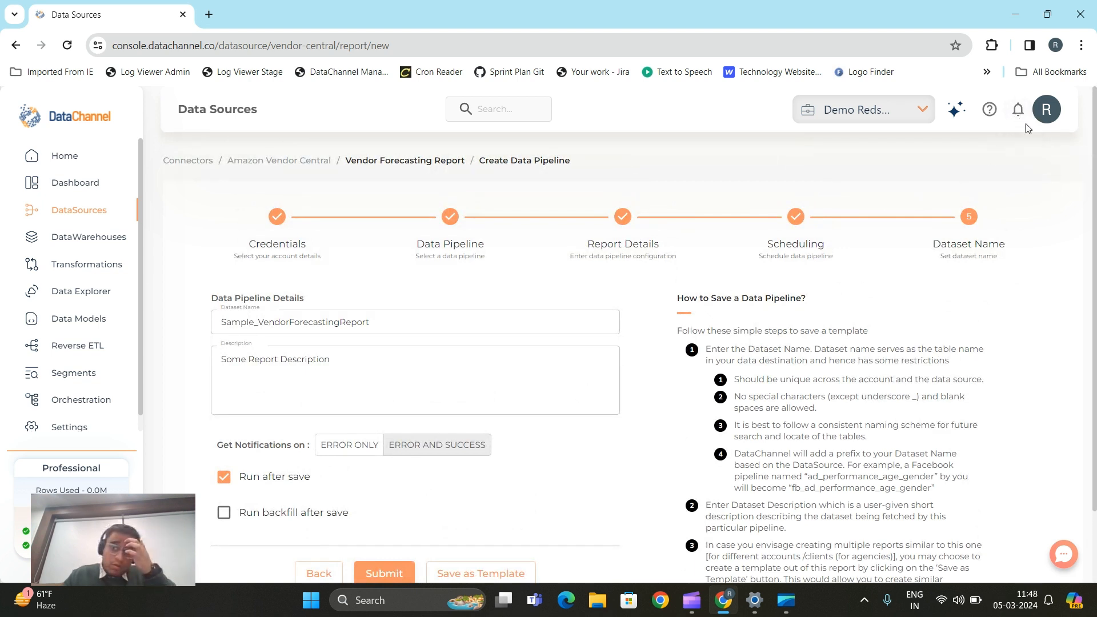
click(1018, 109)
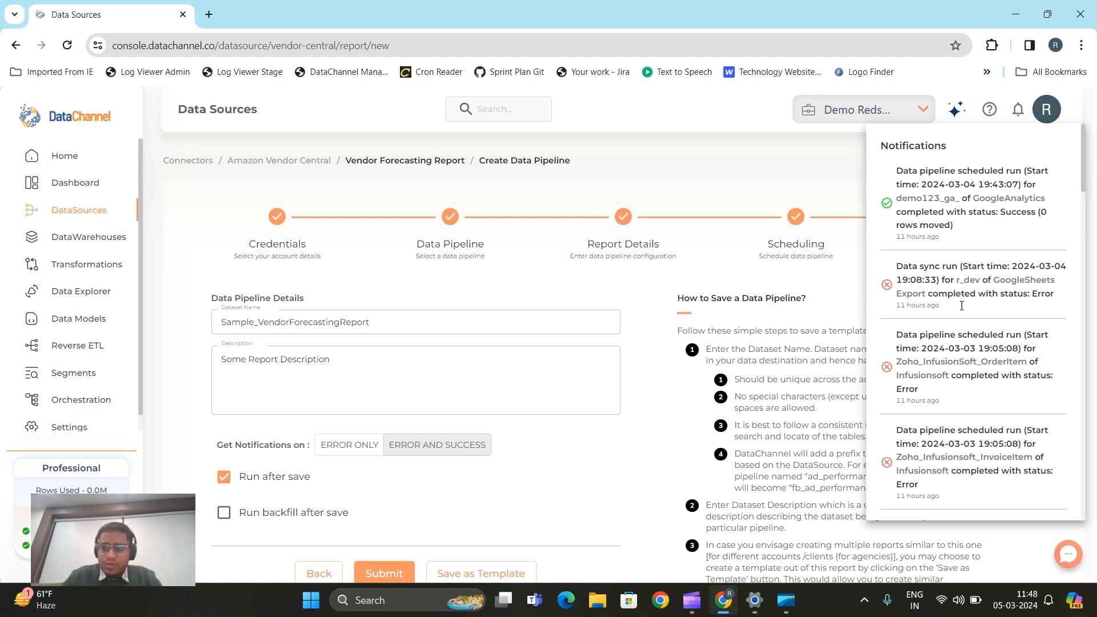
click(689, 370)
Try turning off Run after save for the pipeline, and return it to enabled.
scroll(663, 380, down, 2)
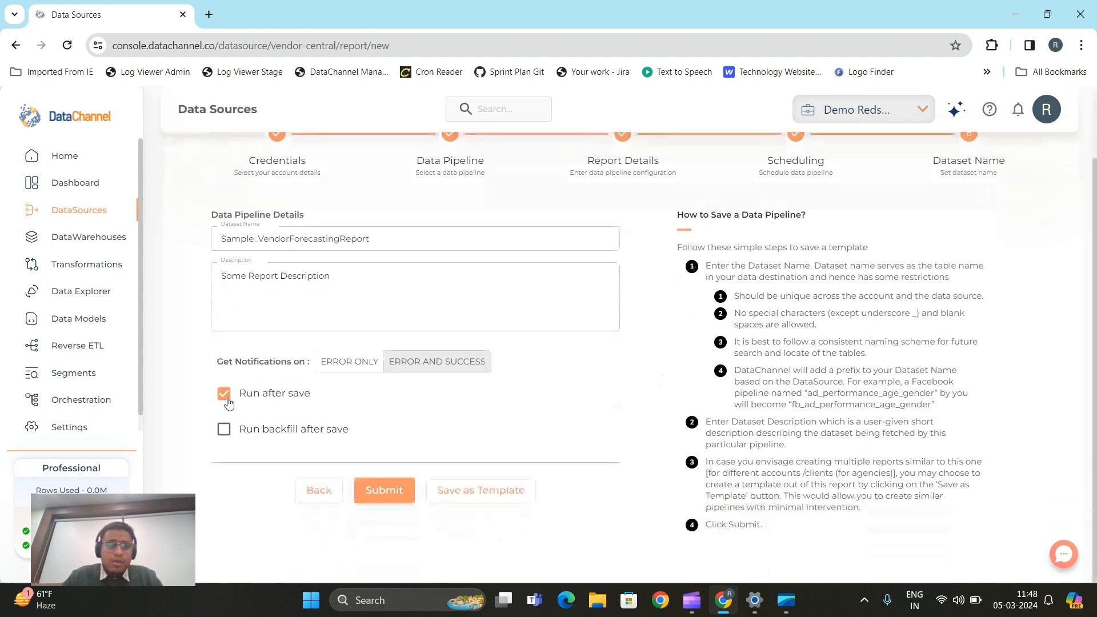
click(255, 402)
click(255, 402)
scroll(545, 341, up, 1)
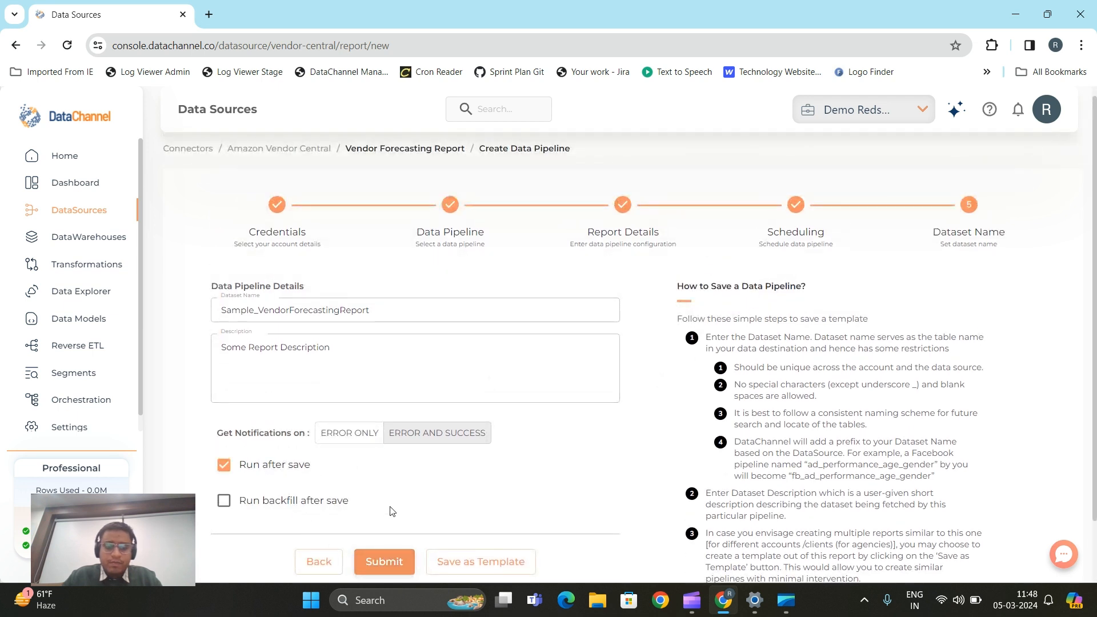
scroll(382, 540, down, 1)
click(292, 395)
click(400, 460)
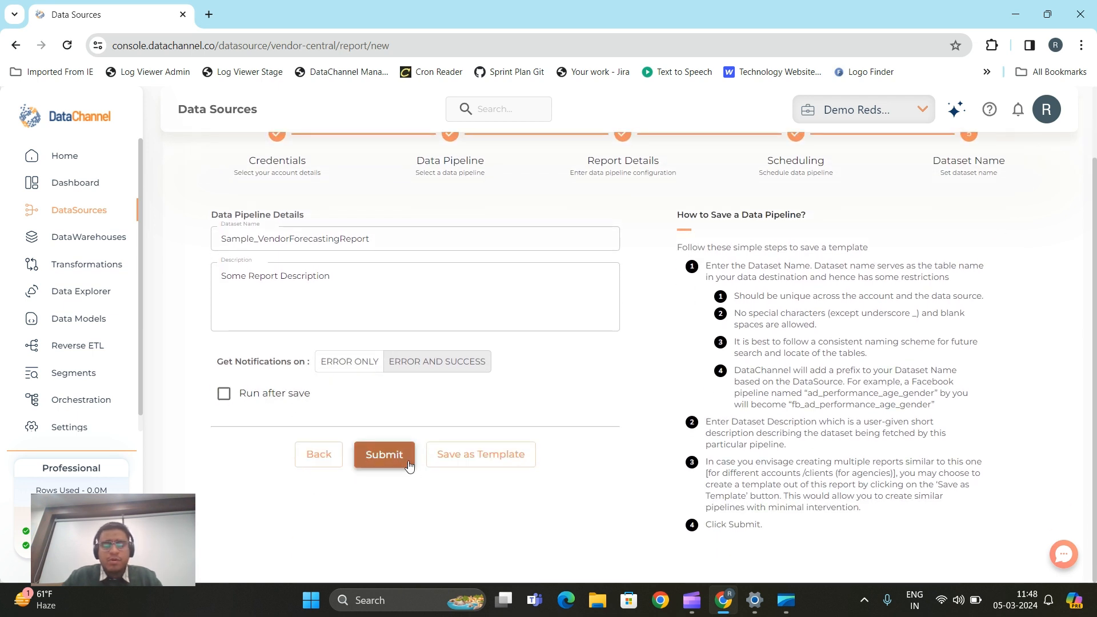
click(281, 395)
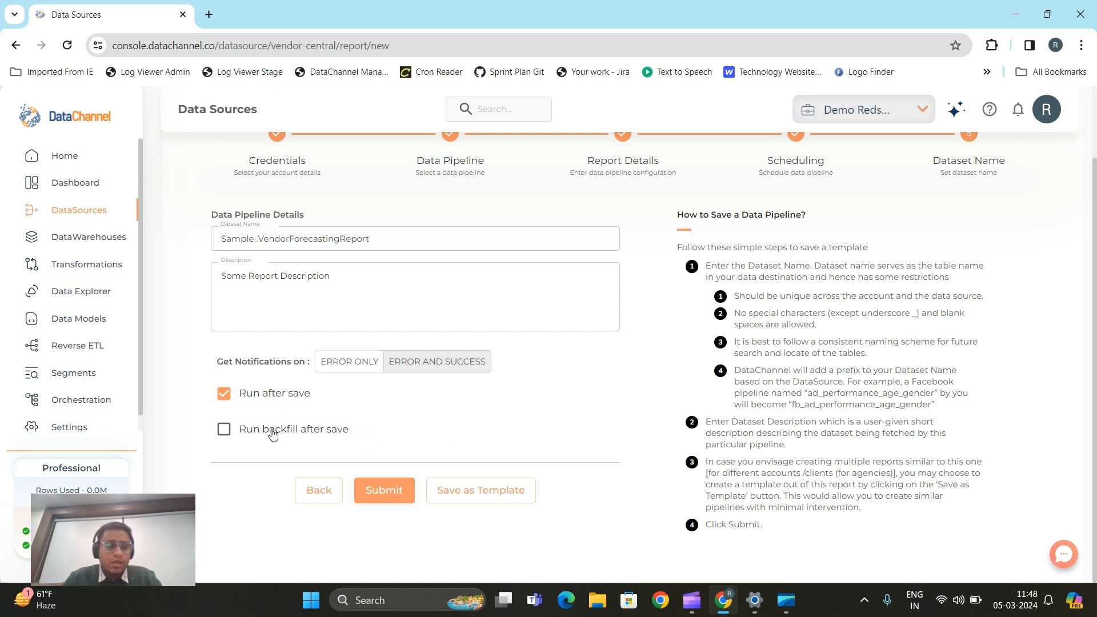
Enable Run backfill after save and set the backfill start date to 01-01-2023.
click(272, 435)
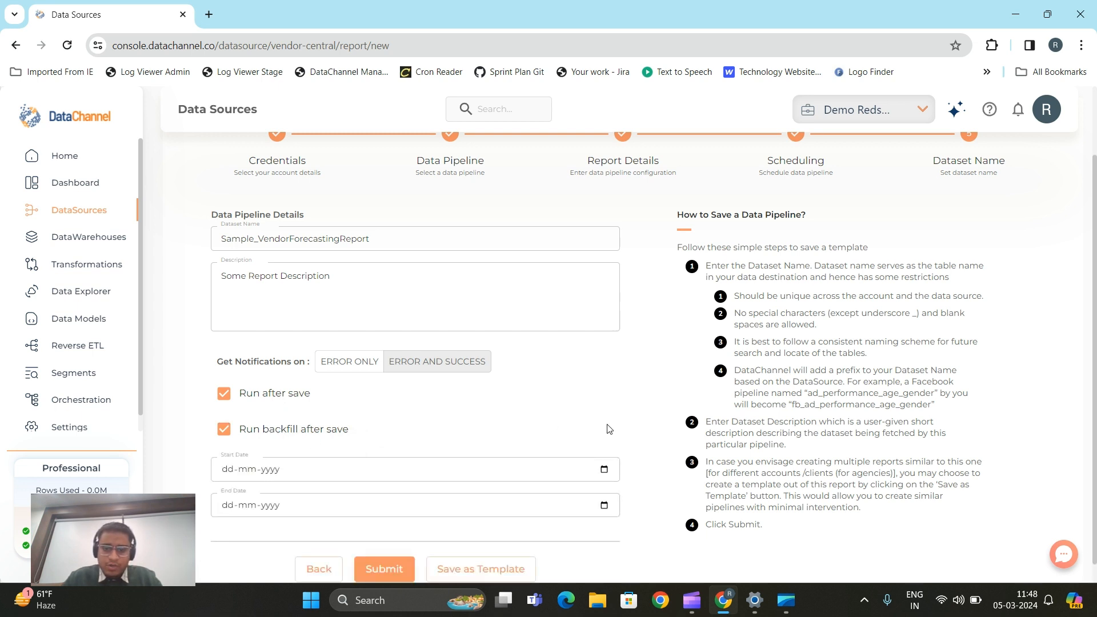
click(604, 469)
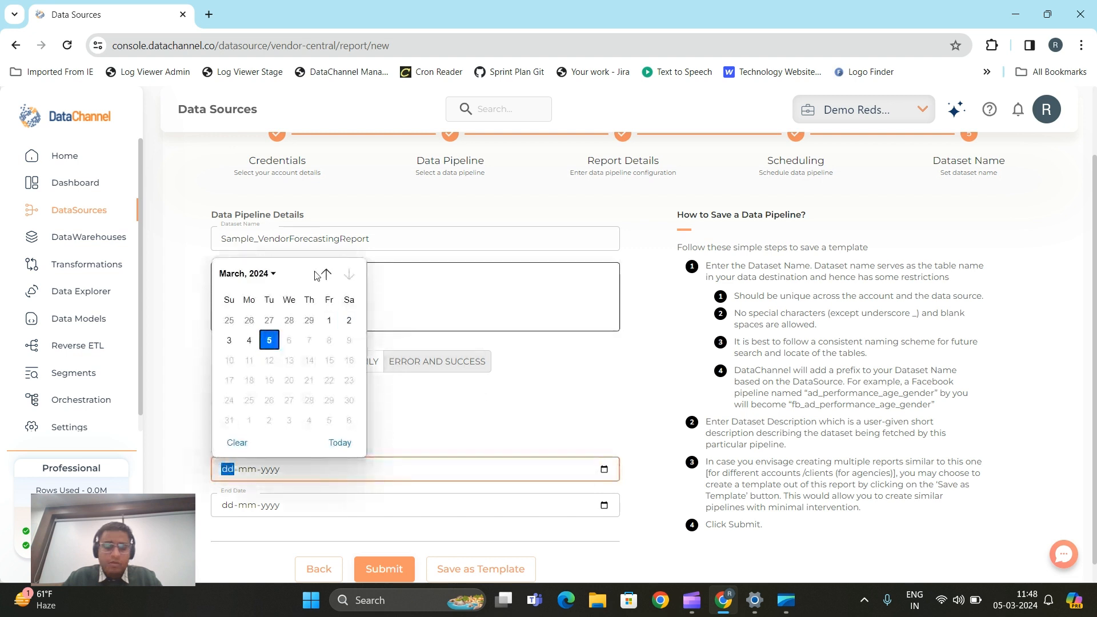
click(326, 274)
click(326, 274)
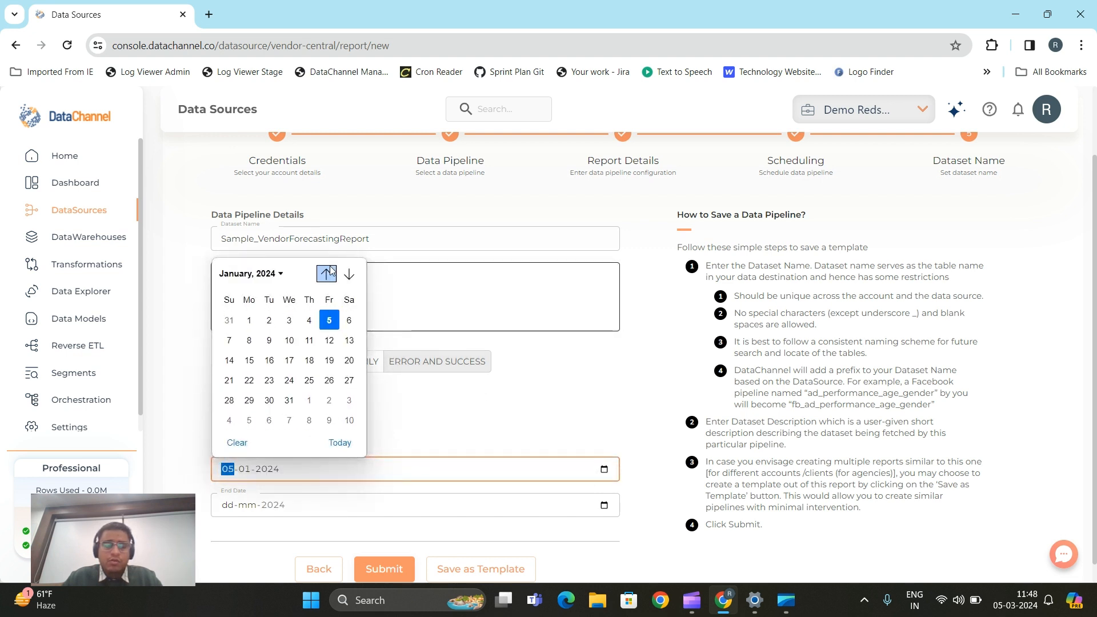
click(279, 274)
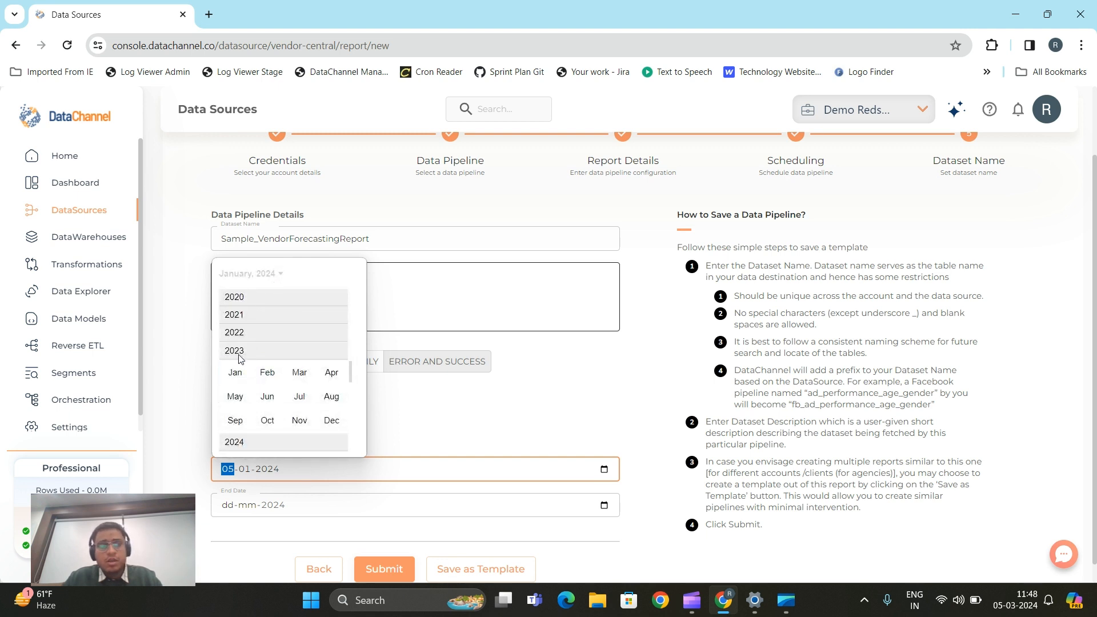
click(239, 382)
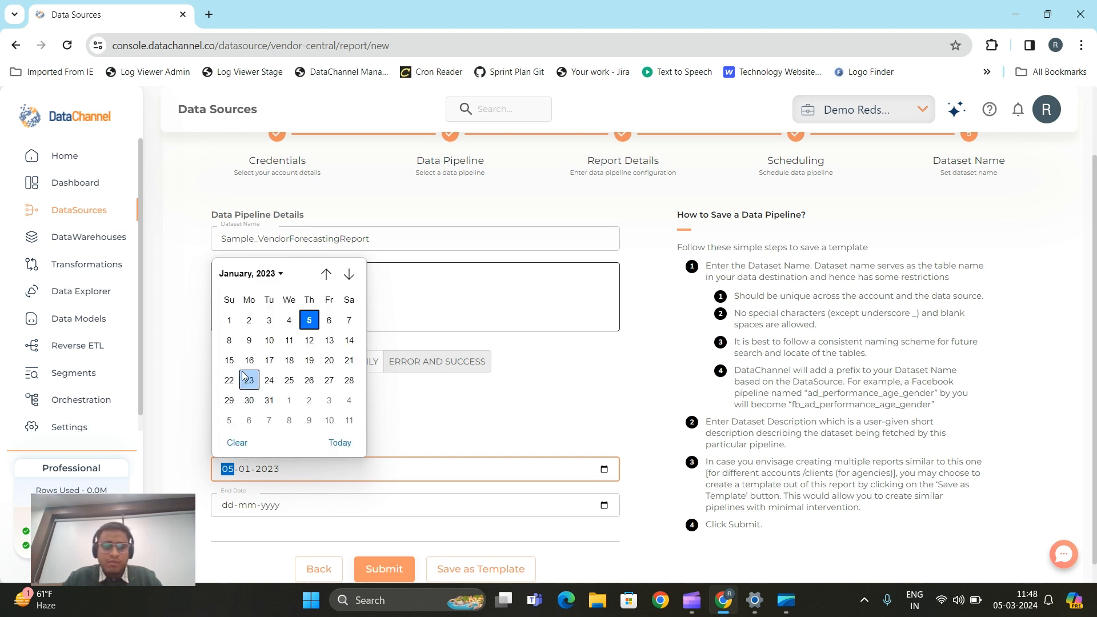
click(230, 321)
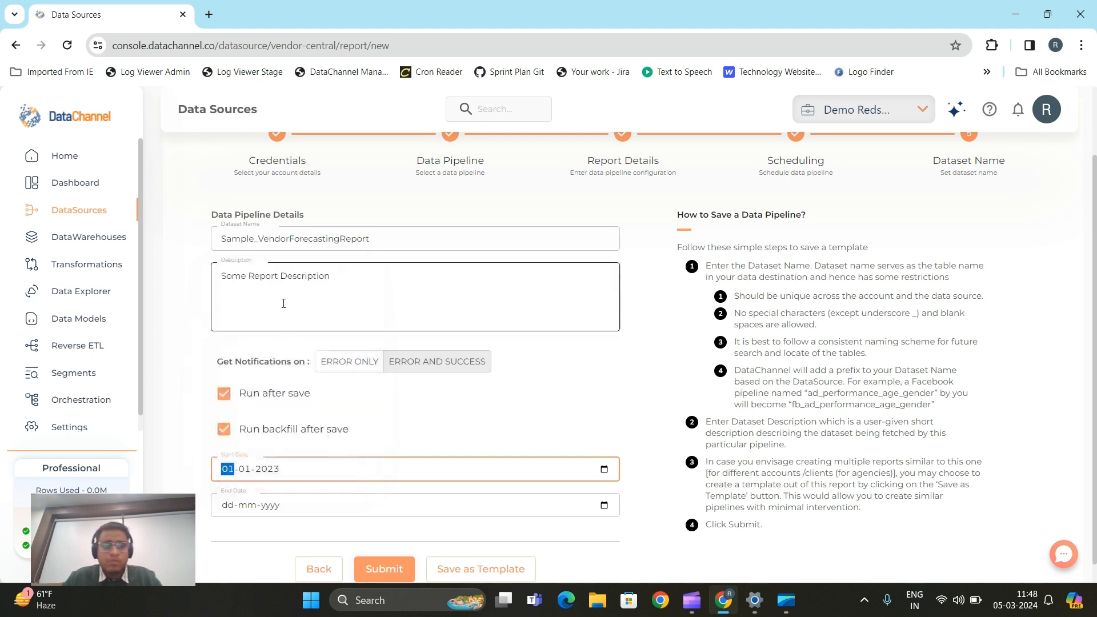
Set the backfill end date to 31-03-2023.
click(273, 505)
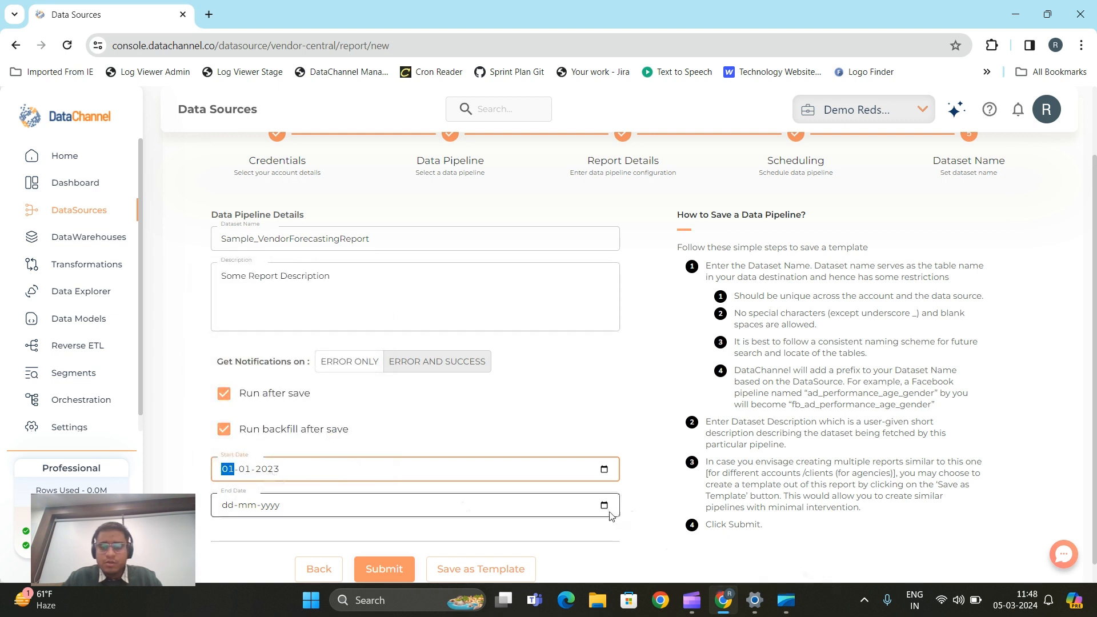
click(326, 310)
click(326, 310)
click(326, 310)
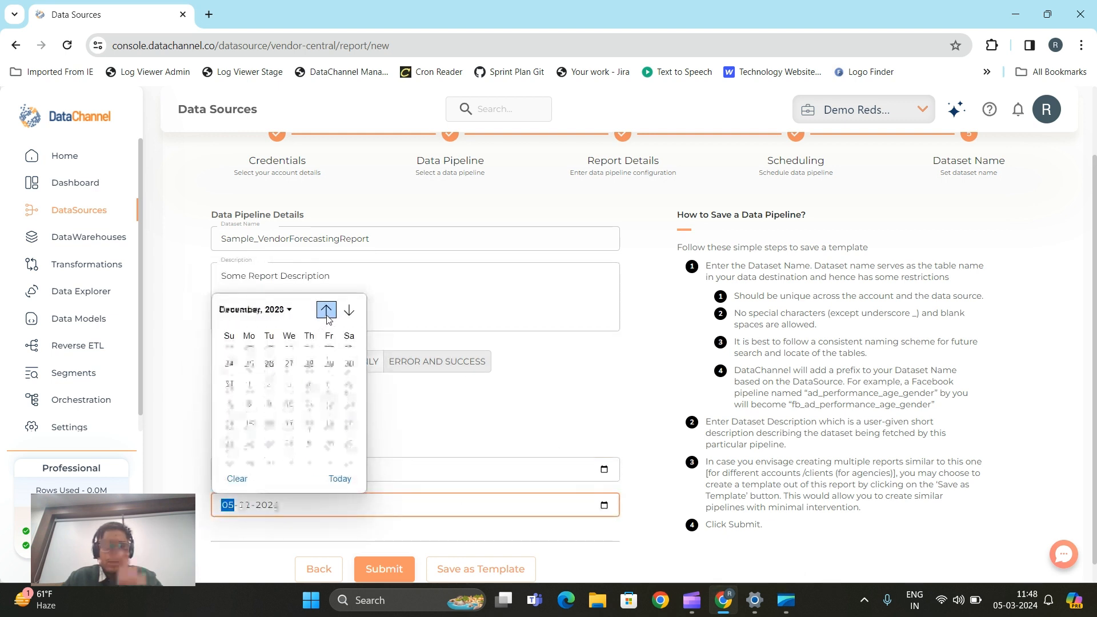
click(326, 311)
click(326, 310)
click(326, 311)
click(326, 310)
click(327, 310)
click(326, 310)
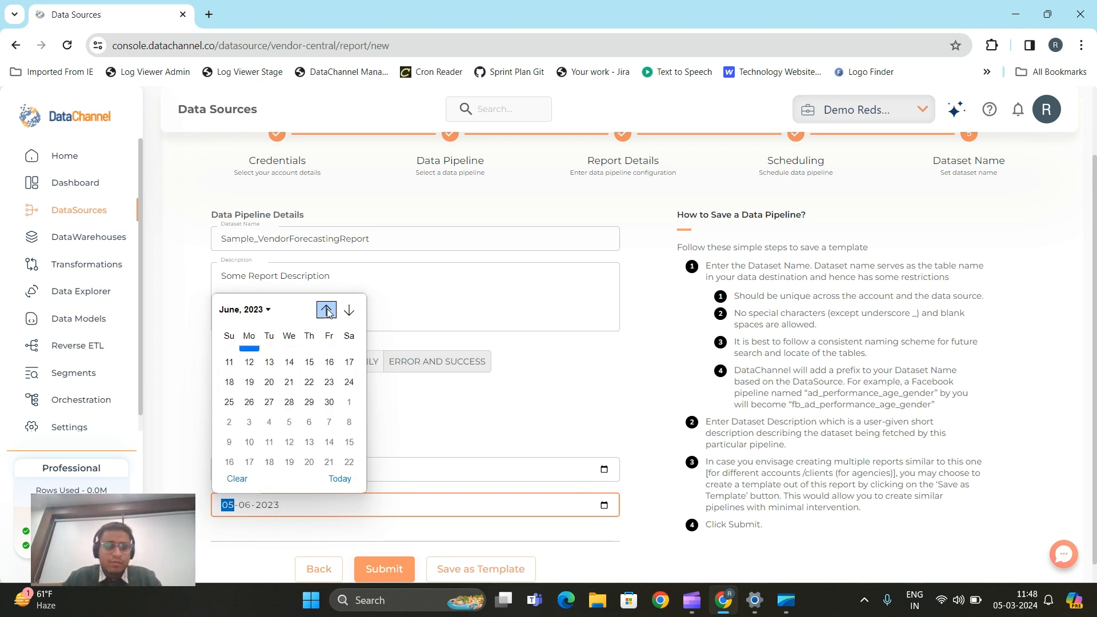
click(326, 310)
click(327, 310)
click(326, 311)
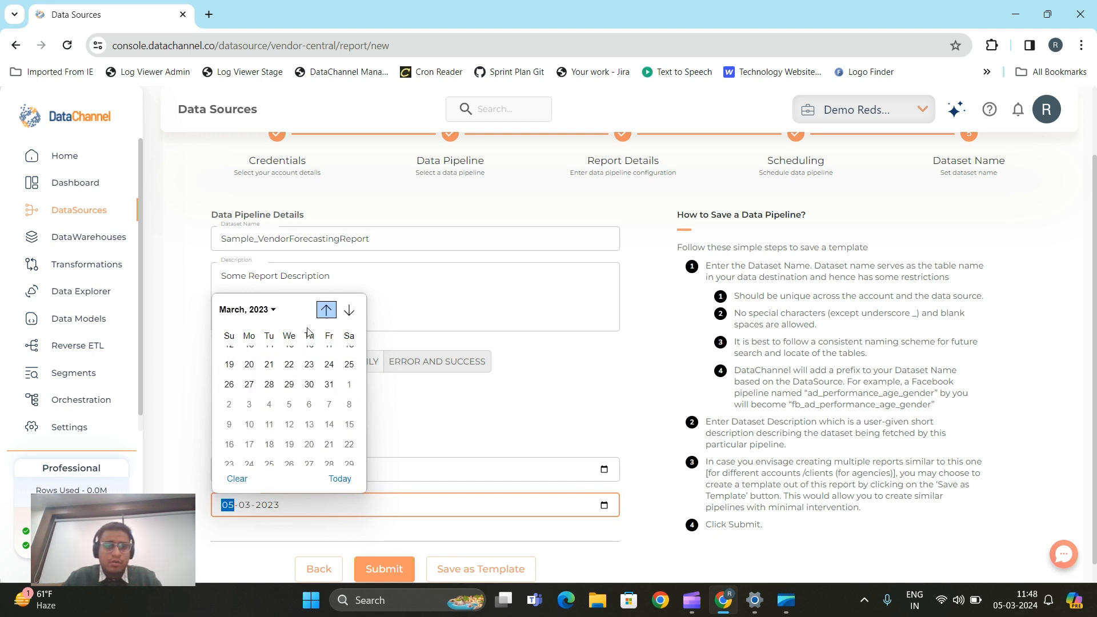
click(325, 439)
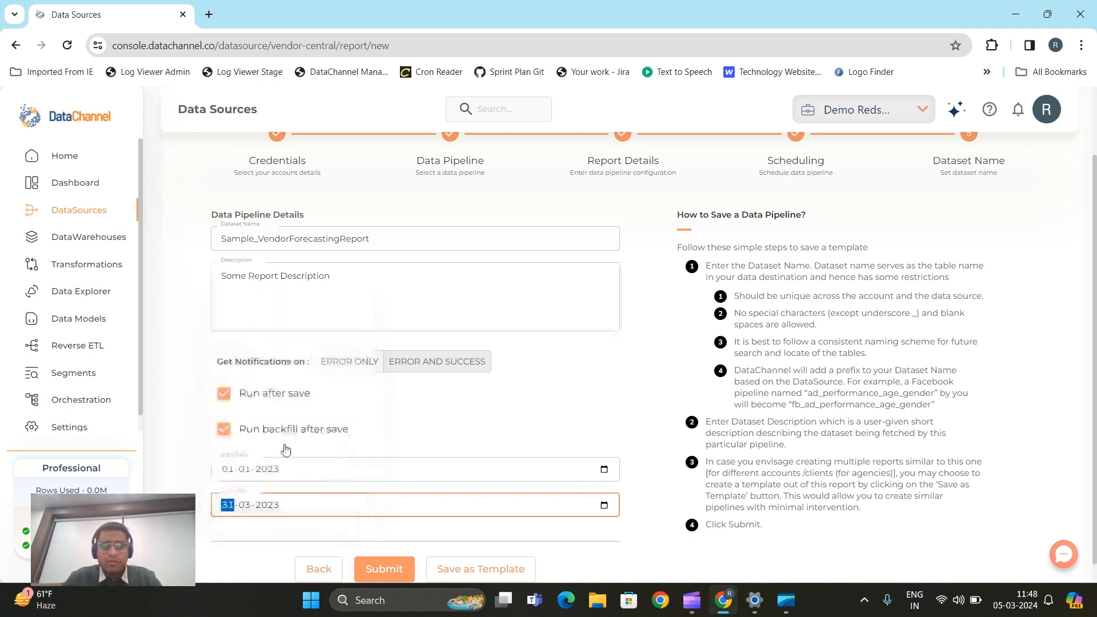
Set the backfill period with start date 01-03-2024 and end date 05-03-2024.
scroll(497, 437, down, 1)
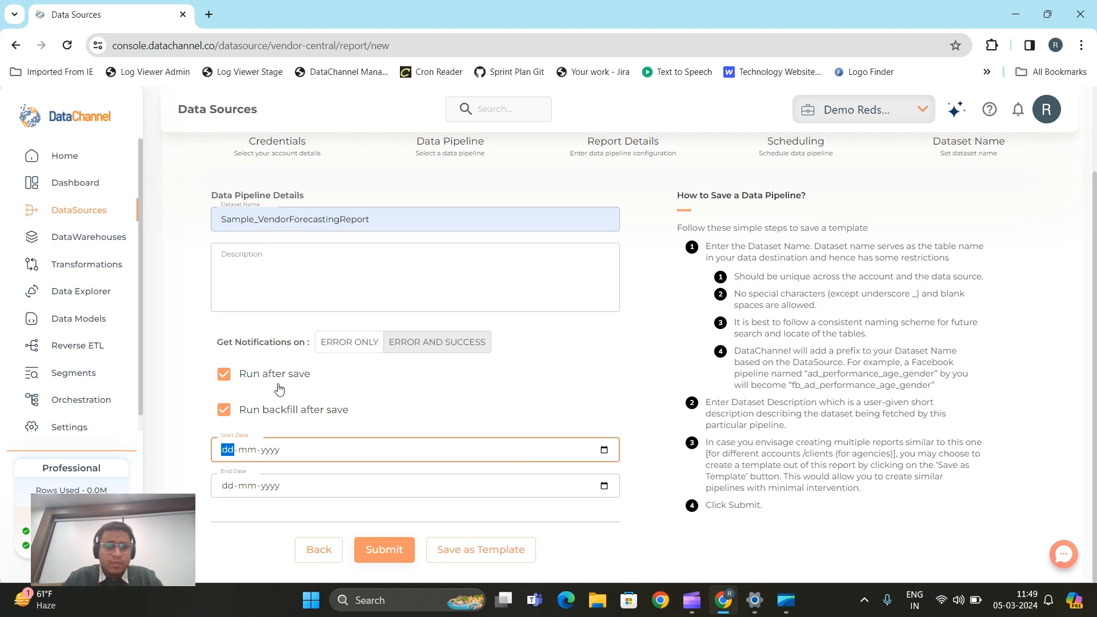
click(274, 375)
click(274, 401)
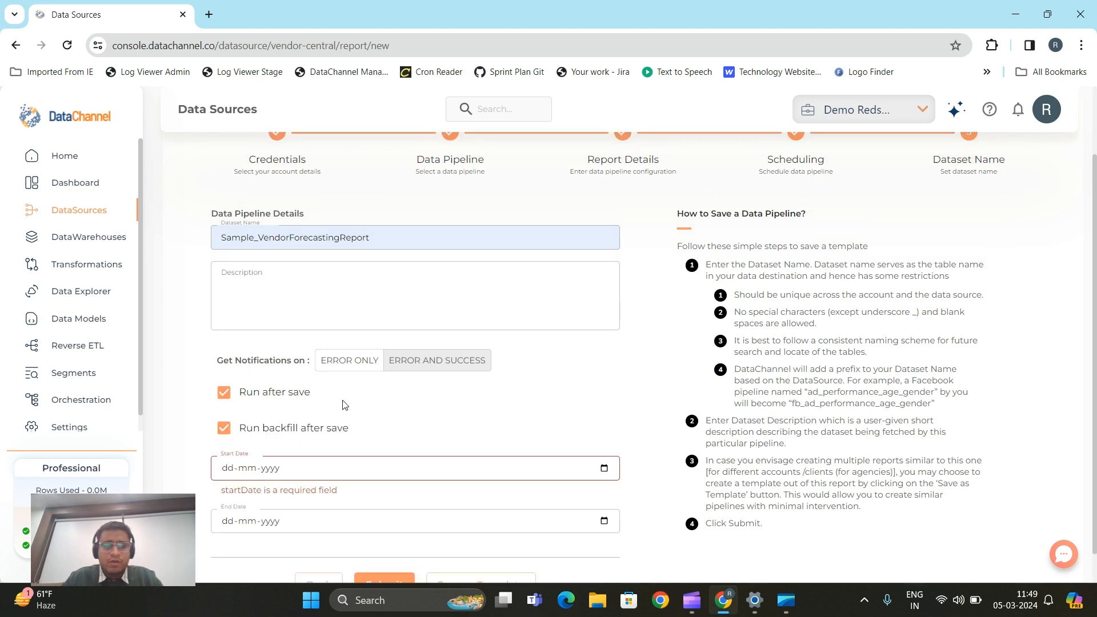
click(604, 468)
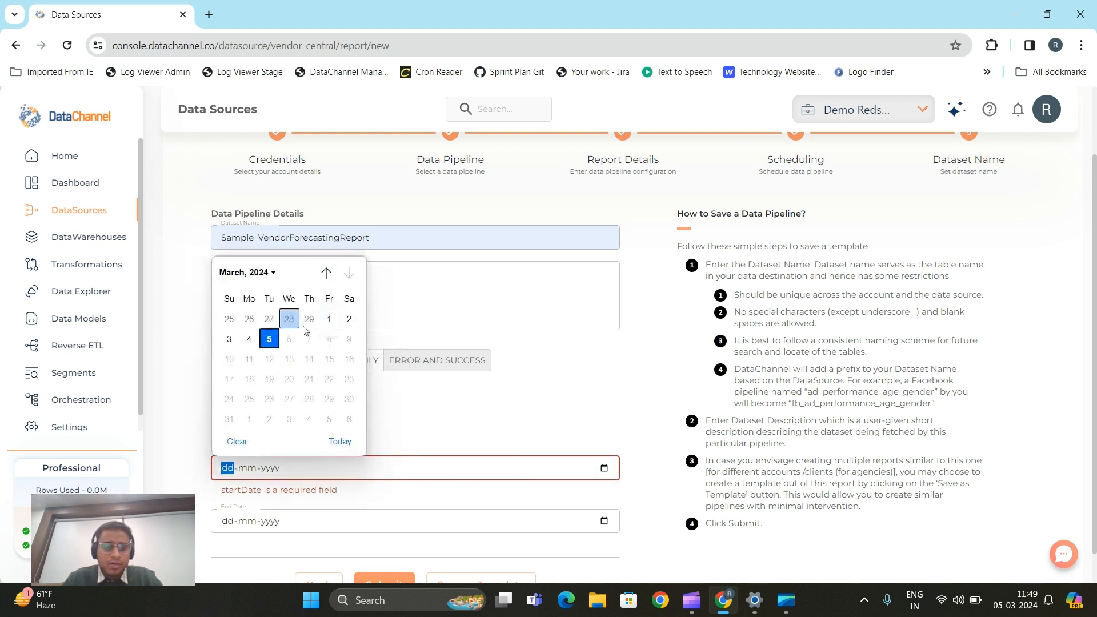
click(329, 320)
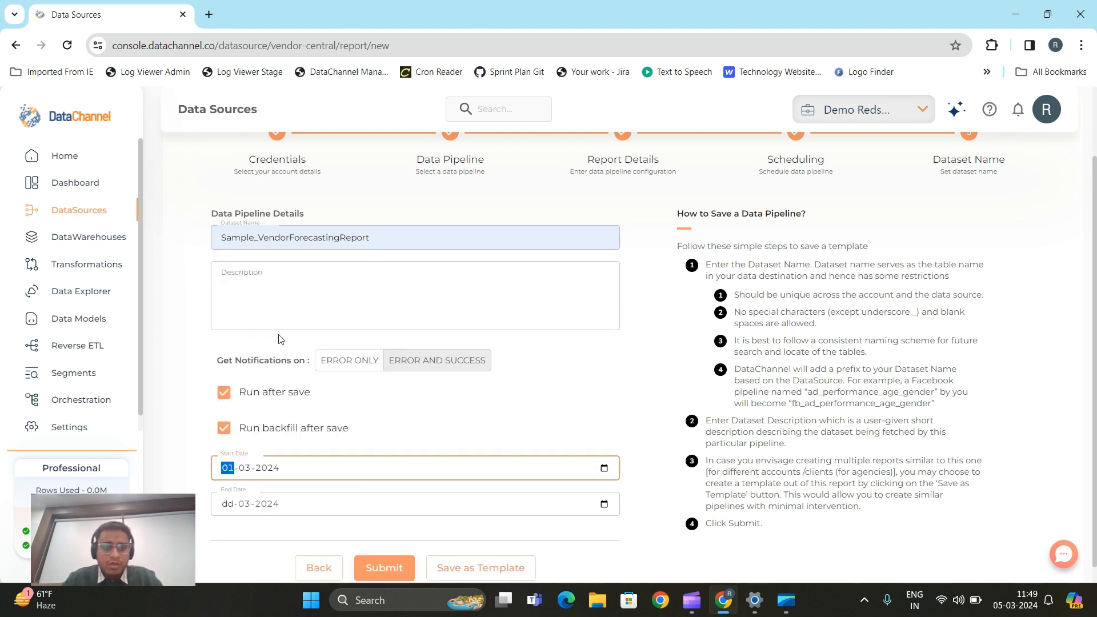
click(604, 503)
click(270, 374)
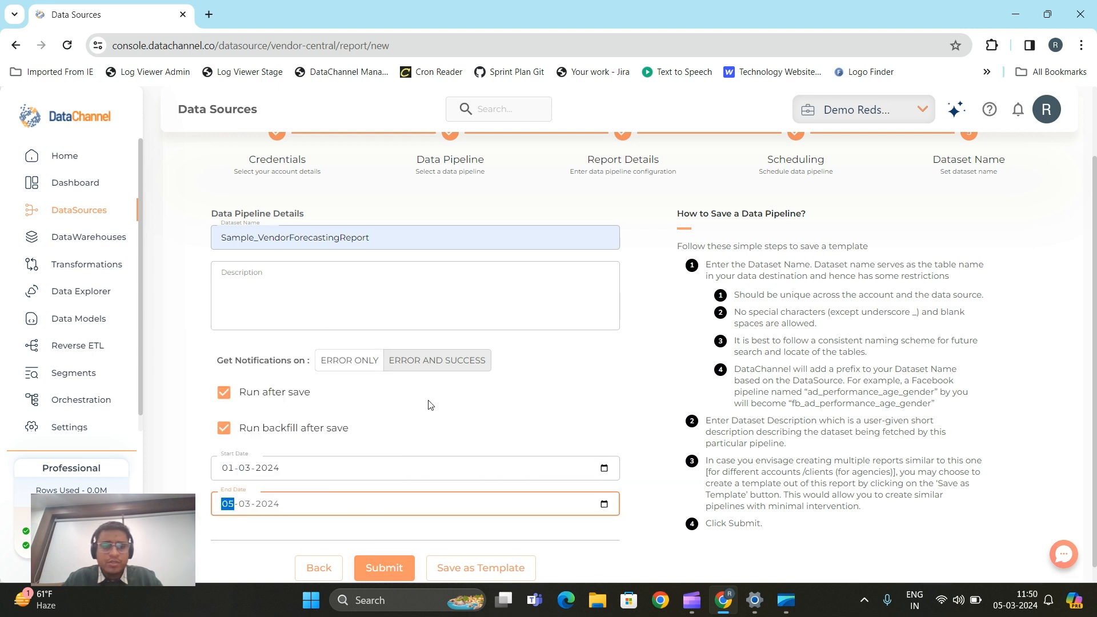
click(429, 405)
scroll(481, 414, down, 1)
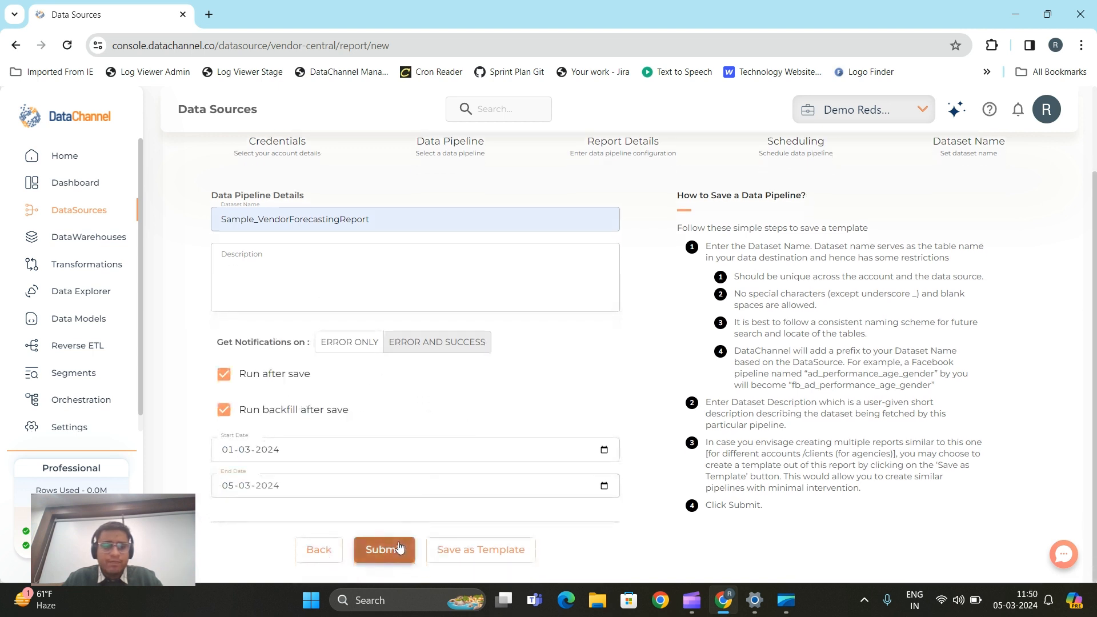
Submit the Vendor Forecasting Report pipeline and review the follow-up options offered.
click(399, 548)
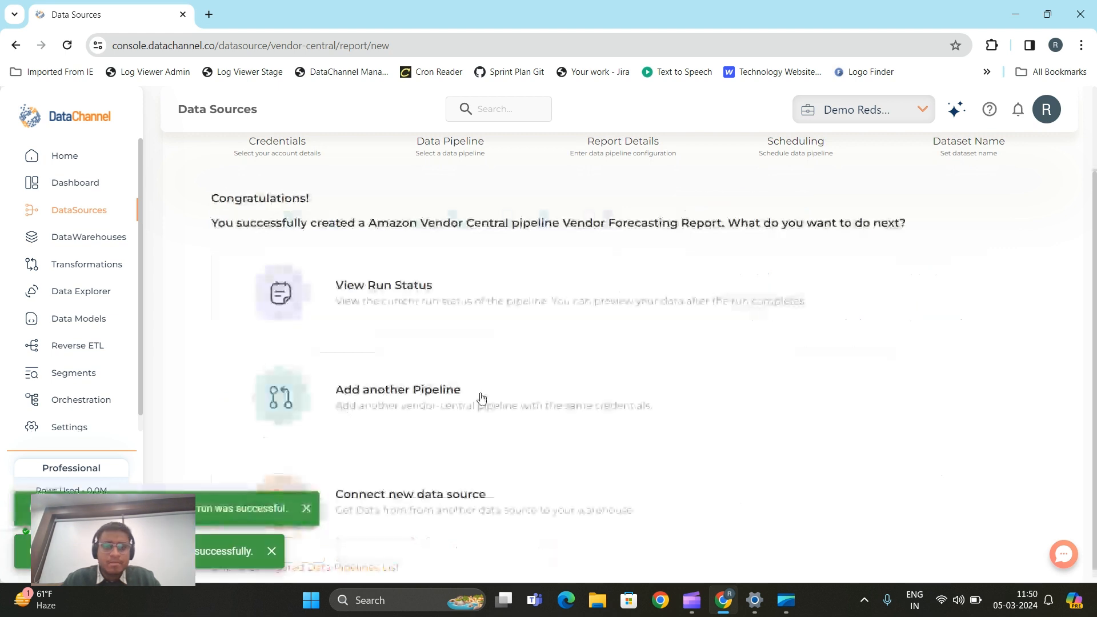
scroll(537, 331, down, 1)
scroll(491, 335, up, 1)
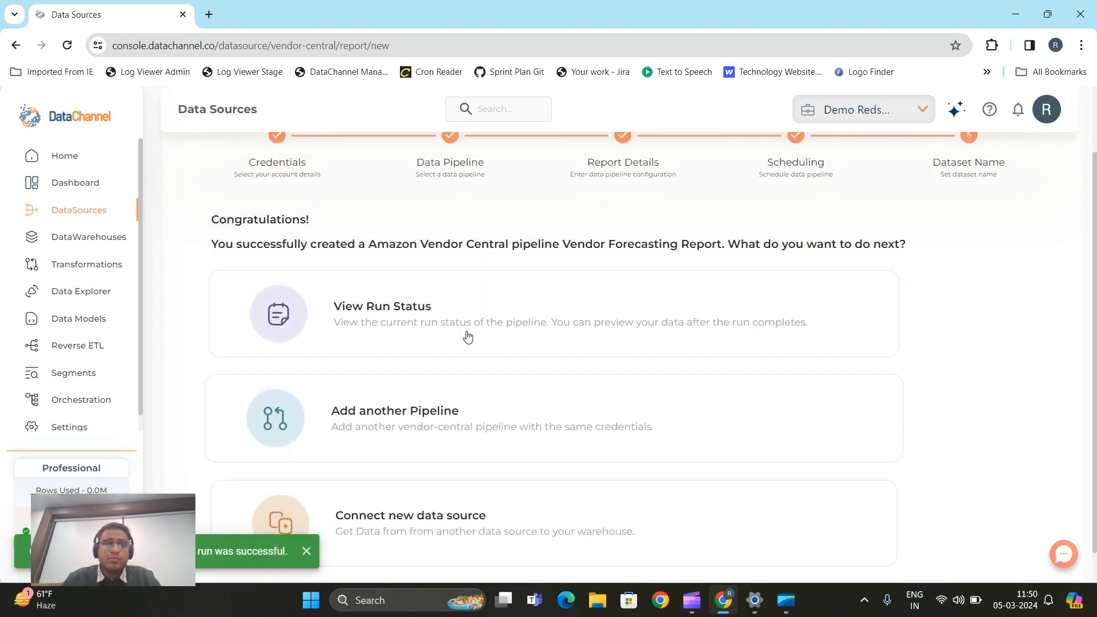
scroll(468, 336, up, 2)
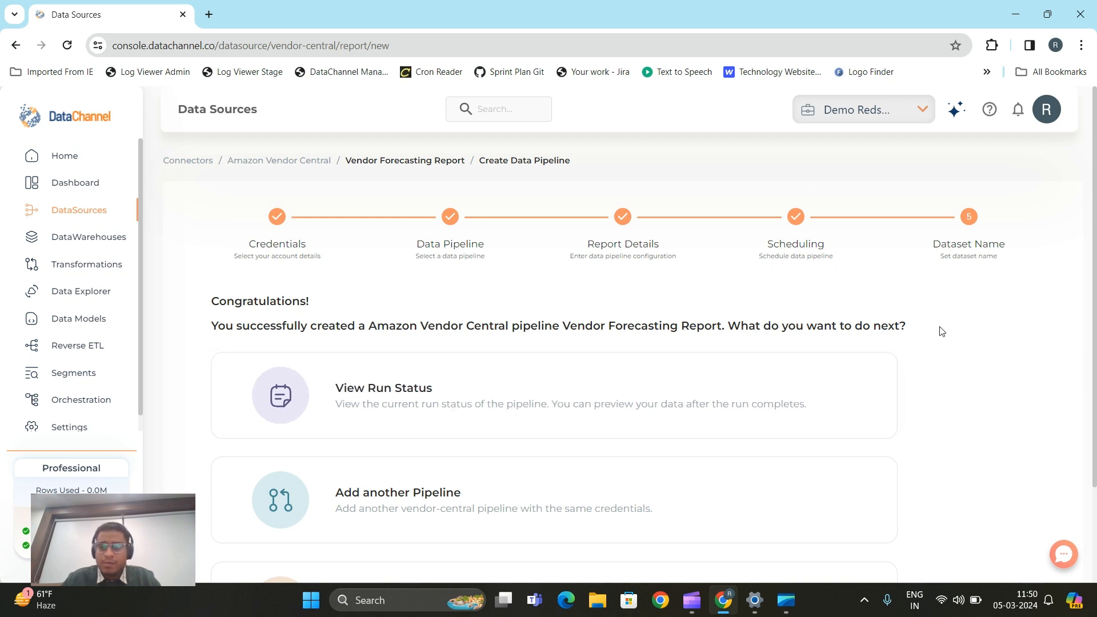
scroll(941, 331, down, 3)
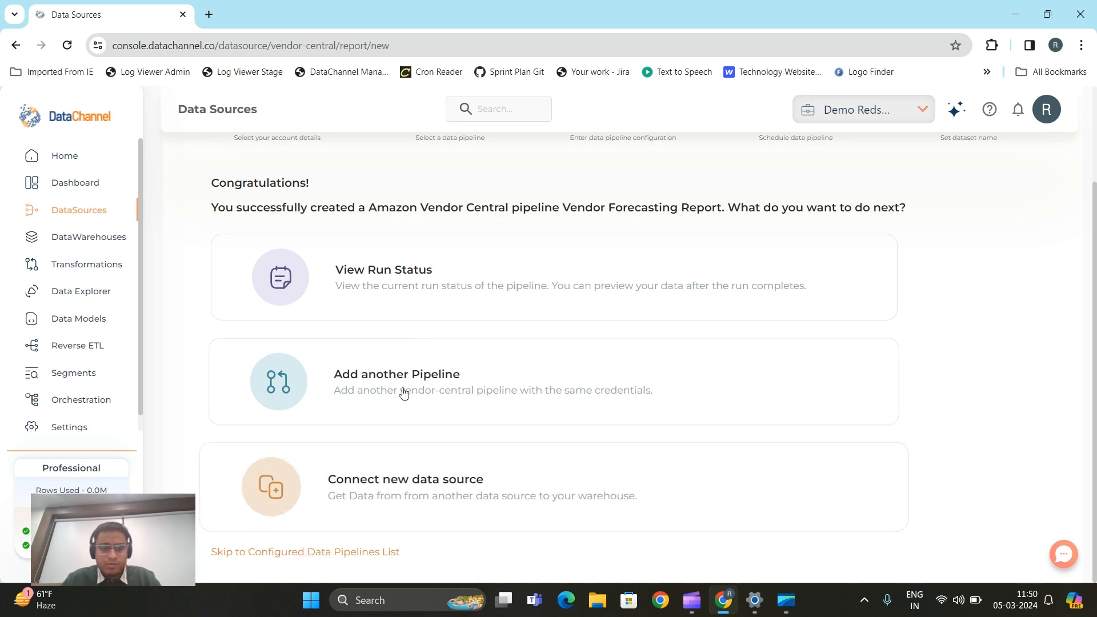
scroll(417, 291, up, 2)
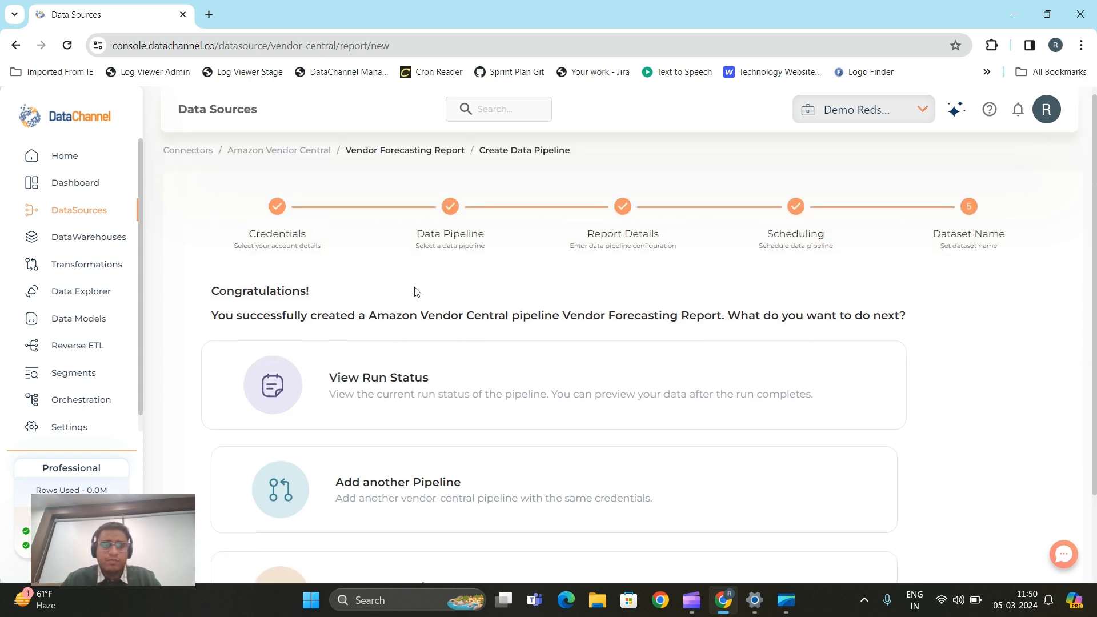
View the new pipeline's run status, examine its run chart and run list, and refresh them.
click(420, 392)
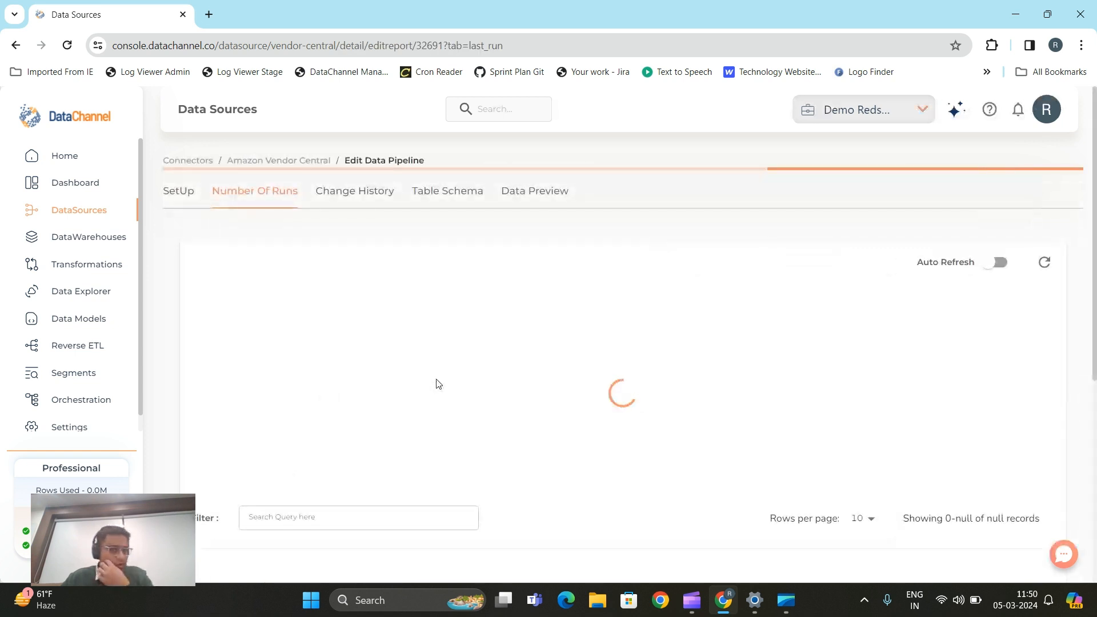
scroll(472, 345, down, 2)
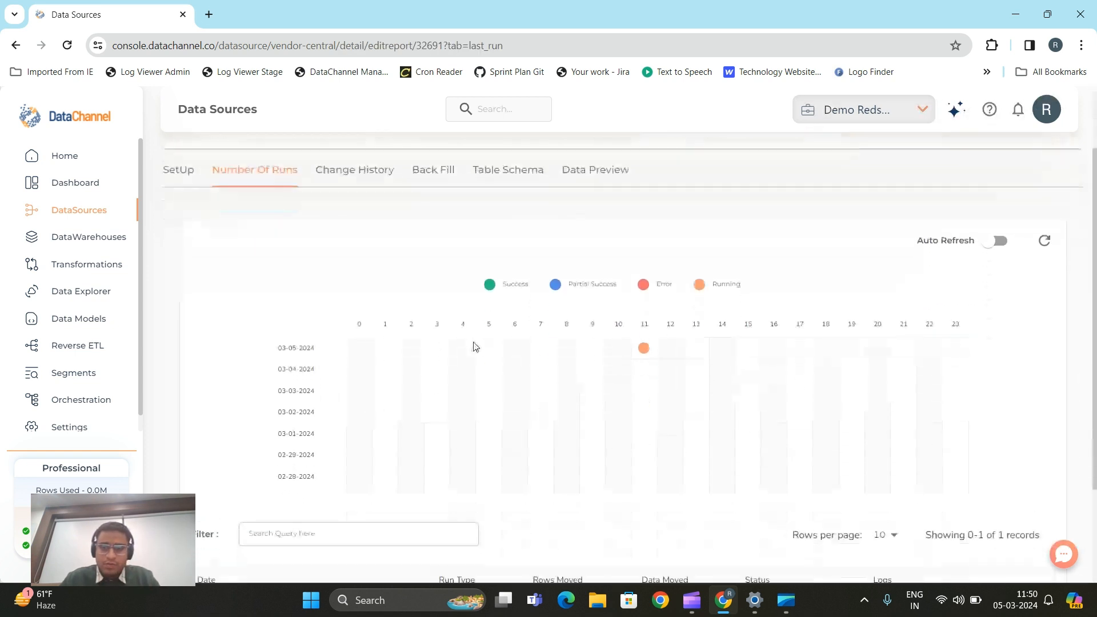
scroll(516, 345, up, 2)
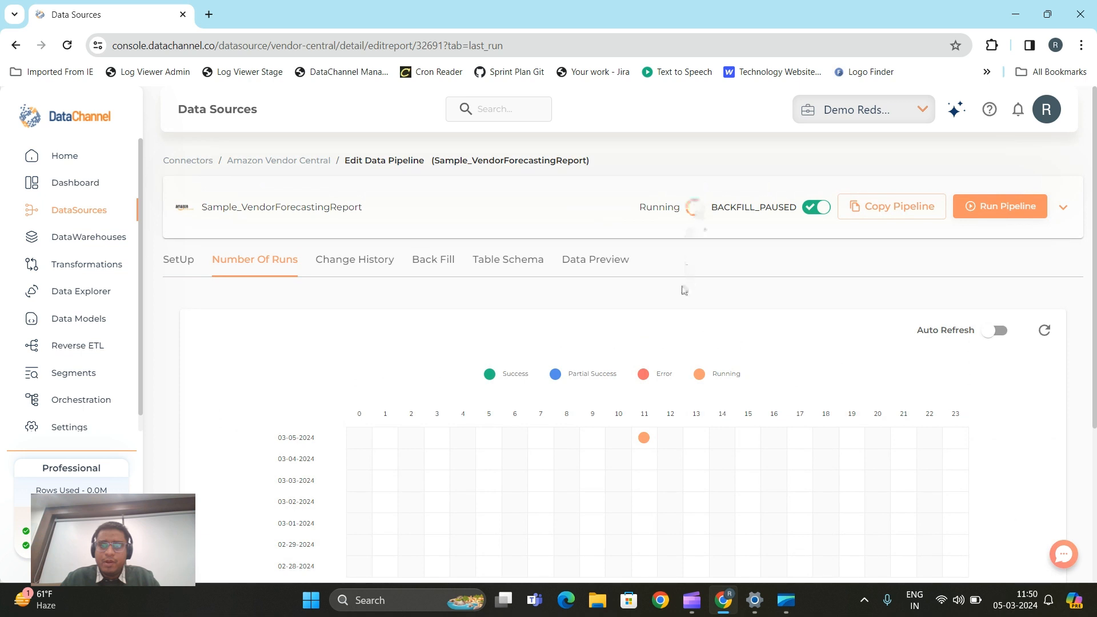
scroll(684, 290, down, 1)
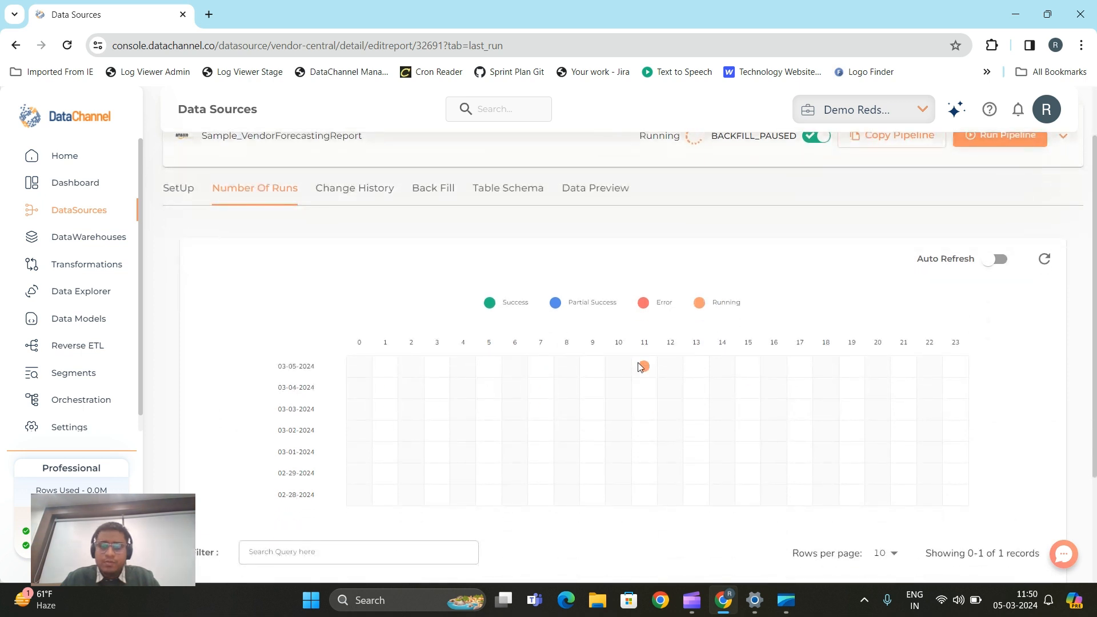
scroll(643, 366, down, 2)
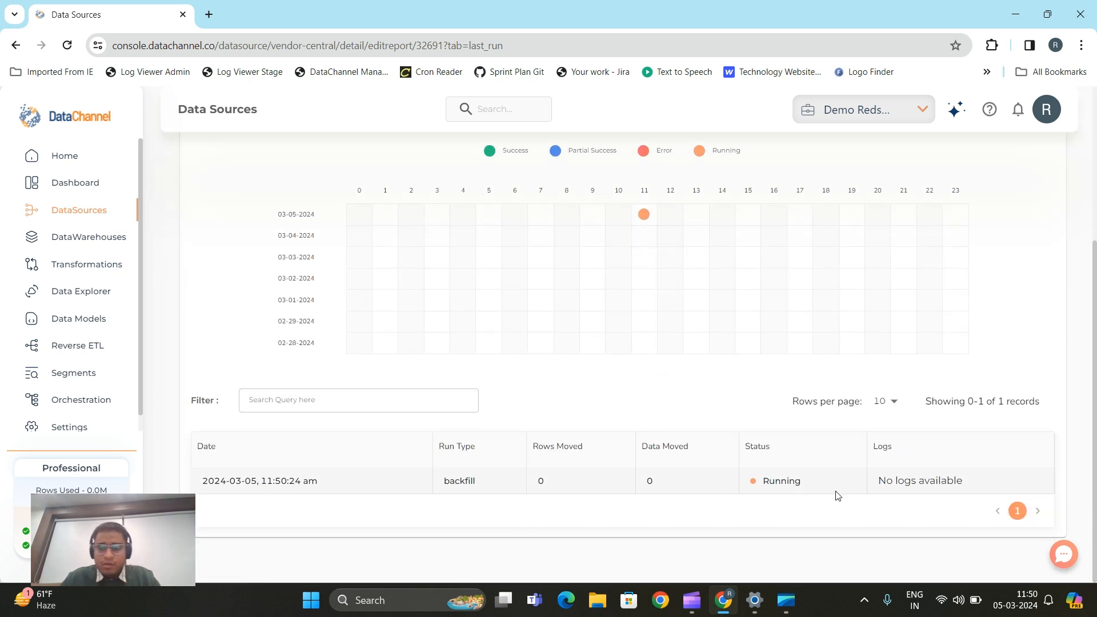
scroll(979, 379, up, 4)
click(1043, 330)
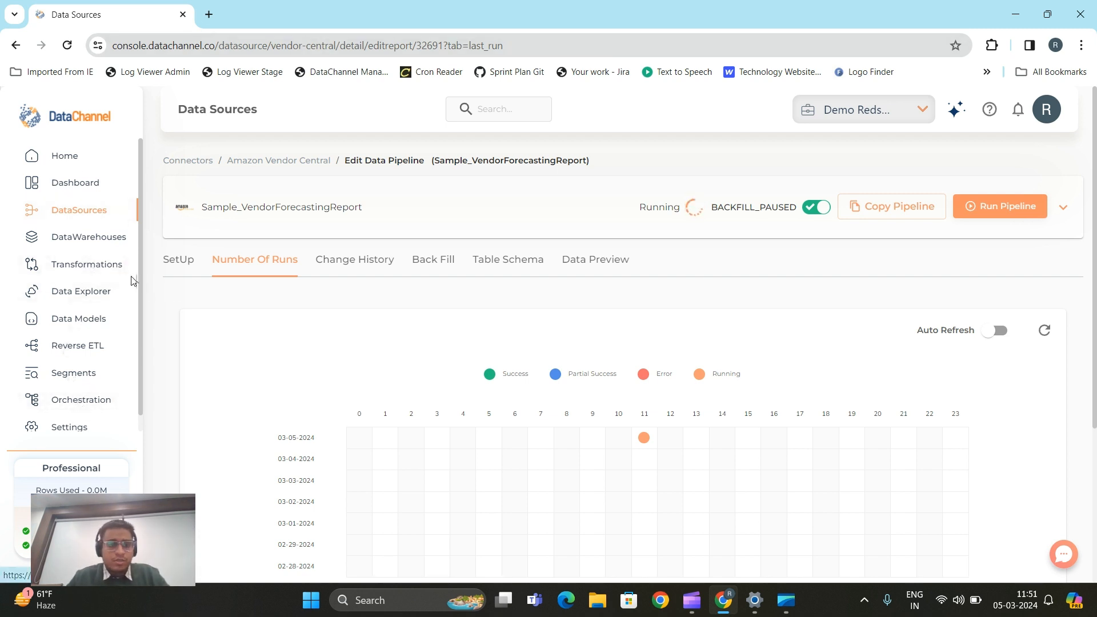
Find the Amazon Vendor Central connector by searching "ven" and open Sample_VendorForecastingReport from its configured data pipelines.
click(113, 265)
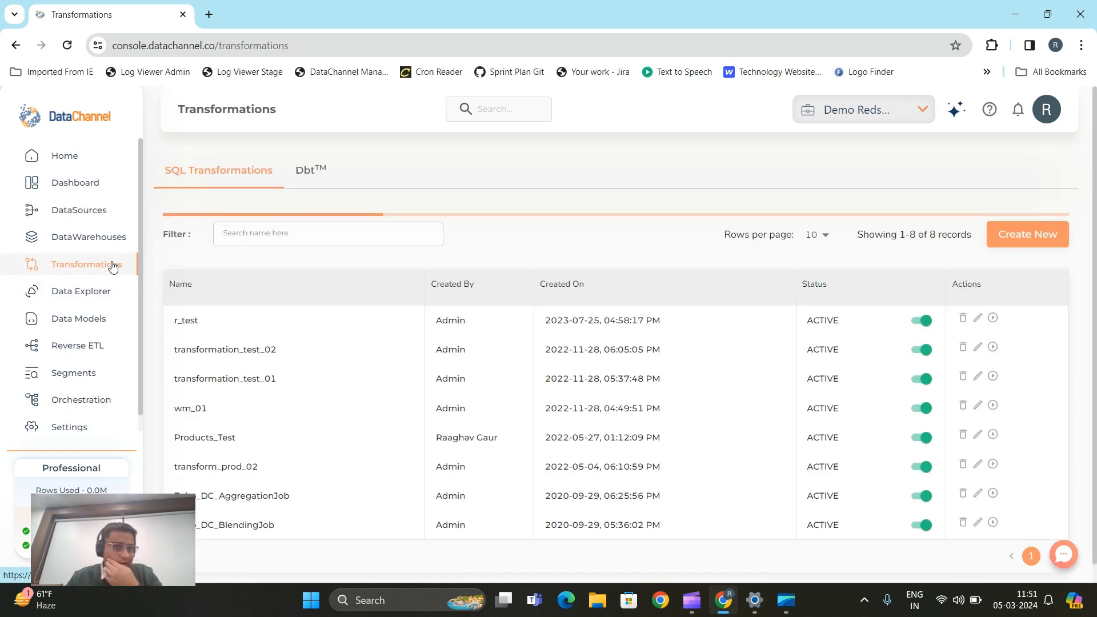
click(92, 213)
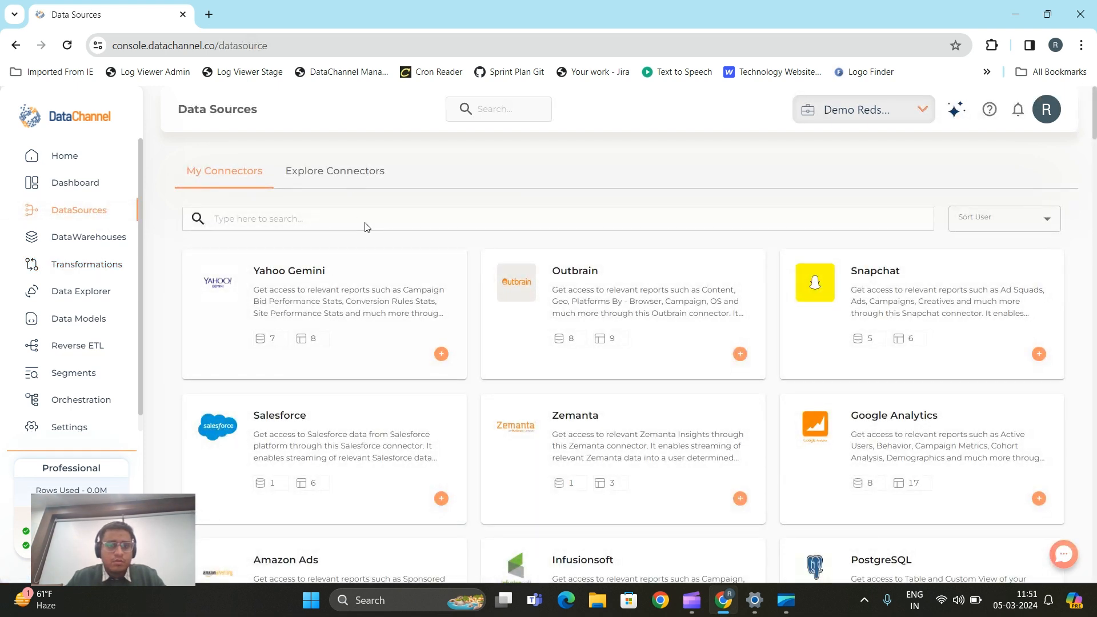
click(334, 226)
text(ven)
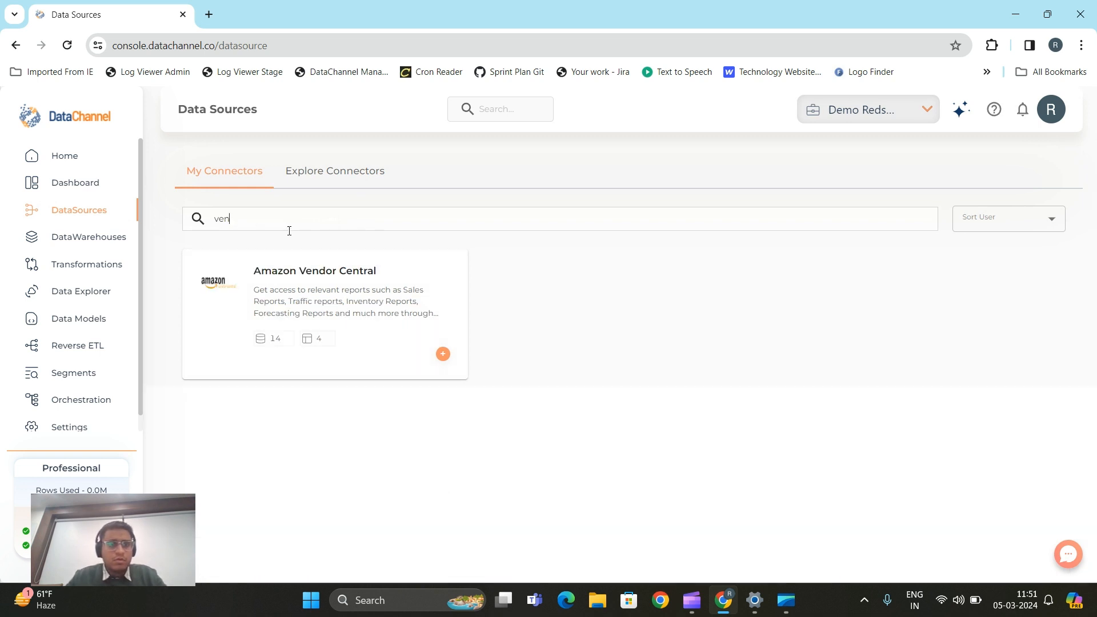
click(389, 274)
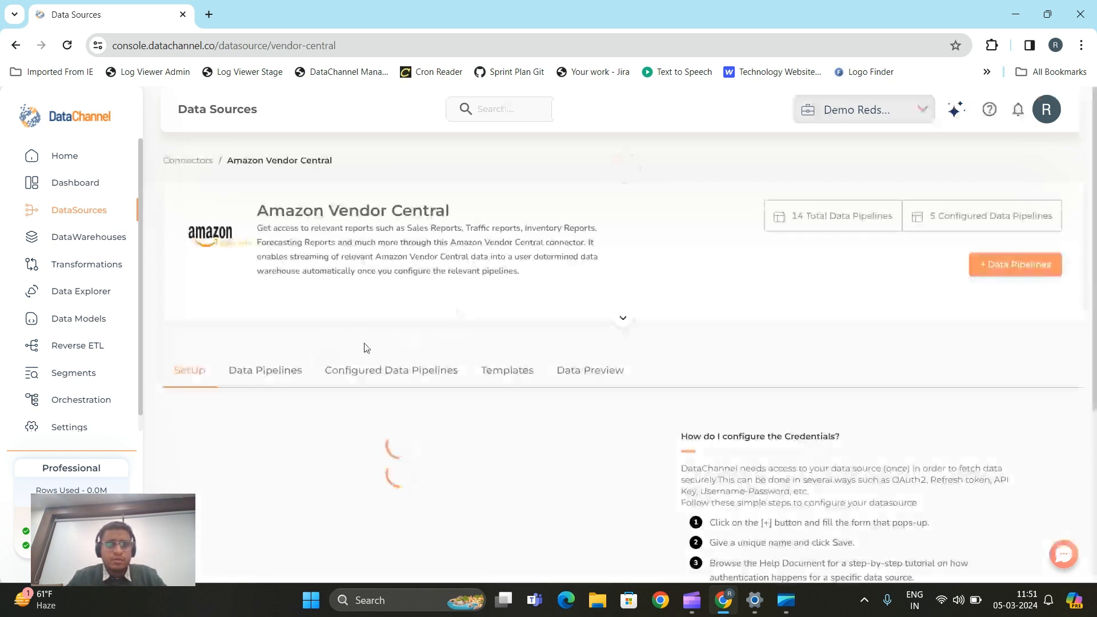
click(368, 371)
scroll(294, 451, down, 2)
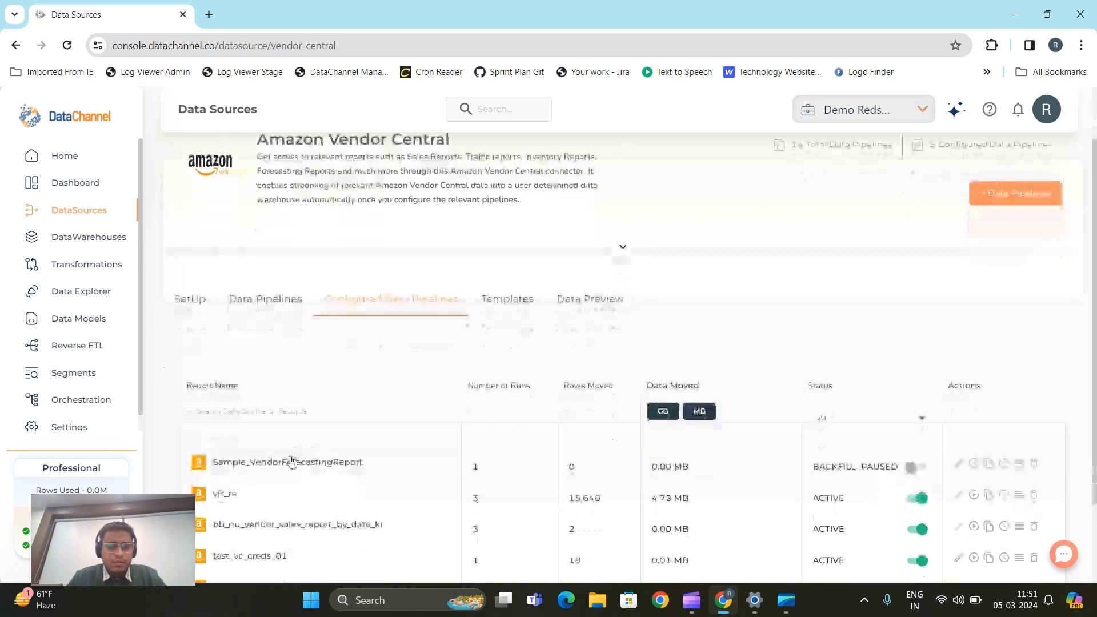
click(292, 462)
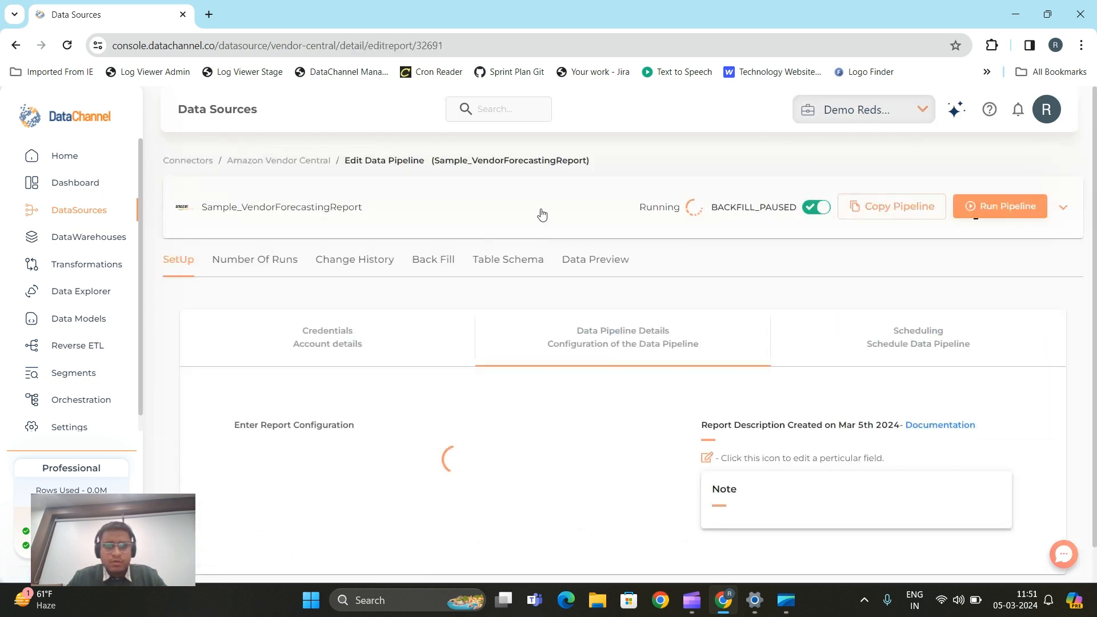
Expand the Sample_VendorForecastingReport pipeline's details and check its destination table name.
click(490, 227)
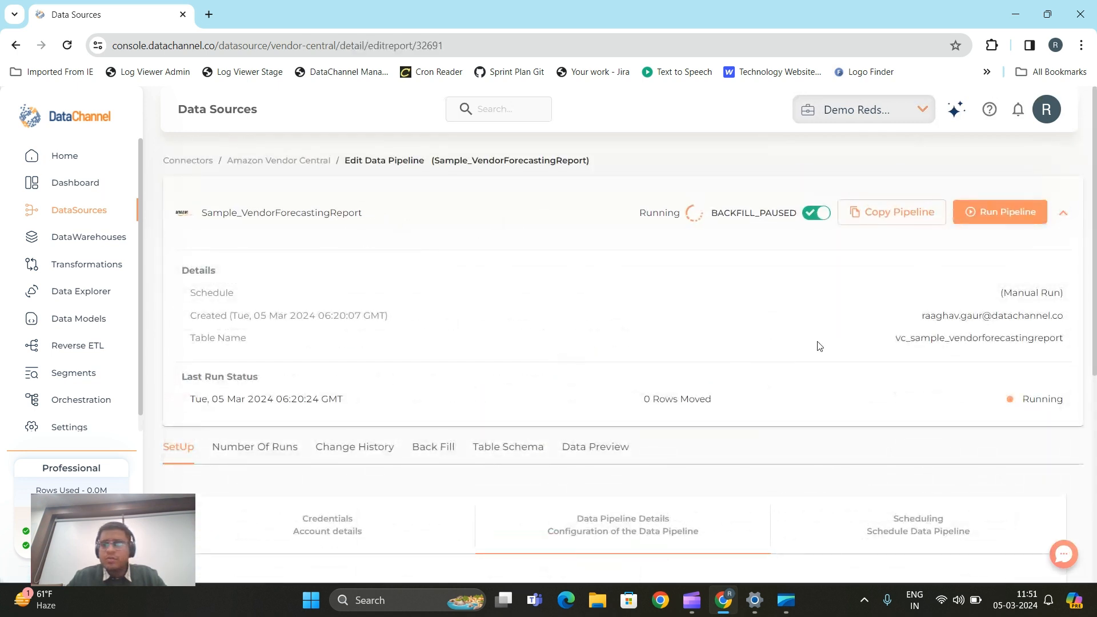
double_click(955, 337)
click(861, 348)
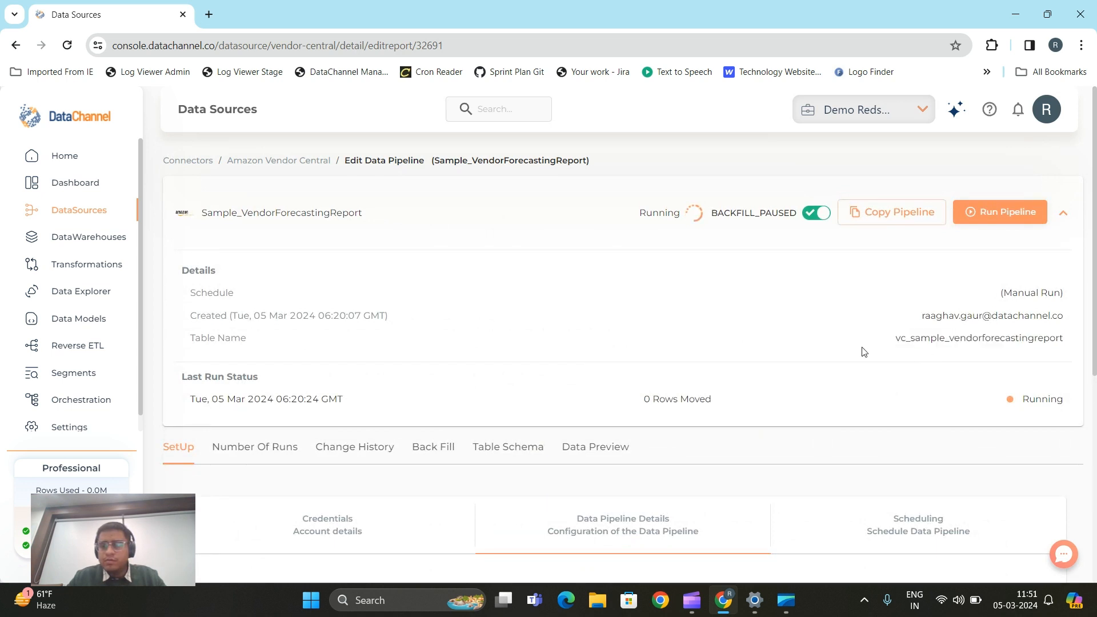
double_click(950, 342)
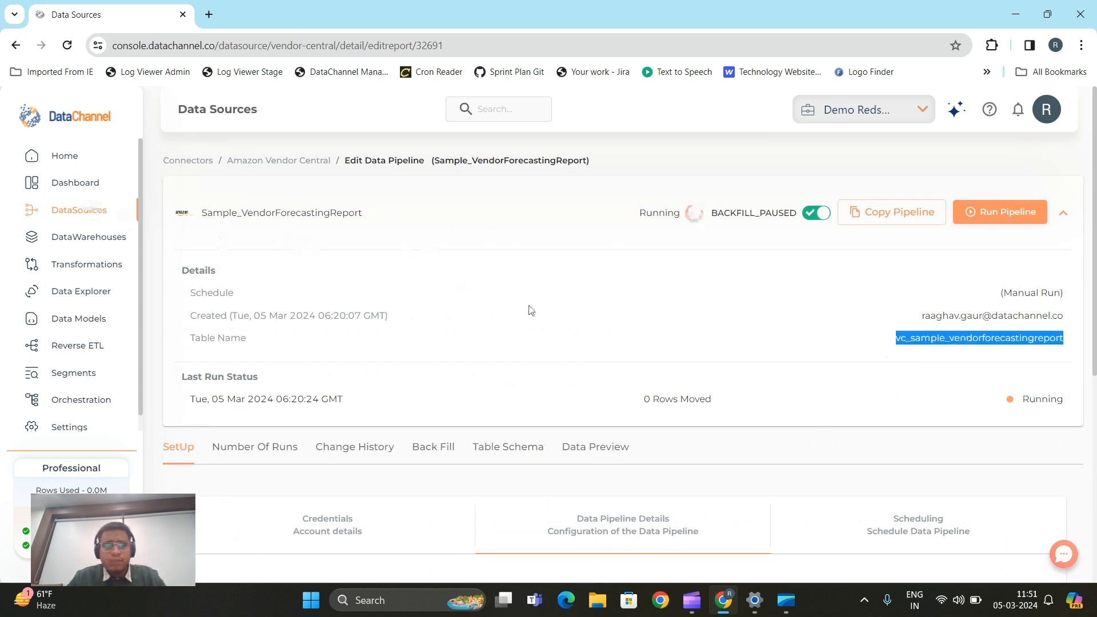
click(940, 353)
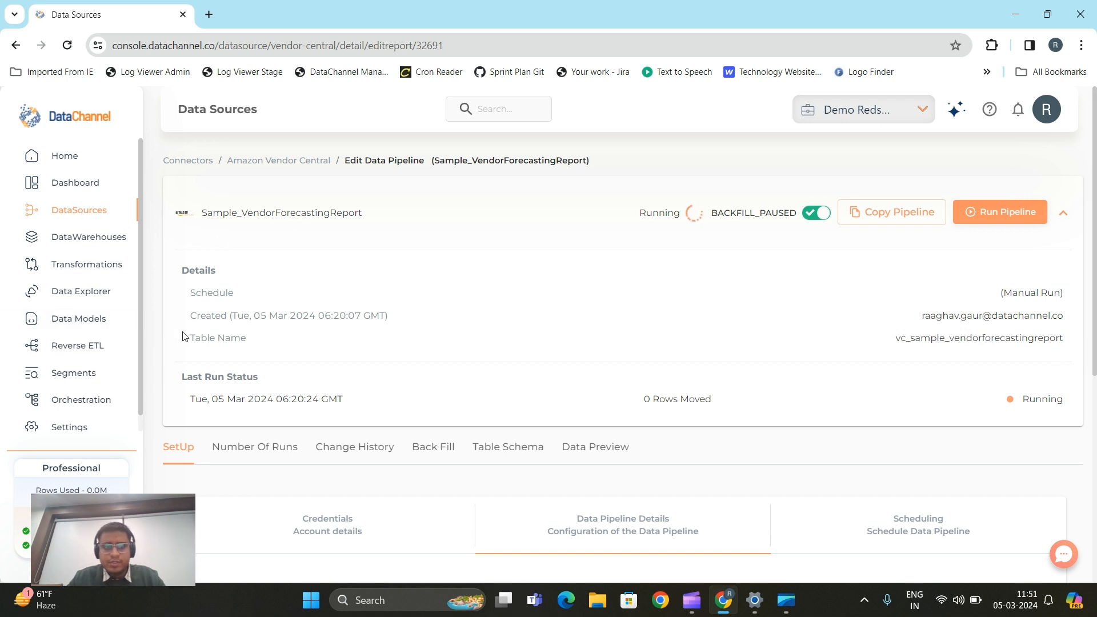
drag(183, 335, 275, 341)
double_click(945, 343)
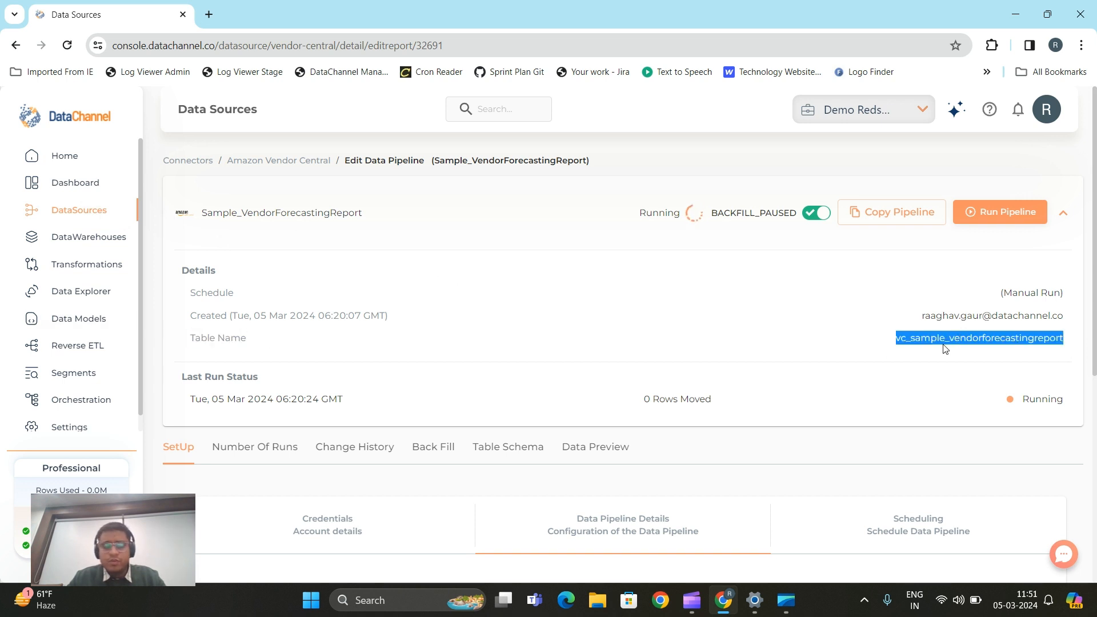
click(744, 155)
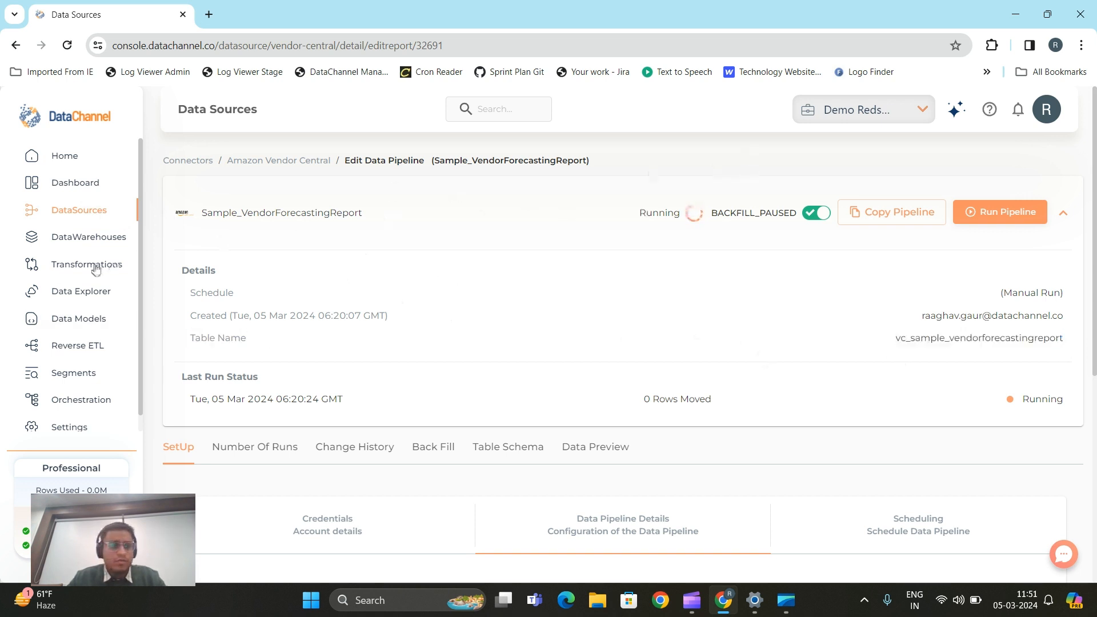
Look through the existing SQL and dbt transformations, ending on the SQL transformations list.
click(92, 266)
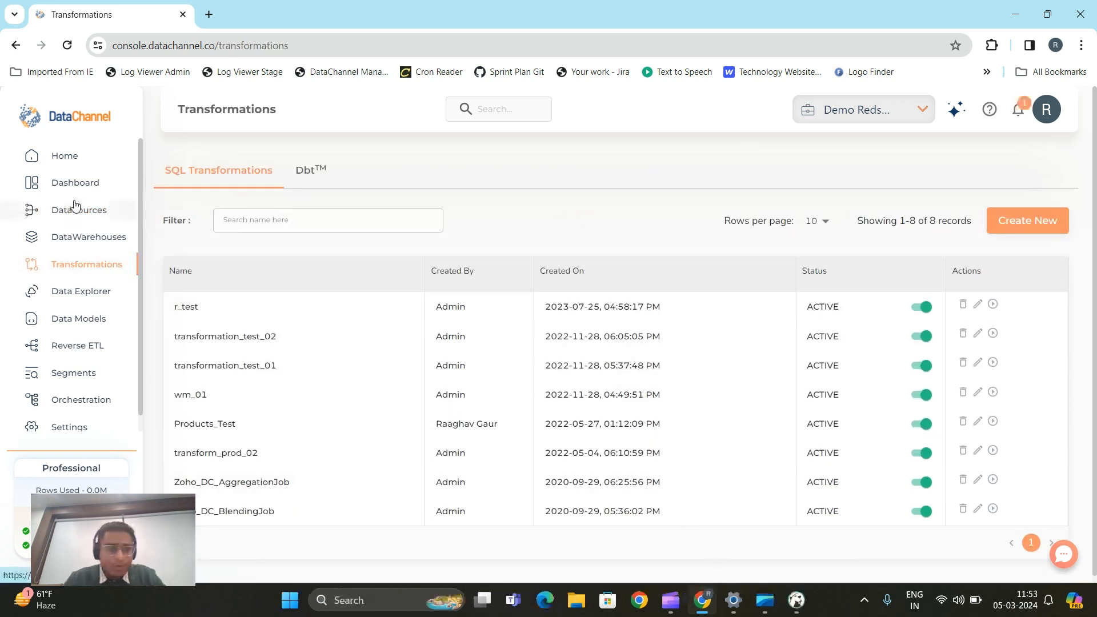
click(91, 217)
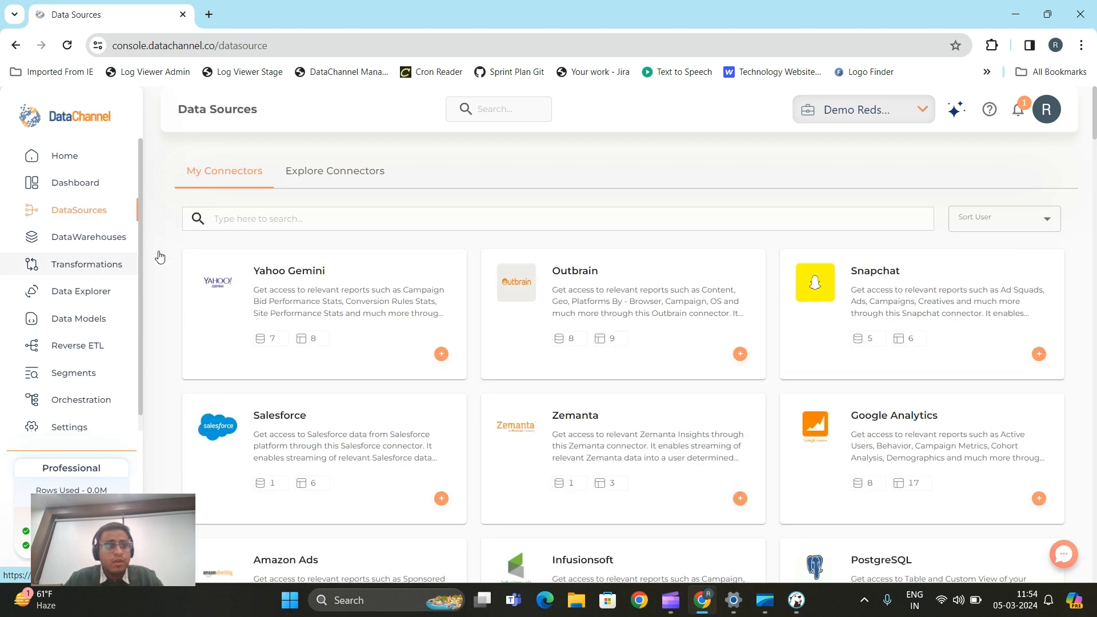
click(131, 265)
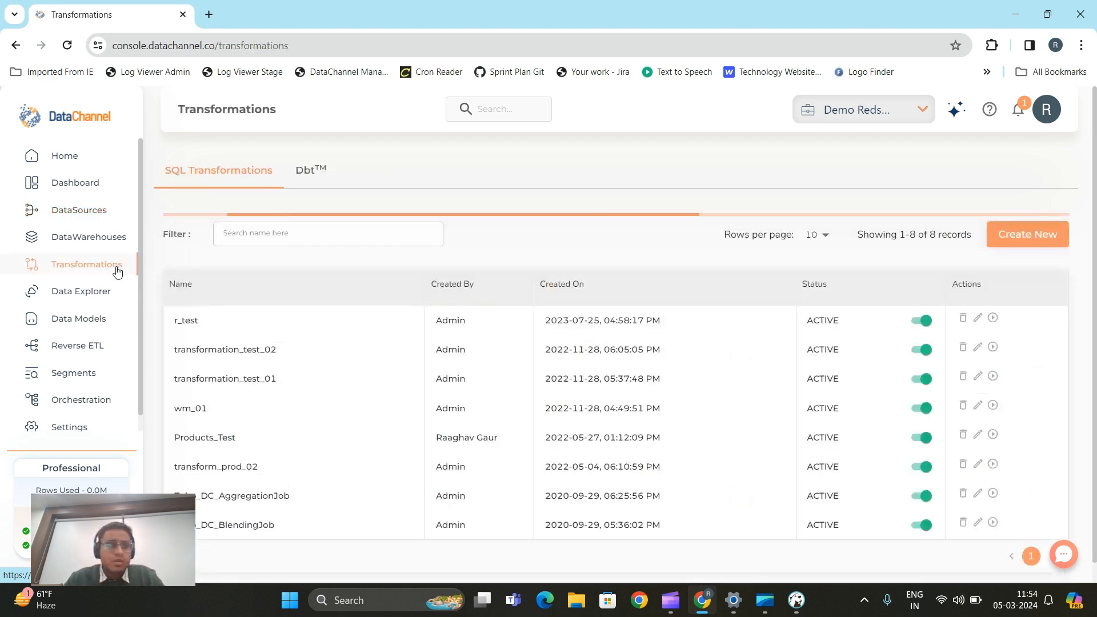
click(312, 173)
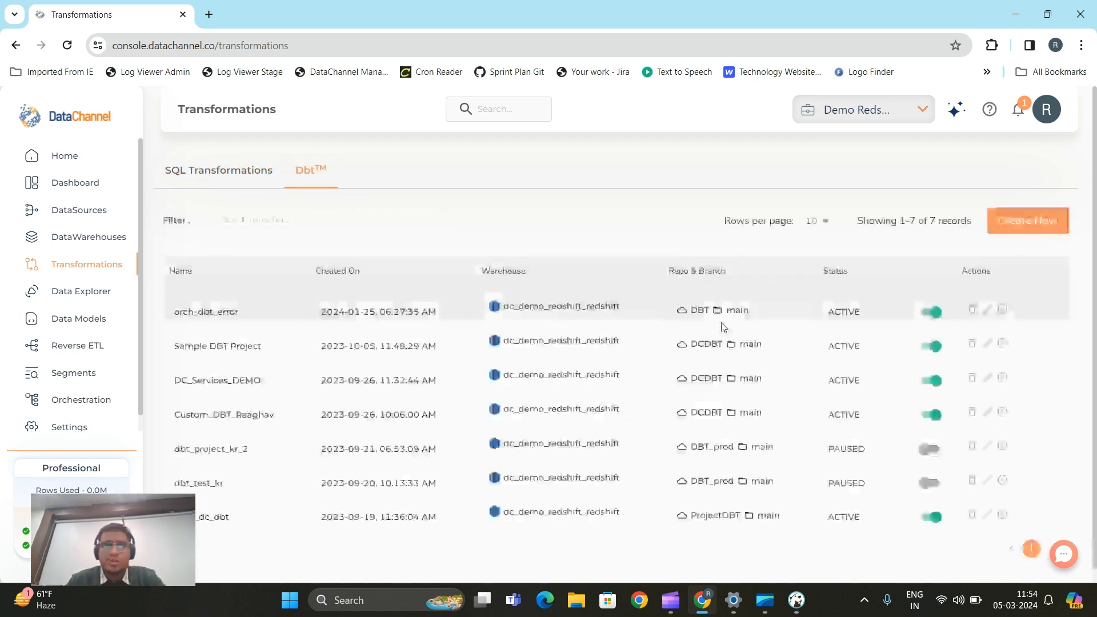
click(203, 174)
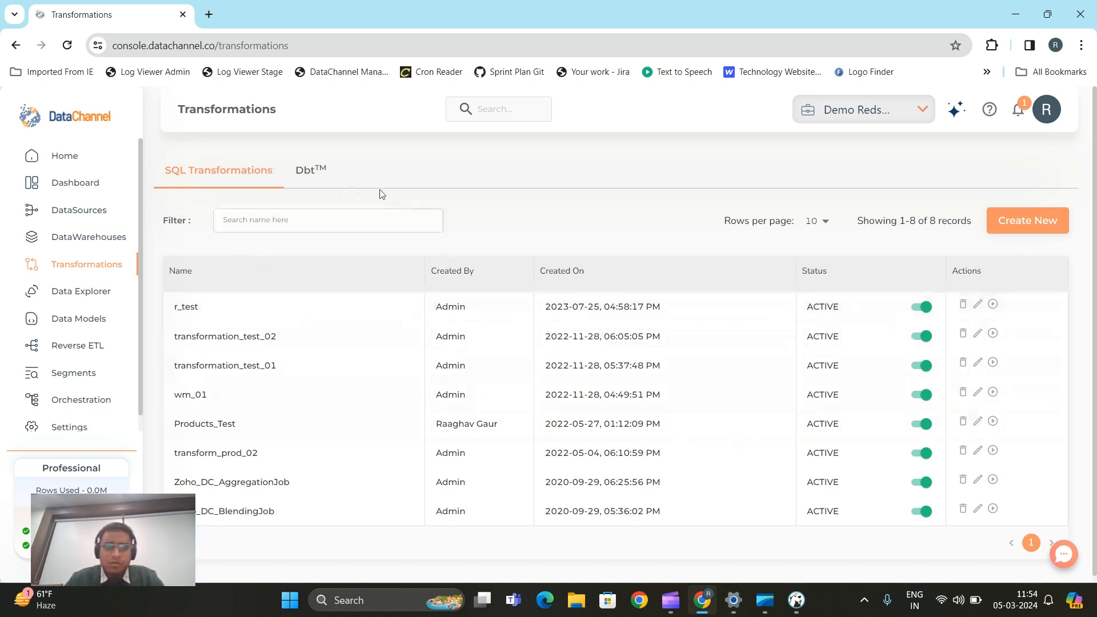
click(314, 174)
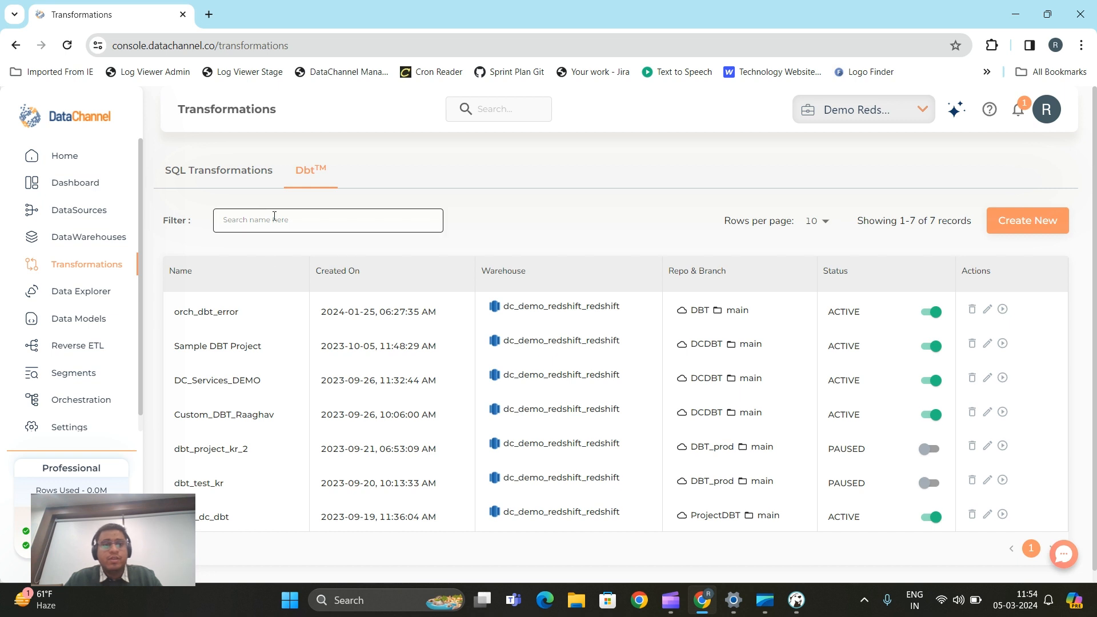
click(245, 174)
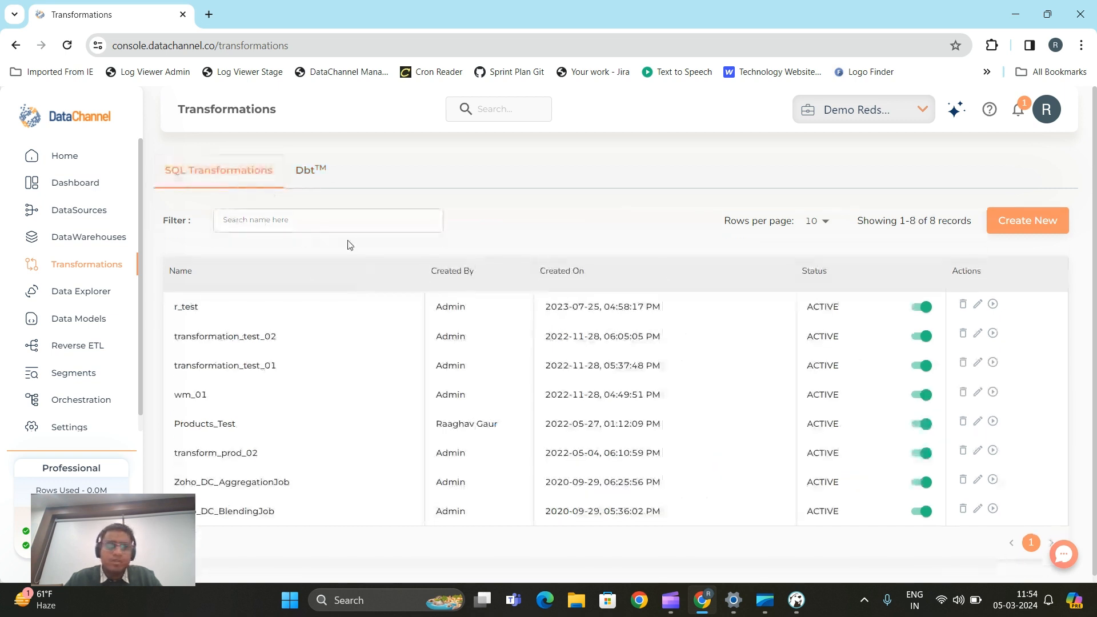
Start a new SQL transformation and name it VendorCentral_Forecasting_Pipeline.
click(1030, 226)
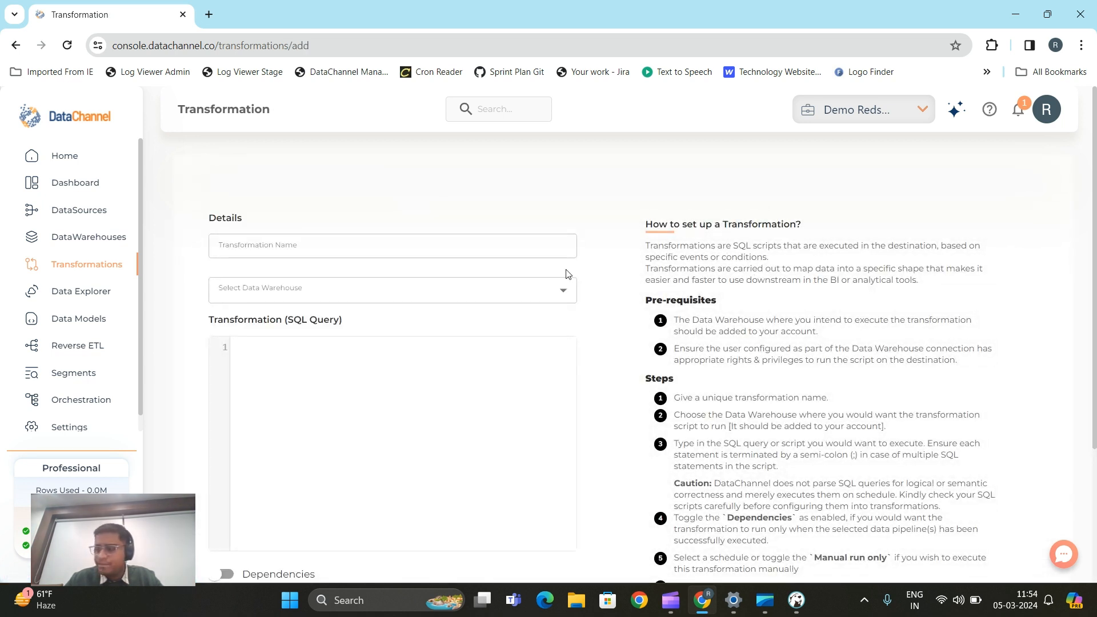
click(328, 245)
click(355, 201)
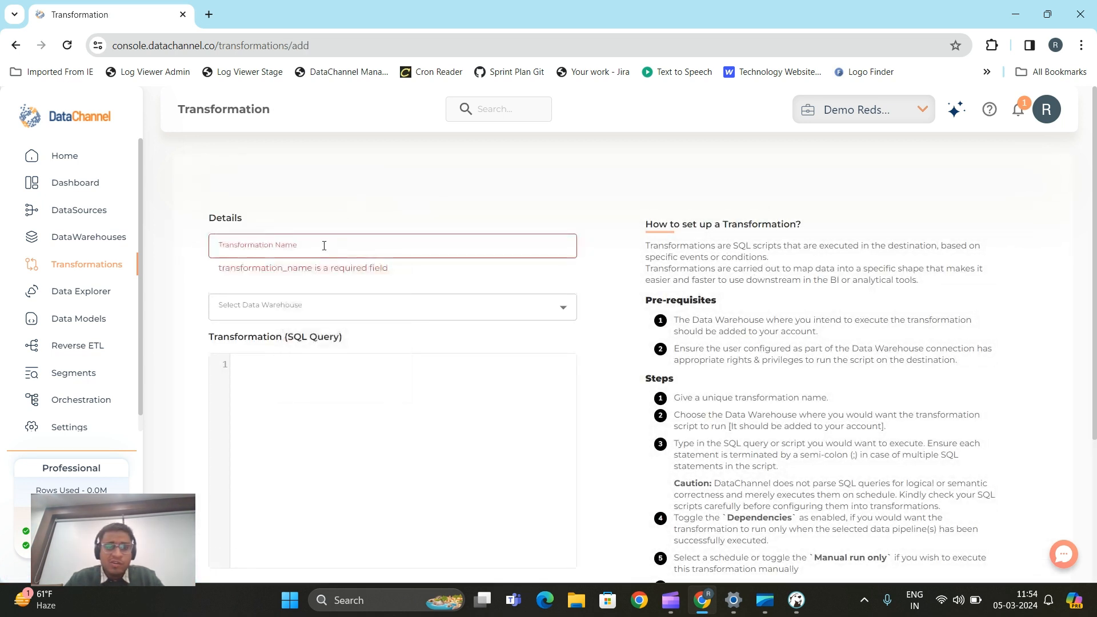
click(324, 245)
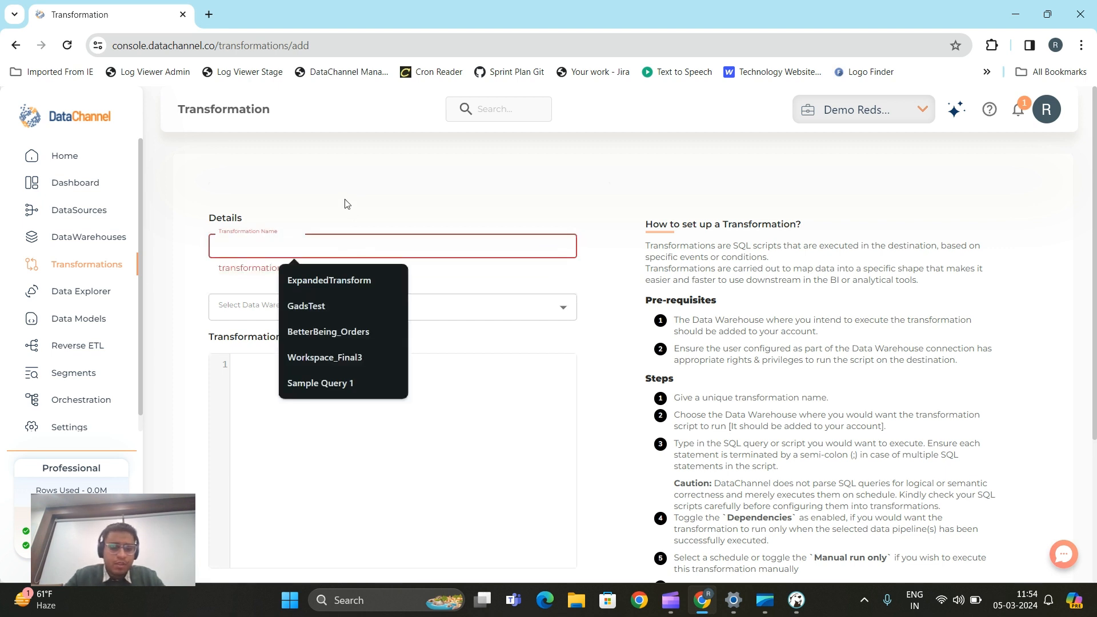
key(Escape)
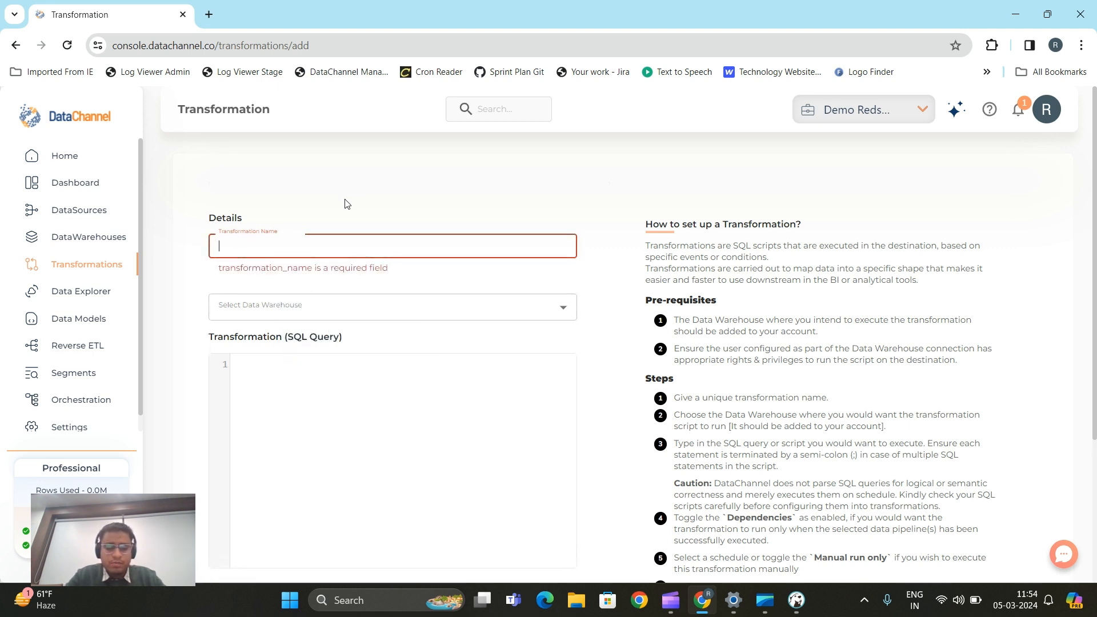
text(VendorCentral_Forecasting_Pipeline)
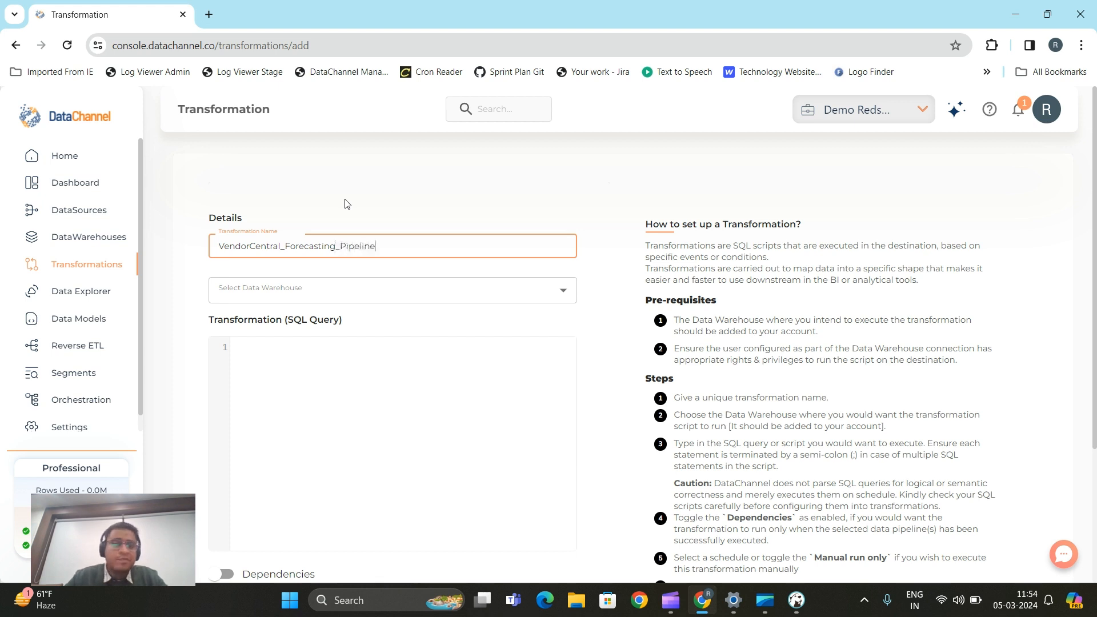
Select dc_demo_redshift_redshift as the transformation's data warehouse and place the cursor in the empty SQL query editor.
click(390, 293)
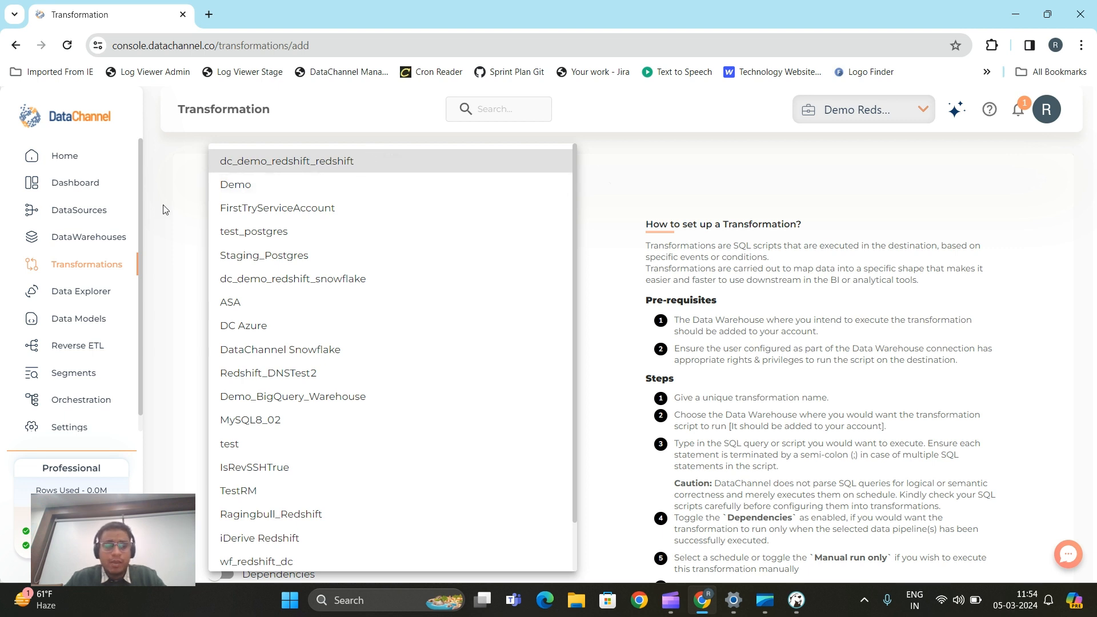
scroll(325, 252, down, 1)
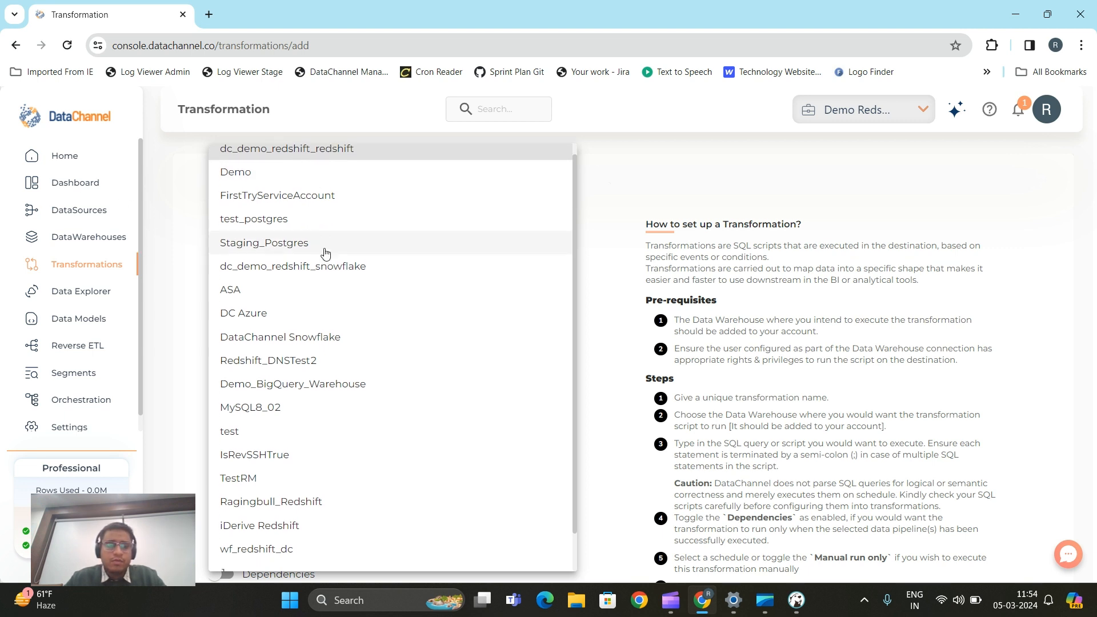
scroll(351, 307, up, 1)
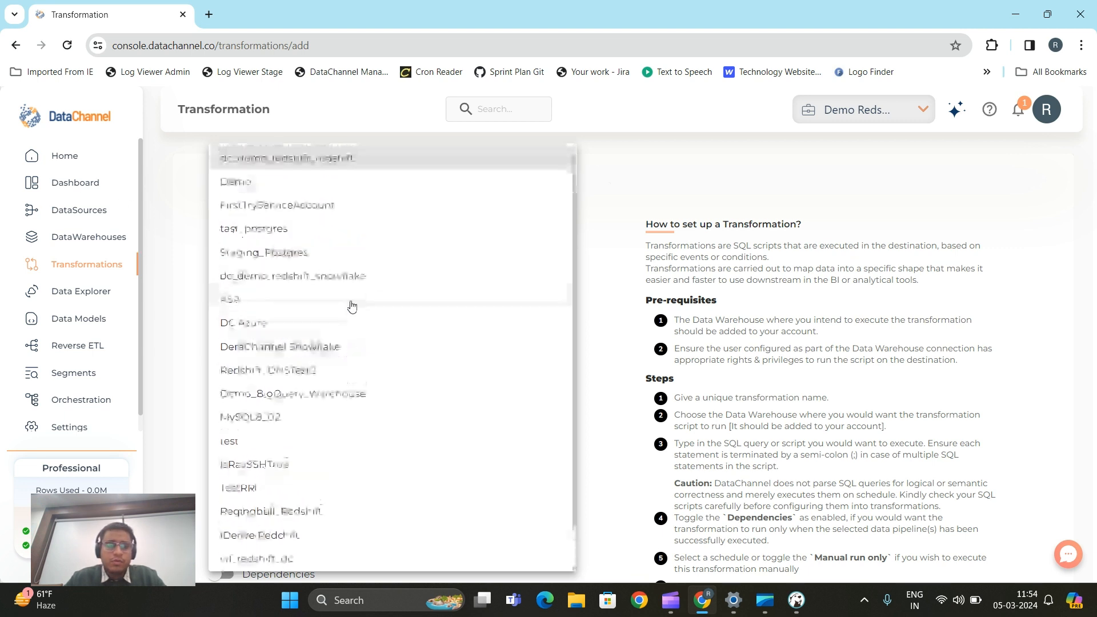
click(324, 163)
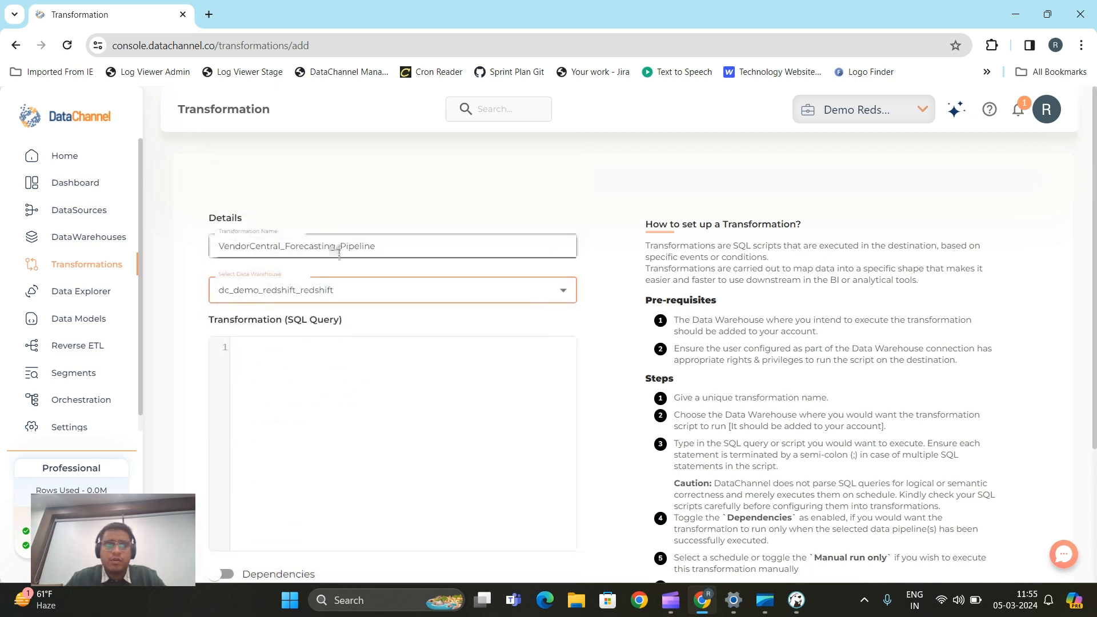
click(338, 355)
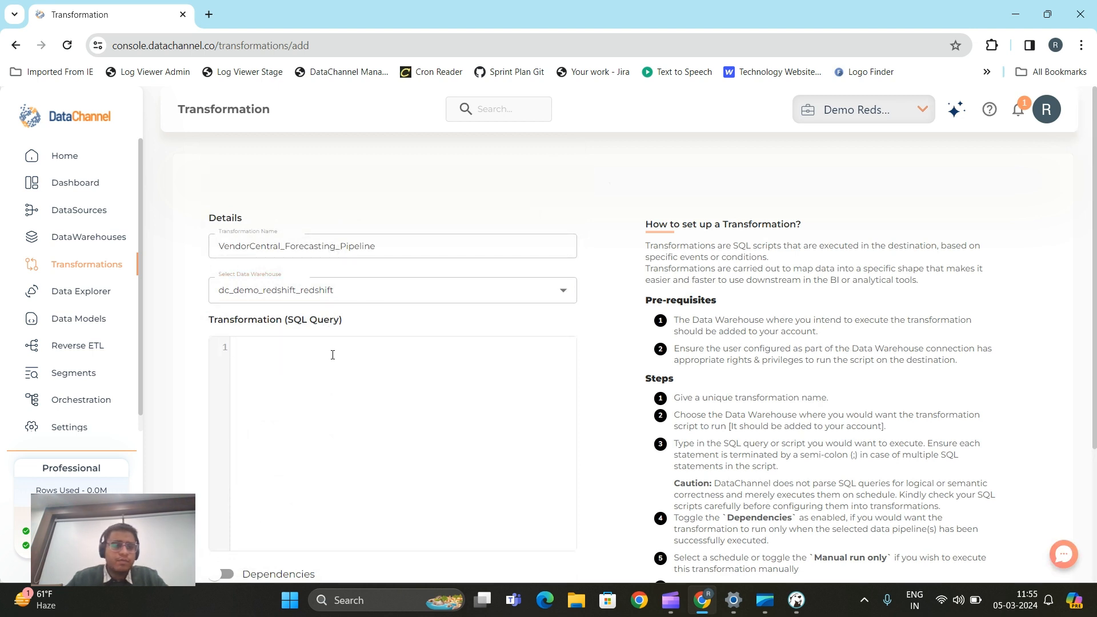
scroll(292, 369, down, 1)
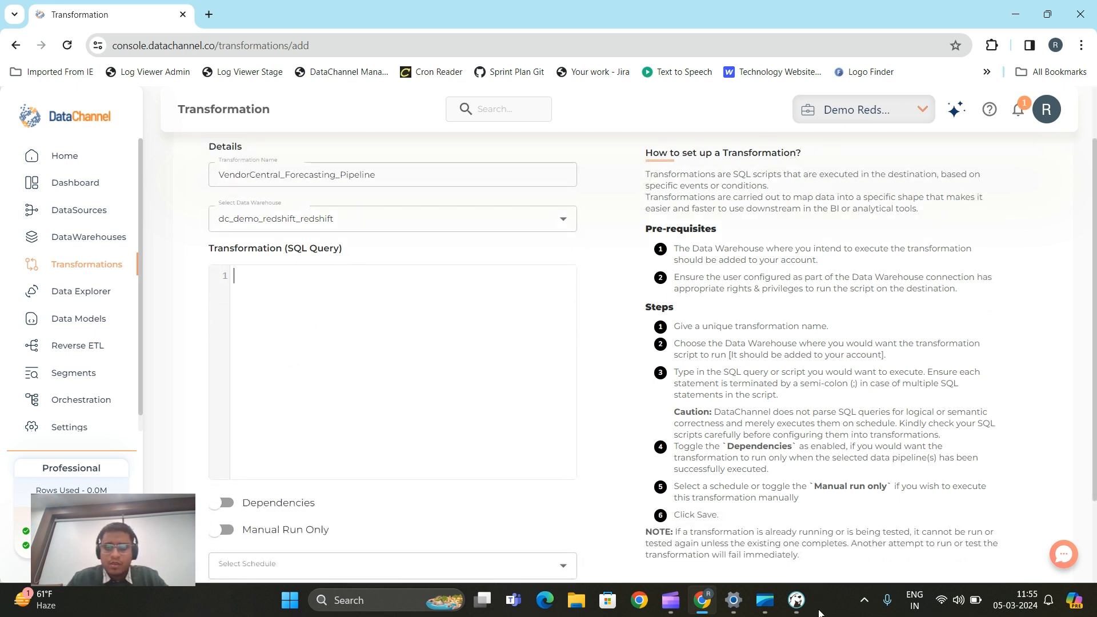
Switch to DBeaver and examine the DROP VIEW and CREATE VIEW statements for view_vc_sample_vendorforecastingreport in the demo_redshift script.
click(797, 599)
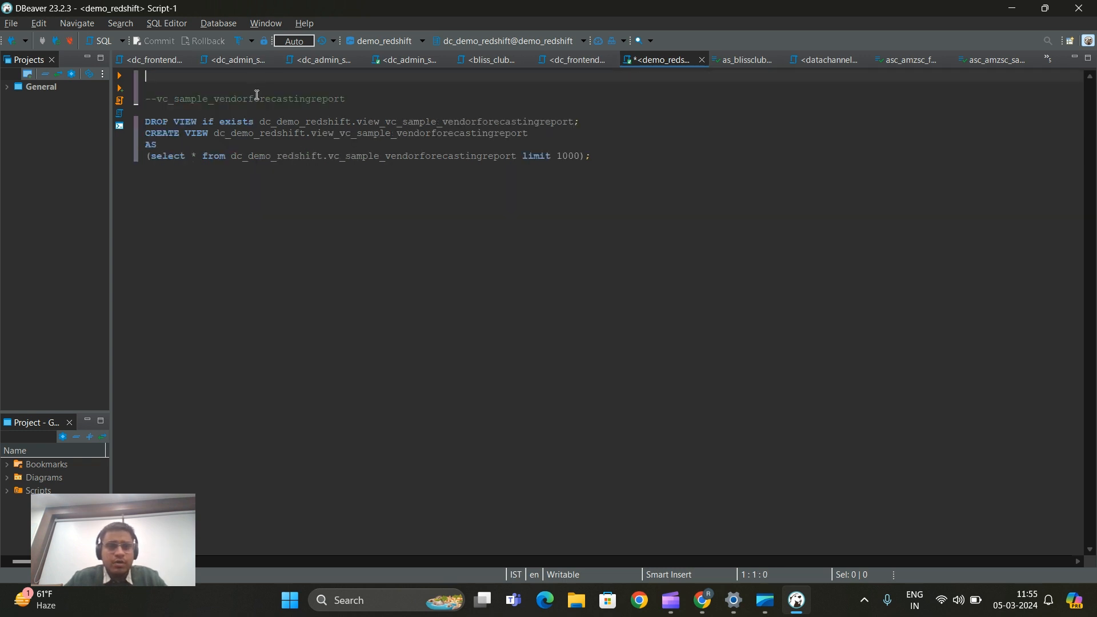
double_click(257, 105)
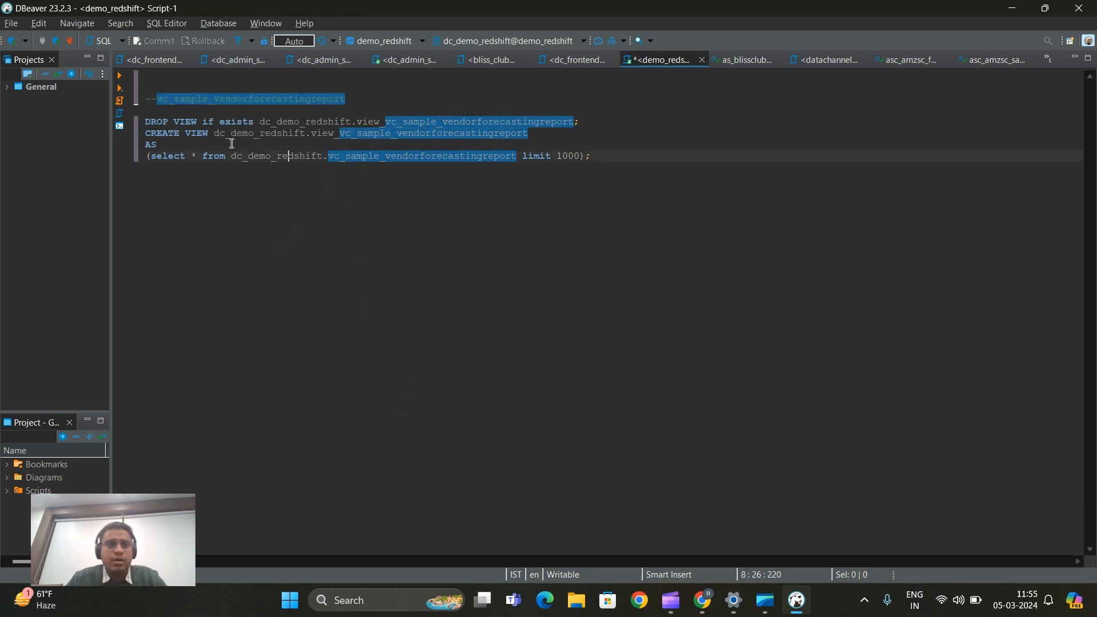
click(191, 121)
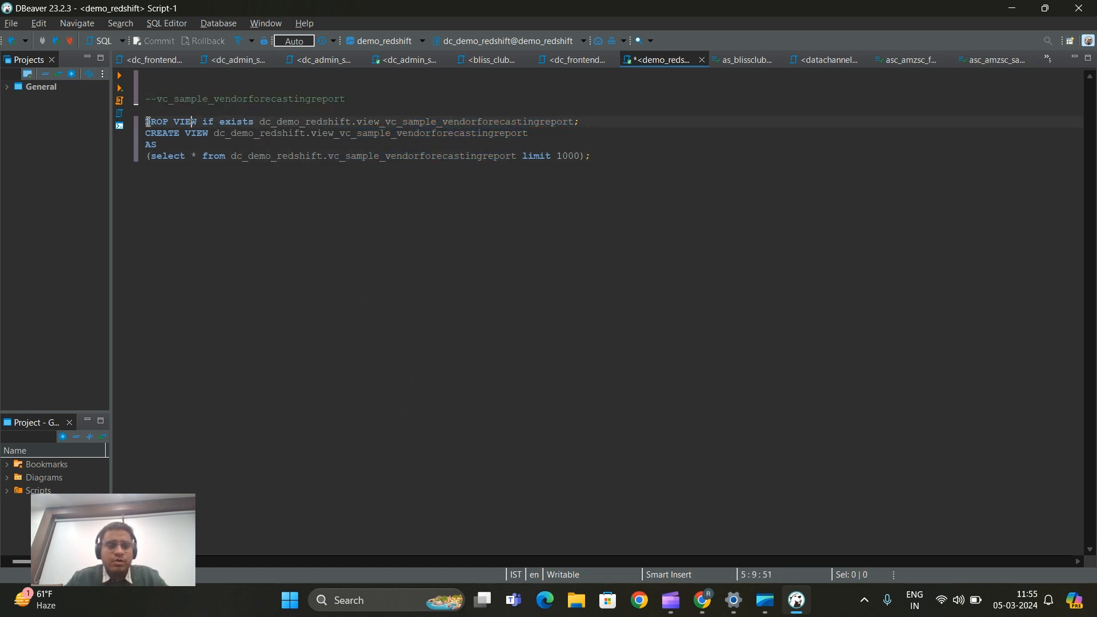
drag(147, 121, 289, 122)
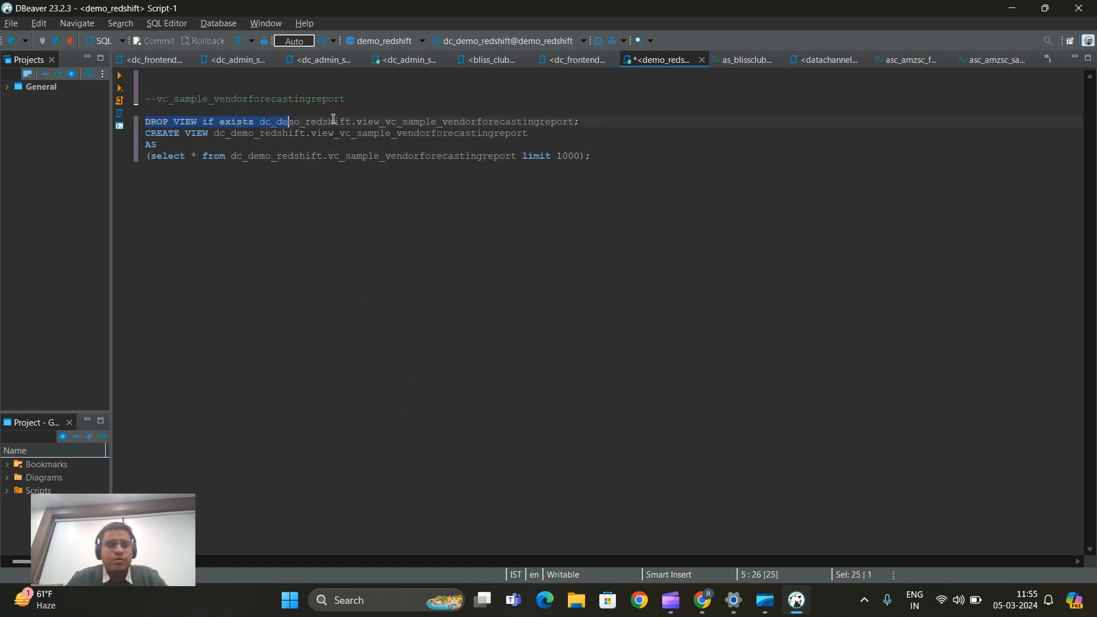
double_click(411, 122)
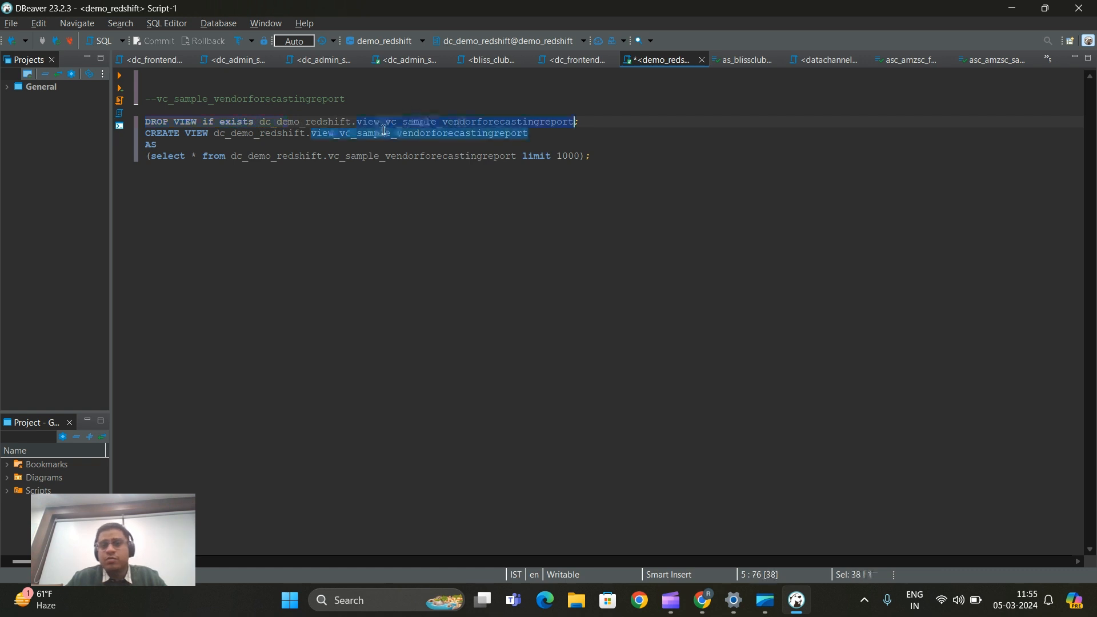
click(600, 120)
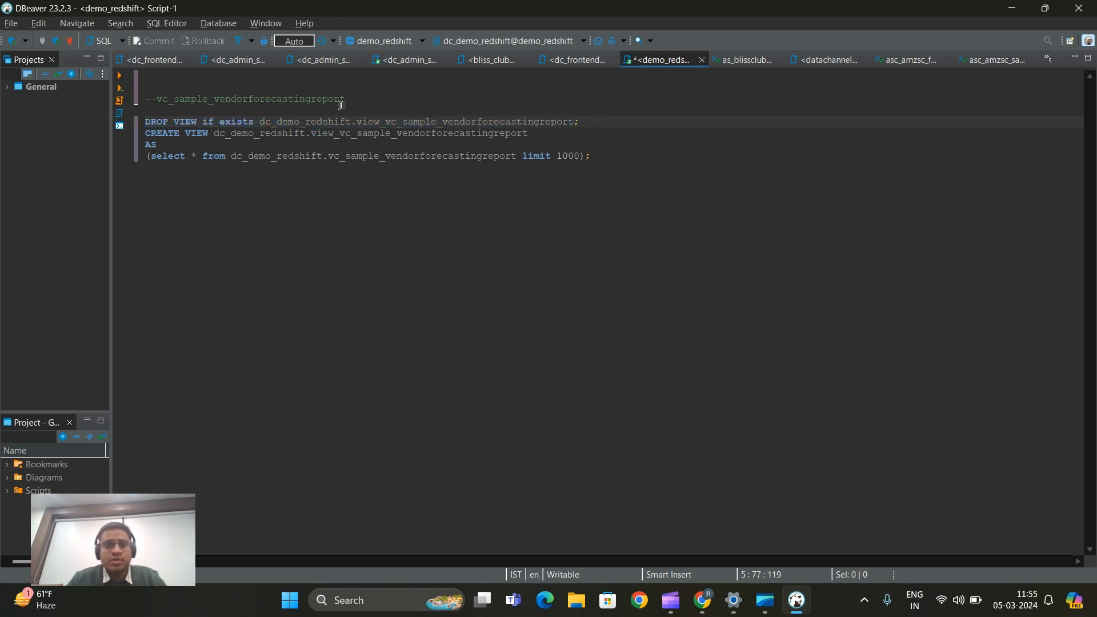
double_click(410, 133)
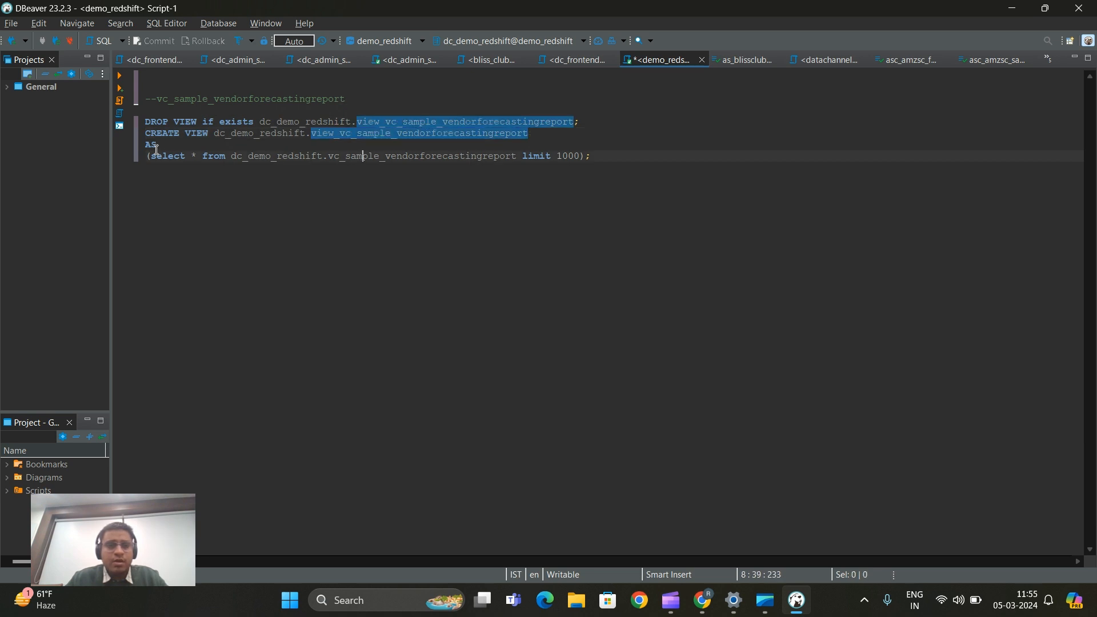
click(340, 165)
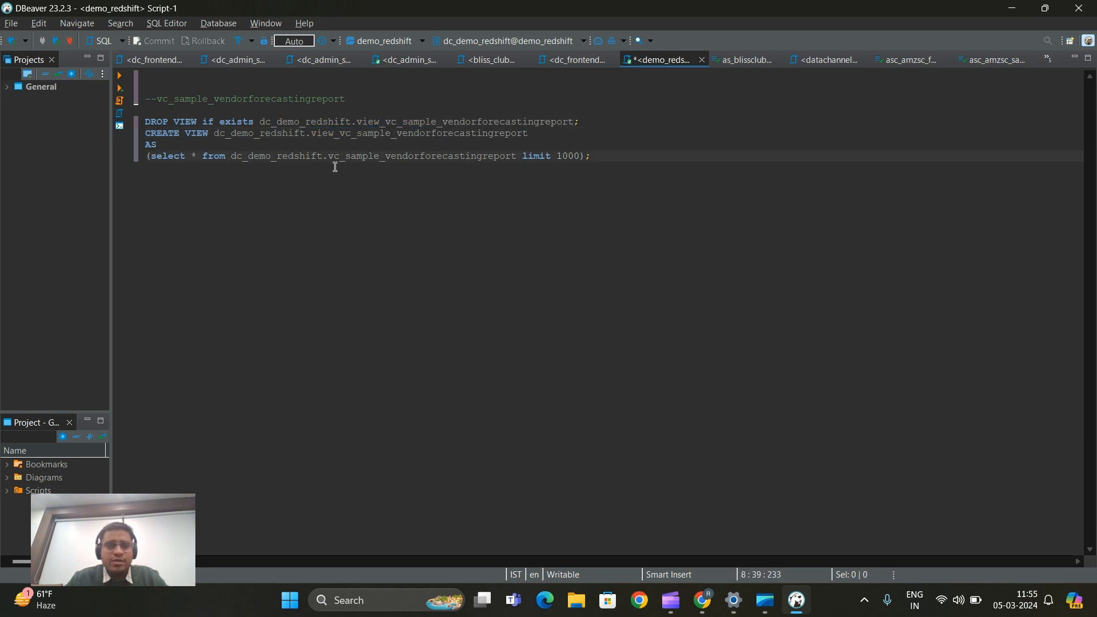
Compare the source table name in the script's SELECT statement with the table name in the comment line.
double_click(414, 157)
double_click(264, 101)
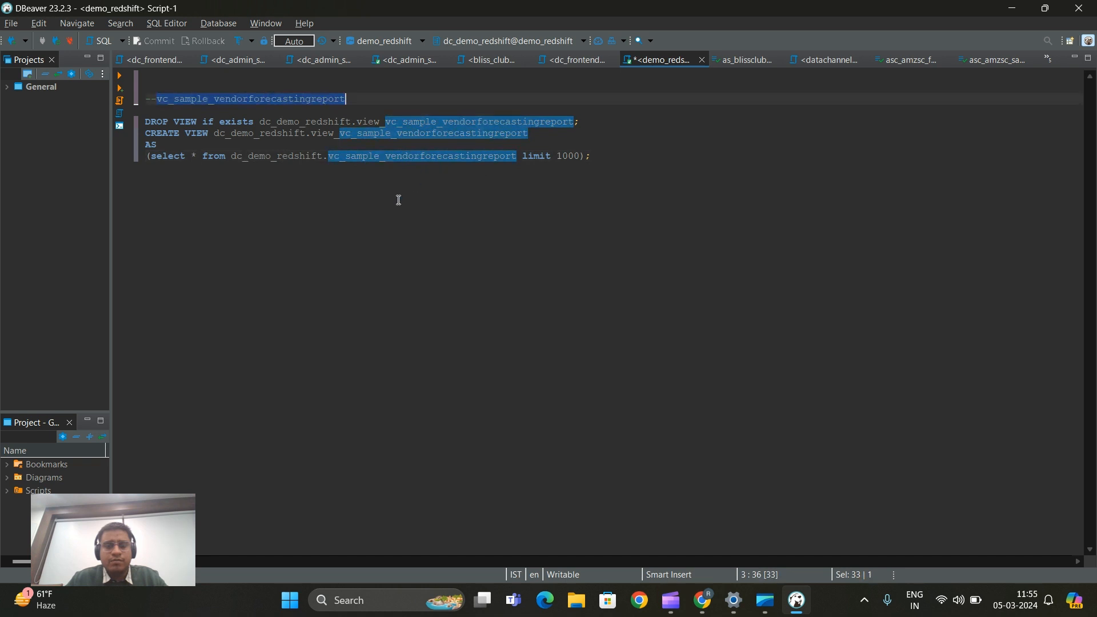
click(419, 155)
double_click(421, 157)
double_click(287, 98)
double_click(448, 158)
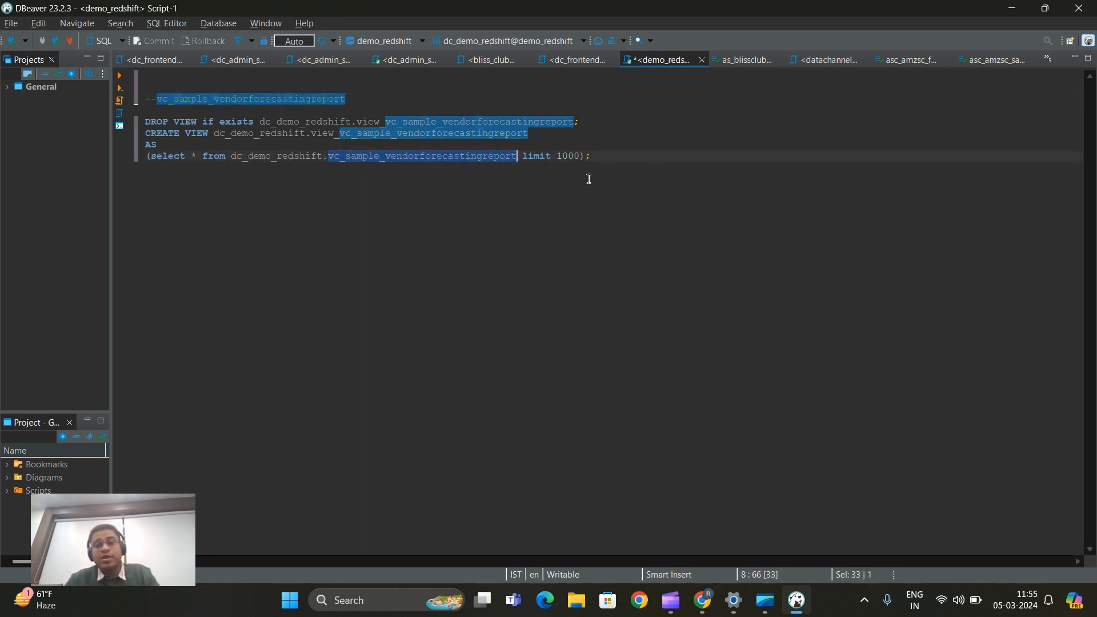
click(590, 158)
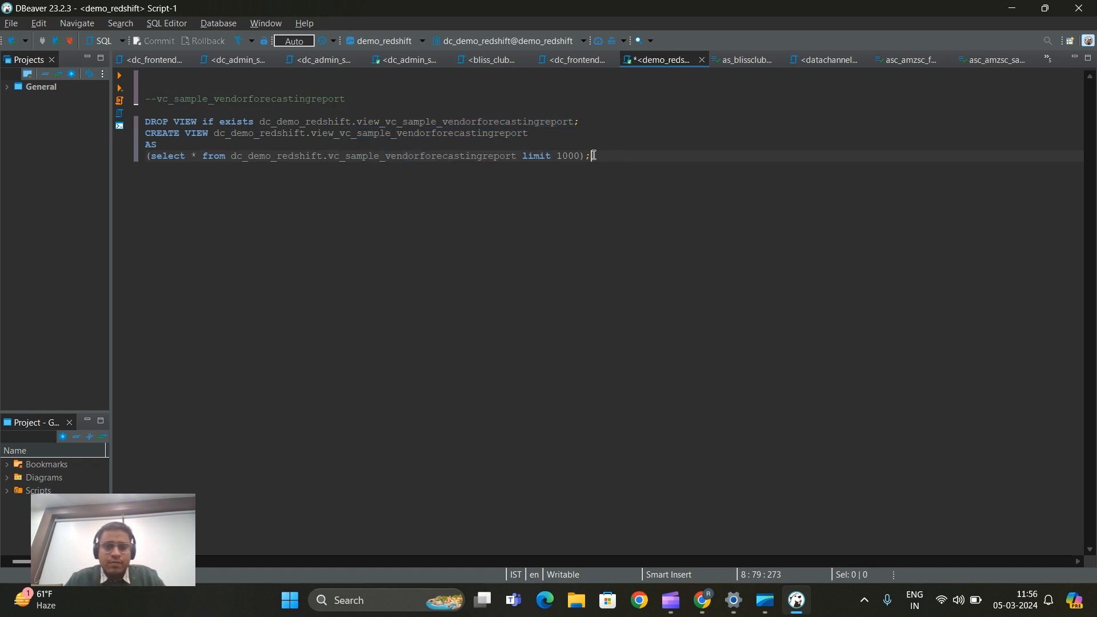
Copy the complete DROP VIEW and CREATE VIEW script from DBeaver into the transformation's SQL query in DataChannel.
drag(594, 155, 145, 121)
key(ctrl+c)
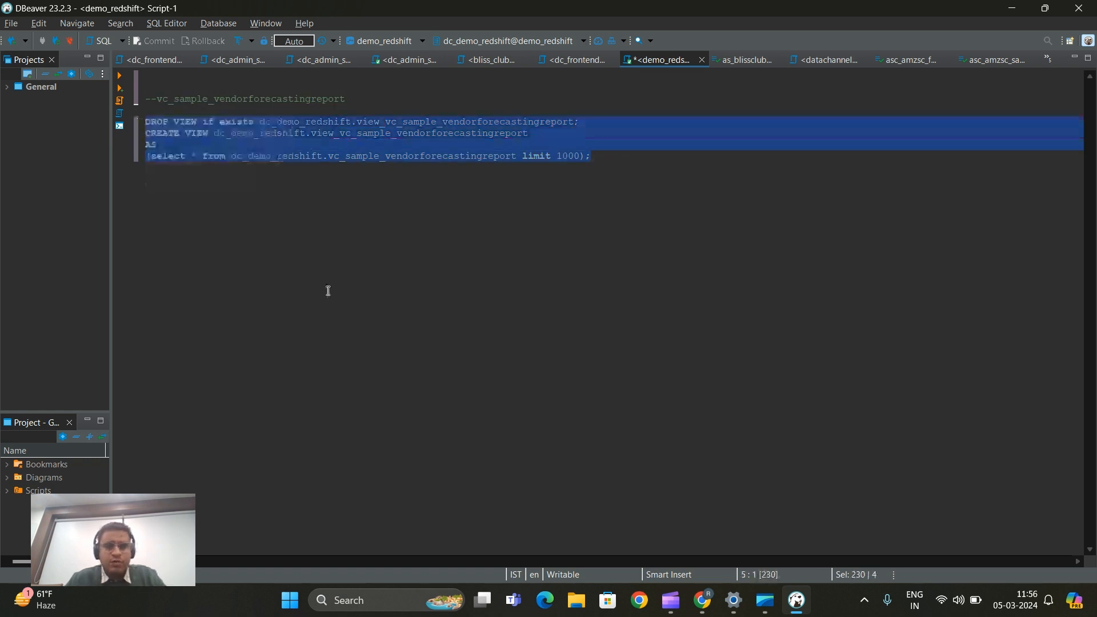
key(alt+Tab)
key(ctrl+v)
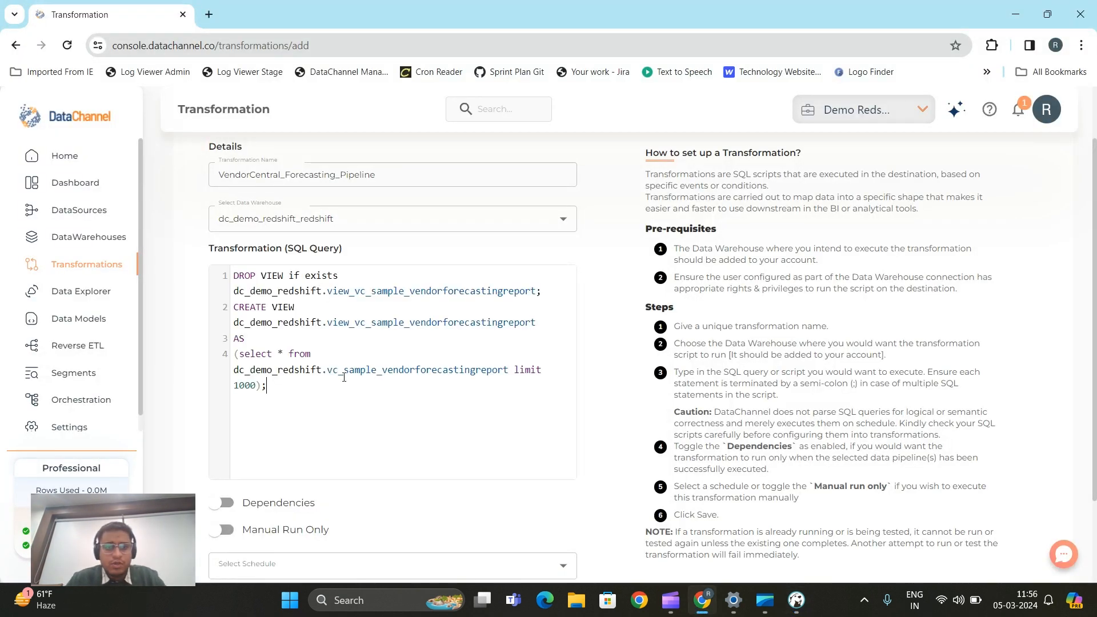
scroll(319, 331, down, 1)
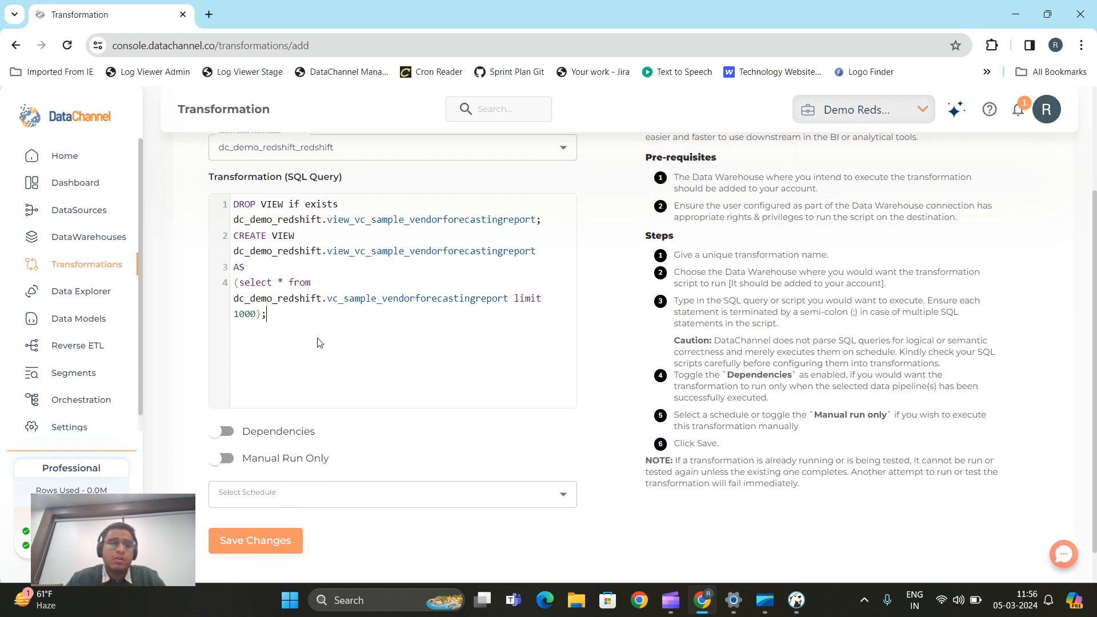
scroll(349, 341, up, 1)
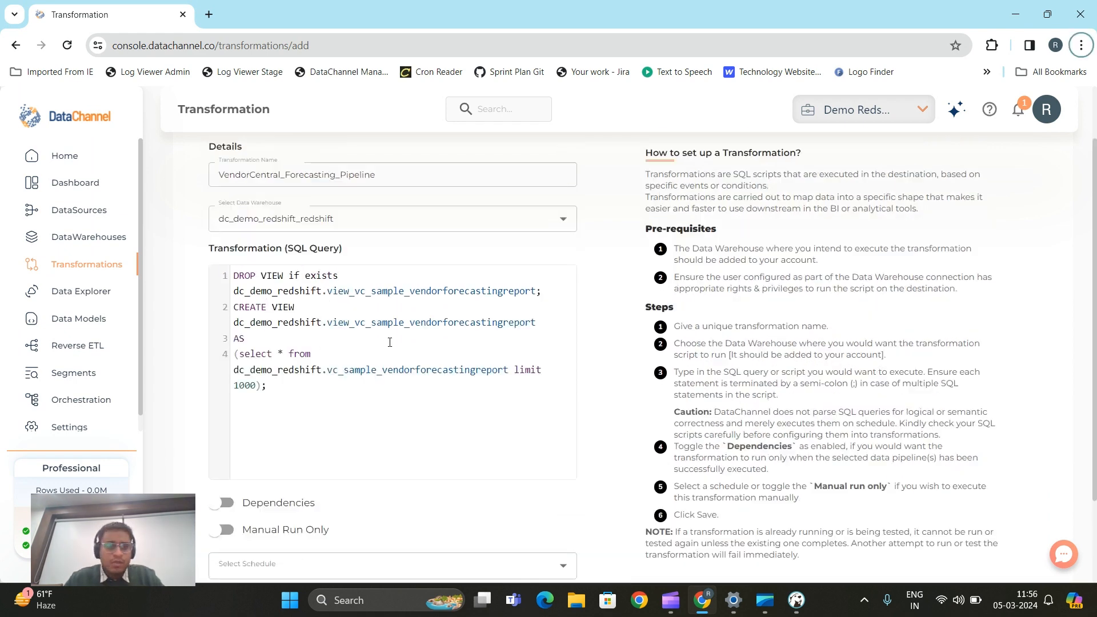
Enable dependencies for the transformation and choose VendorCentral as the report source.
scroll(337, 426, down, 2)
click(282, 393)
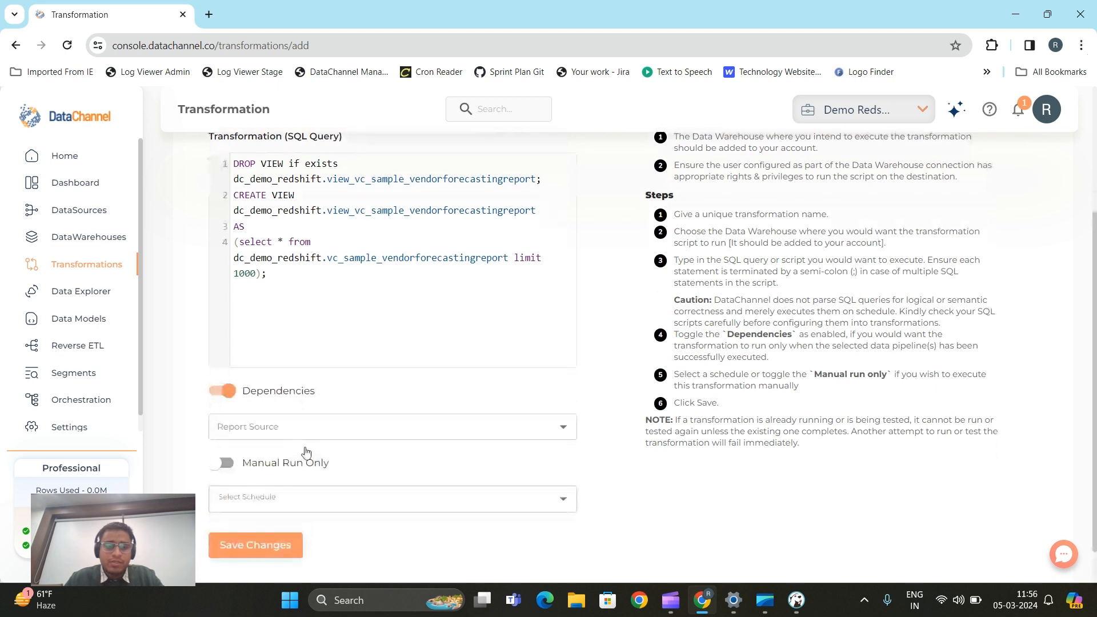
click(317, 427)
scroll(350, 370, down, 3)
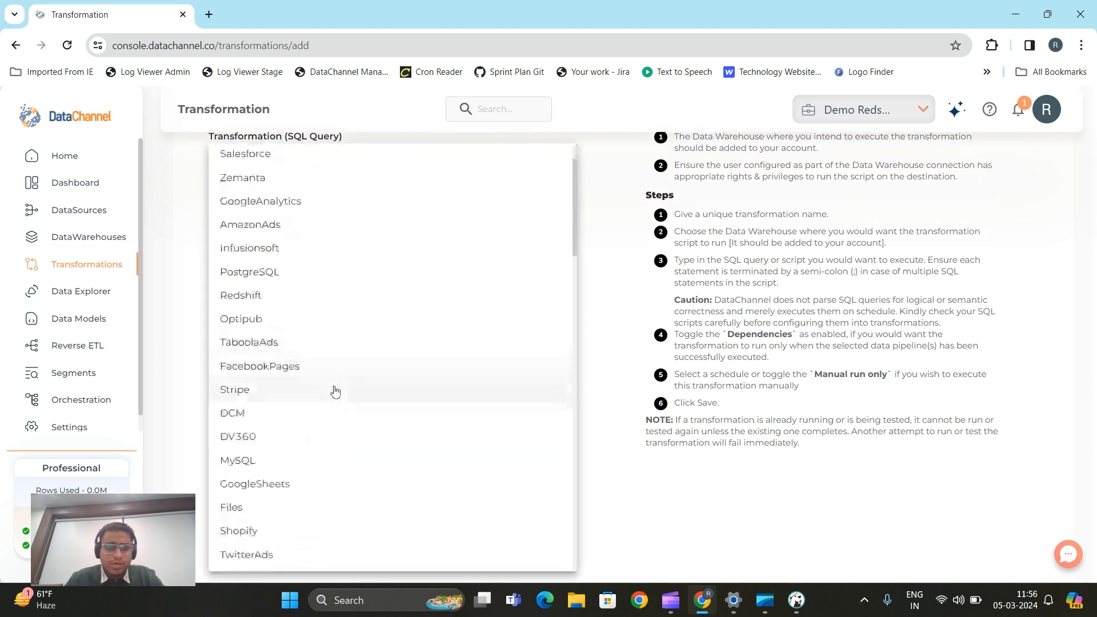
scroll(336, 375, down, 10)
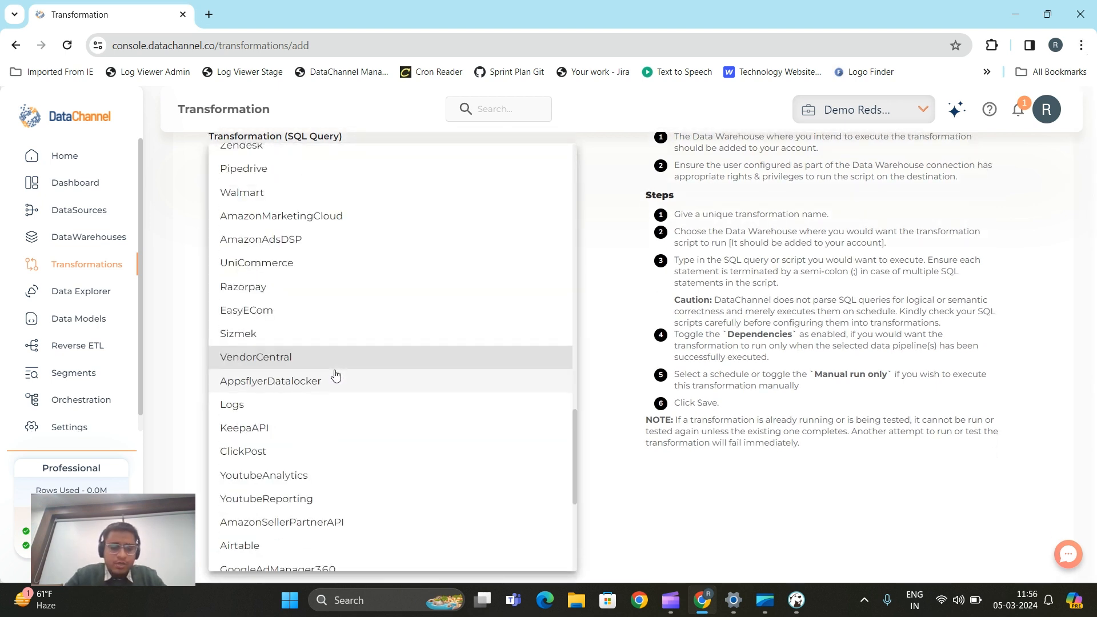
click(336, 377)
click(338, 360)
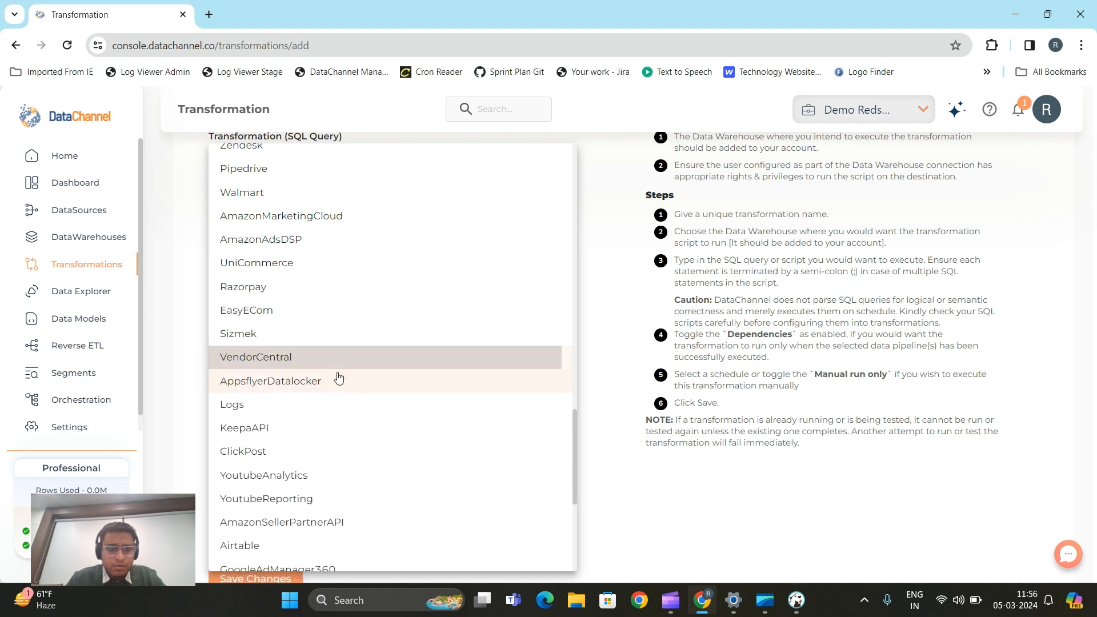
click(338, 380)
click(660, 496)
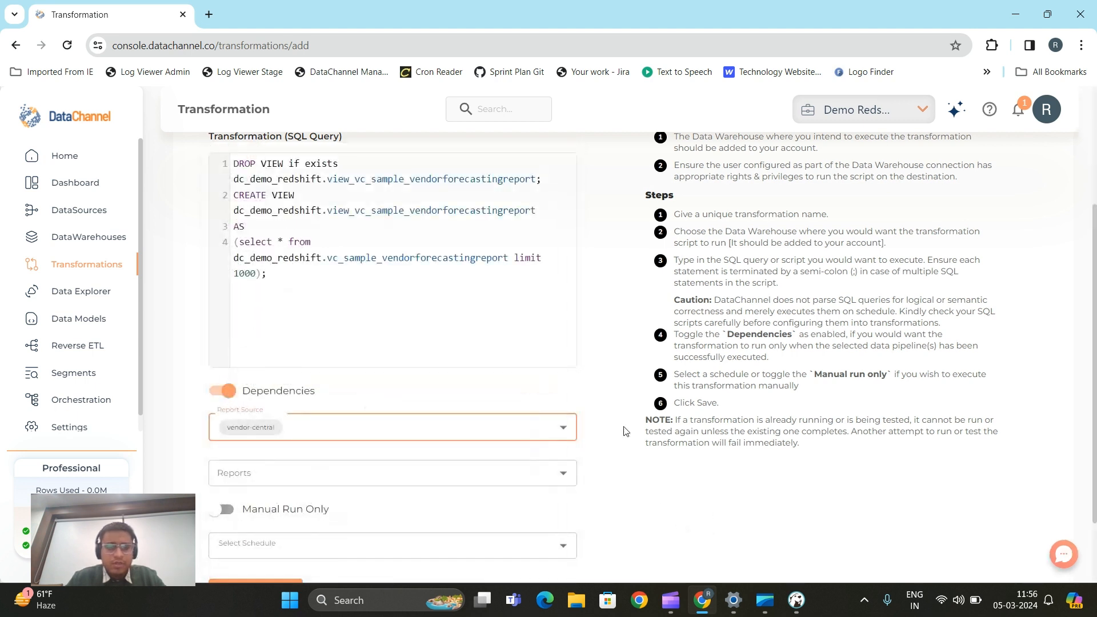
Choose Sample_VendorForecastingReport as the report the transformation depends on.
scroll(622, 426, down, 2)
click(386, 387)
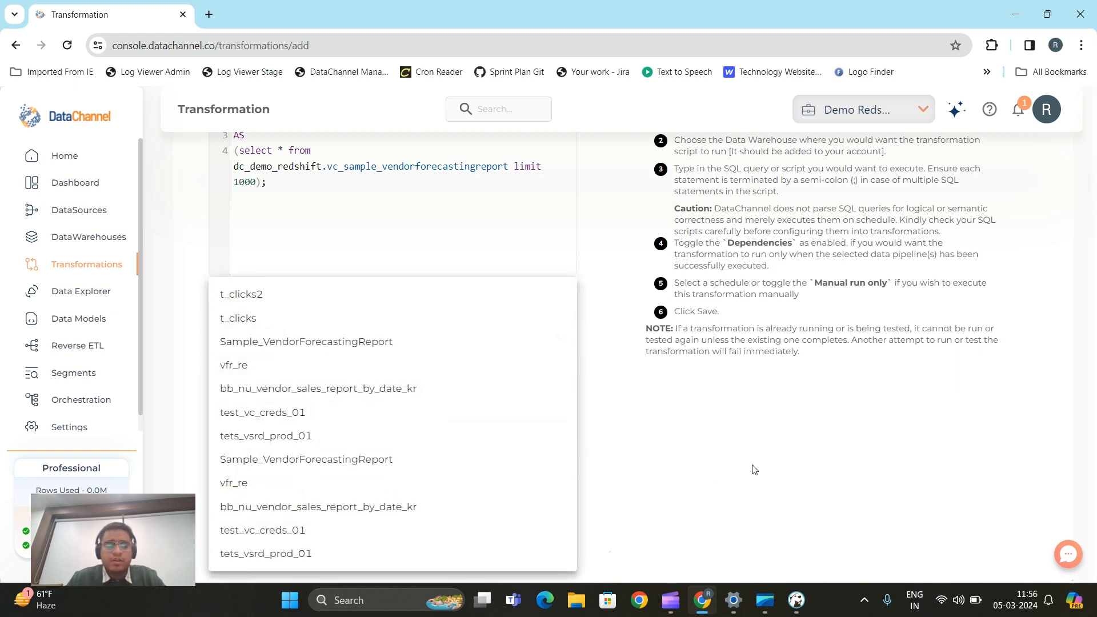
click(335, 341)
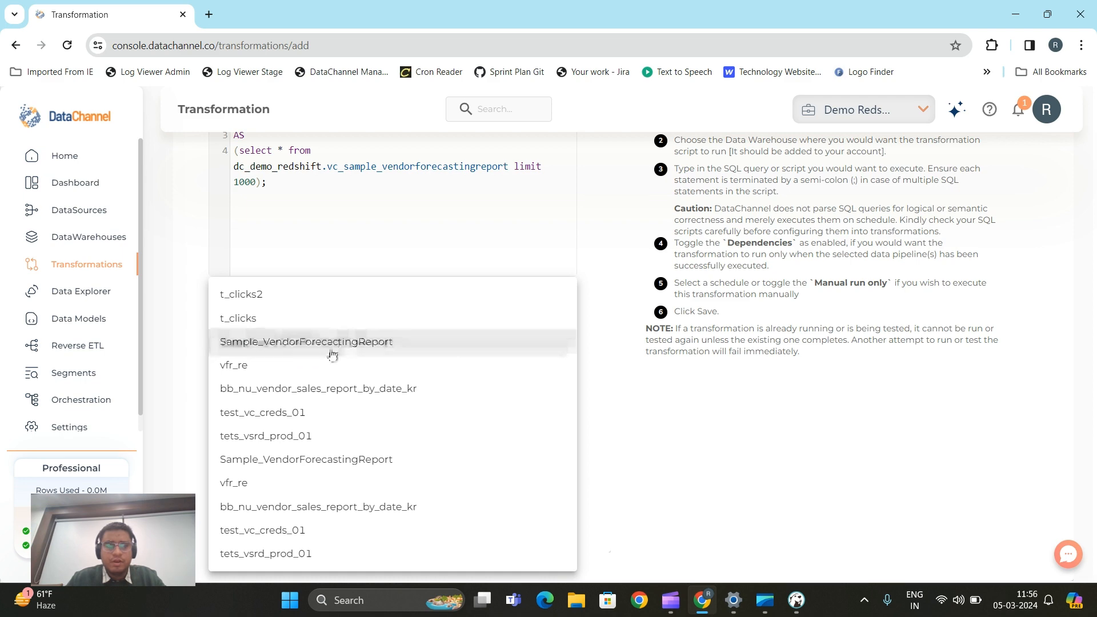
click(605, 400)
Review the transformation's SQL query against its dependency settings, down to the run and schedule options.
scroll(326, 400, up, 2)
scroll(342, 394, down, 2)
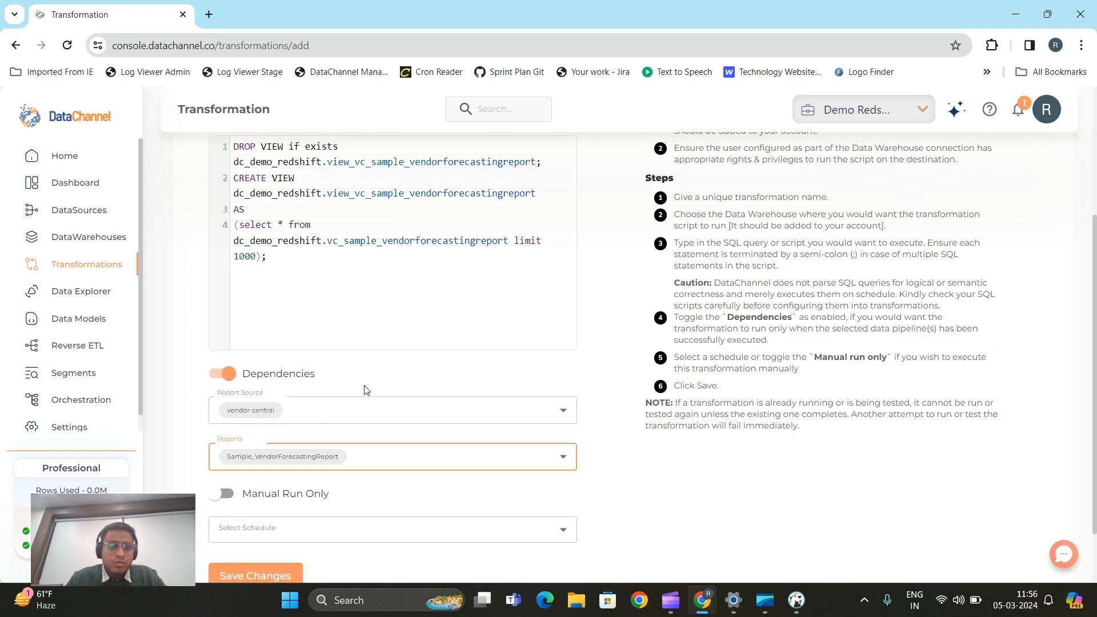
scroll(296, 337, up, 3)
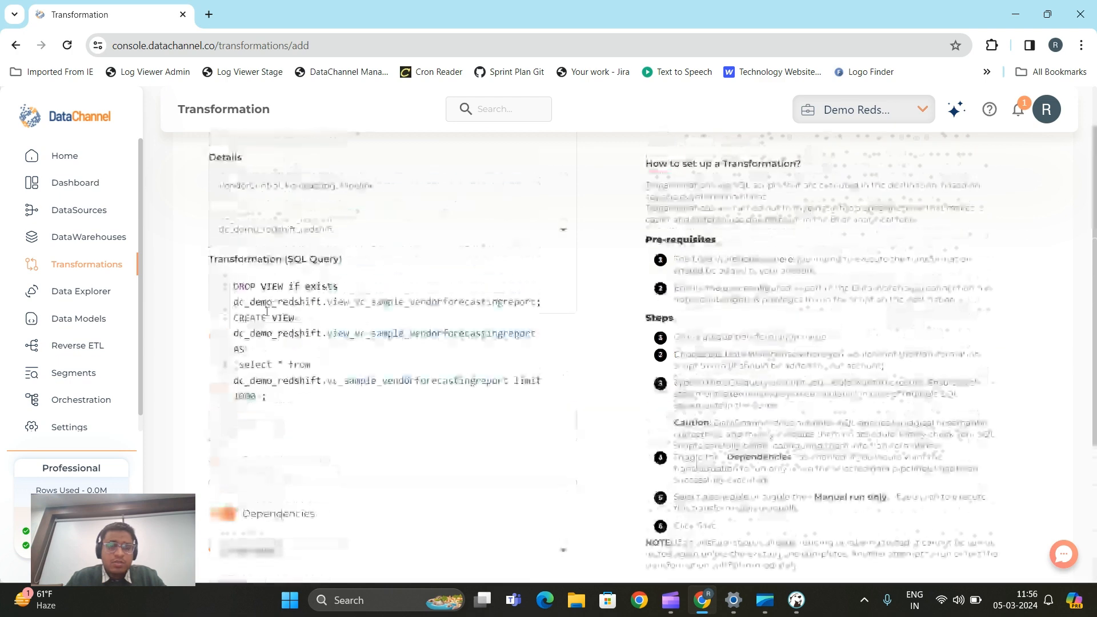
scroll(295, 335, down, 3)
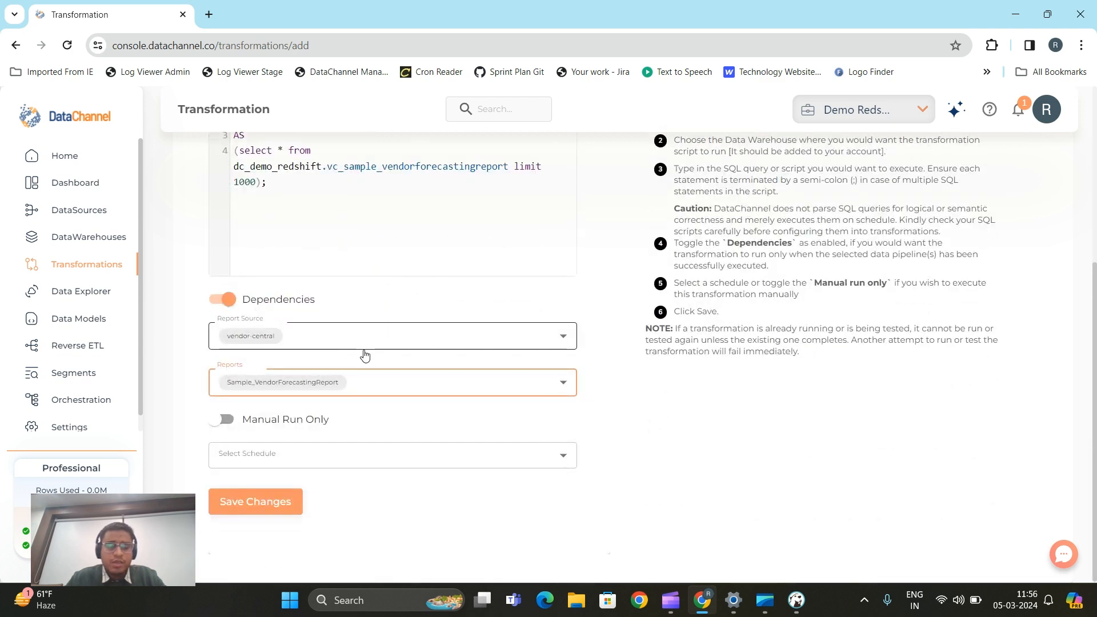
scroll(362, 297, up, 3)
scroll(333, 416, down, 2)
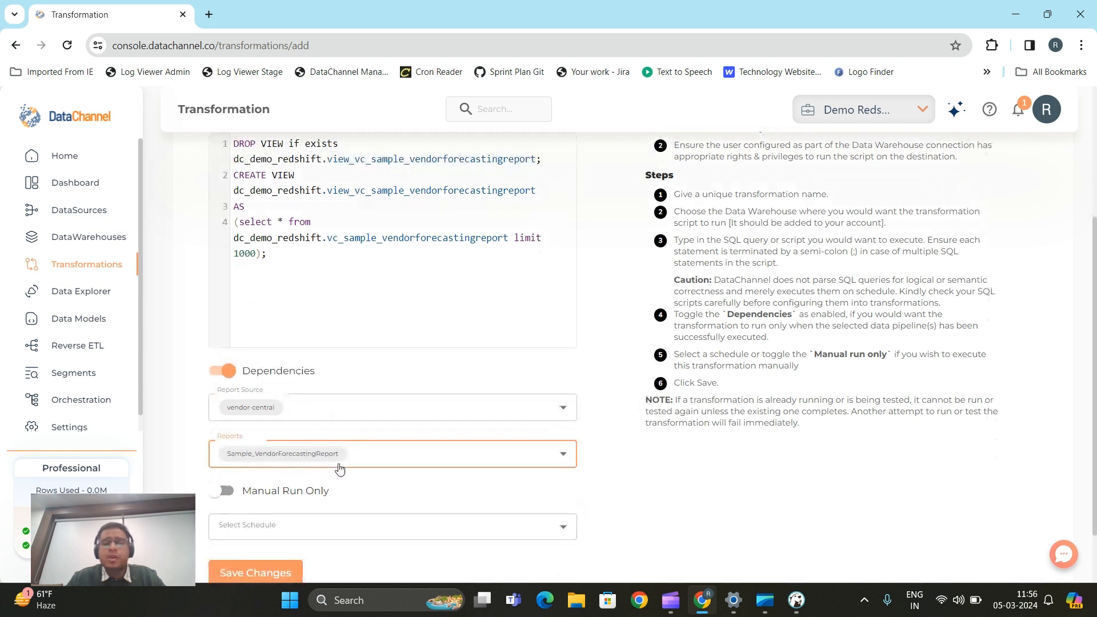
scroll(377, 395, up, 2)
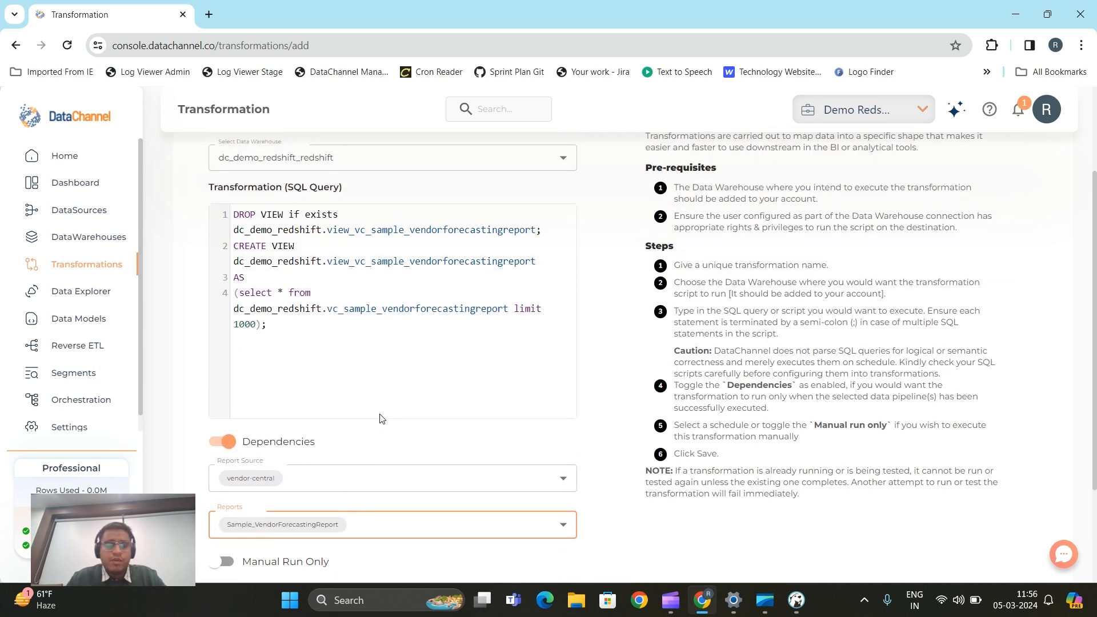
scroll(343, 434, down, 2)
scroll(392, 343, up, 2)
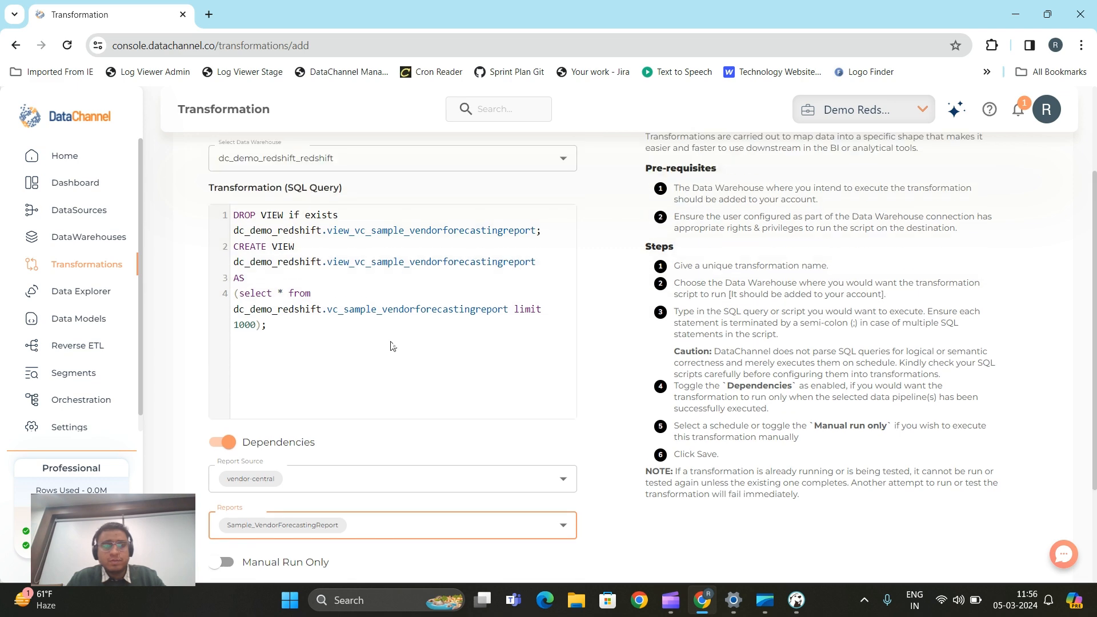
scroll(392, 380, down, 4)
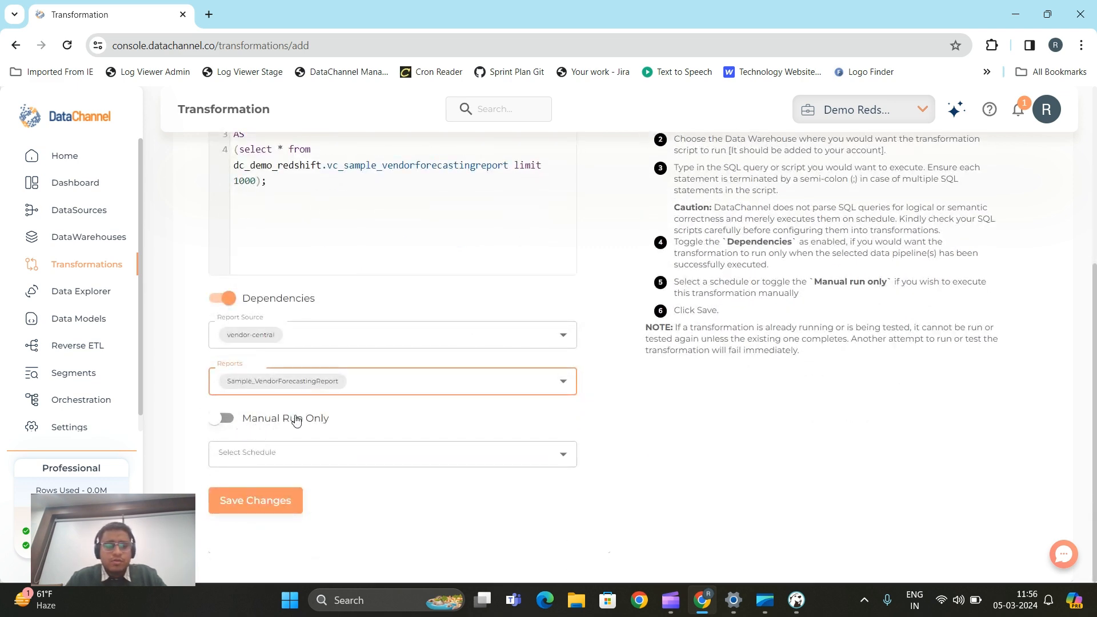
Set the transformation to Manual Run Only and save it.
click(313, 451)
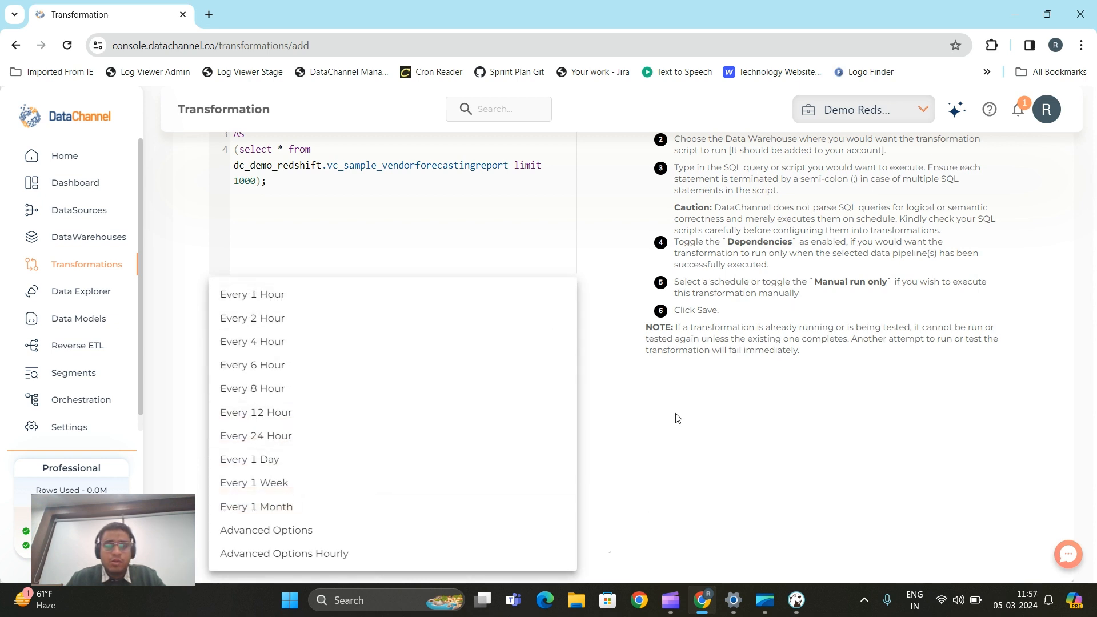
click(753, 441)
scroll(302, 423, up, 1)
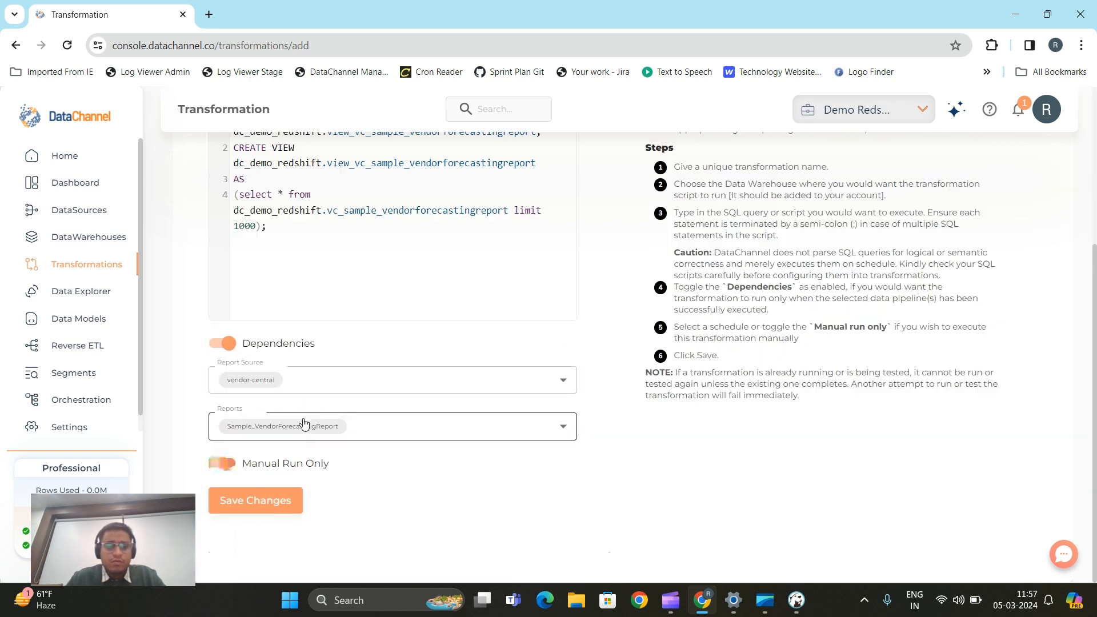
scroll(507, 402, up, 4)
scroll(507, 401, down, 4)
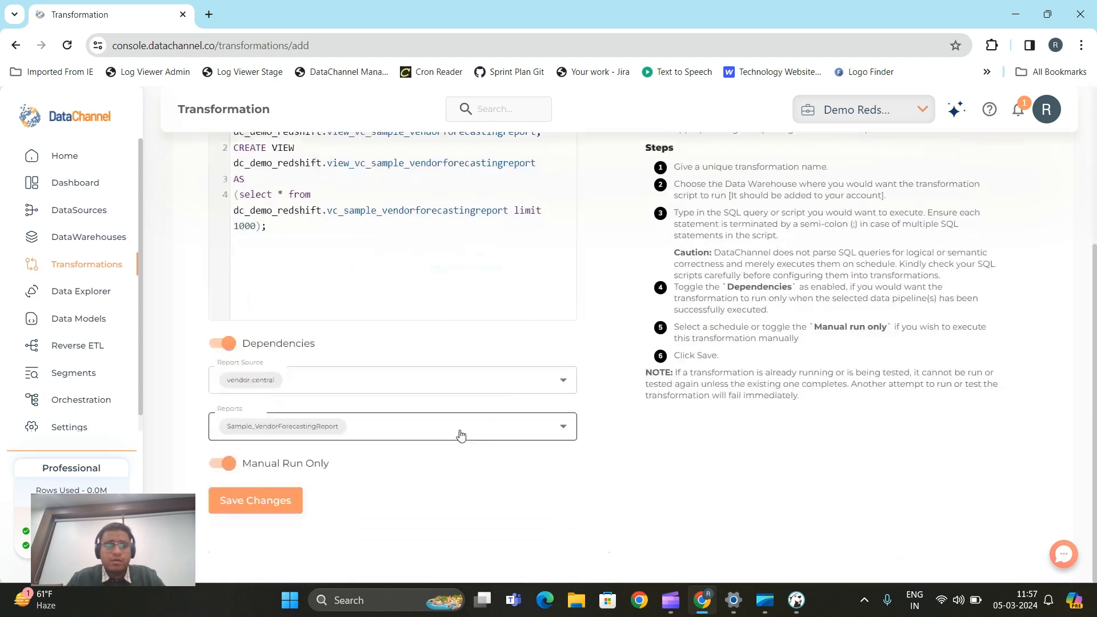
click(271, 500)
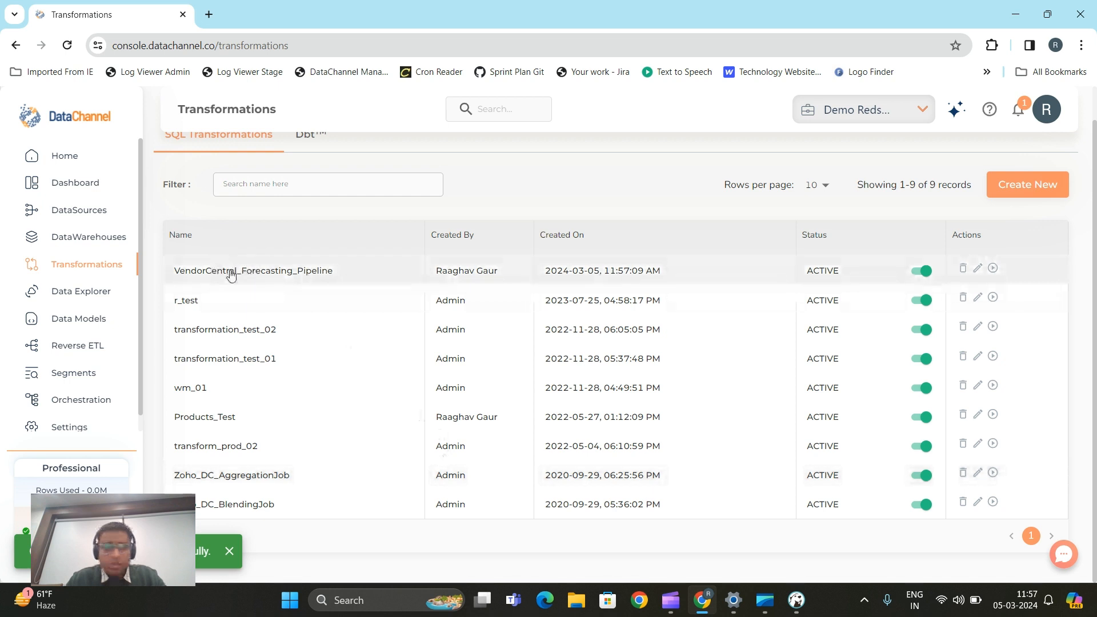
Open the saved VendorCentral_Forecasting_Pipeline transformation and review its warehouse, SQL query and dependency setup.
drag(176, 270, 343, 270)
click(862, 276)
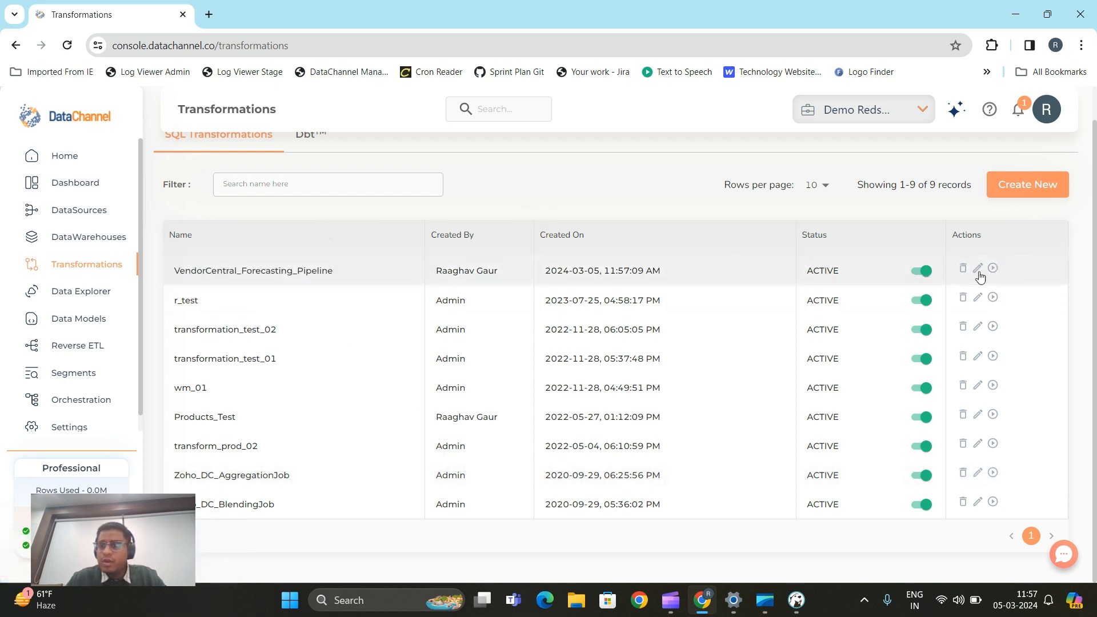
click(264, 272)
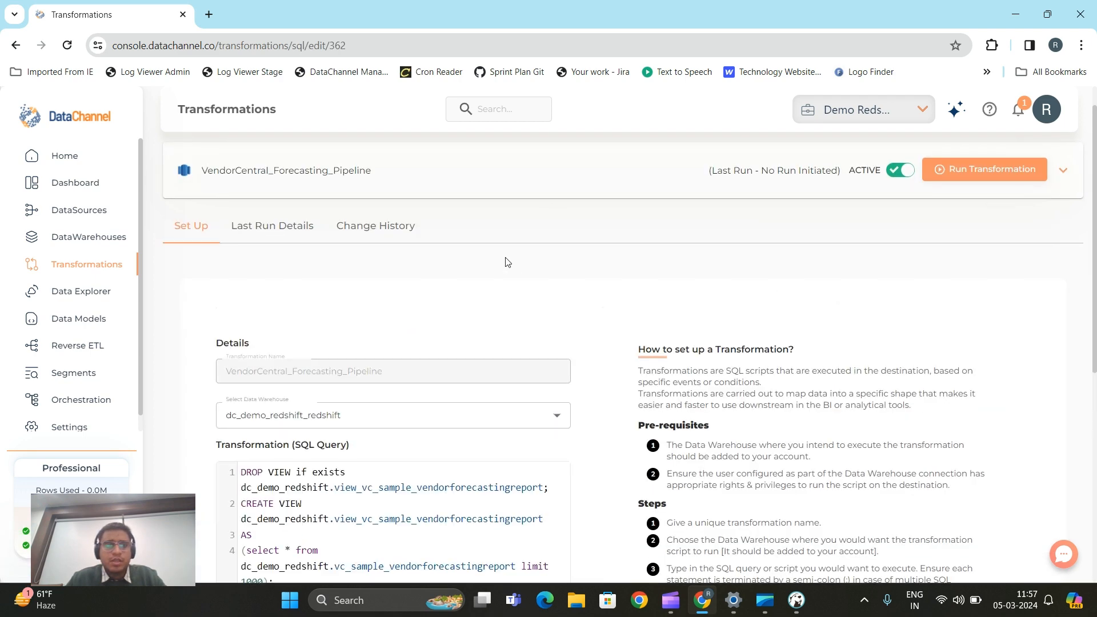
scroll(710, 308, down, 8)
scroll(429, 338, up, 8)
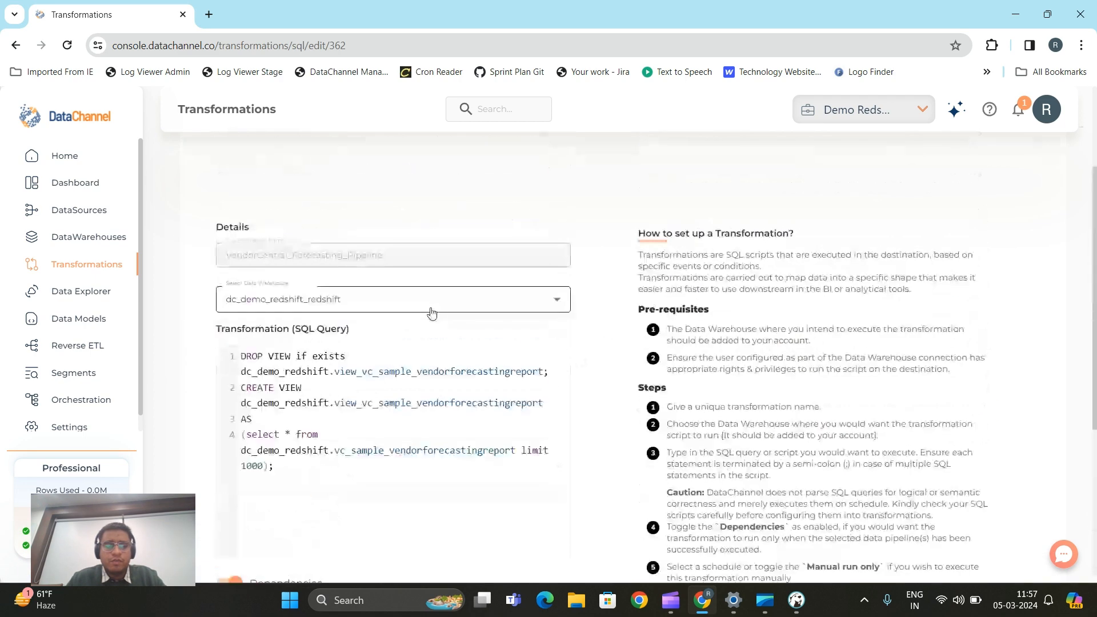
Check the transformation's last run details, refresh them, and view its schedule and run status summary.
click(313, 261)
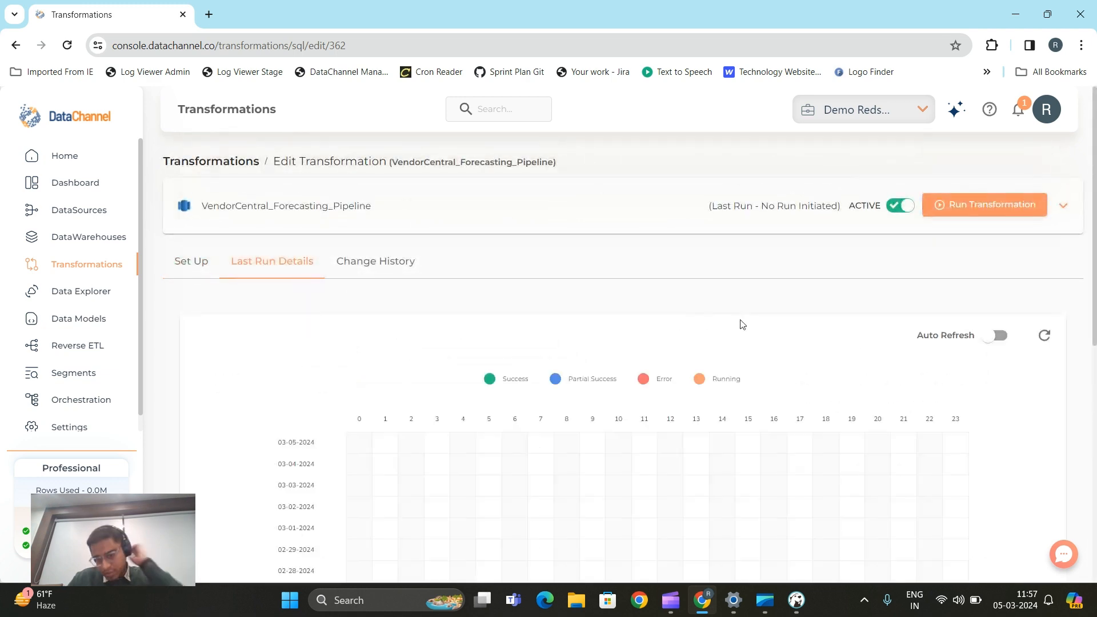
scroll(796, 343, down, 5)
scroll(979, 357, up, 5)
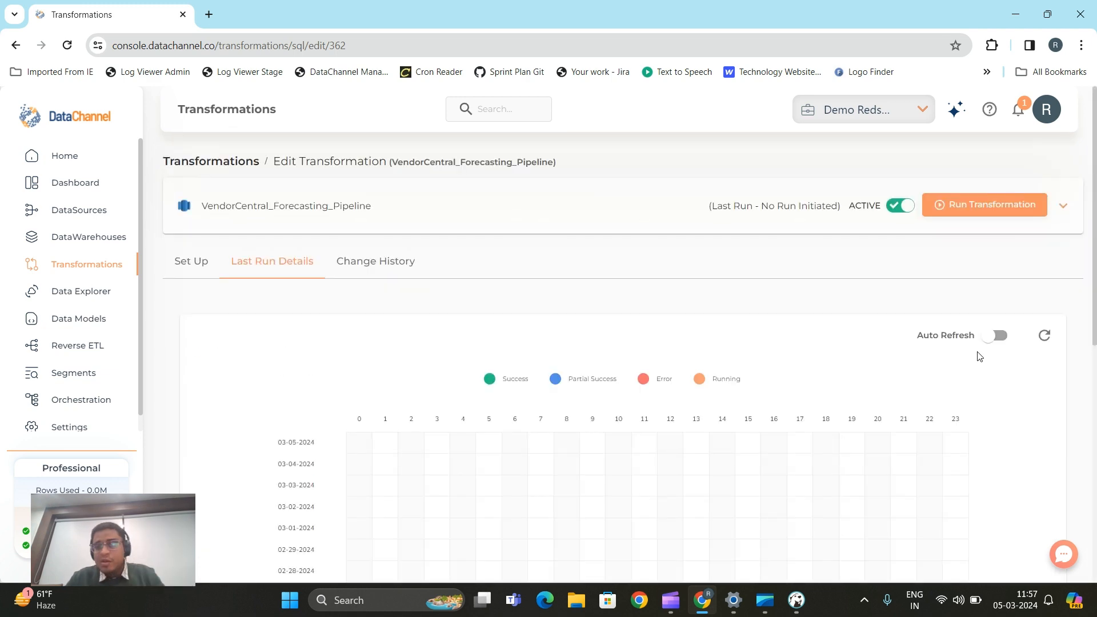
click(1044, 336)
click(425, 205)
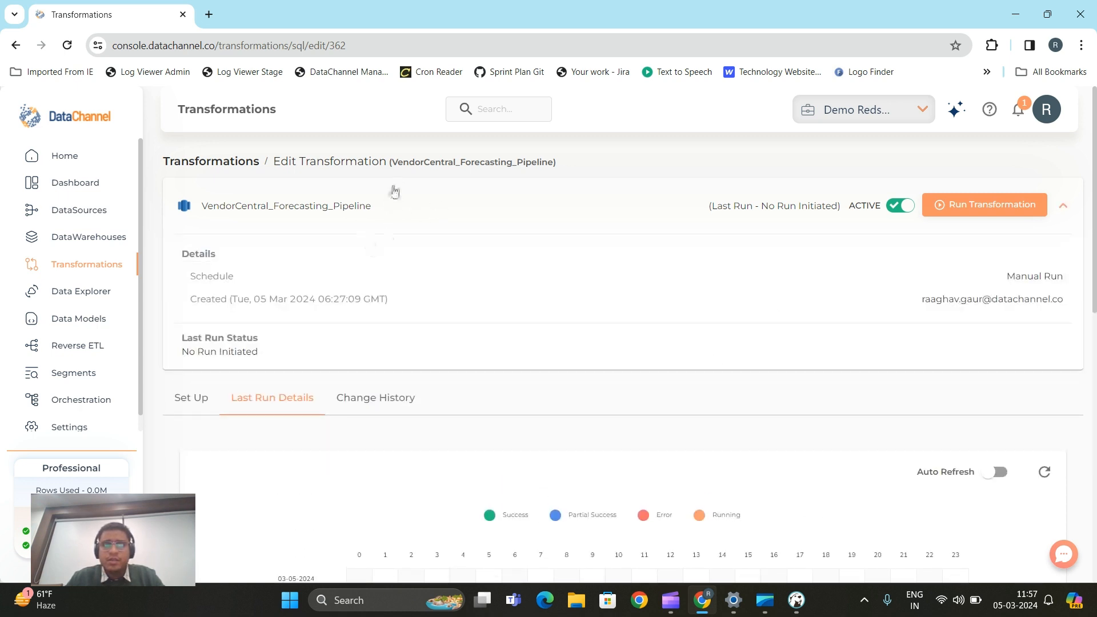
click(398, 207)
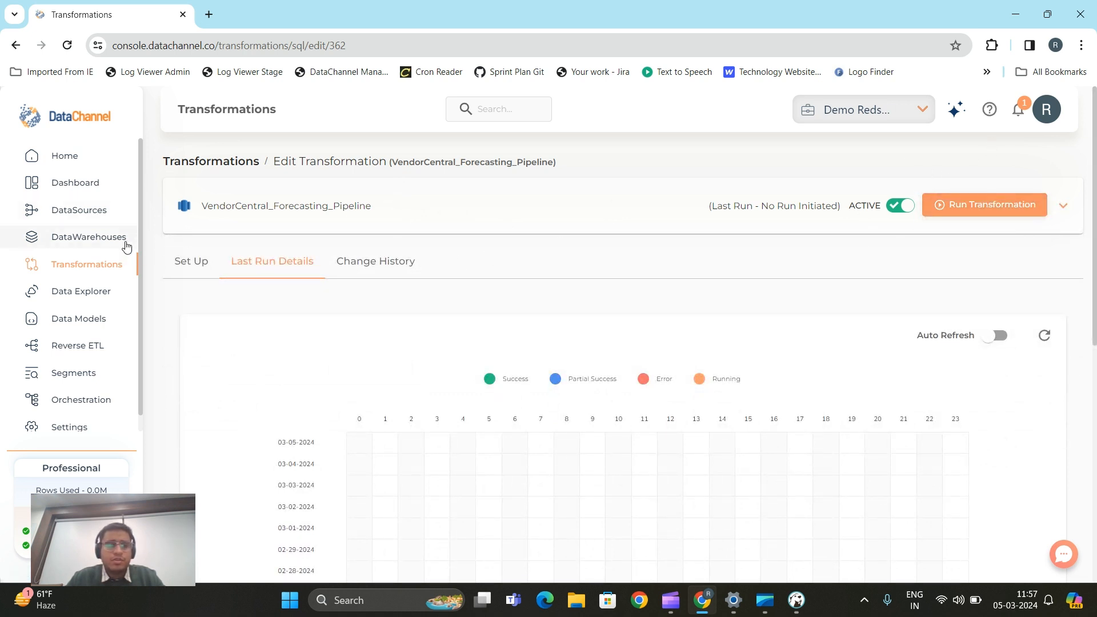
Open the Sample_VendorForecastingReport pipeline from its backfill run notification and look over its configuration.
click(1019, 111)
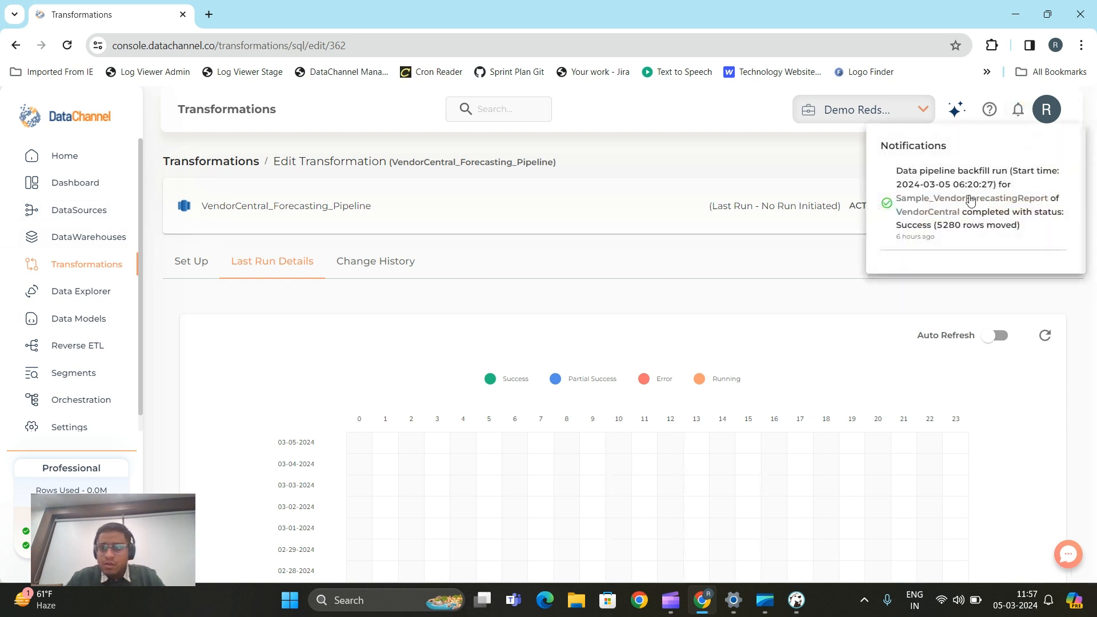
click(972, 200)
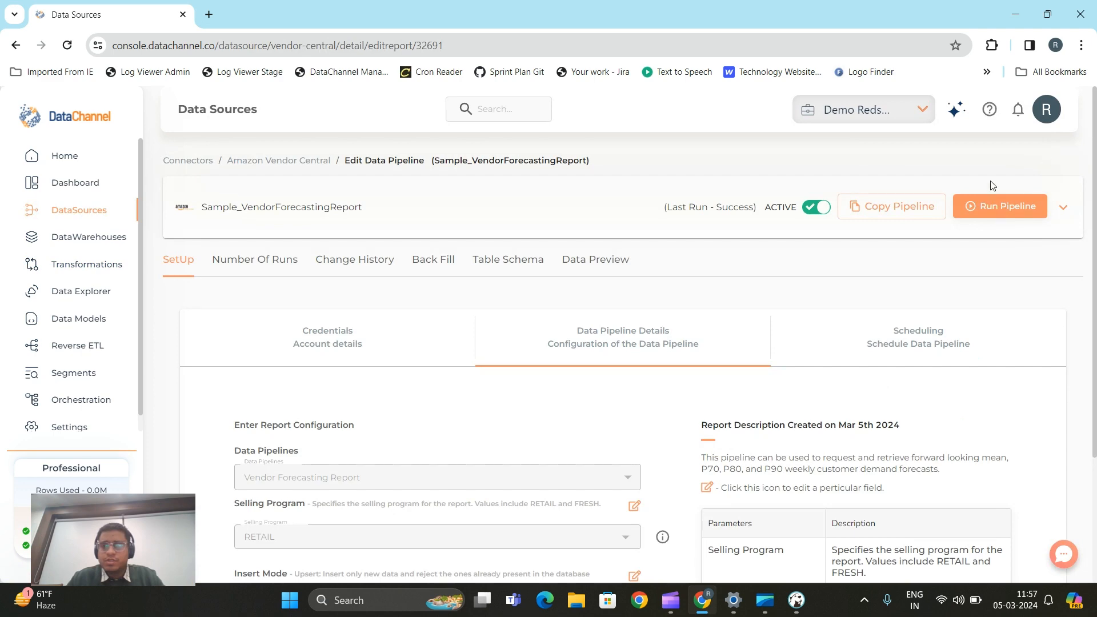
scroll(571, 268, down, 3)
scroll(457, 286, up, 3)
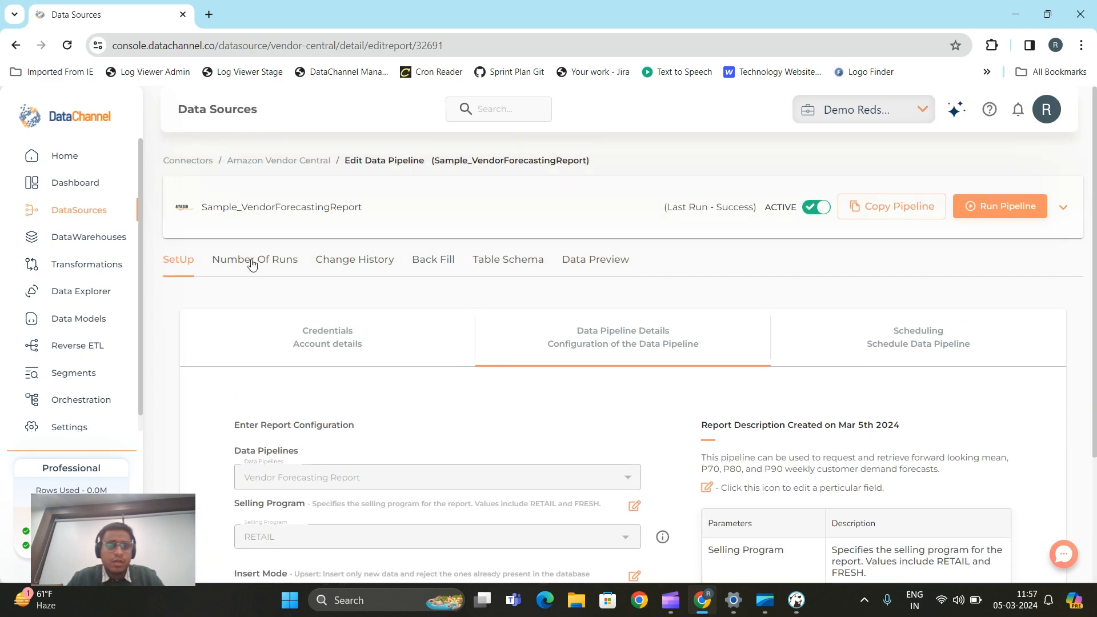
Examine the pipeline's run history, including the rows moved by the backfill run, and refresh it.
click(251, 260)
scroll(889, 452, down, 5)
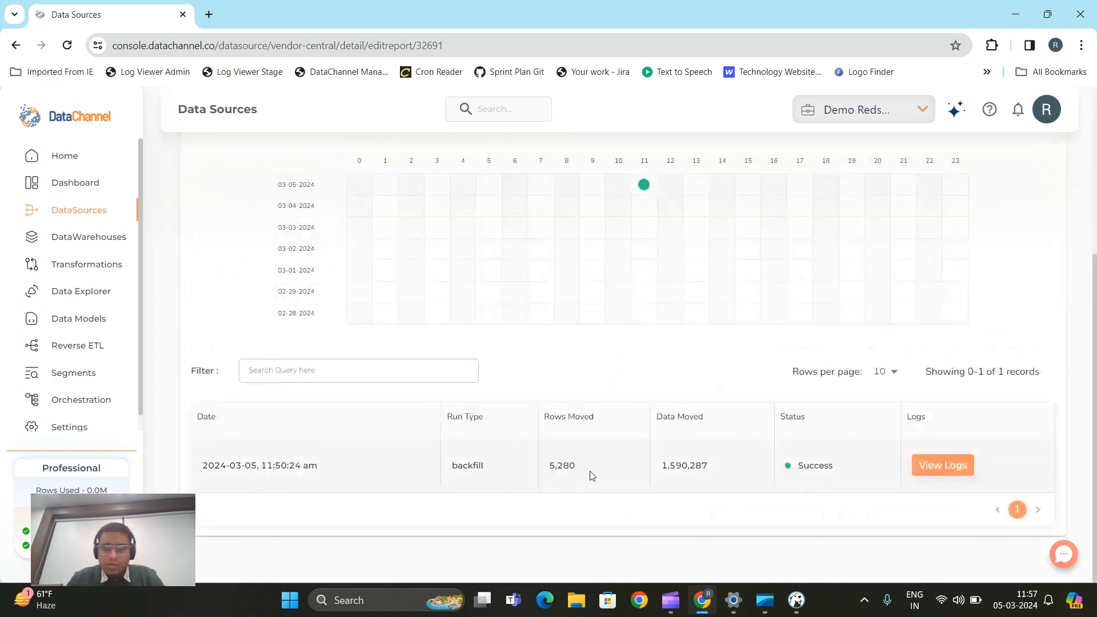
drag(590, 475, 542, 475)
scroll(612, 500, up, 5)
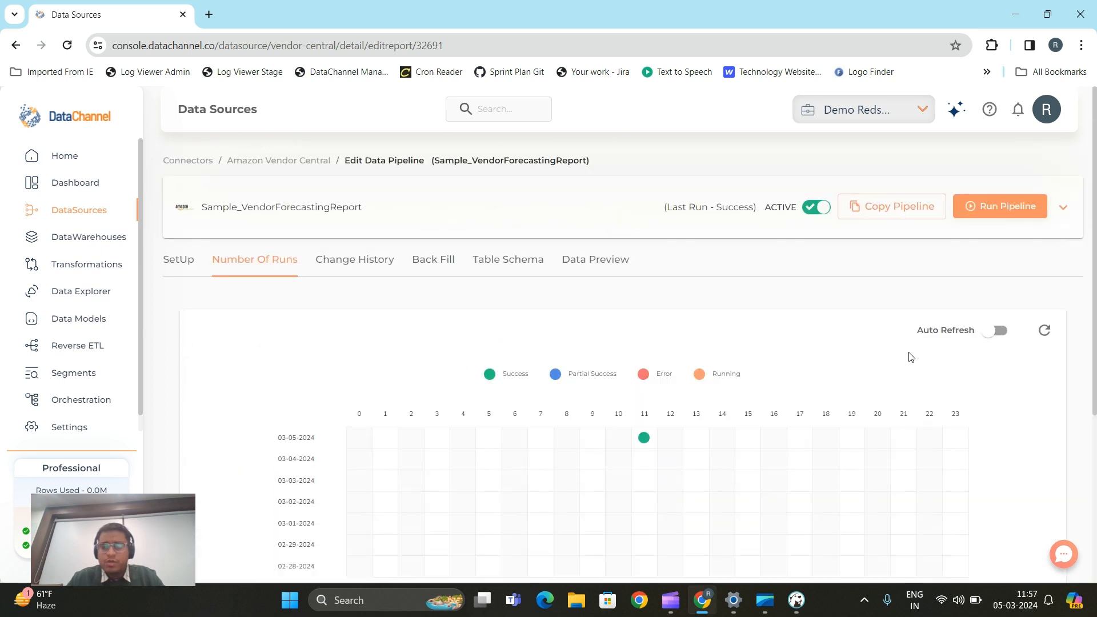
click(1044, 330)
scroll(365, 325, down, 4)
scroll(204, 324, up, 3)
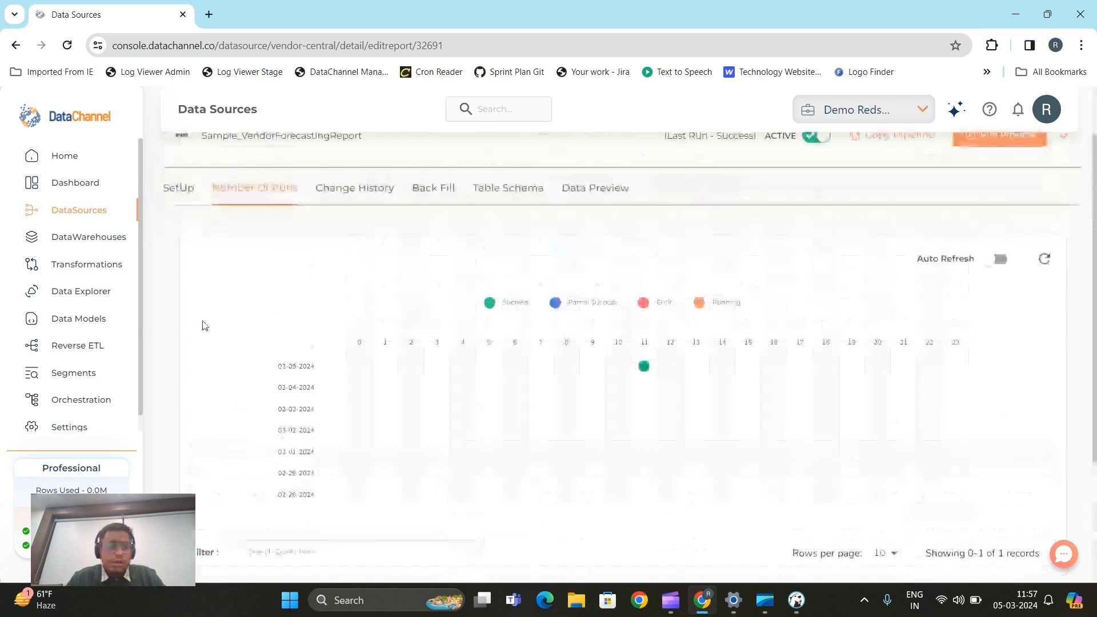
Look over the SQL transformations list, the Reverse ETL destinations and the configured data warehouses.
click(83, 266)
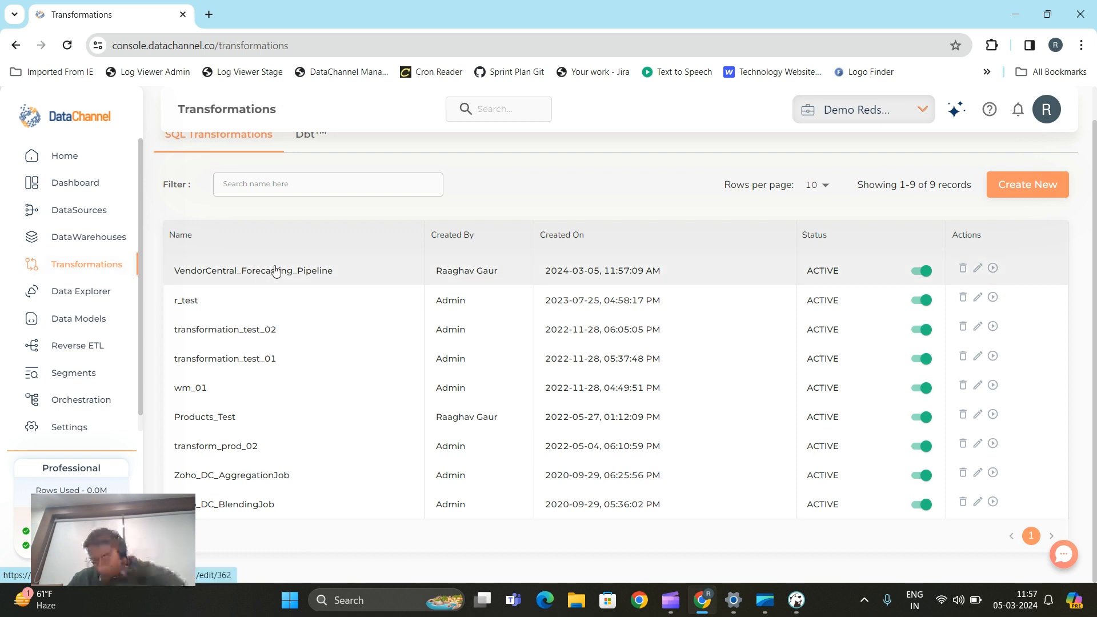
click(95, 348)
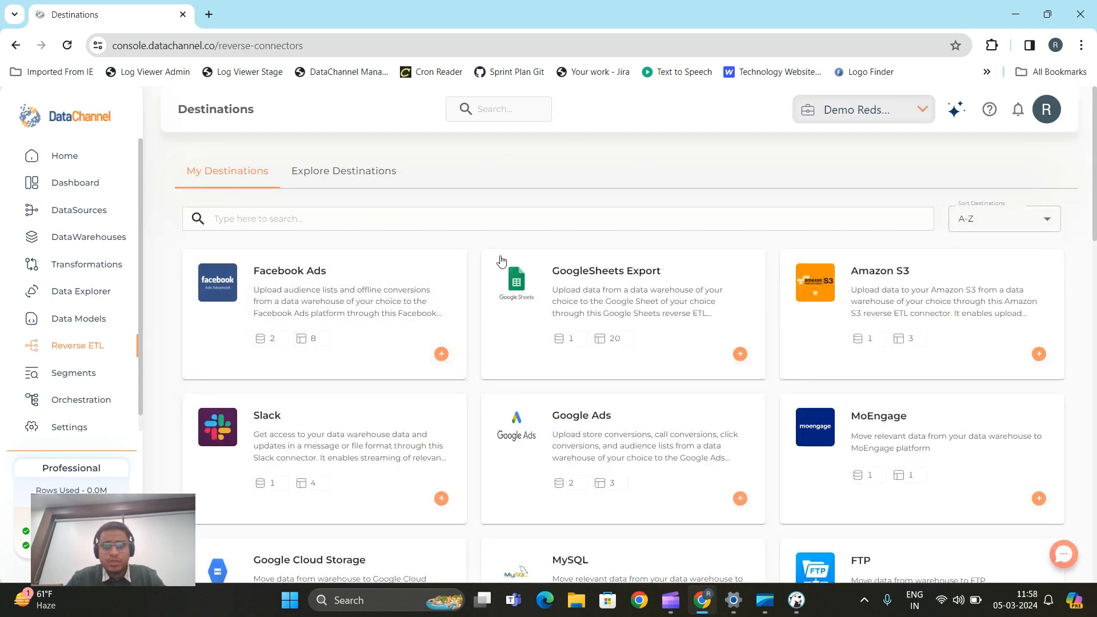
click(103, 240)
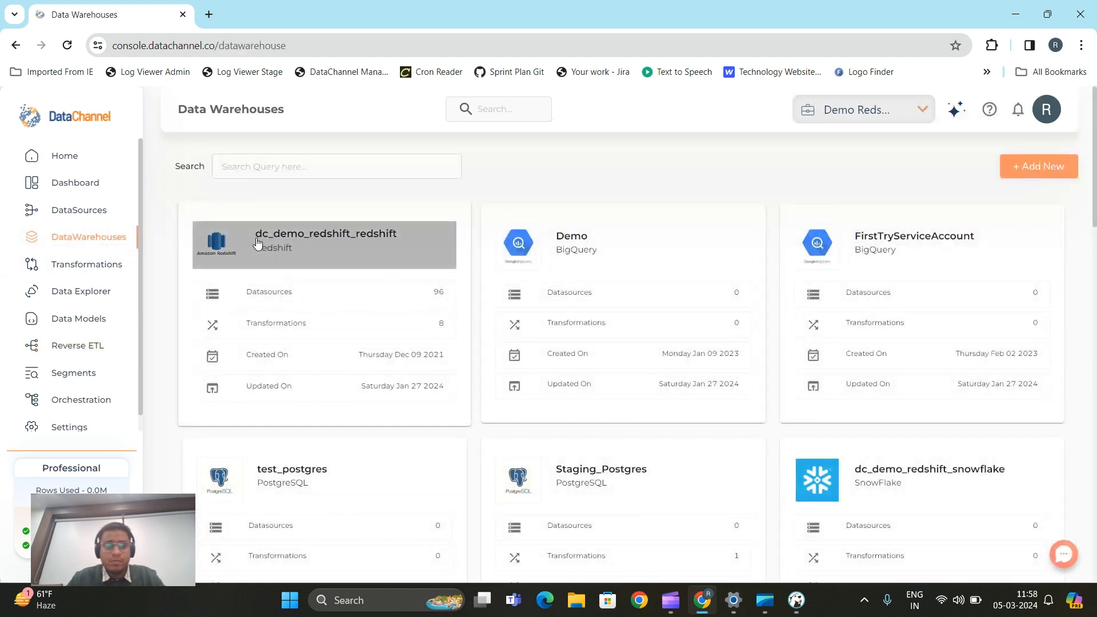
Return to Reverse ETL and browse the connectors under My Destinations.
click(90, 345)
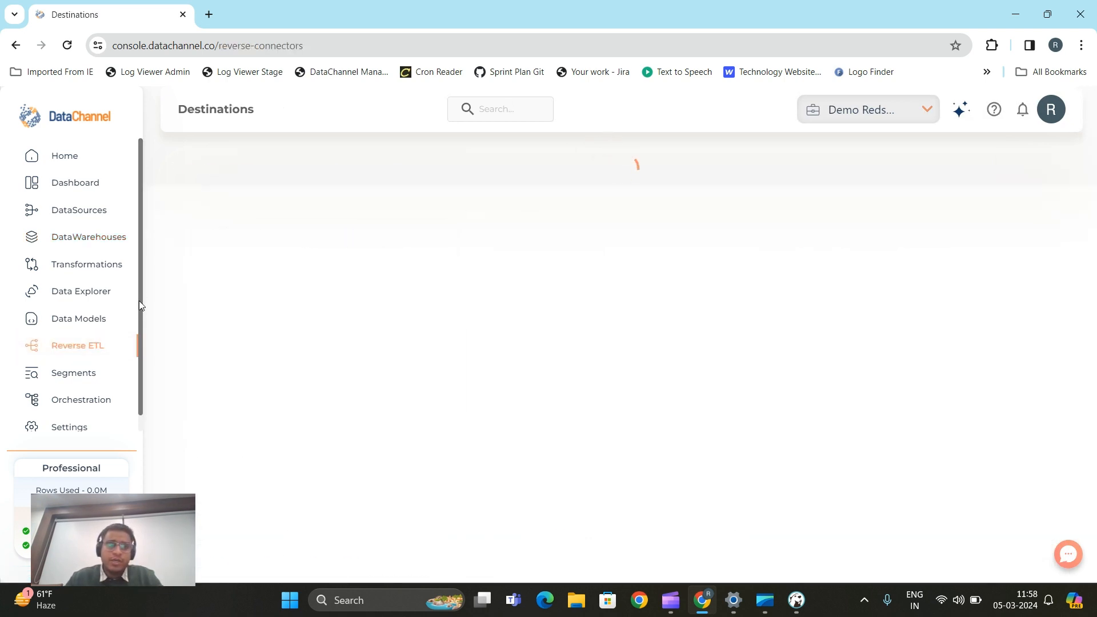
scroll(259, 383, down, 4)
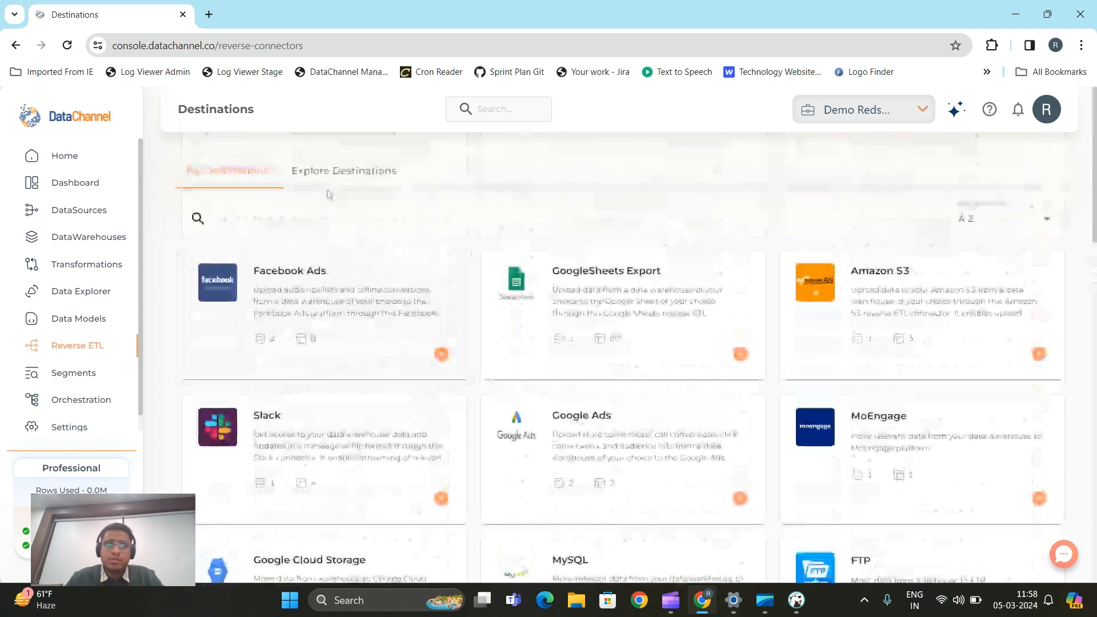
scroll(722, 396, down, 8)
scroll(793, 443, up, 11)
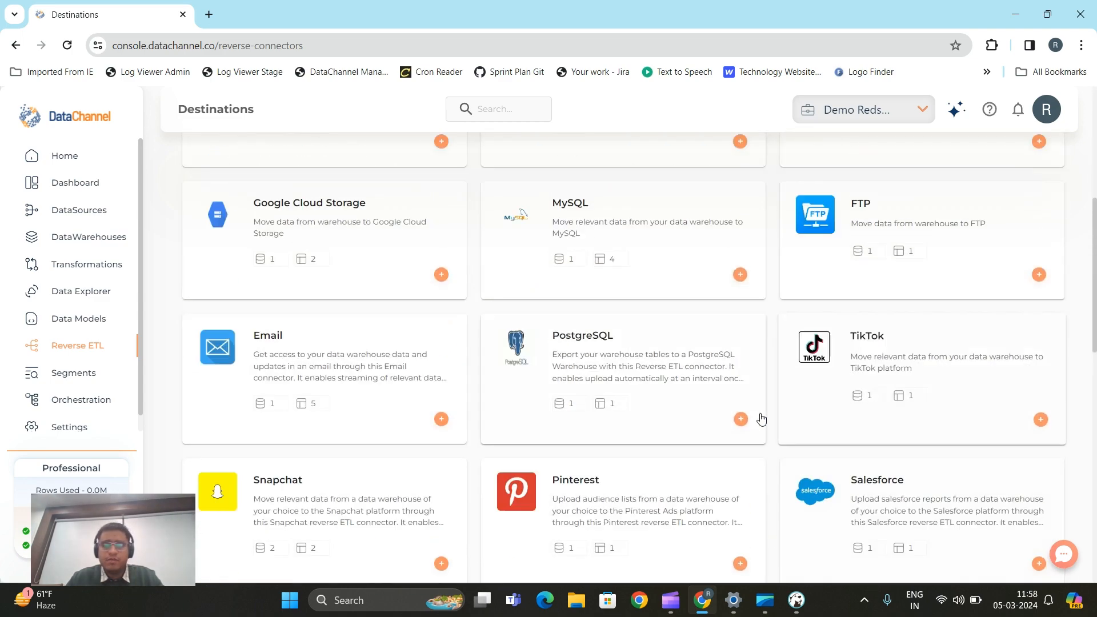
Browse the full catalogue of available Reverse ETL destinations under Explore Destinations, from Facebook Ads down to Tableau.
click(337, 174)
scroll(619, 335, down, 8)
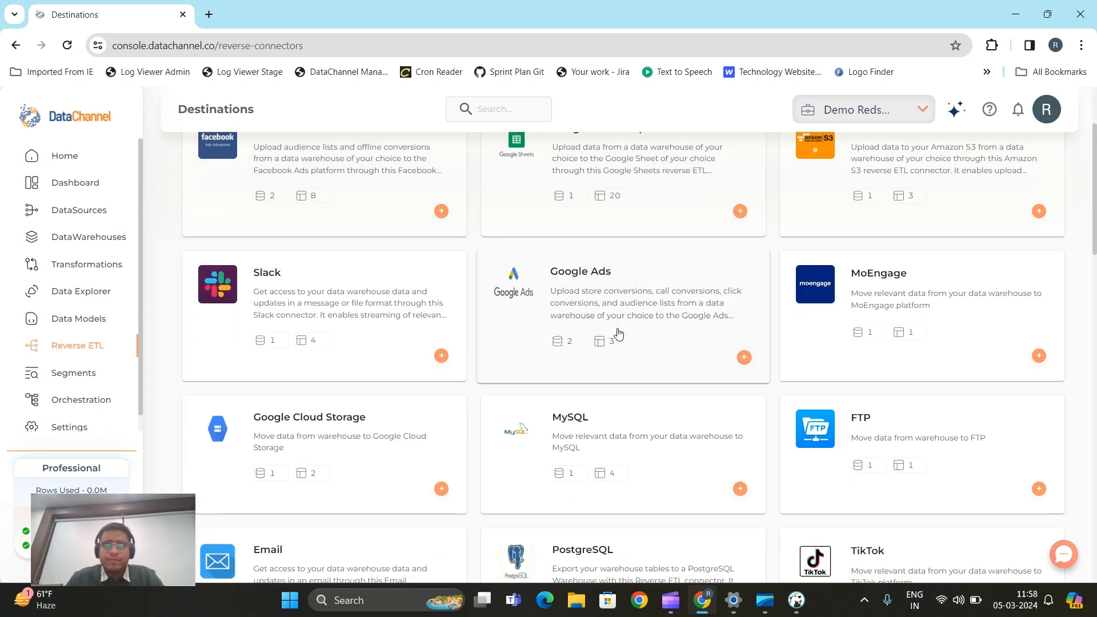
scroll(618, 336, up, 8)
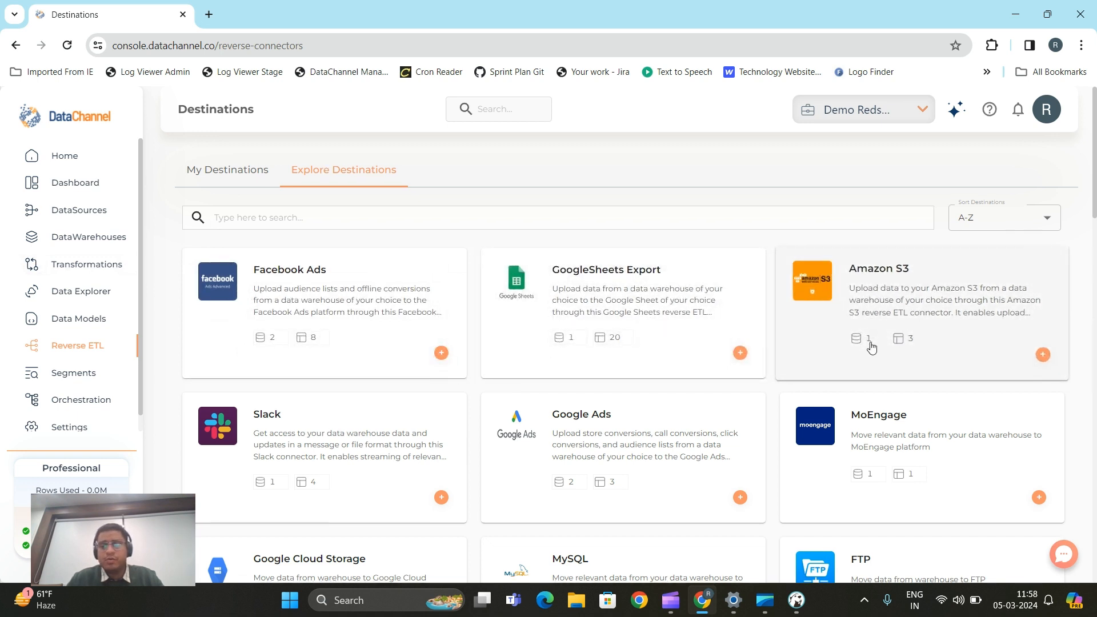
scroll(743, 354, down, 1)
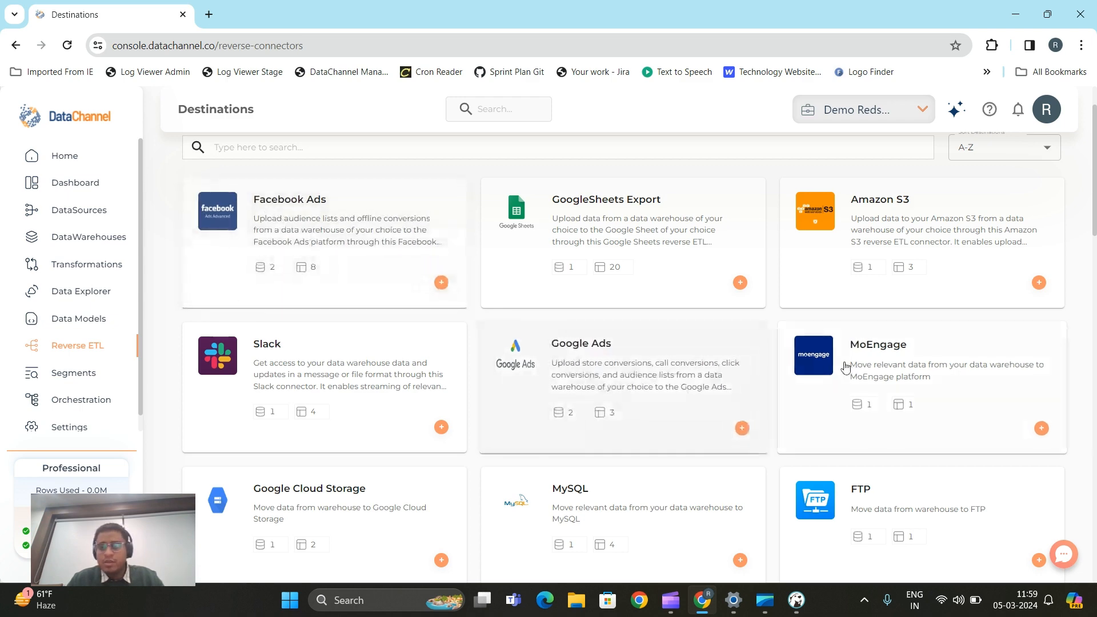
scroll(910, 371, down, 3)
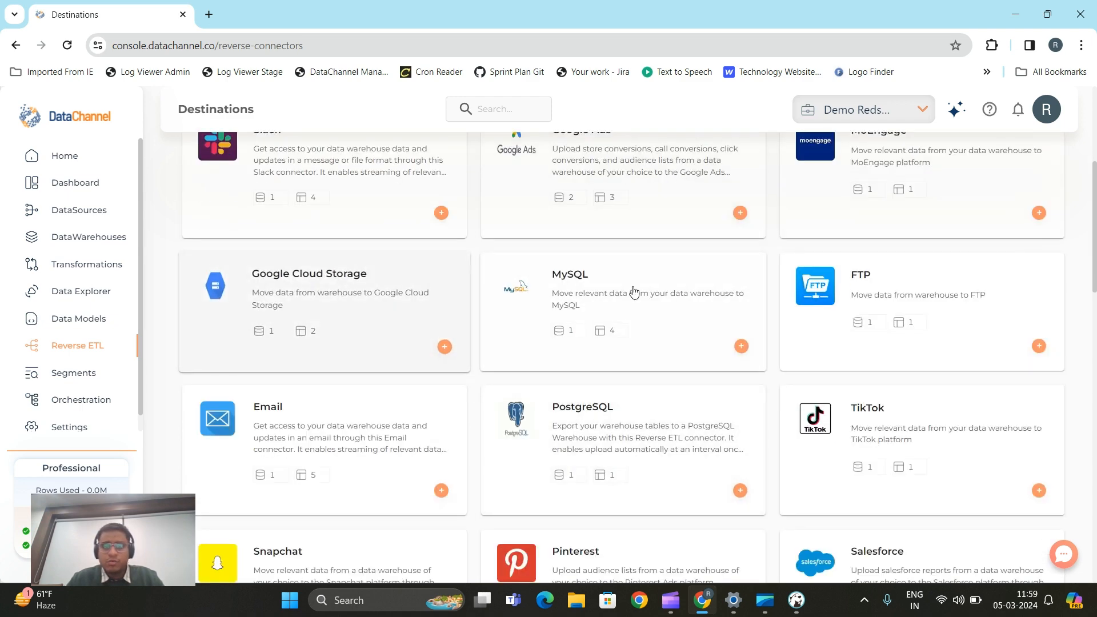
scroll(661, 375, up, 3)
scroll(456, 415, down, 8)
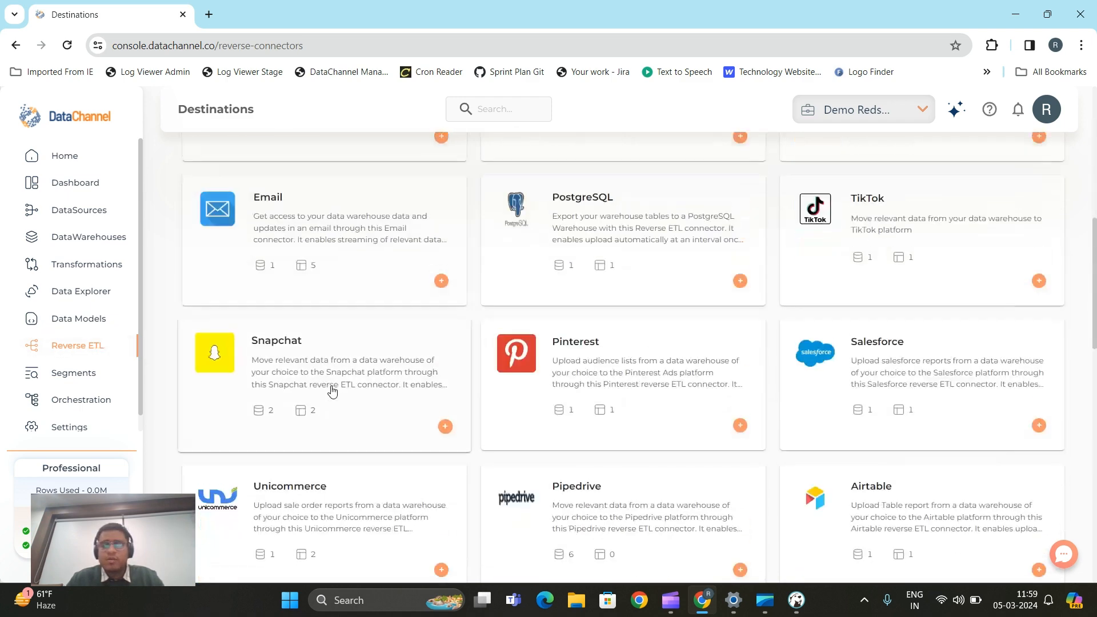
scroll(519, 379, down, 12)
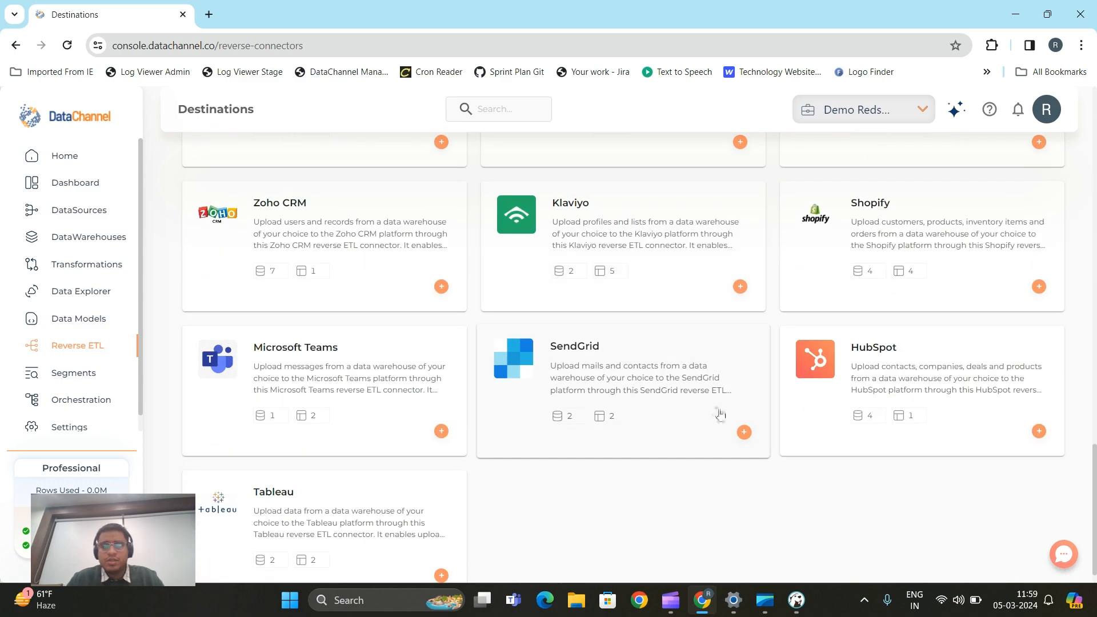
scroll(718, 417, up, 5)
scroll(723, 412, down, 3)
scroll(721, 408, up, 10)
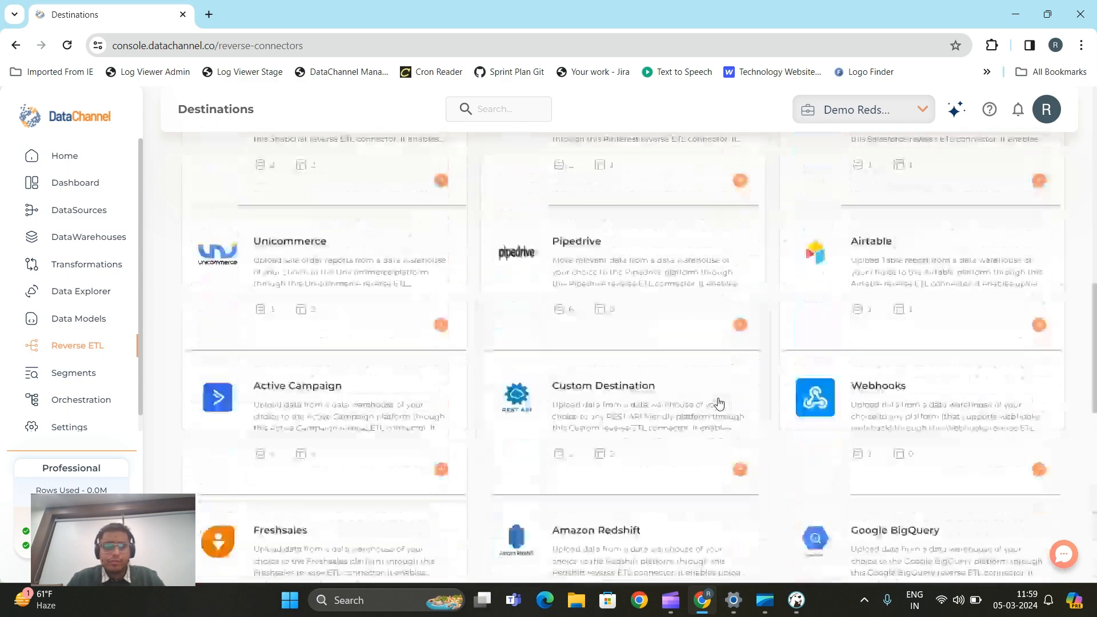
scroll(697, 384, up, 2)
scroll(578, 298, down, 14)
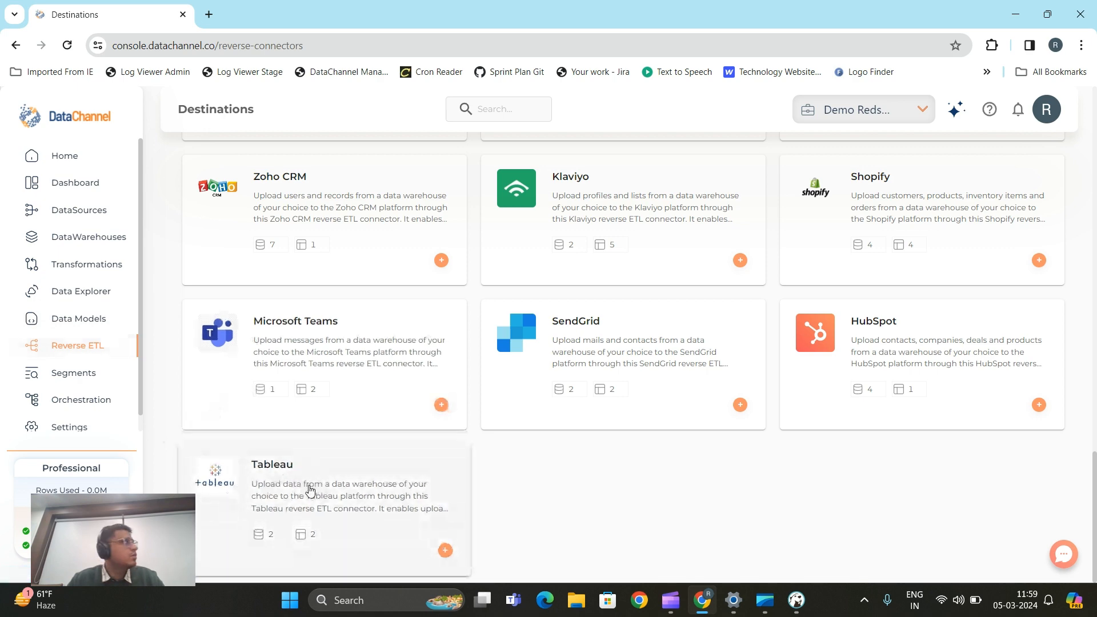
scroll(351, 506, up, 12)
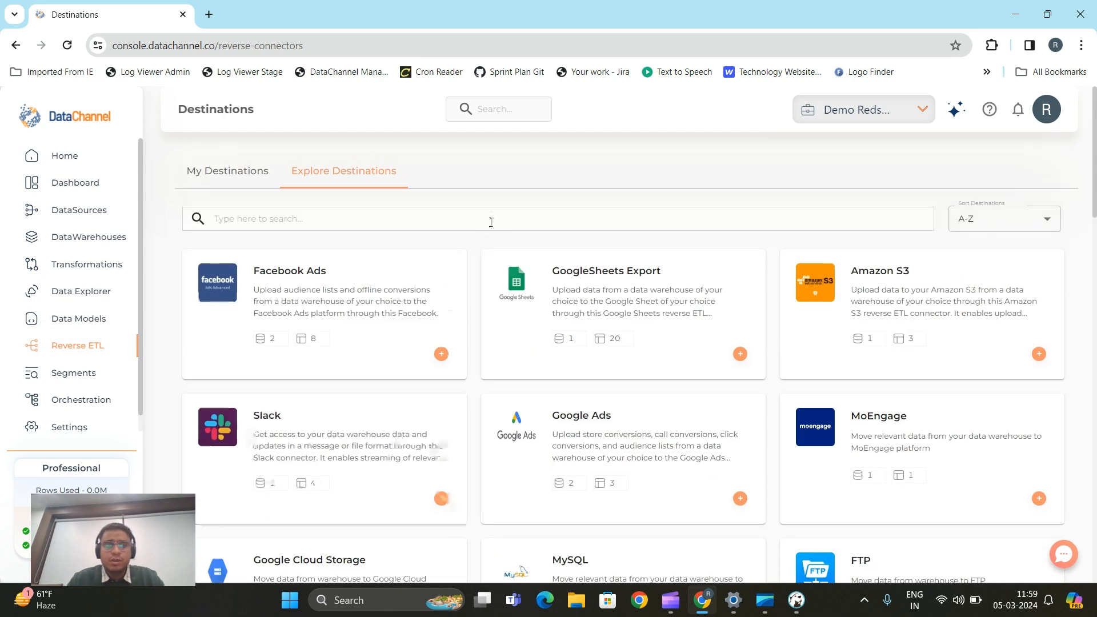
Open the GoogleSheets Export destination and review its credentials setup.
click(621, 279)
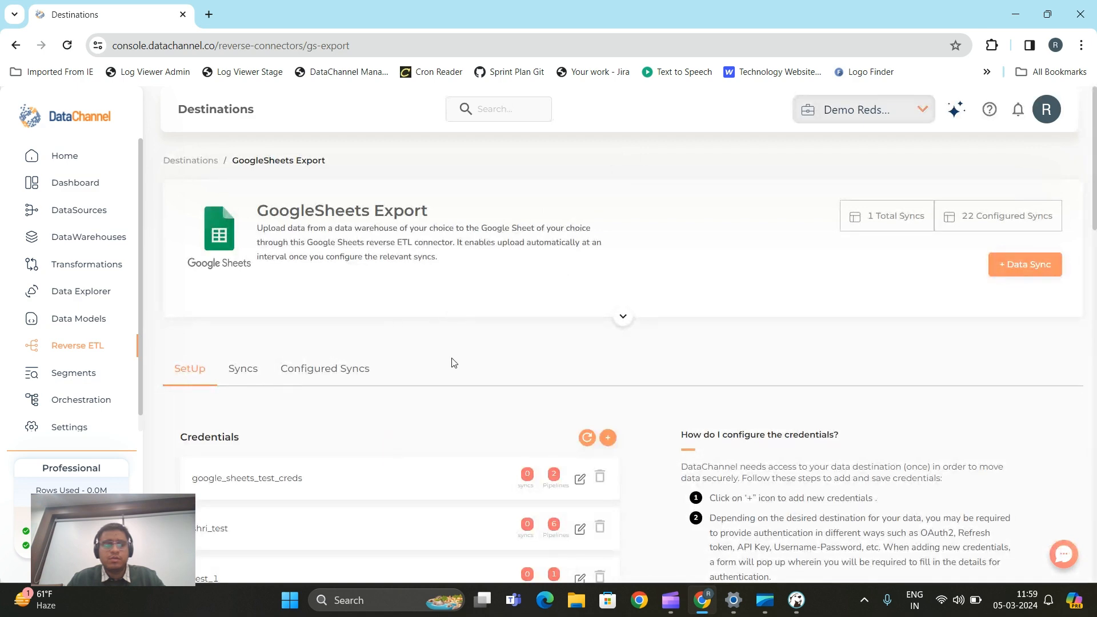
scroll(454, 363, down, 3)
scroll(573, 336, up, 3)
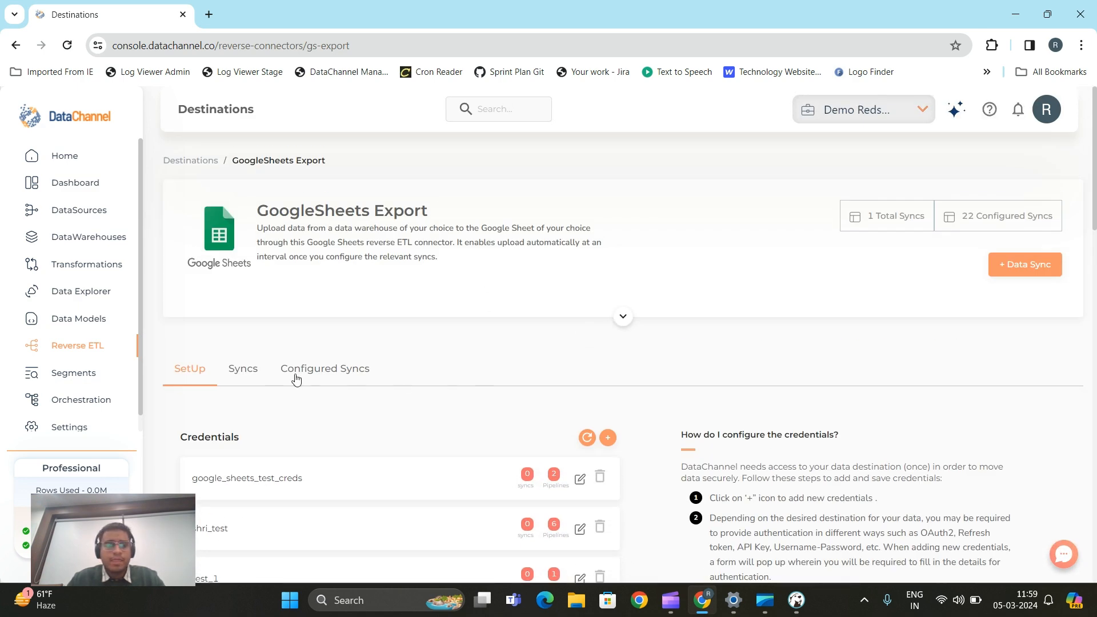
Create a new blank Google Sheets spreadsheet in a separate browser tab.
click(211, 11)
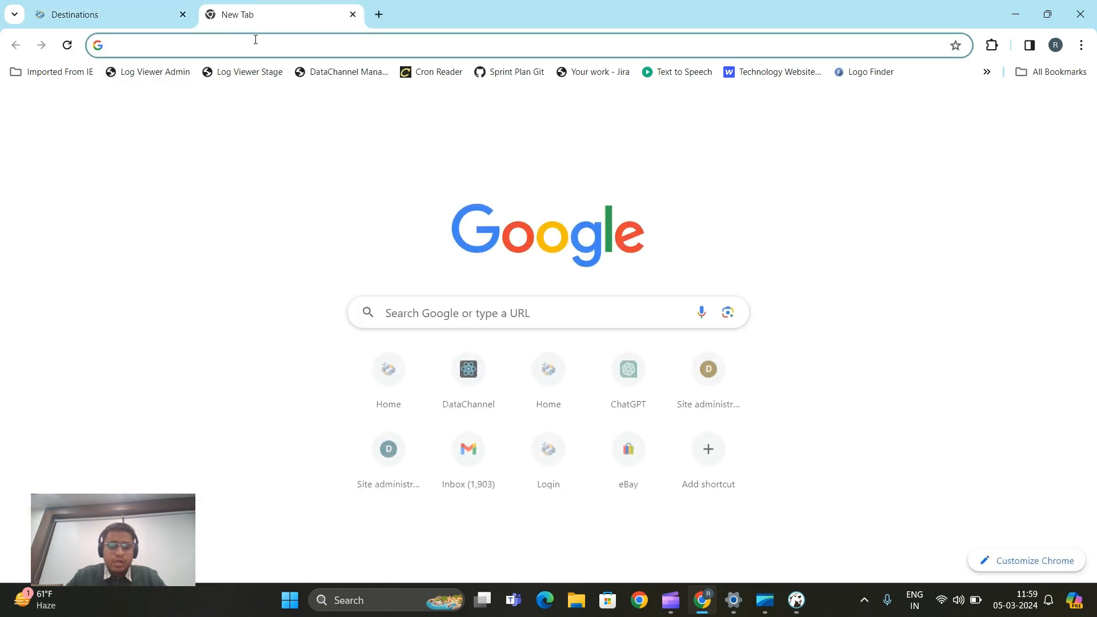
text(shee)
key(Return)
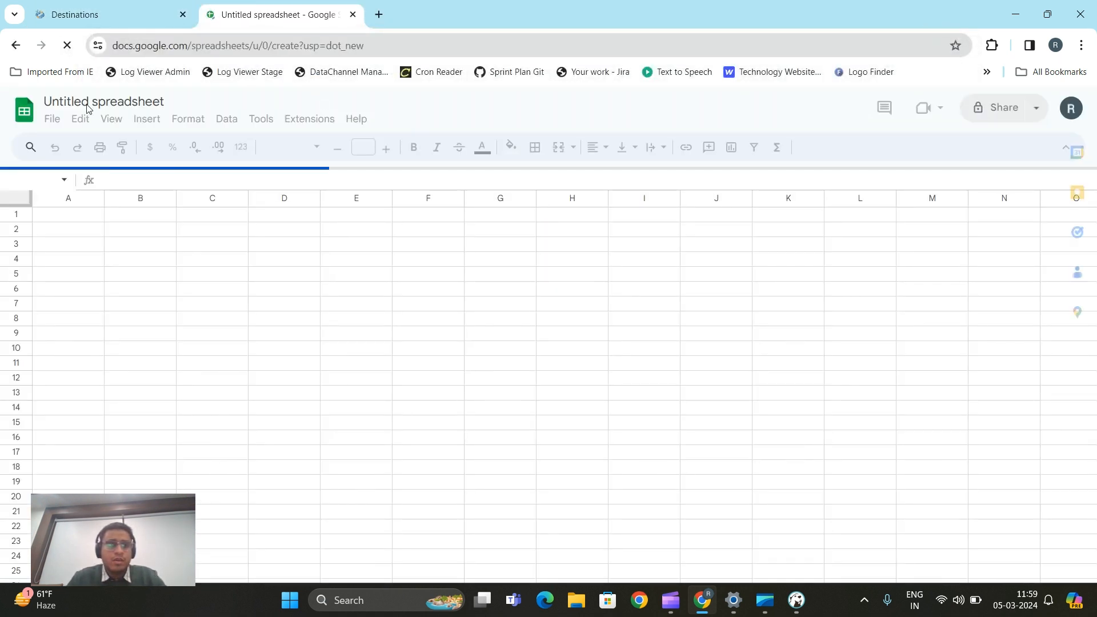
Rename the untitled spreadsheet as DataChannel Demo.
click(99, 101)
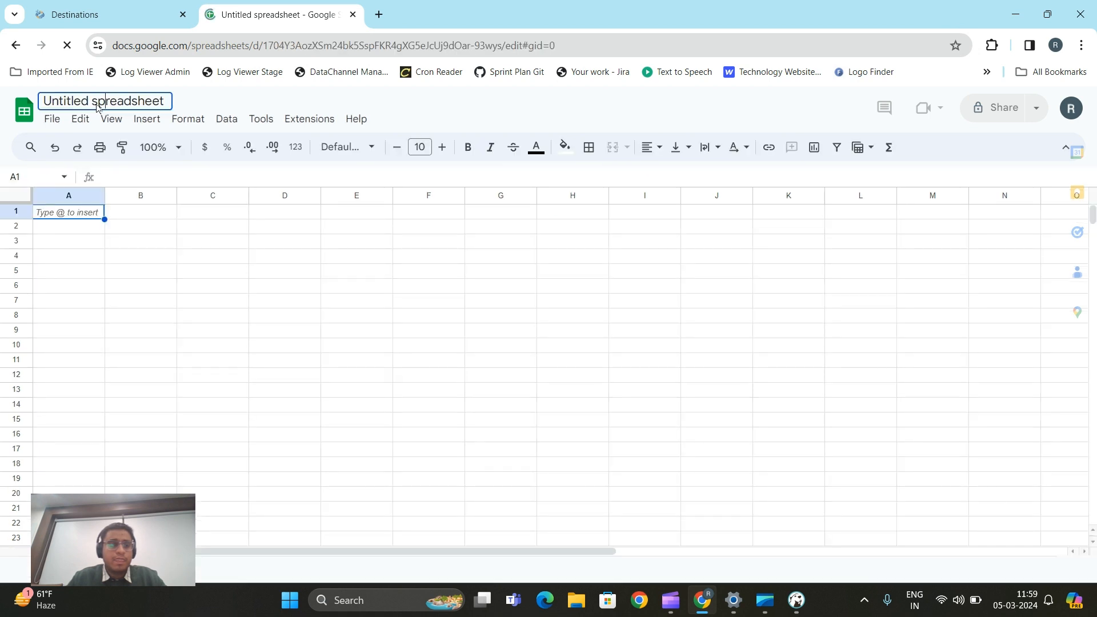
double_click(99, 101)
key(ctrl+a)
text(DataCHannel)
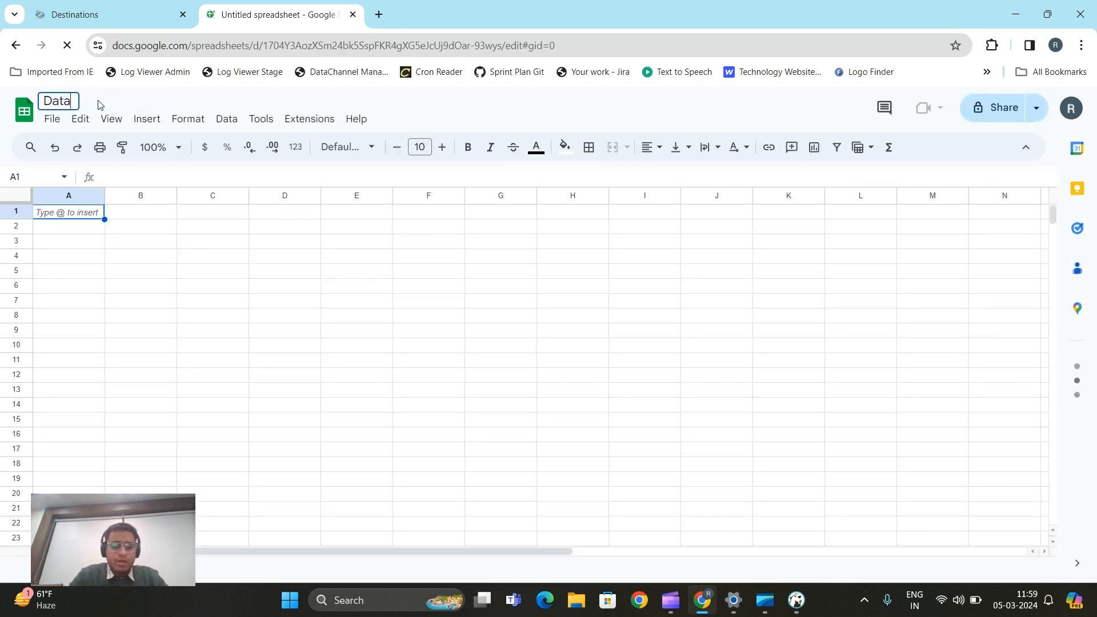
key(BackSpace)
key(BackSpace)
key(BackSpace)
key(BackSpace)
key(BackSpace)
key(BackSpace)
key(BackSpace)
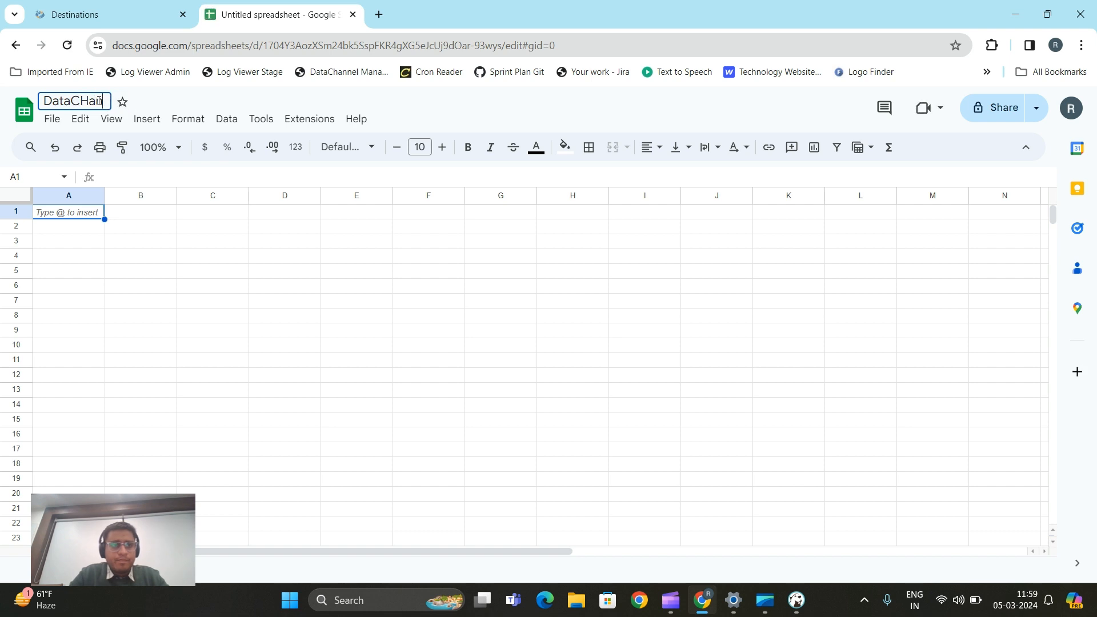
text(hannel)
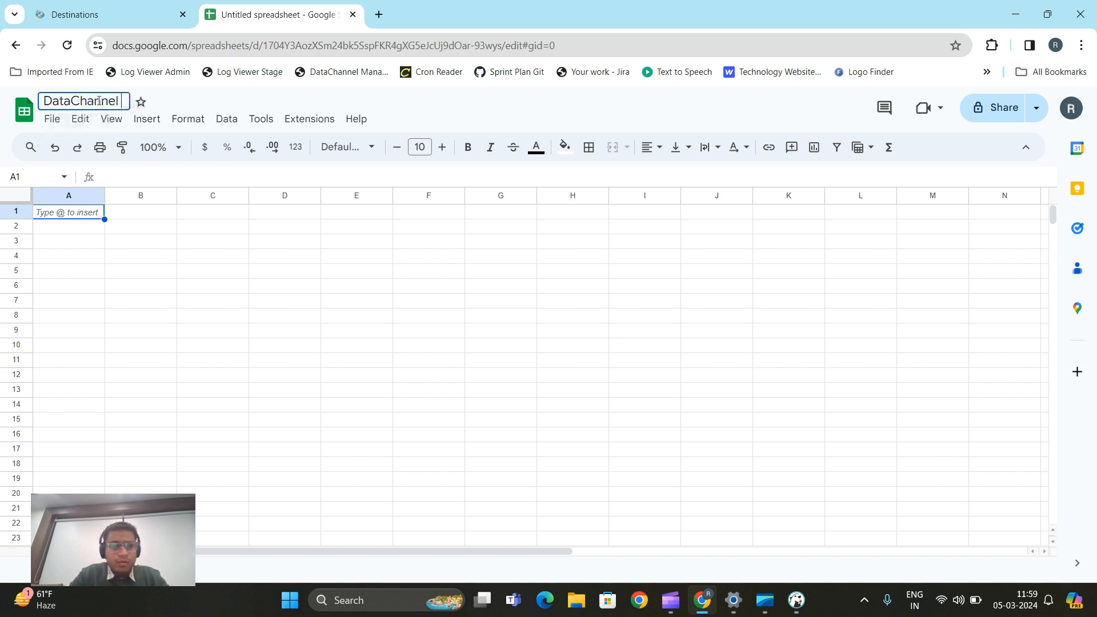
text( Demo)
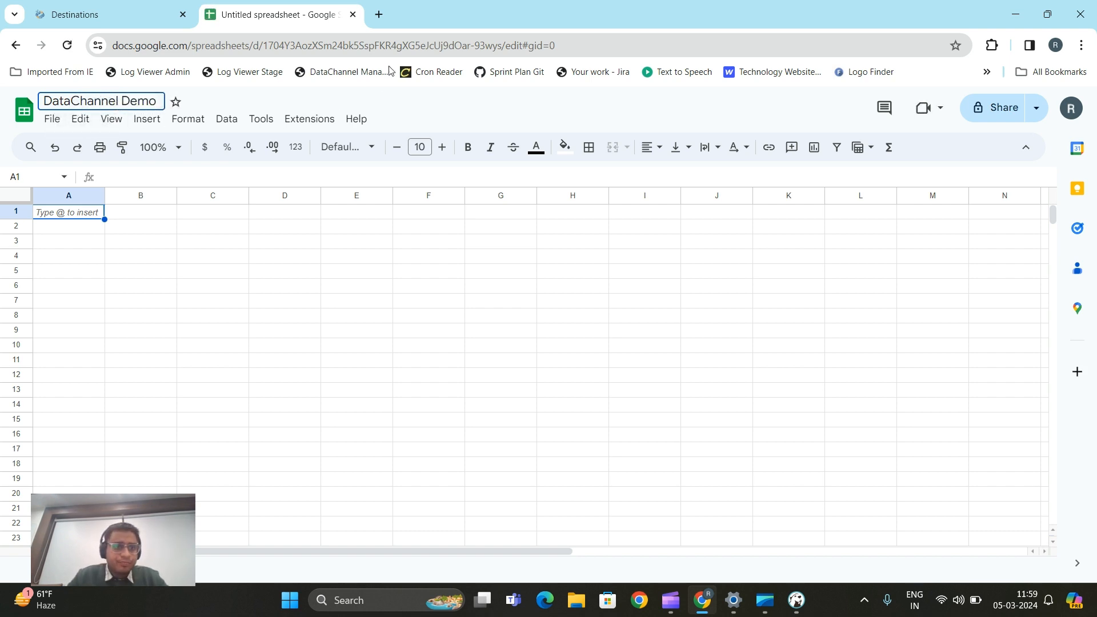
click(344, 305)
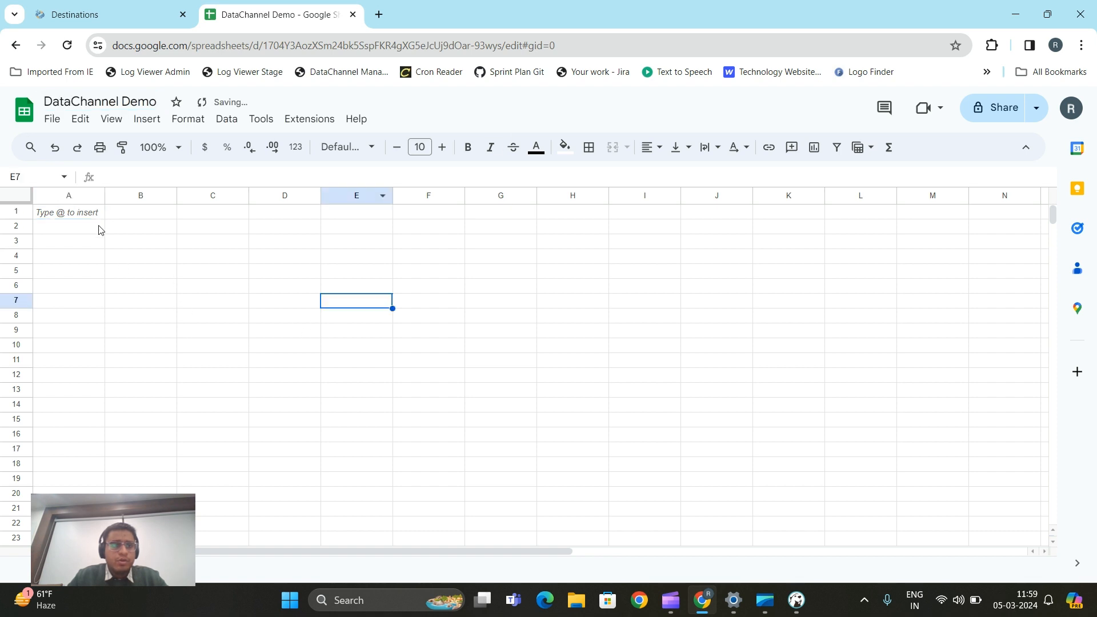
Extend the spreadsheet's title to DataChannel Demo for Reverse.
click(140, 103)
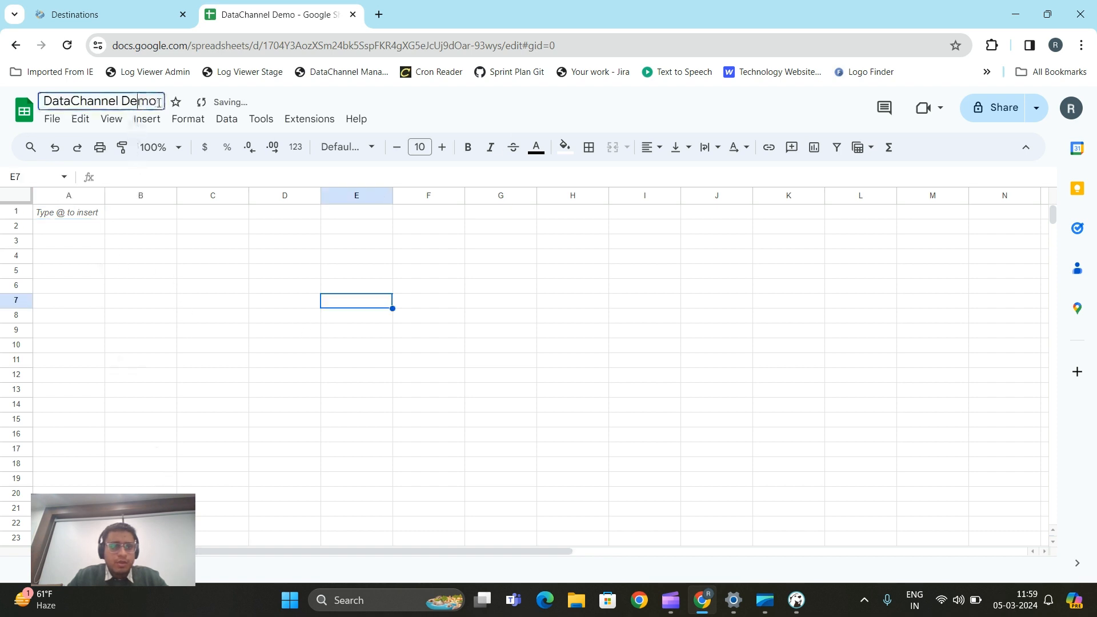
text(for Reverse)
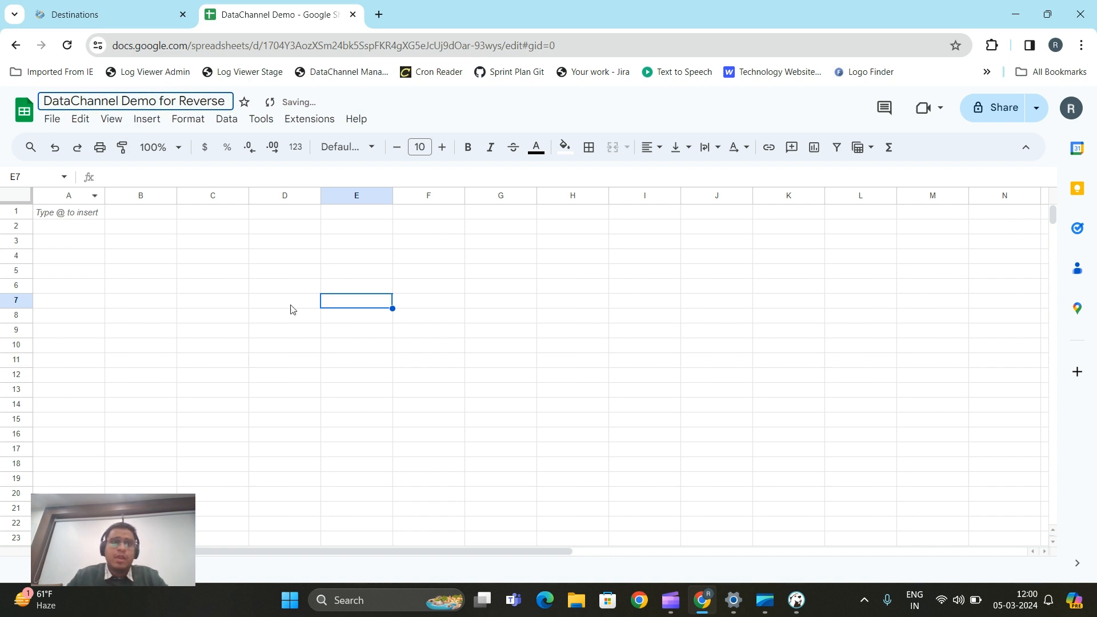
click(315, 331)
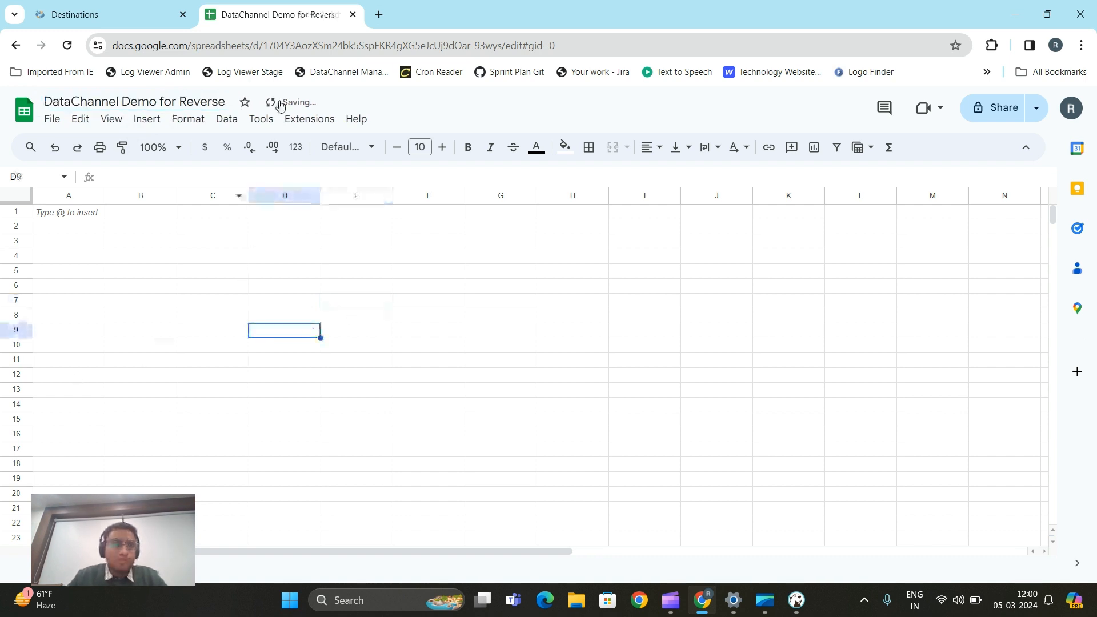
click(110, 258)
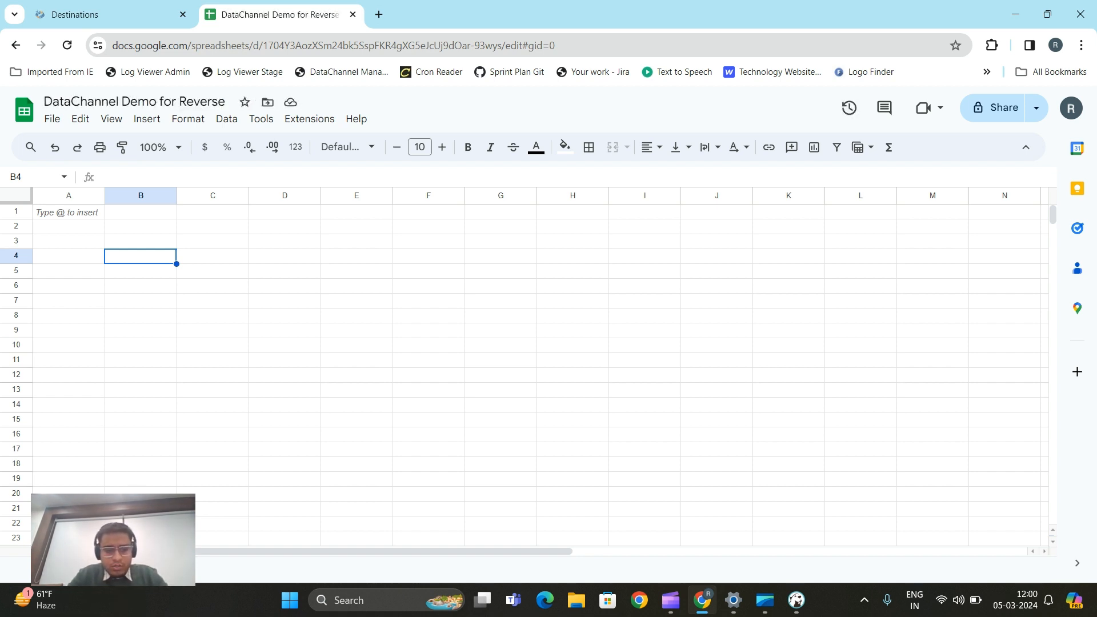
click(224, 349)
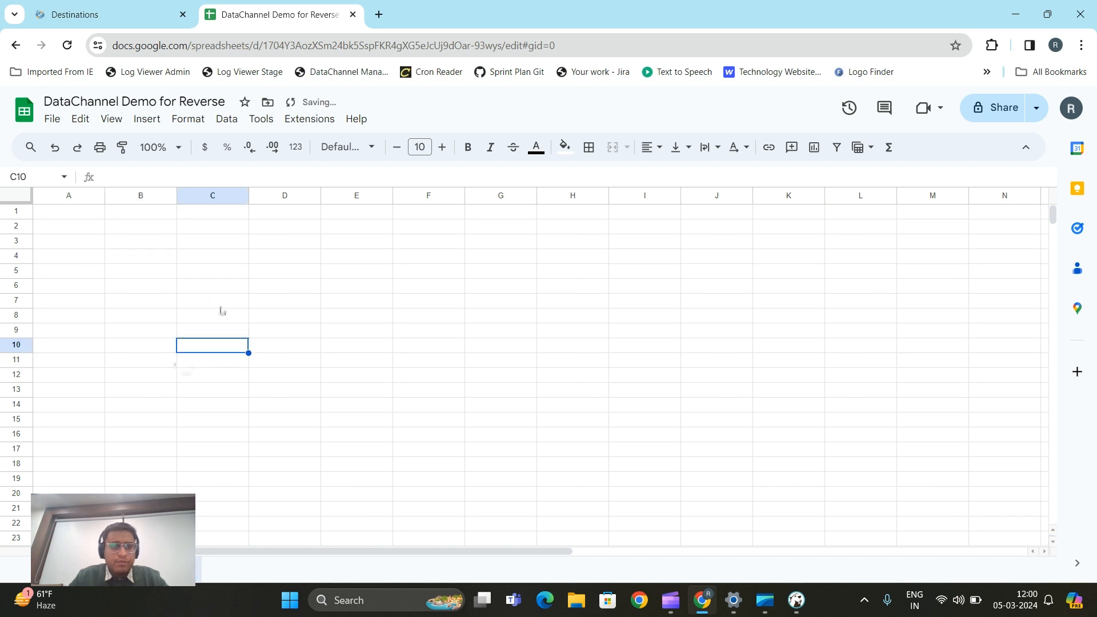
click(76, 211)
Switch back to DataChannel's GoogleSheets Export destination and start creating a new data sync.
click(121, 13)
scroll(633, 315, down, 2)
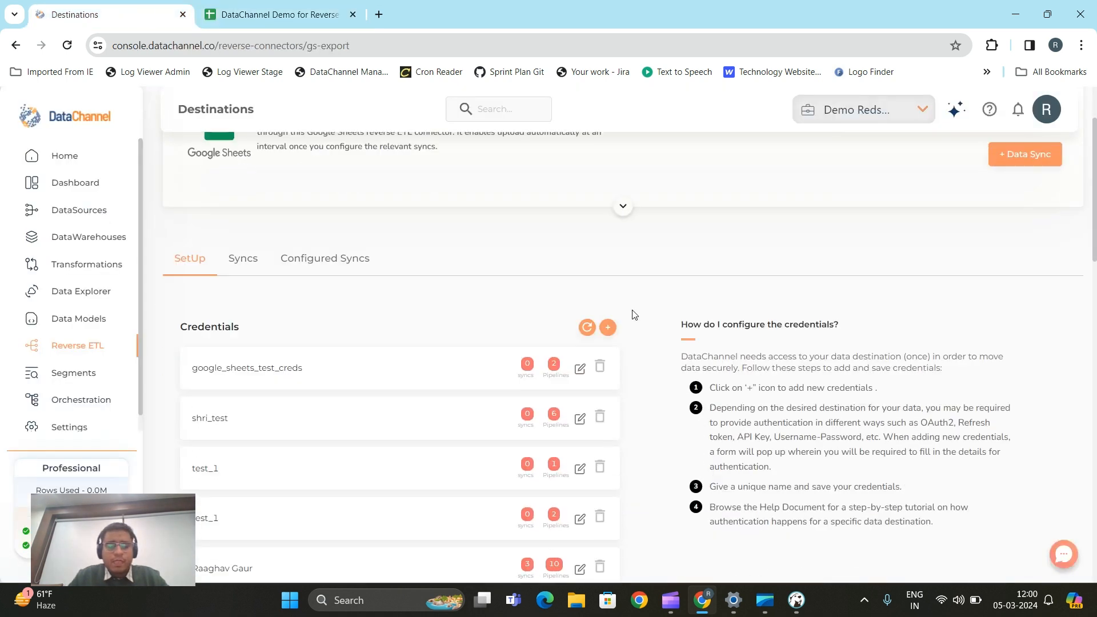
scroll(633, 314, up, 2)
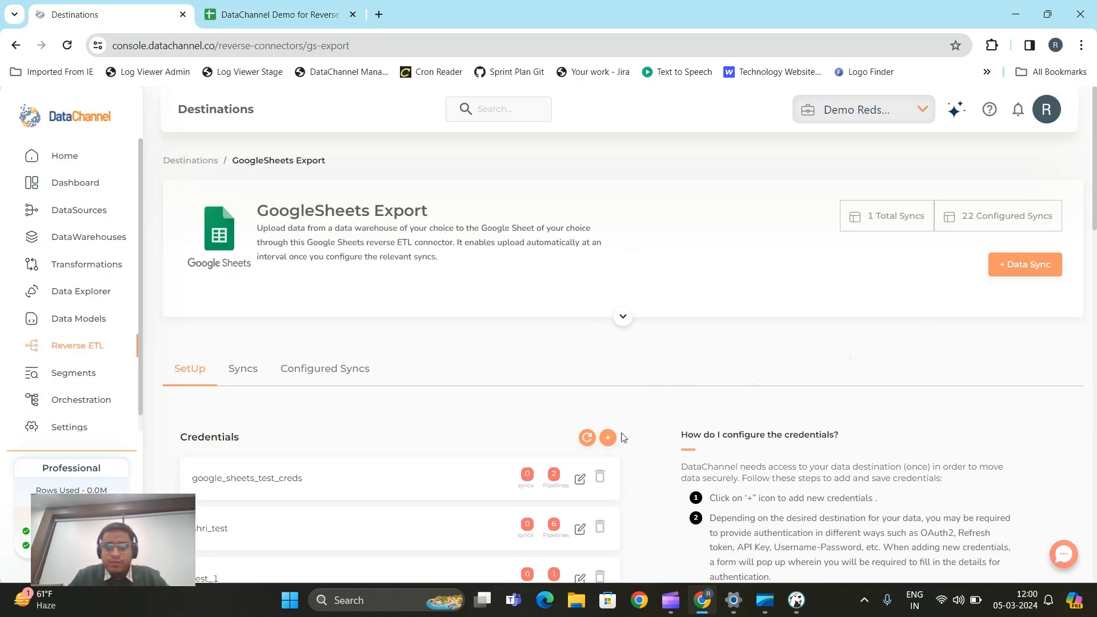
click(1049, 266)
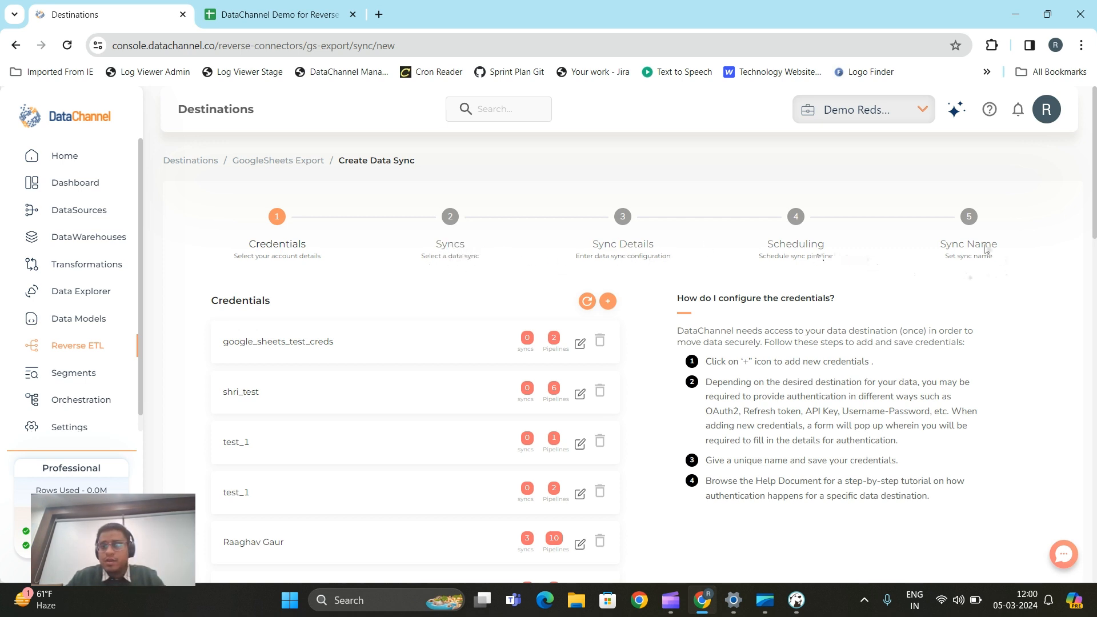
Look through the saved Google Sheets credentials available for the new data sync.
scroll(913, 293, down, 5)
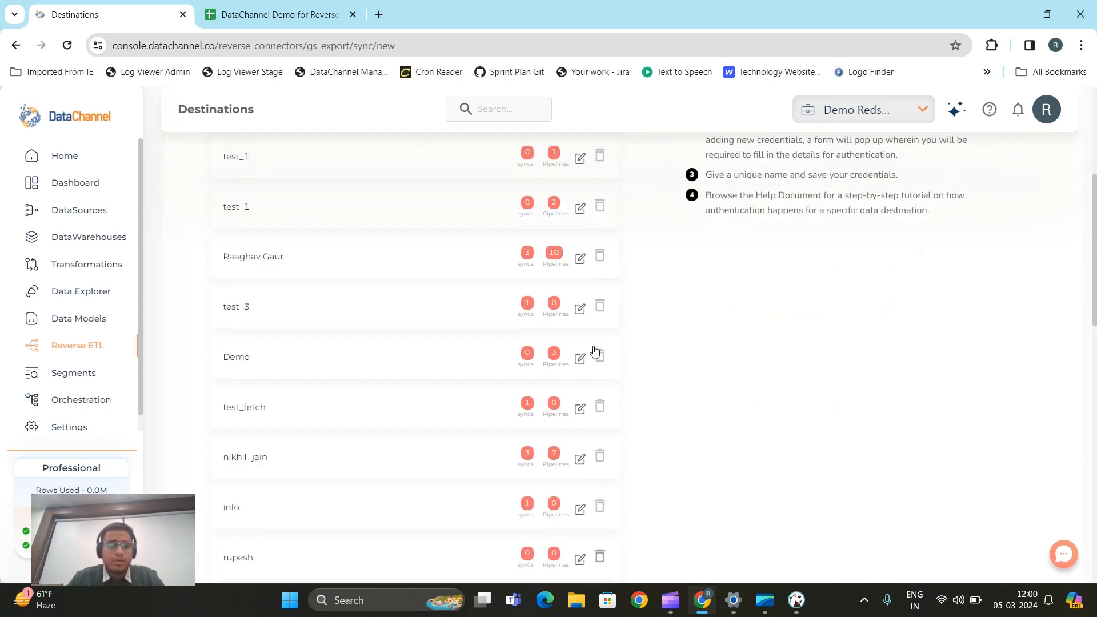
scroll(397, 330, up, 5)
scroll(379, 342, down, 5)
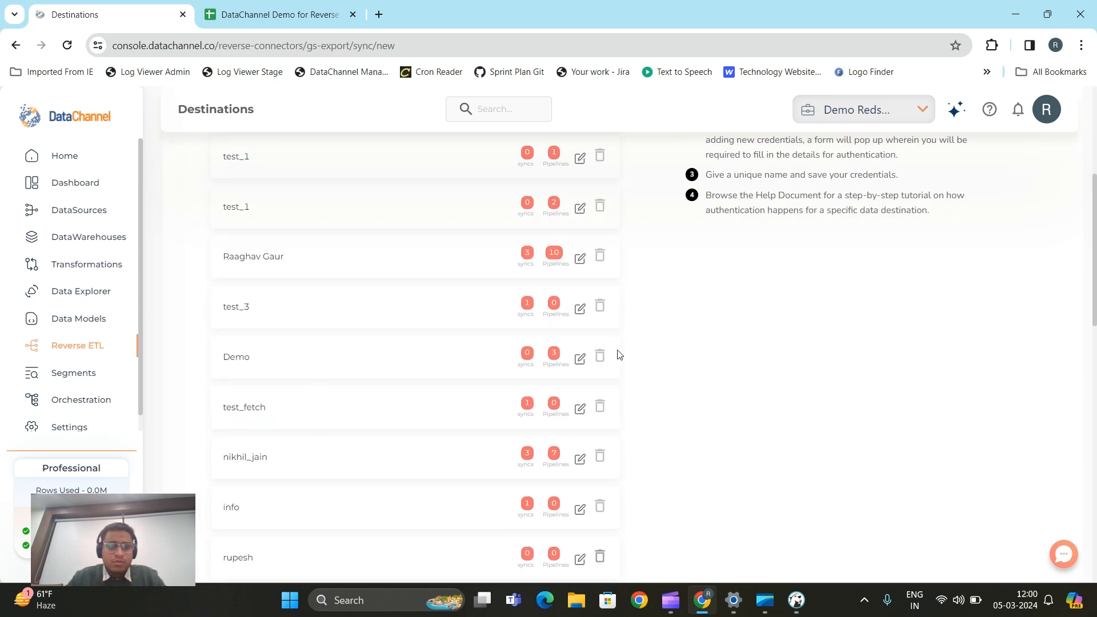
scroll(478, 326, up, 5)
scroll(348, 381, down, 5)
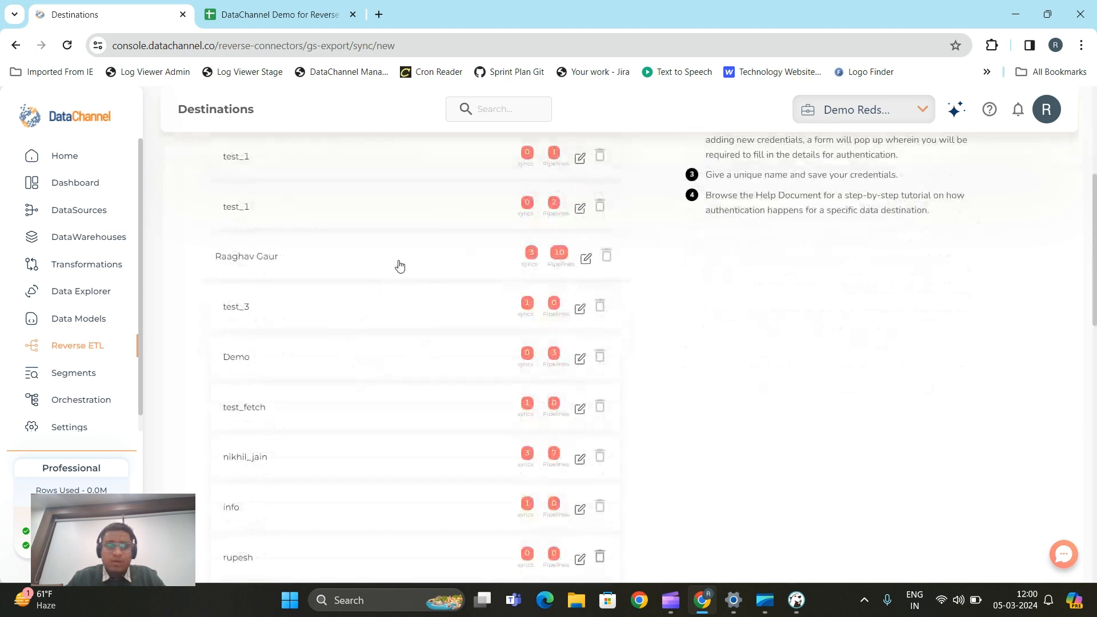
scroll(478, 282, up, 4)
click(607, 229)
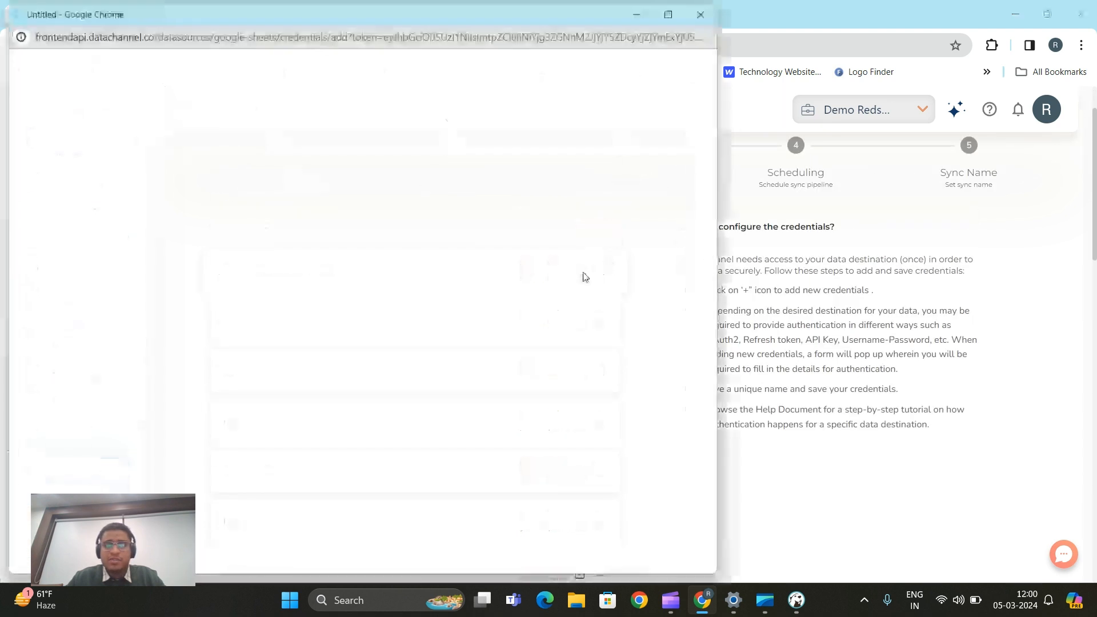
click(230, 138)
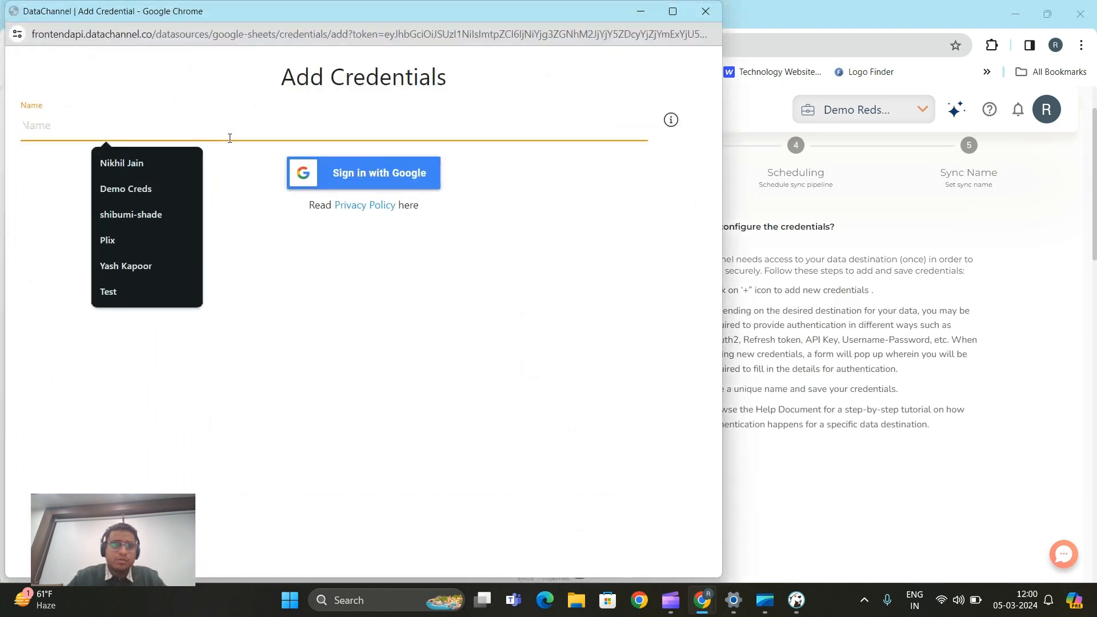
text(Raagha)
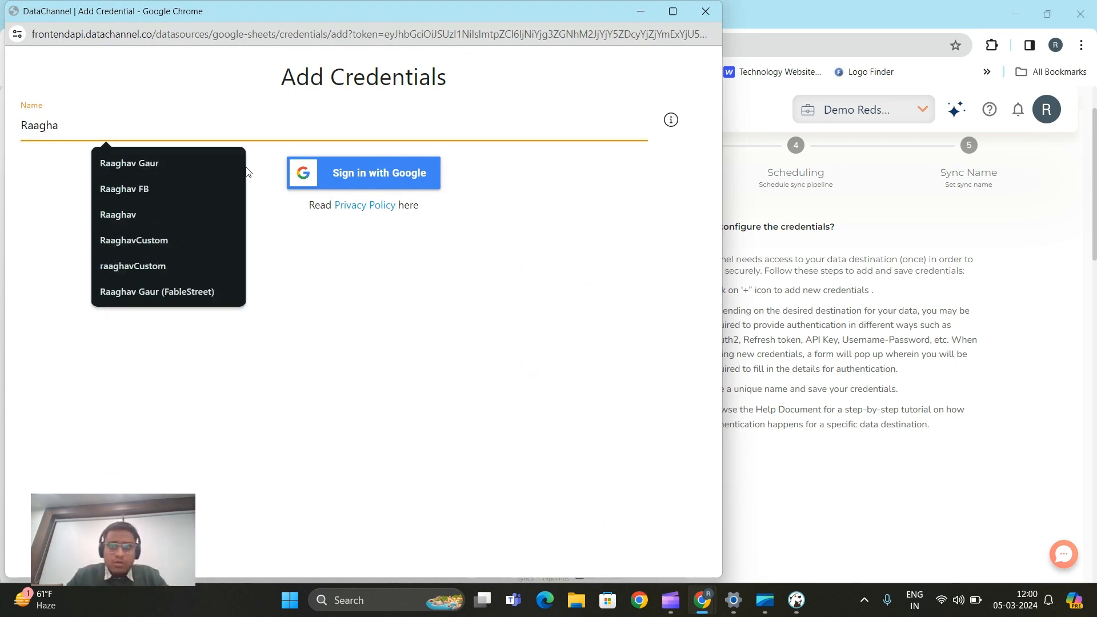
click(706, 11)
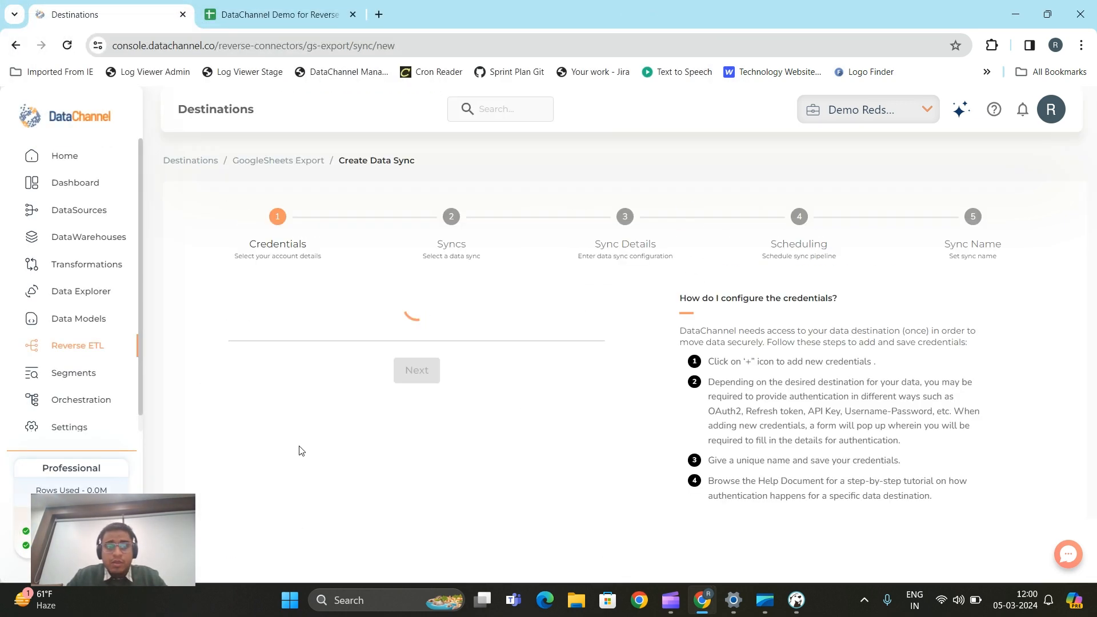
Open the saved Google Sheets credential listed between test_1 and test_3 for editing.
scroll(313, 392, down, 3)
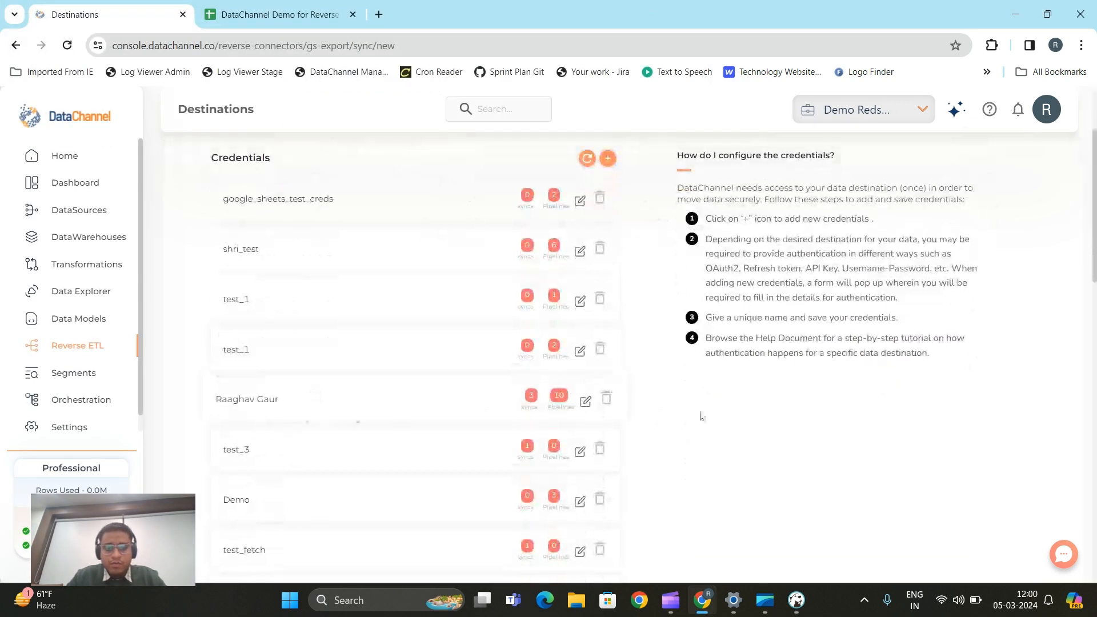
click(586, 402)
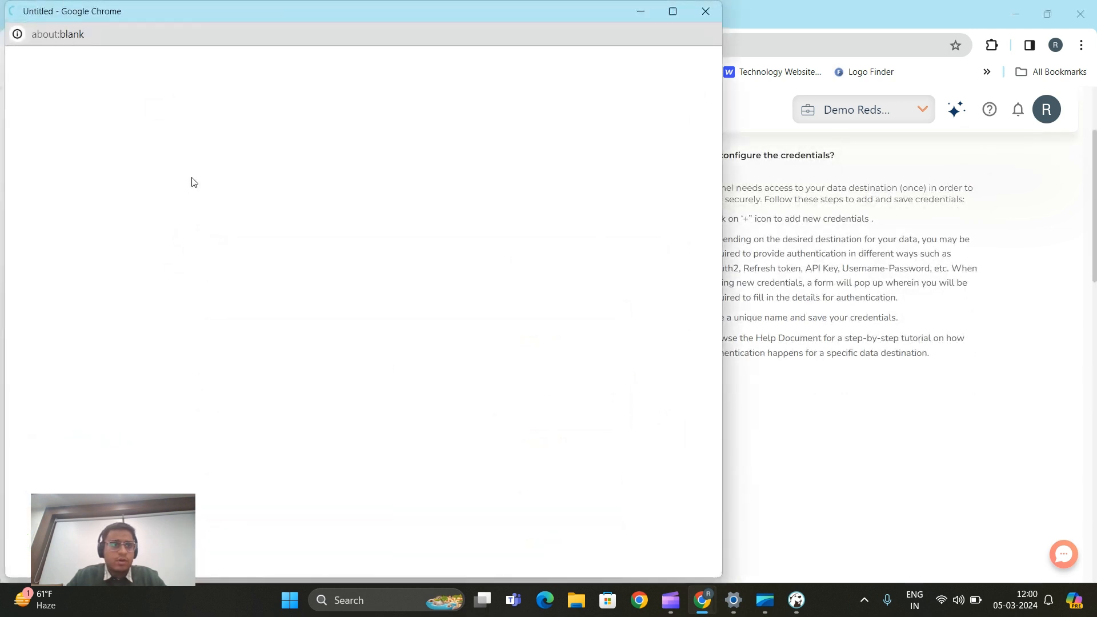
Enter the credential's name and sign in to Google with the matching company account.
click(159, 123)
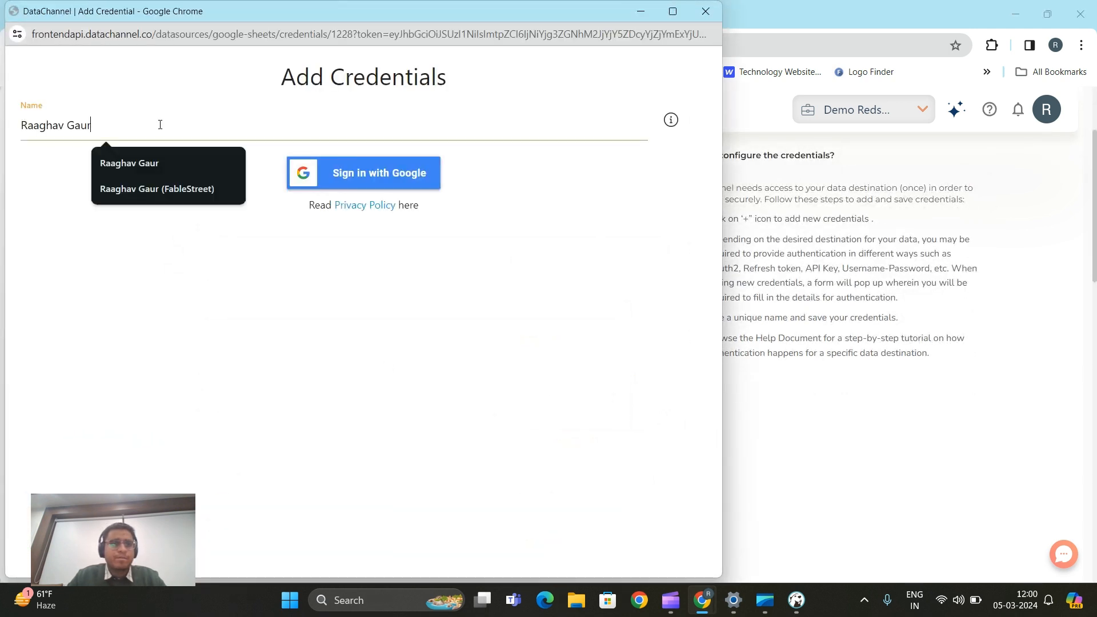
click(194, 271)
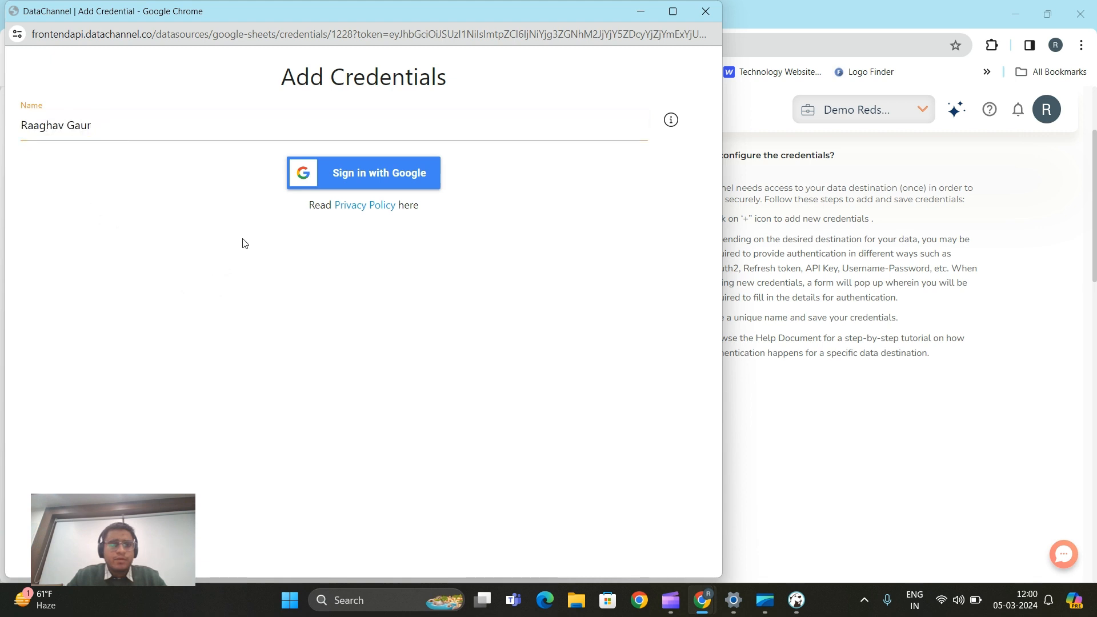
click(377, 177)
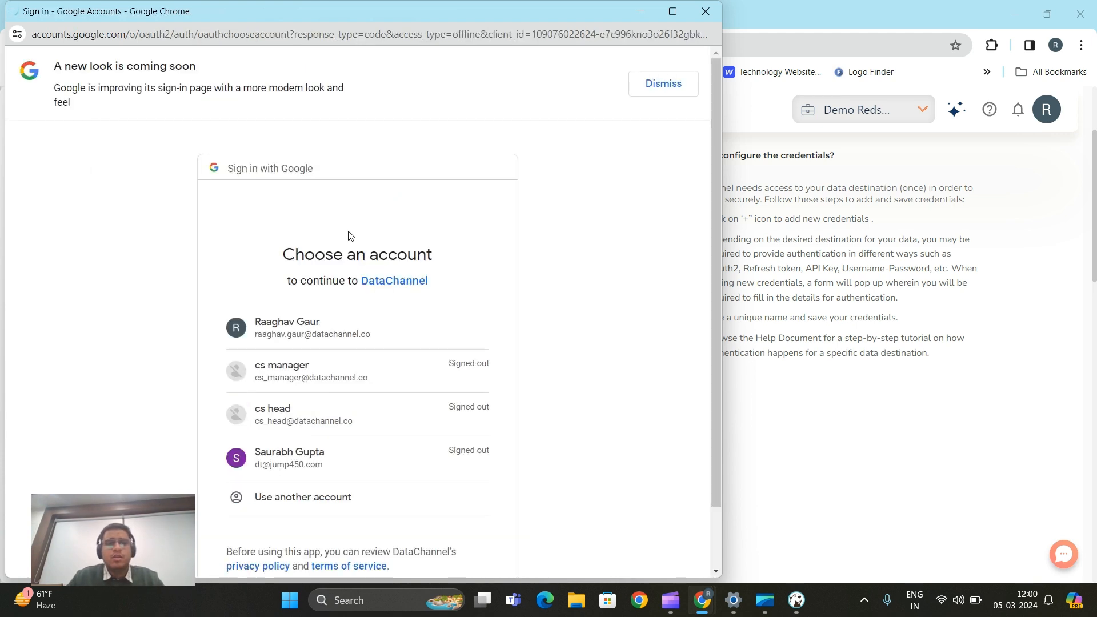
click(343, 251)
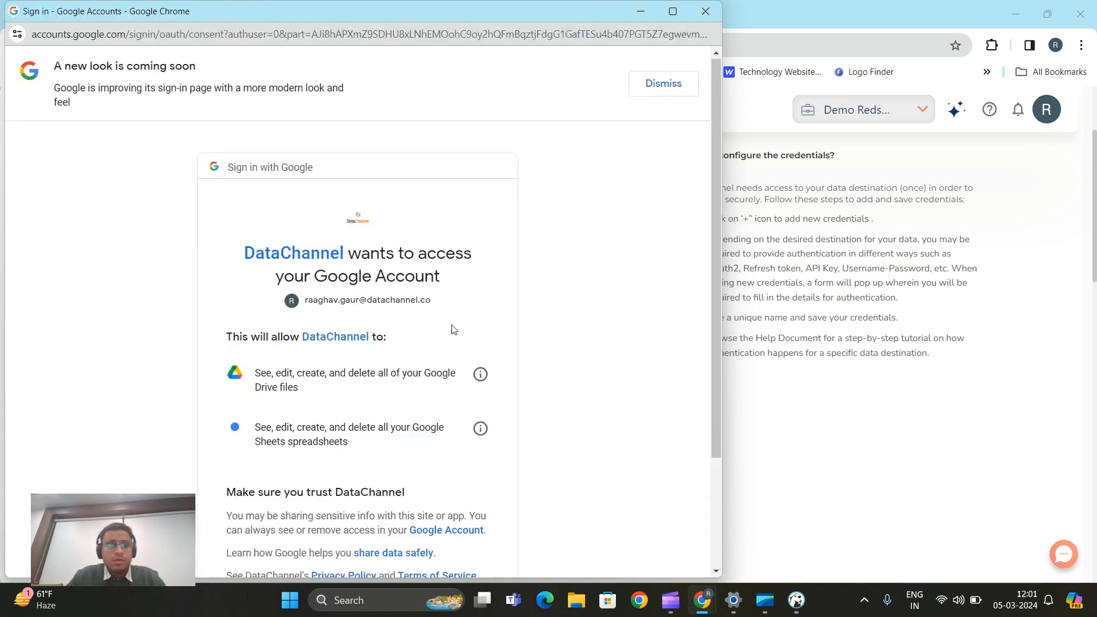
Review the requested permissions and allow DataChannel to access the account's Google Drive files and Google Sheets spreadsheets.
scroll(451, 330, down, 3)
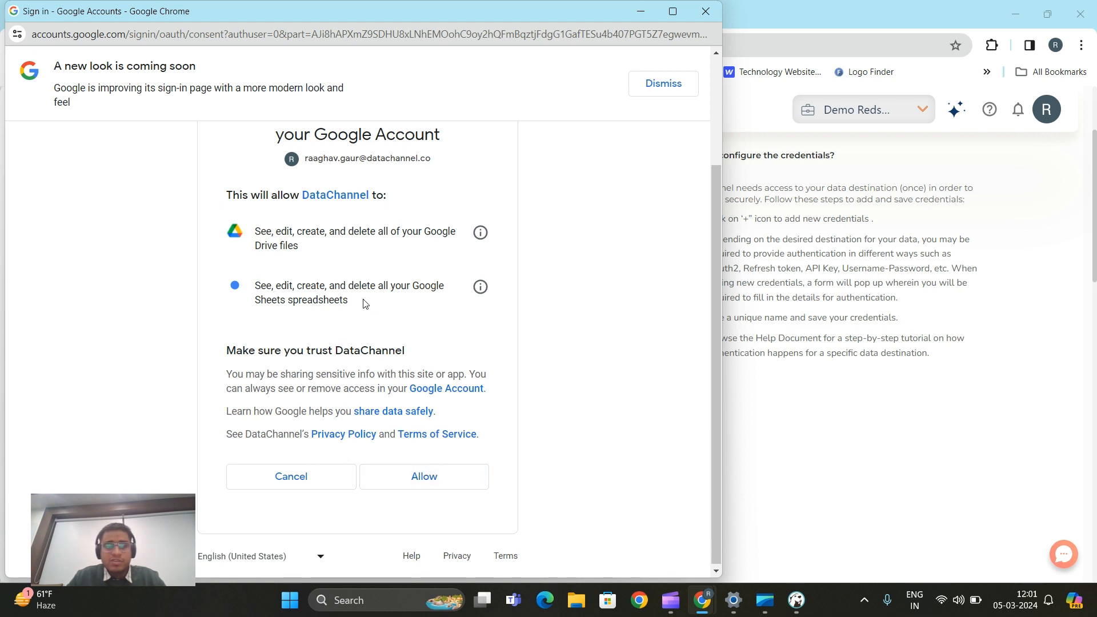
drag(366, 303, 255, 283)
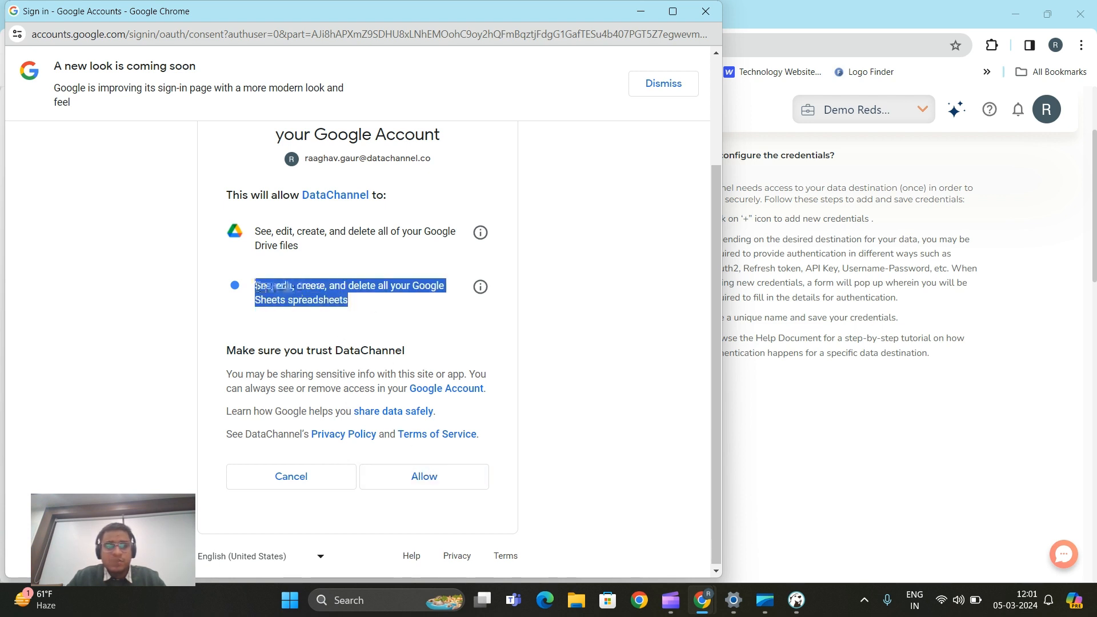
click(573, 296)
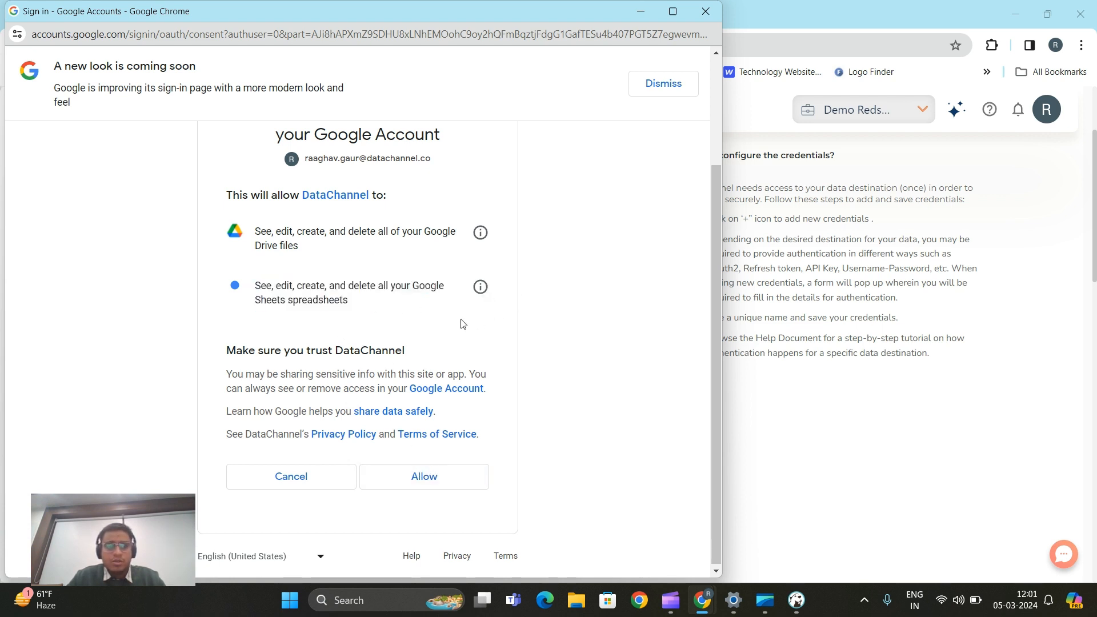
click(437, 477)
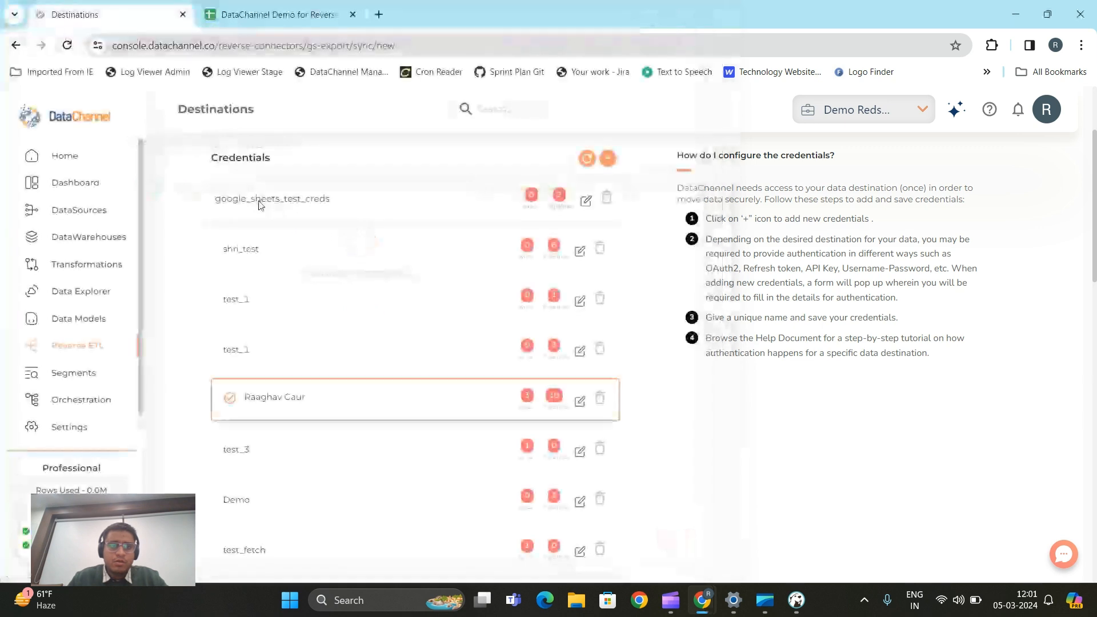
Keep the authorized Google credential selected and proceed to the Syncs stage of the data sync setup.
scroll(708, 346, down, 8)
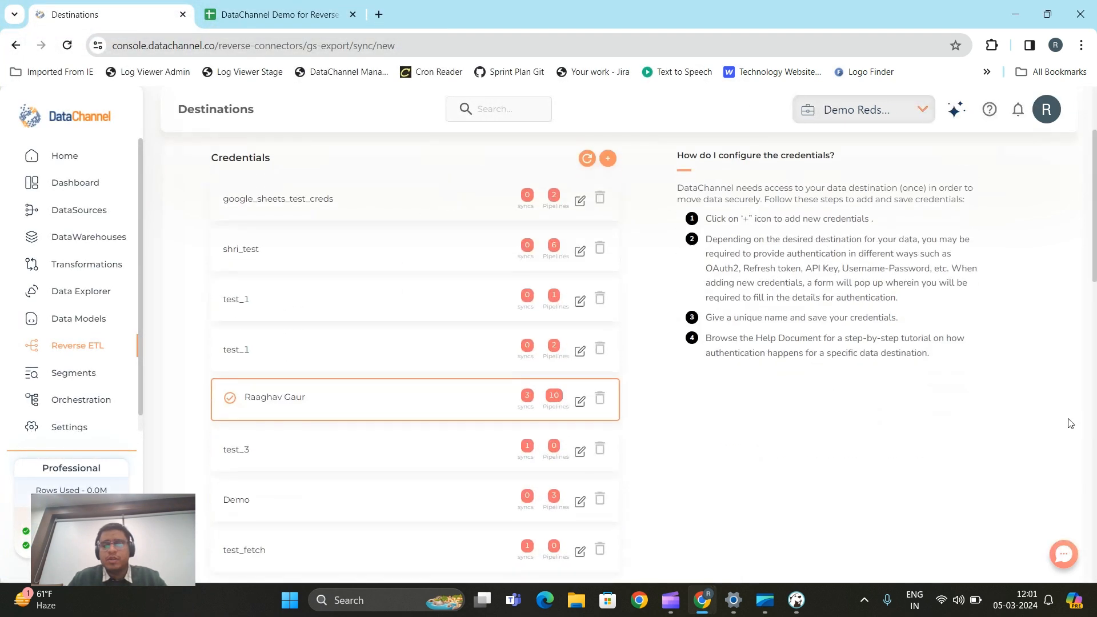
scroll(470, 344, up, 4)
scroll(855, 379, down, 8)
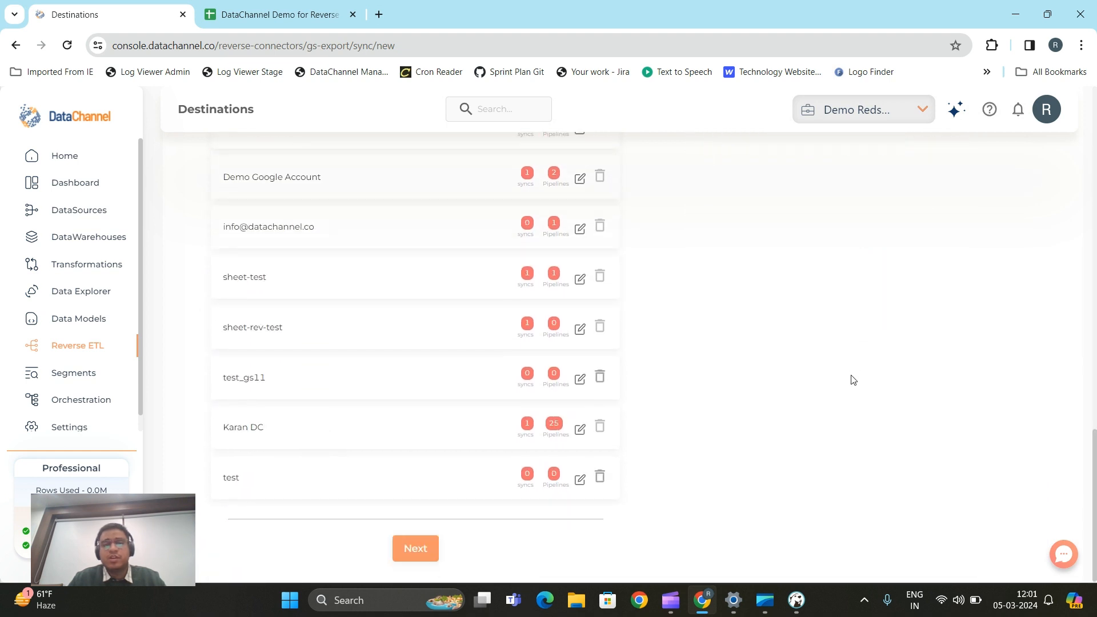
click(419, 553)
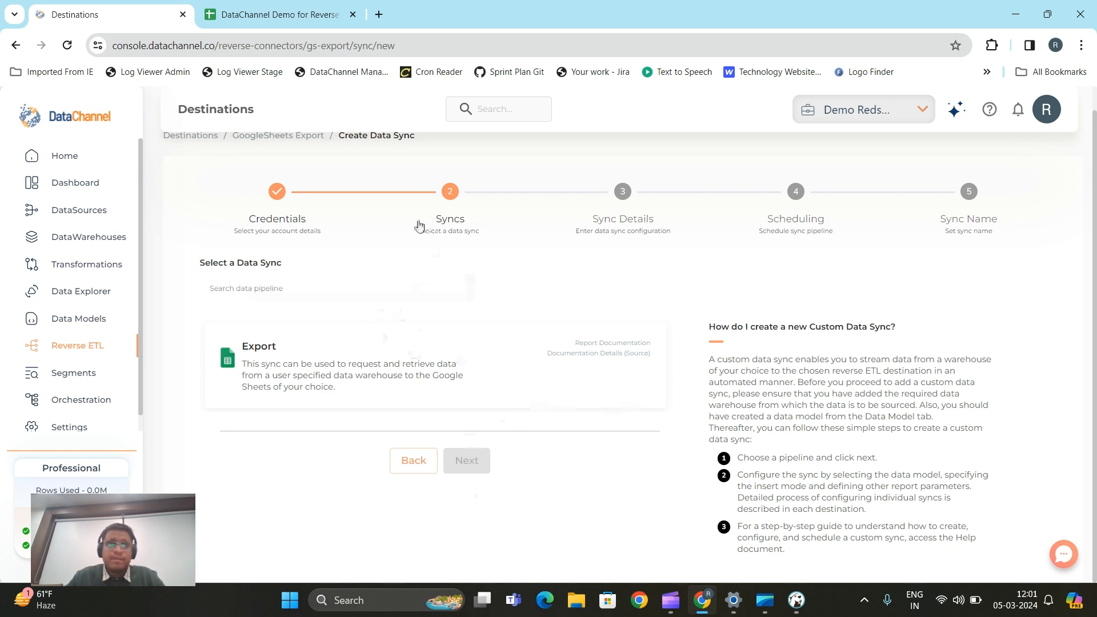
Choose the Export data sync for Google Sheets and proceed to its sync details.
scroll(458, 284, up, 1)
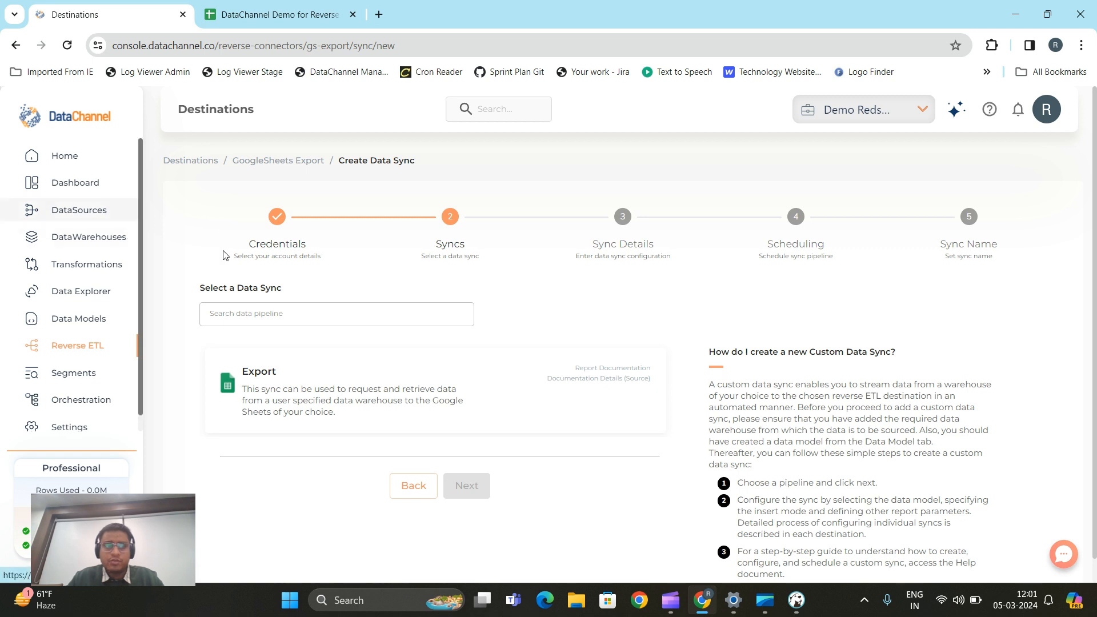
click(323, 408)
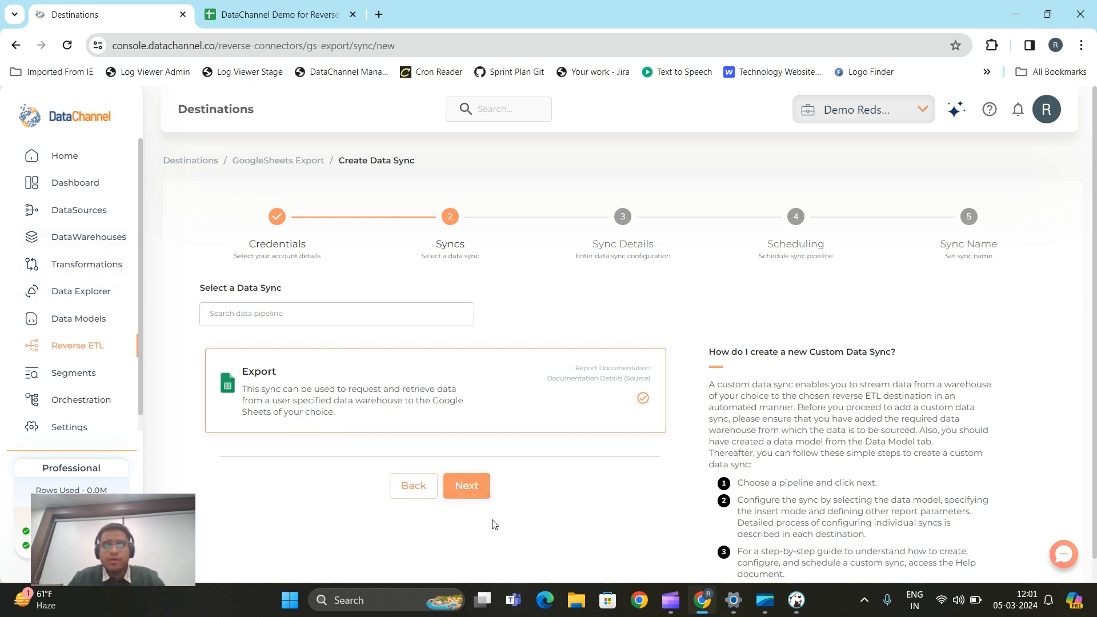
click(466, 490)
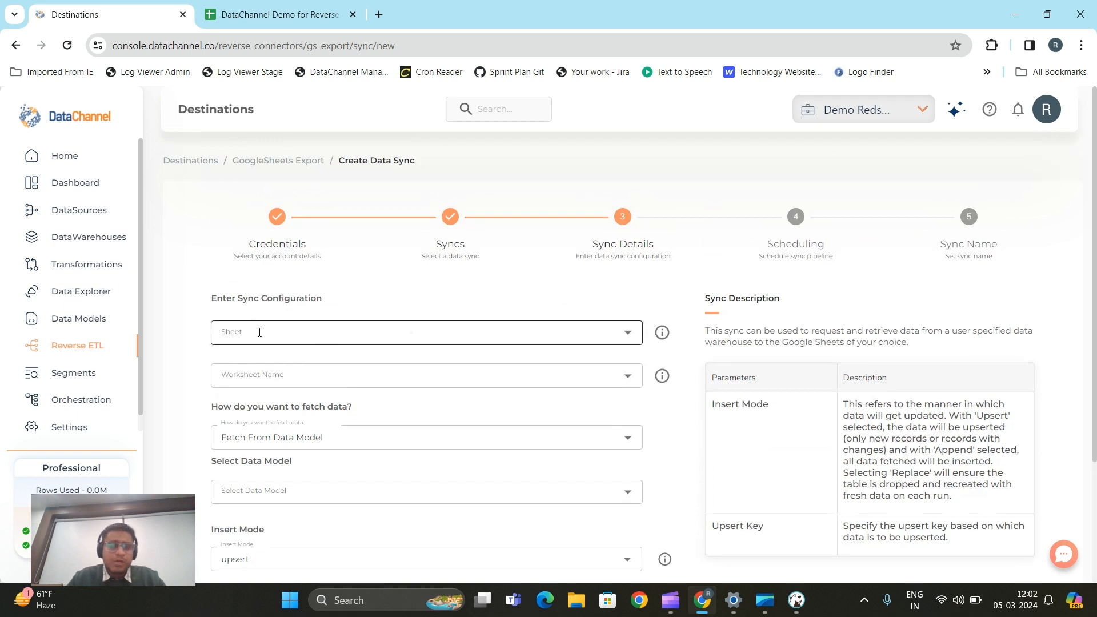
Set the destination sheet to DataChannel Demo for Reverse and its worksheet to Reverse Case 1 - 0.
click(294, 334)
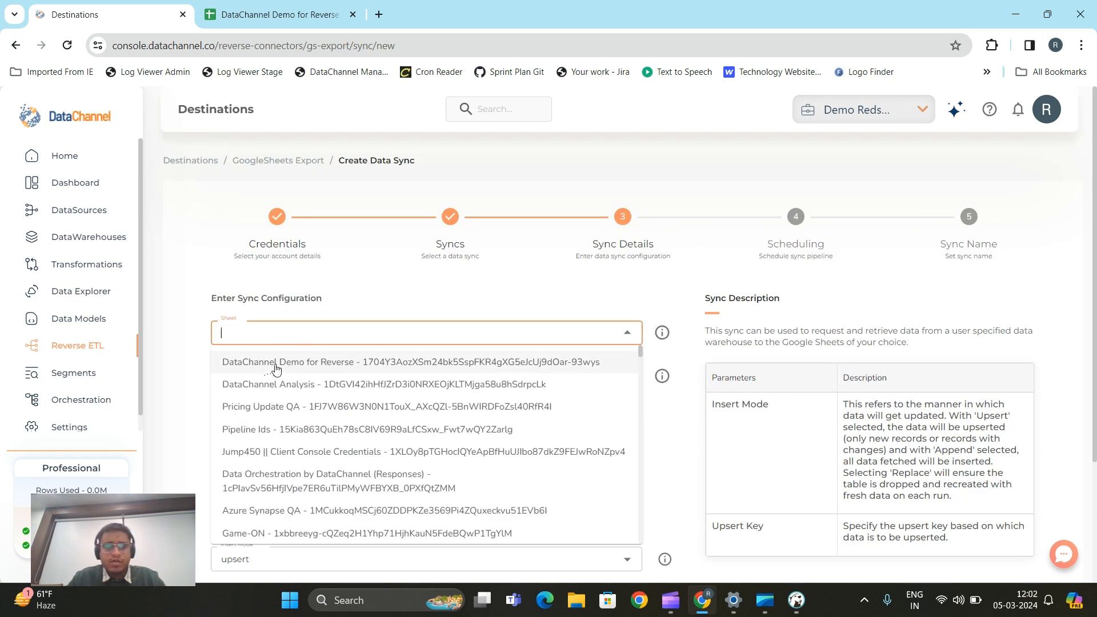
click(293, 365)
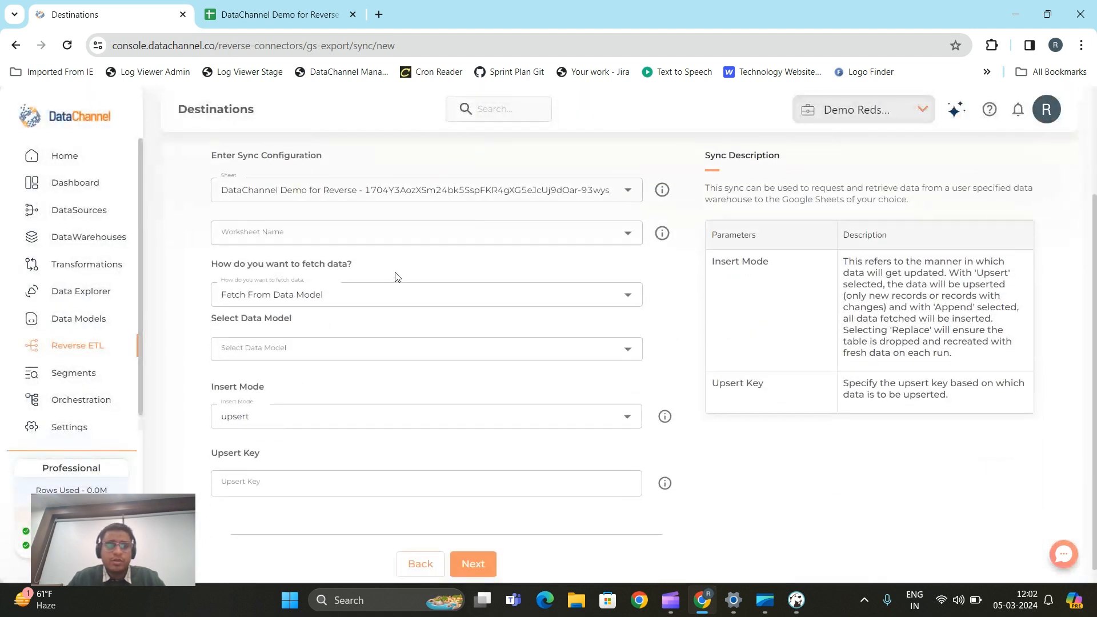
click(427, 375)
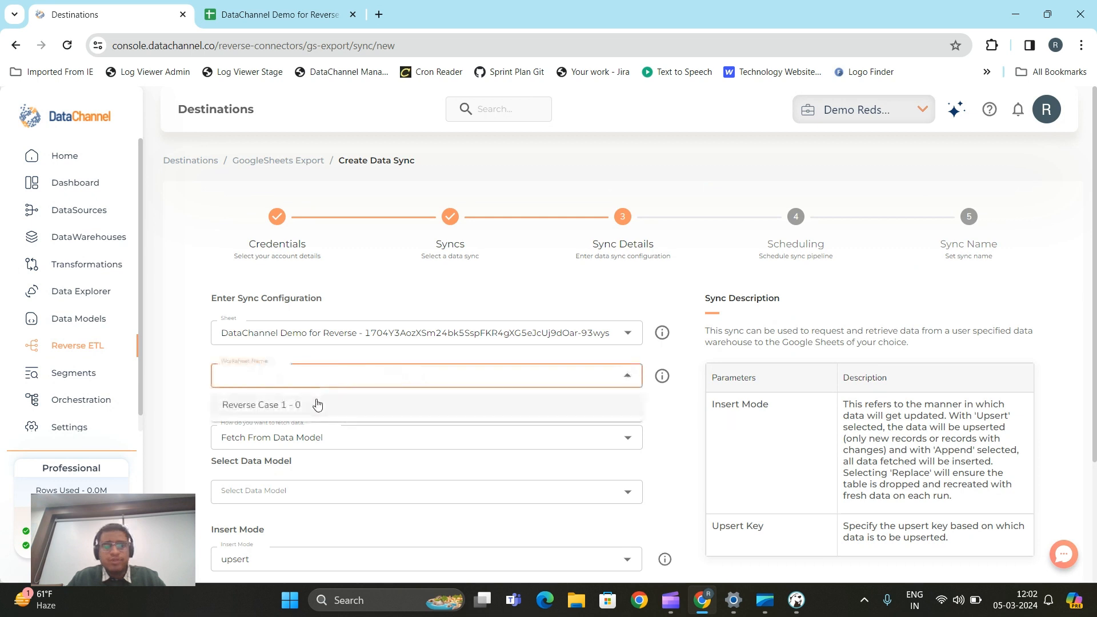
click(278, 14)
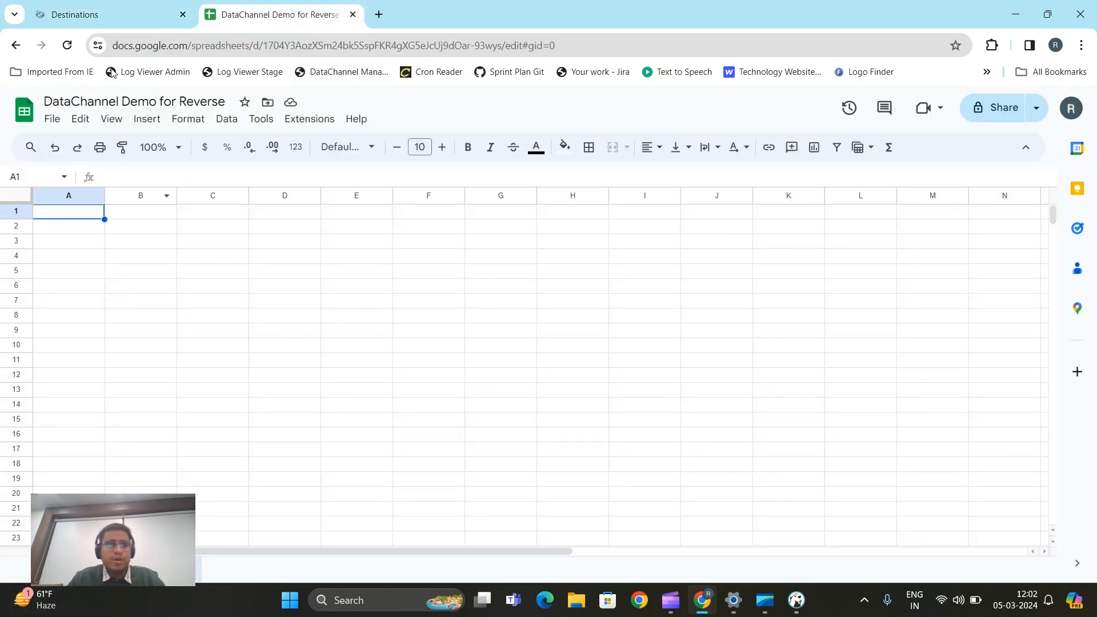
click(109, 16)
click(372, 384)
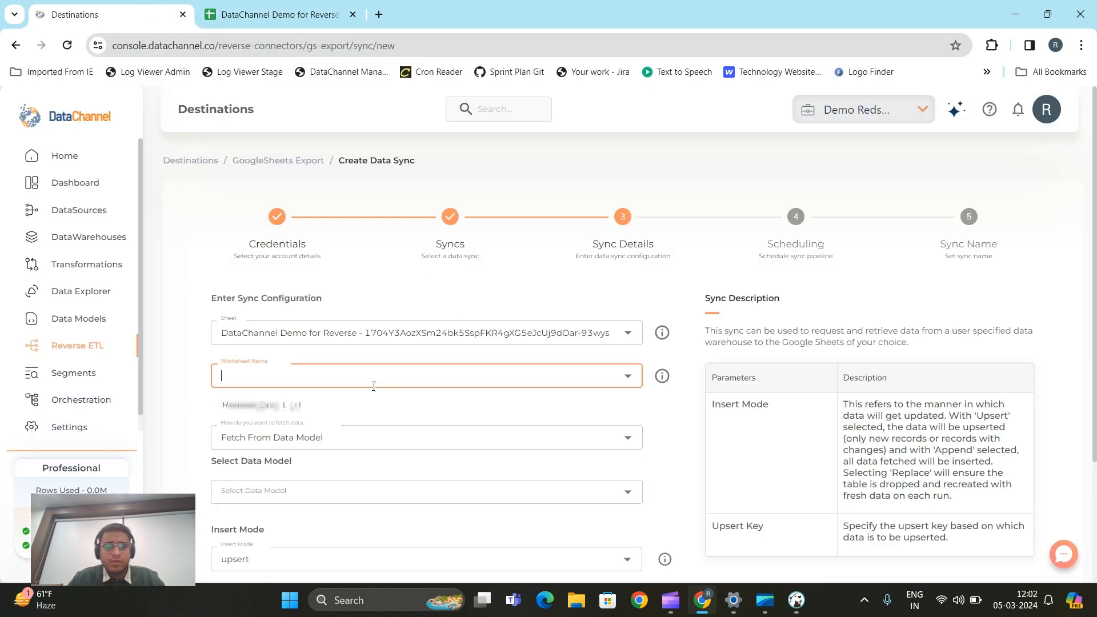
click(328, 407)
Set the data fetch method to Fetch From Table/View and choose dc_demo_redshift_redshift as the data warehouse.
scroll(675, 412, down, 3)
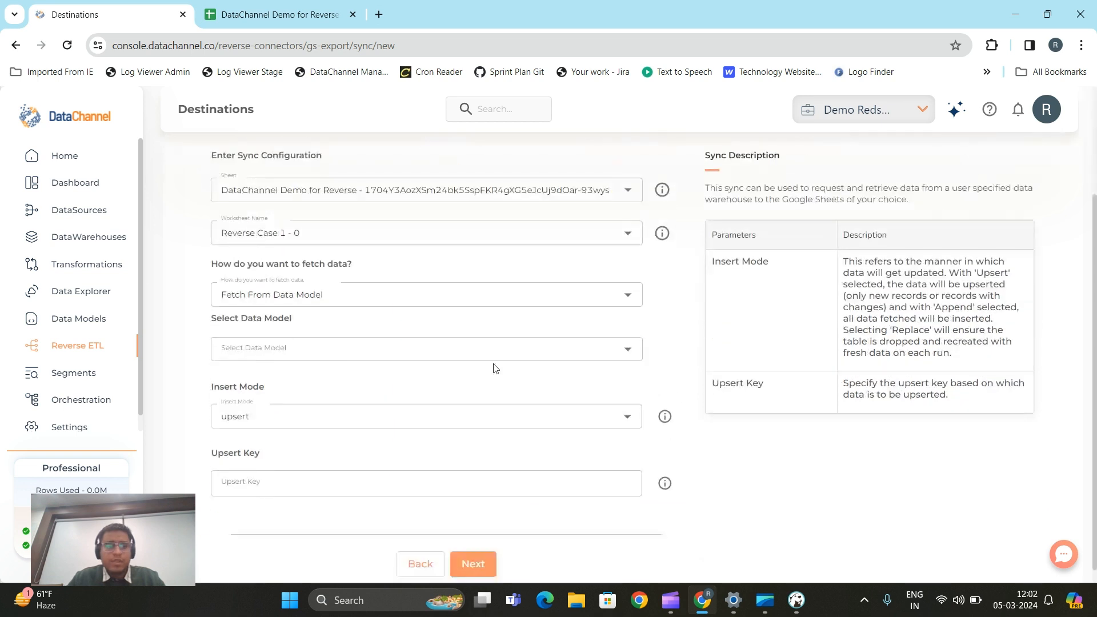
click(341, 294)
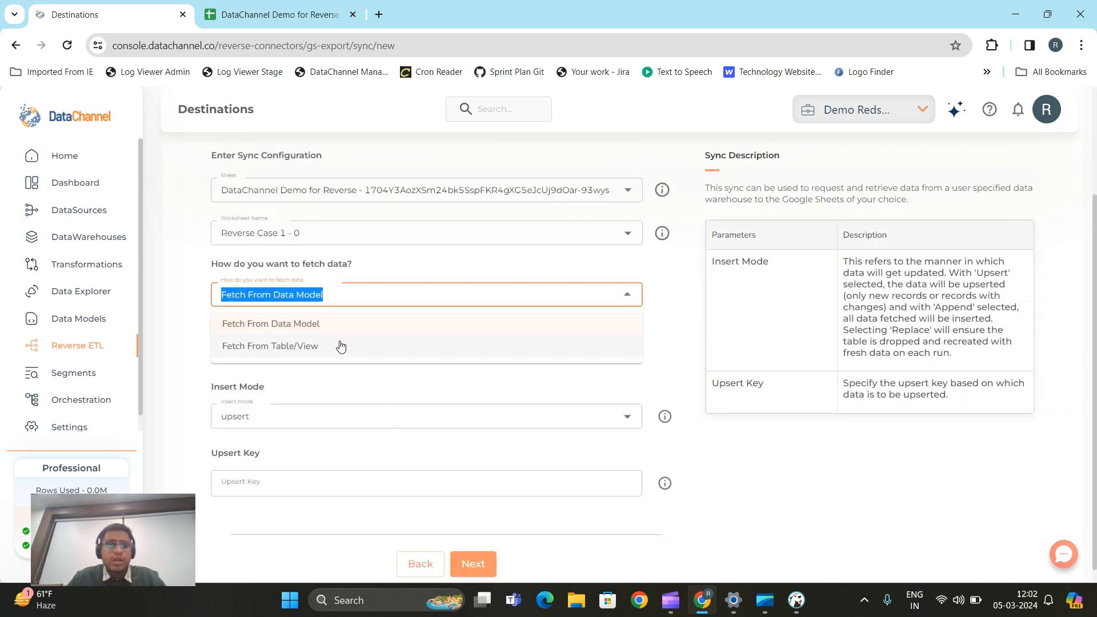
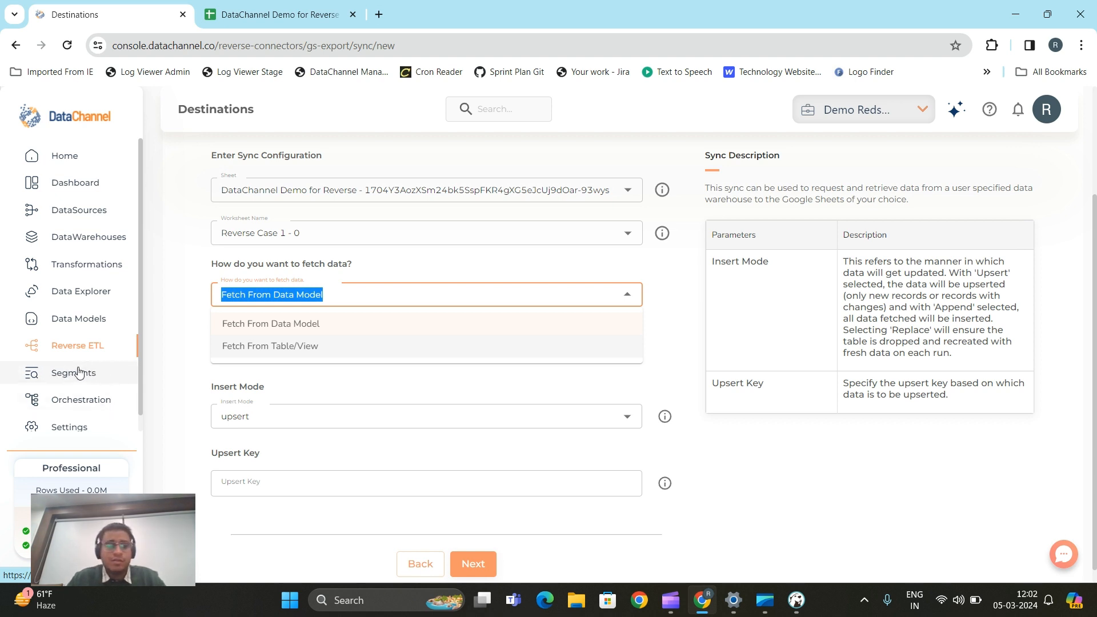
click(178, 301)
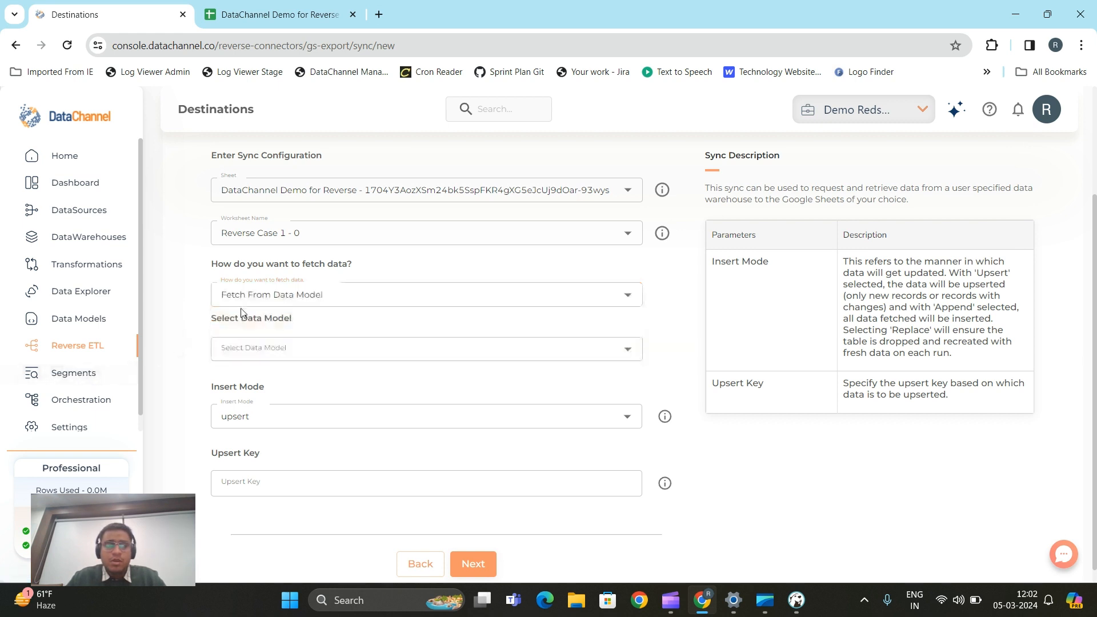
click(242, 307)
click(301, 348)
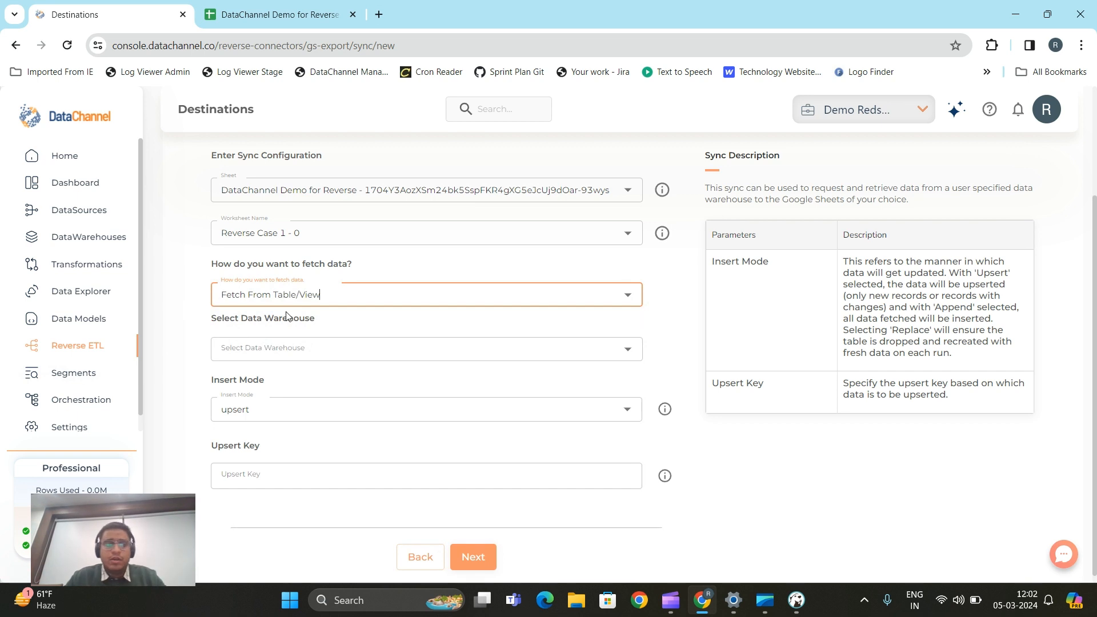
click(336, 349)
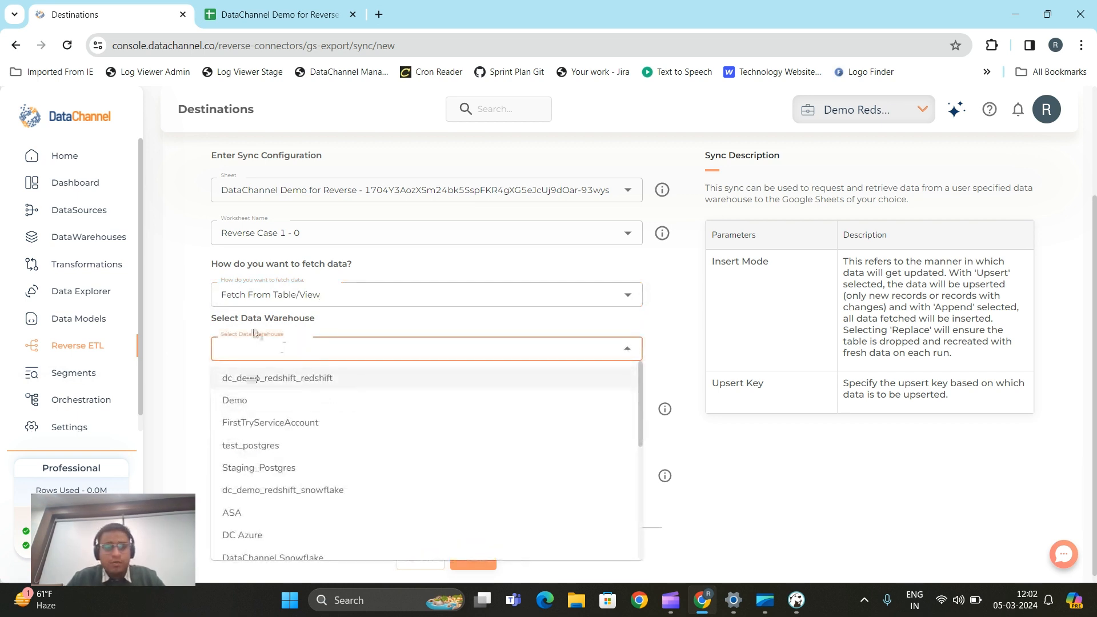
click(301, 385)
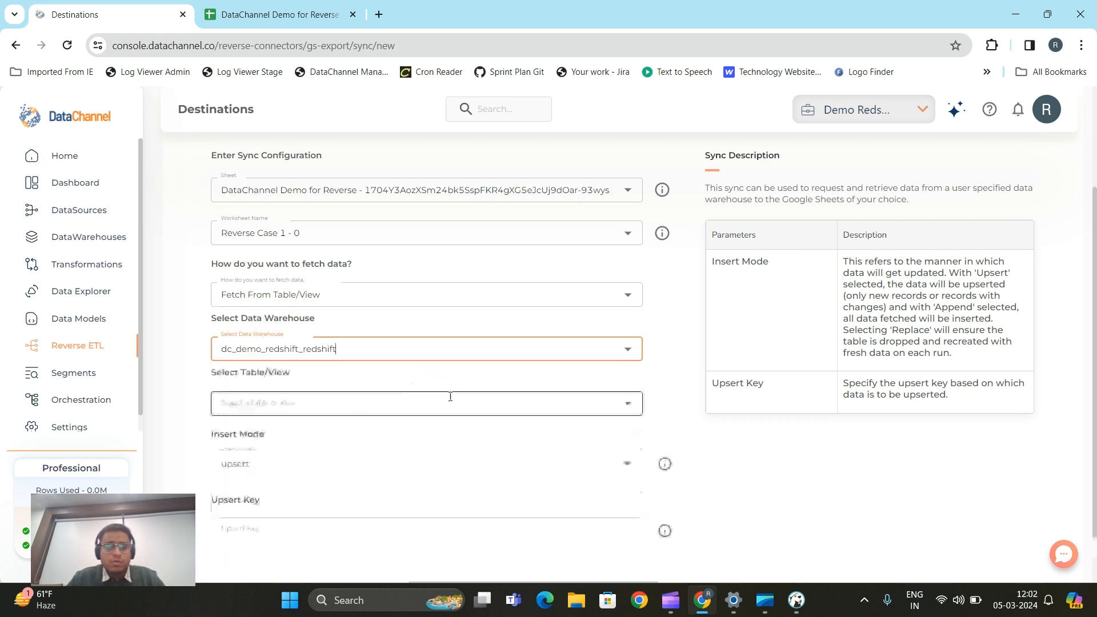
Select vc_sample_vendorforecastingreport as the source table or view for the sync.
scroll(857, 491, down, 2)
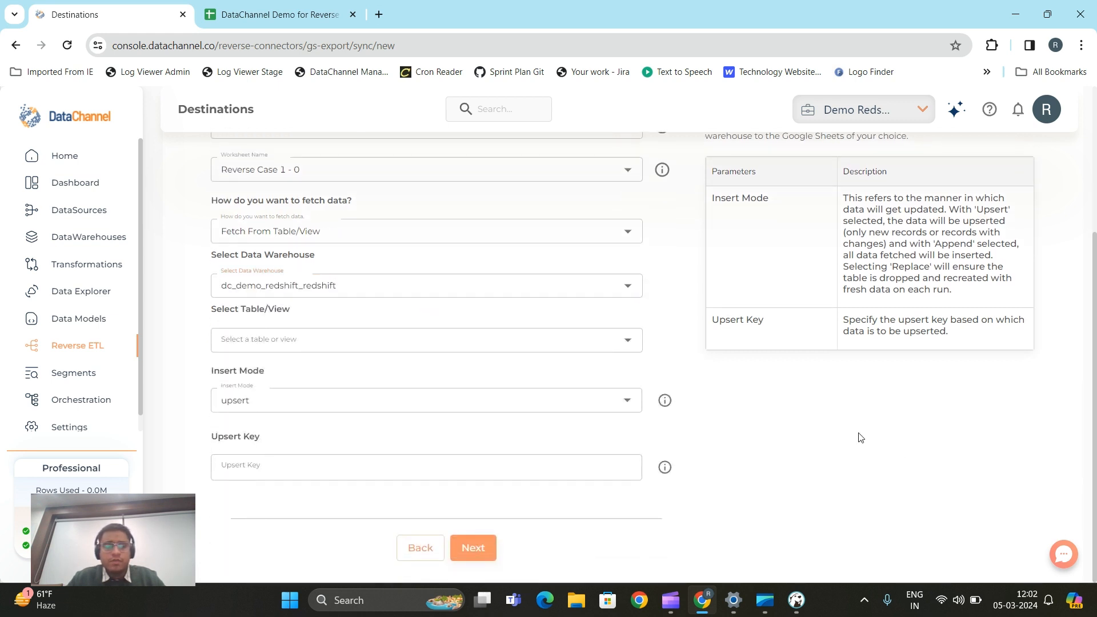
click(544, 347)
scroll(298, 363, up, 1)
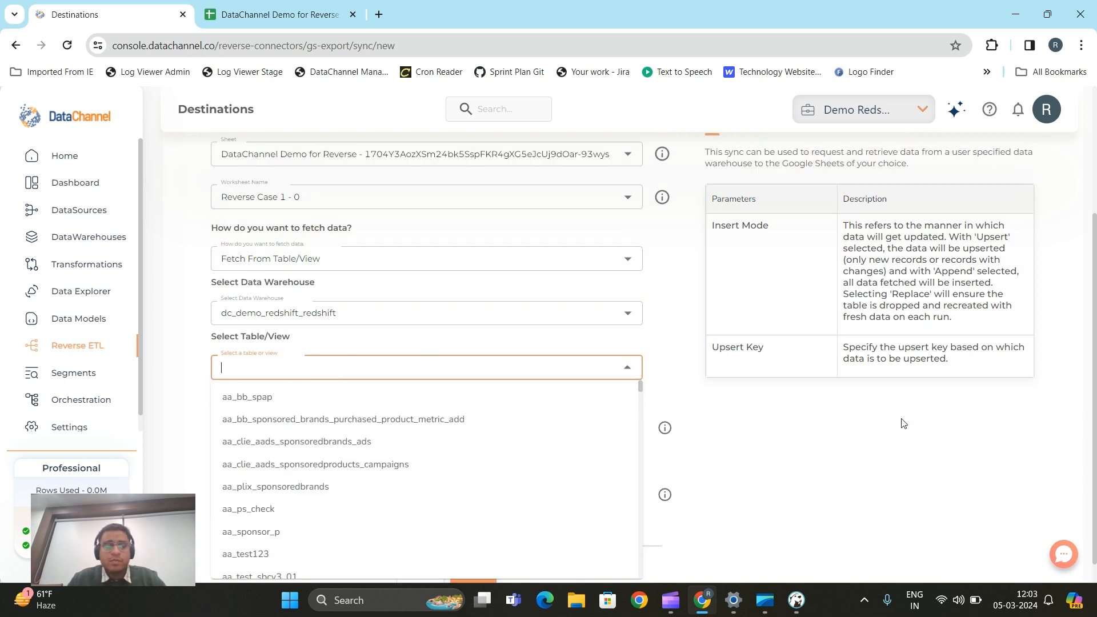
click(838, 461)
click(378, 364)
text(vc_sample_vendorforecastingreport)
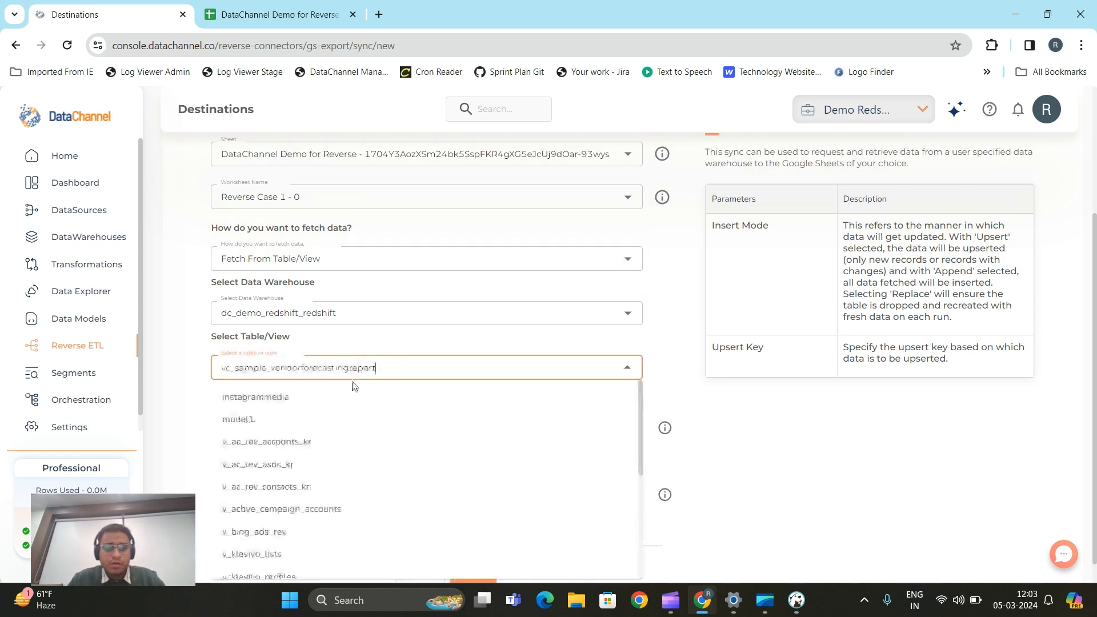
scroll(371, 392, down, 10)
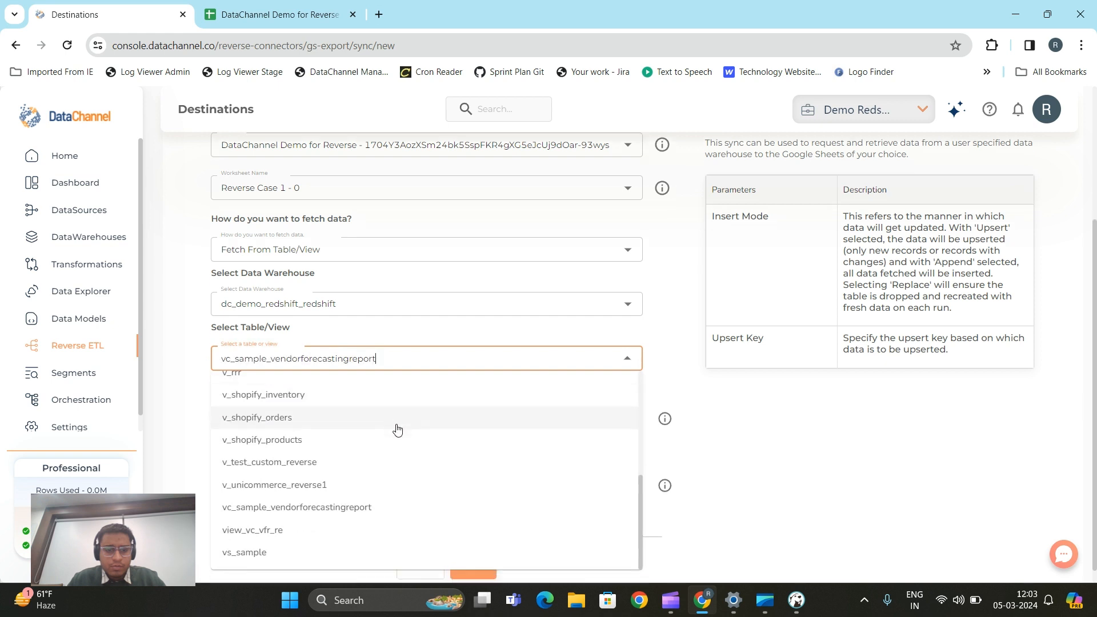
scroll(398, 429, down, 1)
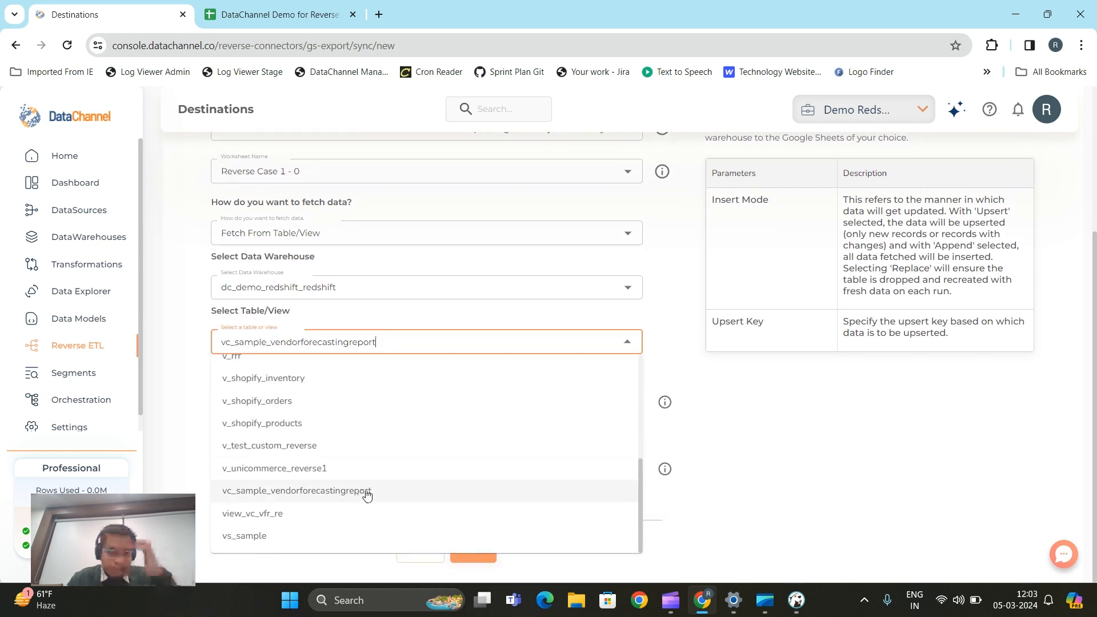
click(363, 493)
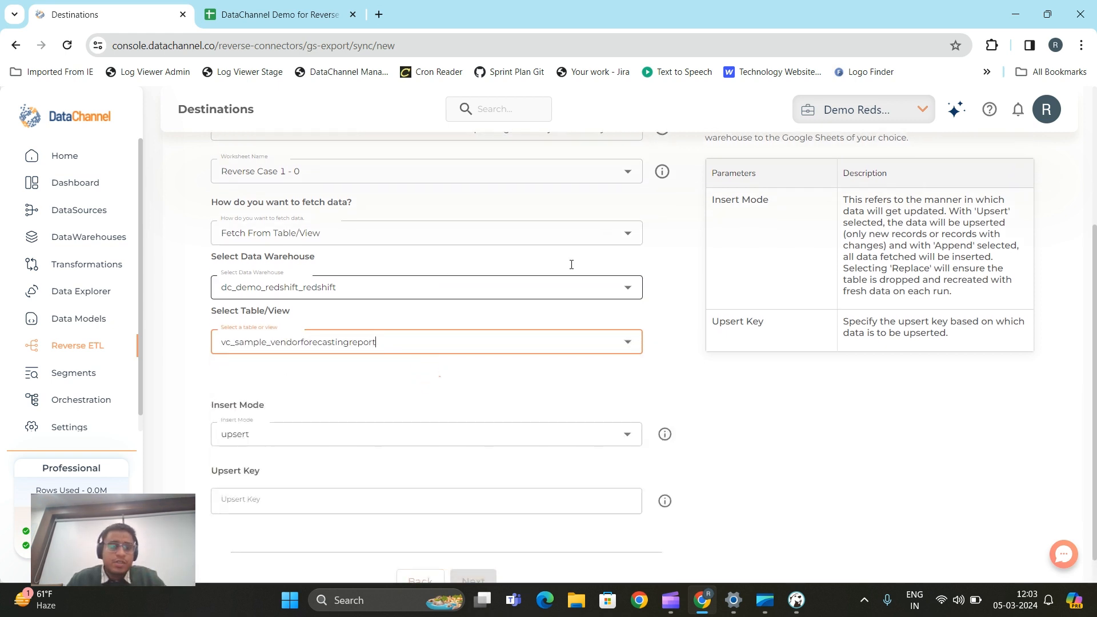
Set the fields selection to Select Specific Fields and exclude the row_id field.
scroll(651, 335, down, 4)
scroll(318, 228, up, 1)
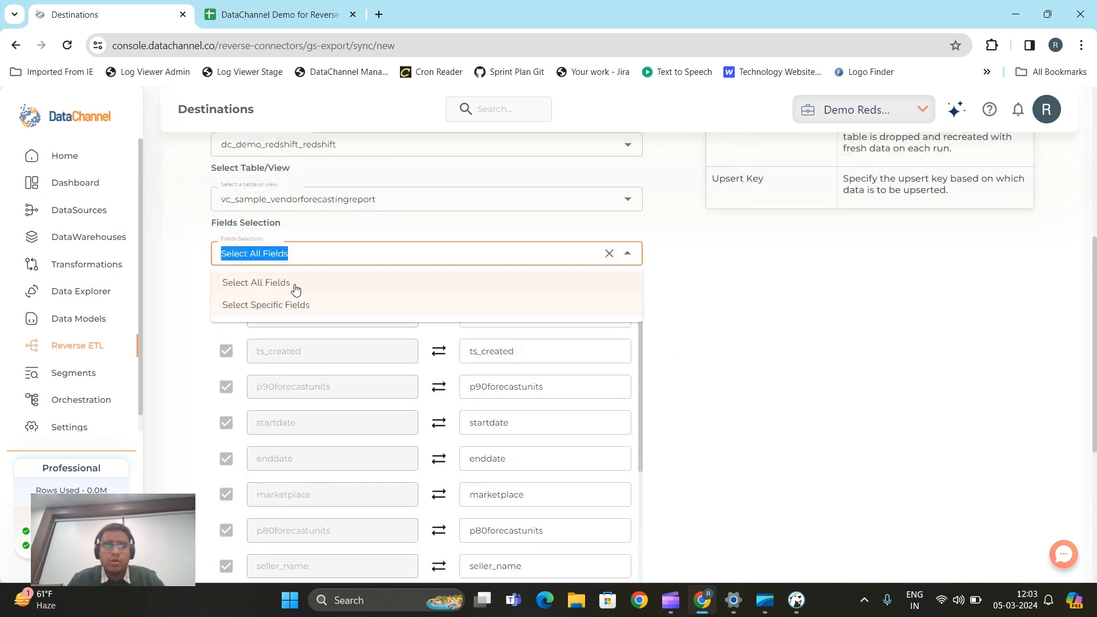
click(290, 307)
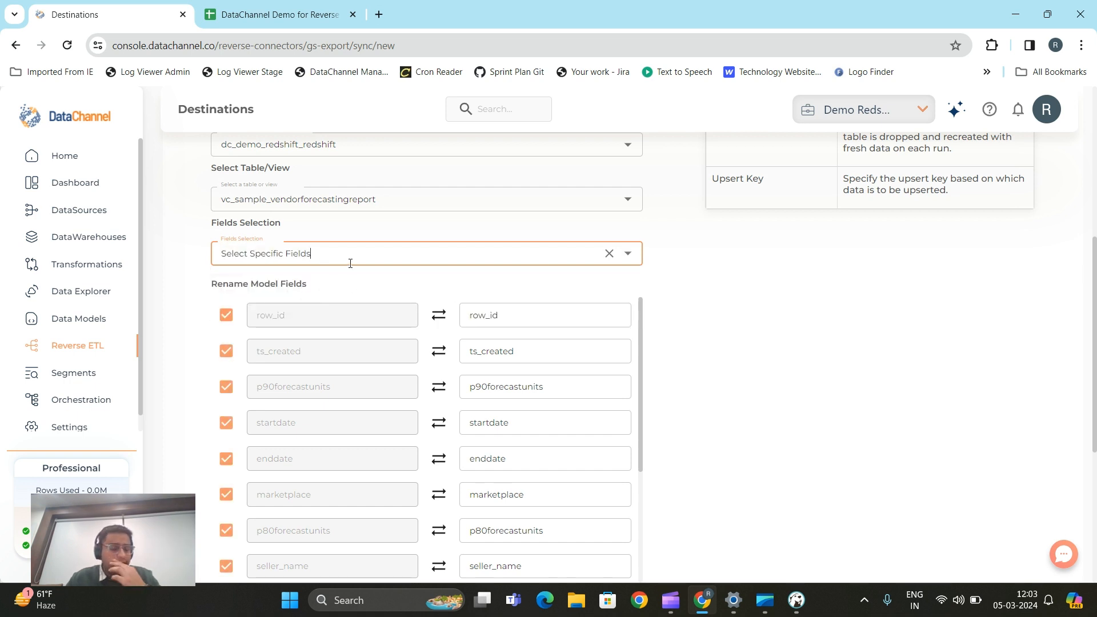
click(226, 315)
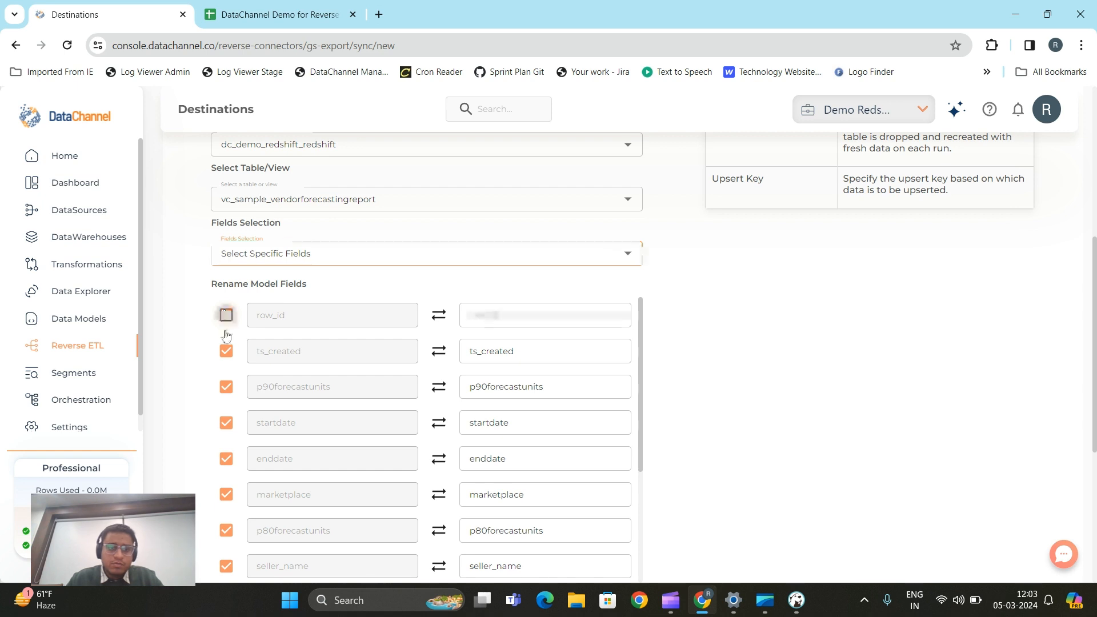
Exclude the ts_created field from the fields sent to the destination sheet.
click(228, 351)
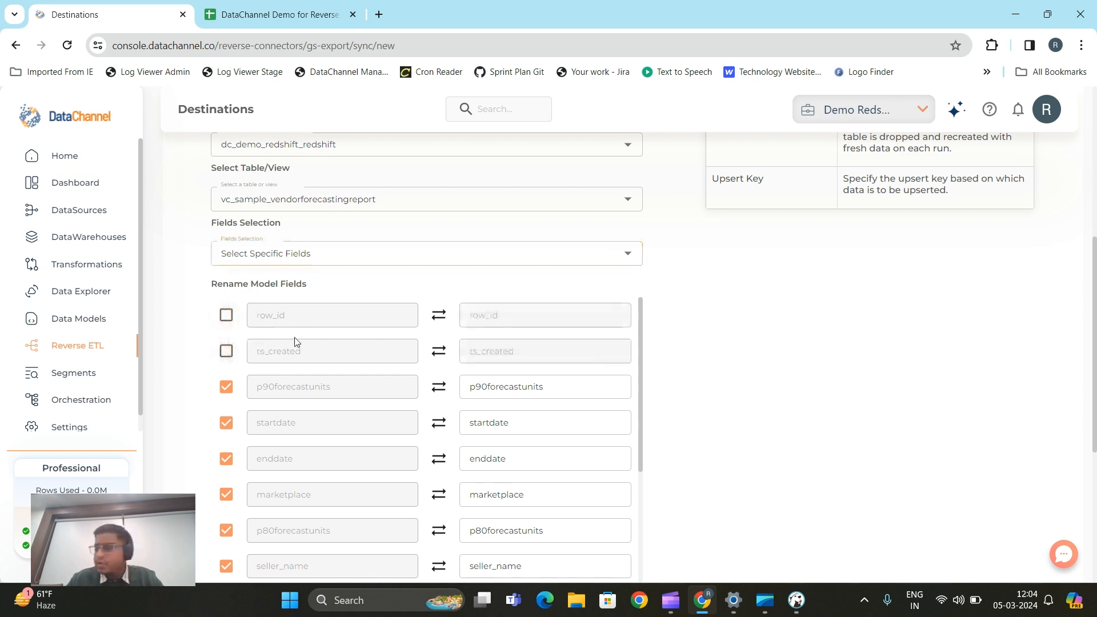
scroll(496, 324, down, 3)
scroll(483, 343, up, 6)
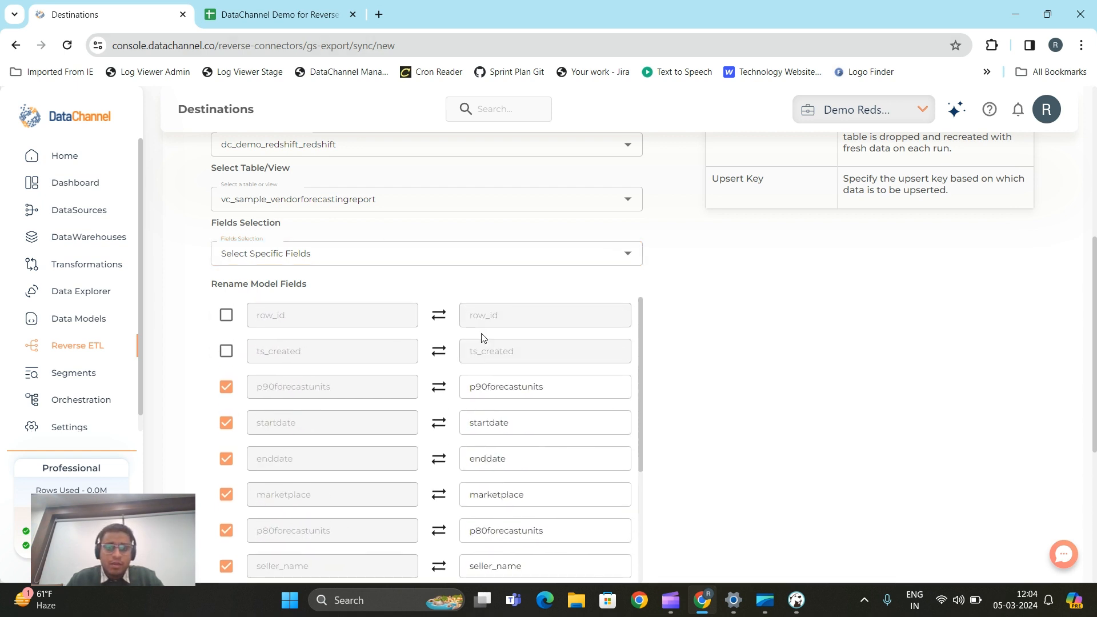
Rename the p90forecastunits model field to Forecasting Units for the destination sheet.
scroll(674, 372, down, 5)
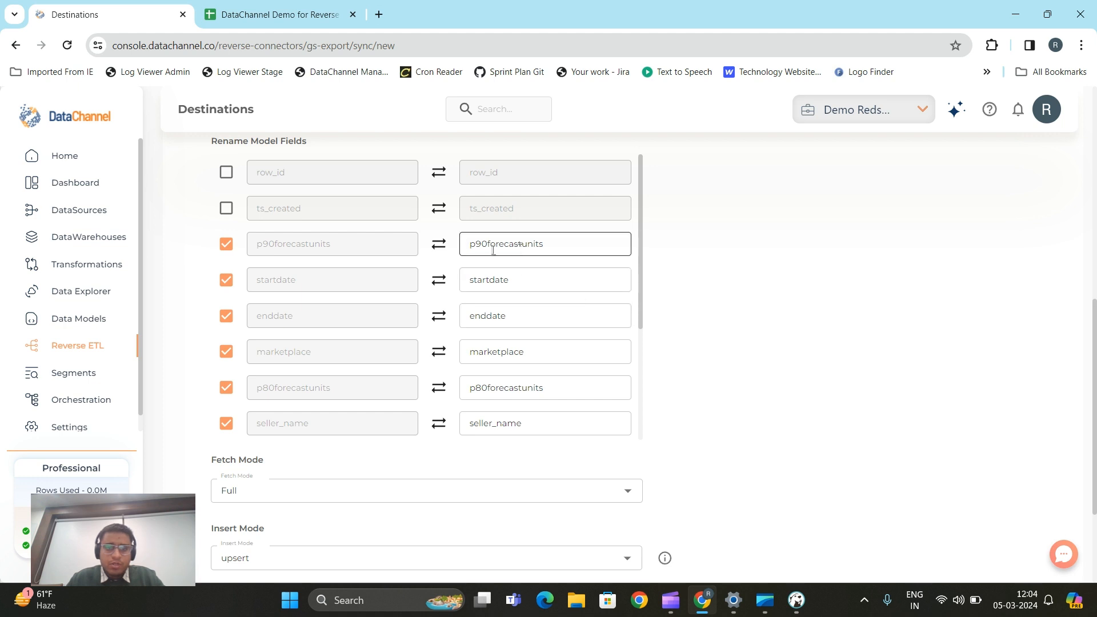
click(510, 245)
double_click(510, 245)
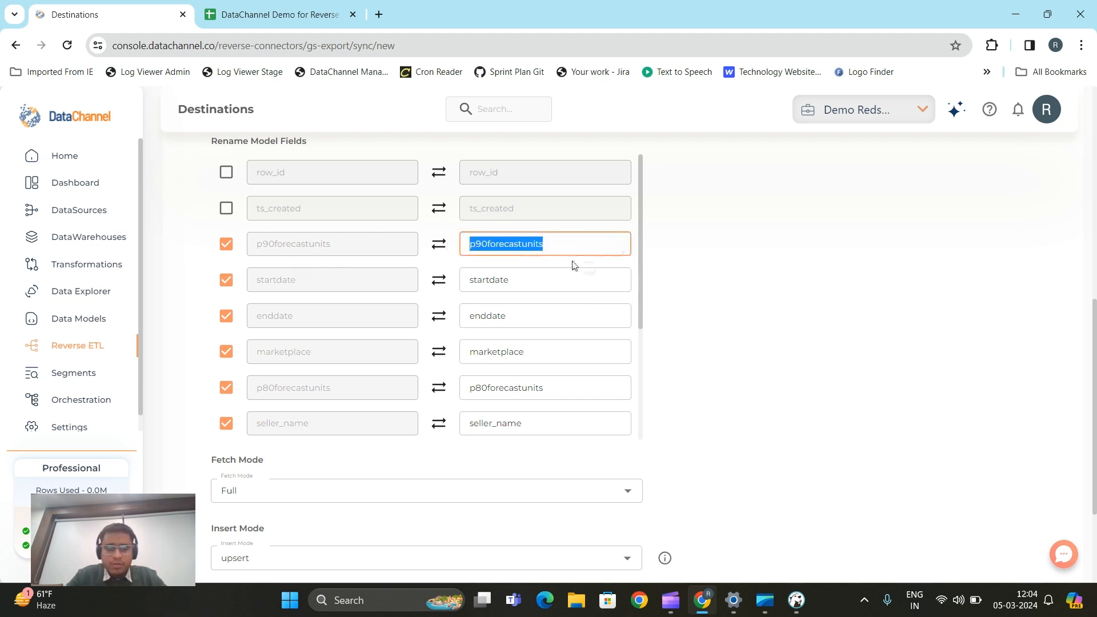
text(F)
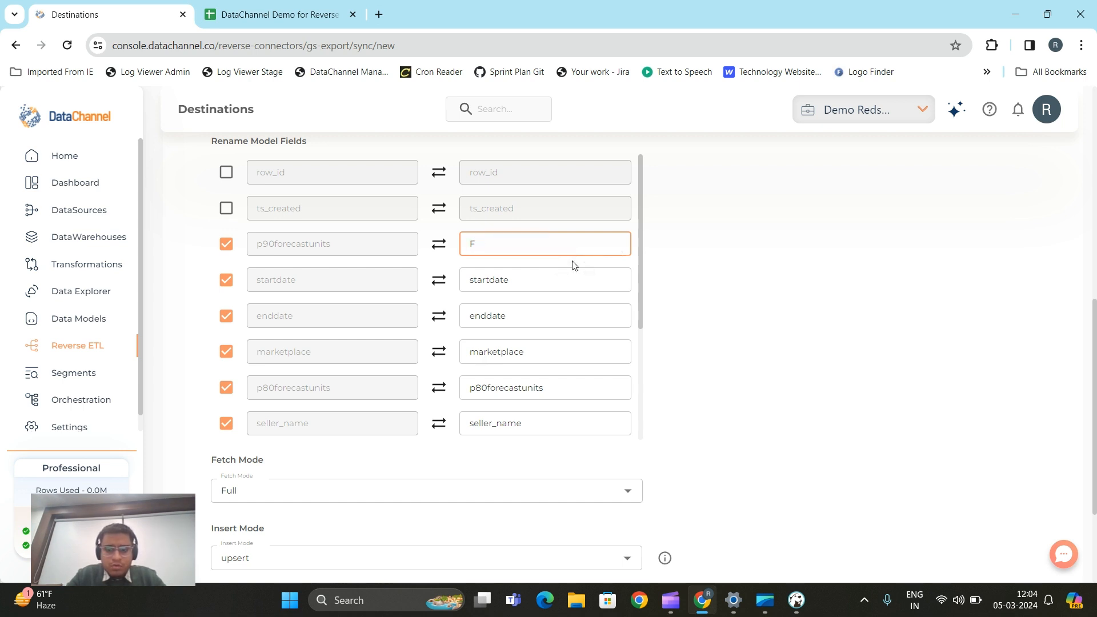
text(Orecatin)
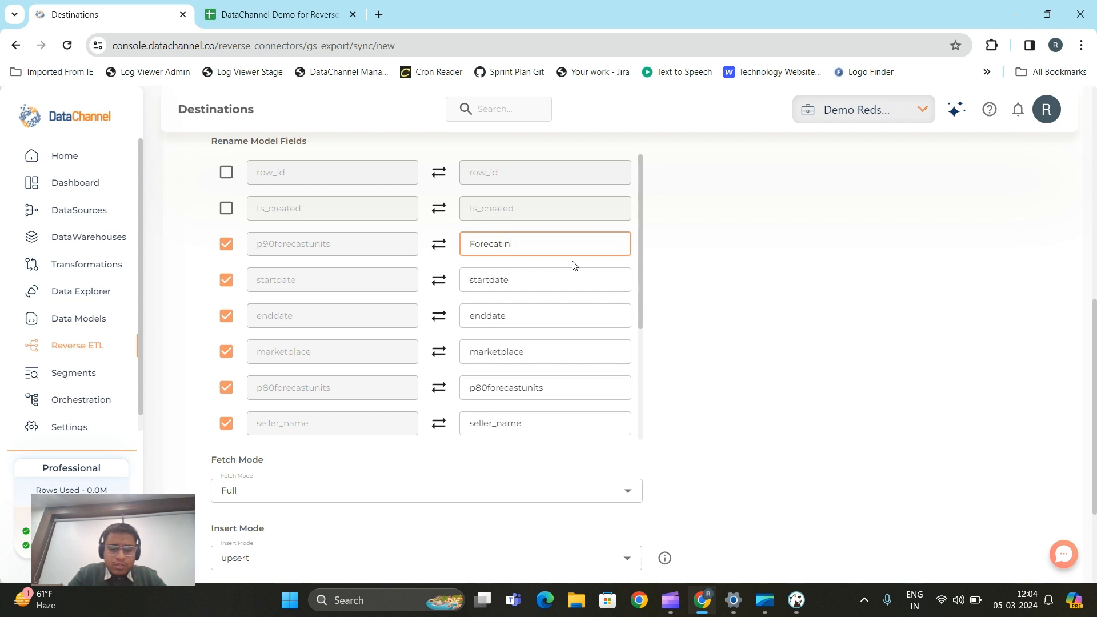
text(g Unit)
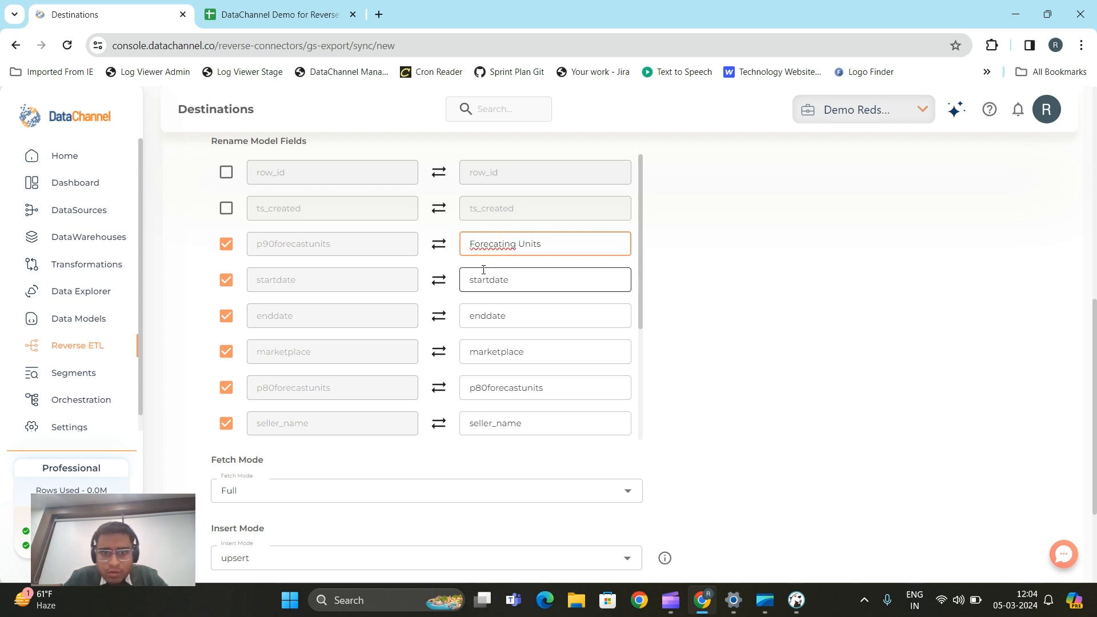
text(s)
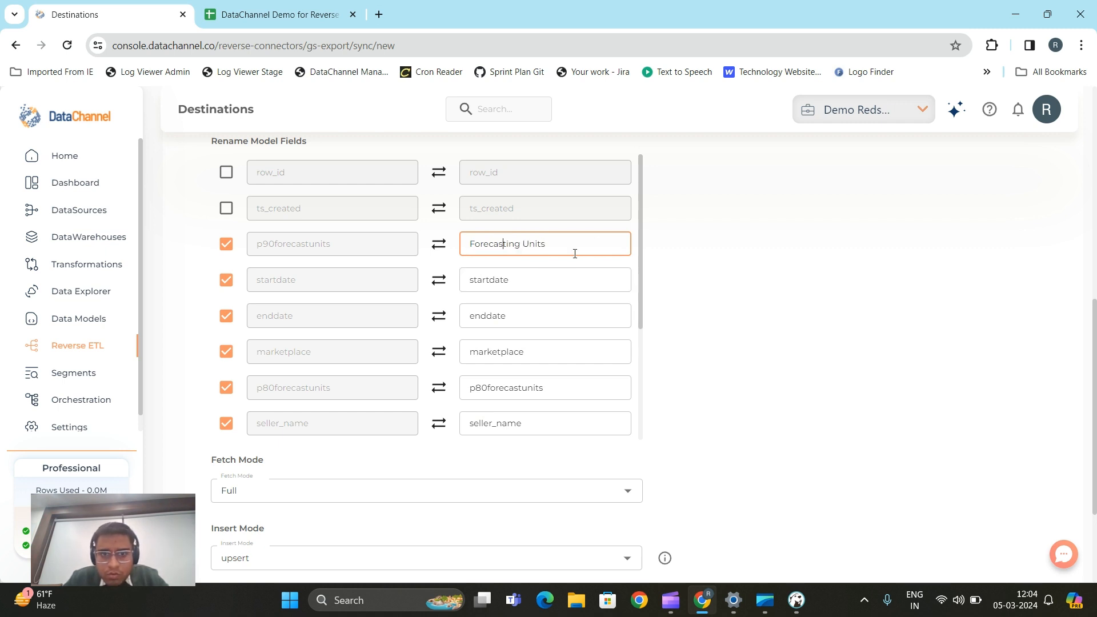
click(718, 281)
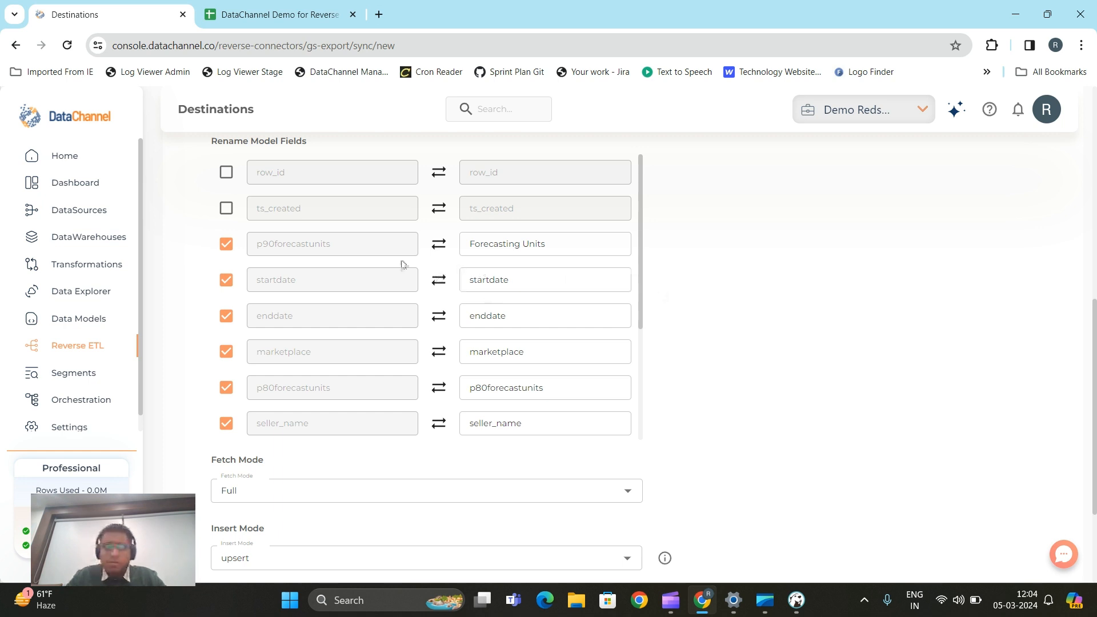
double_click(320, 248)
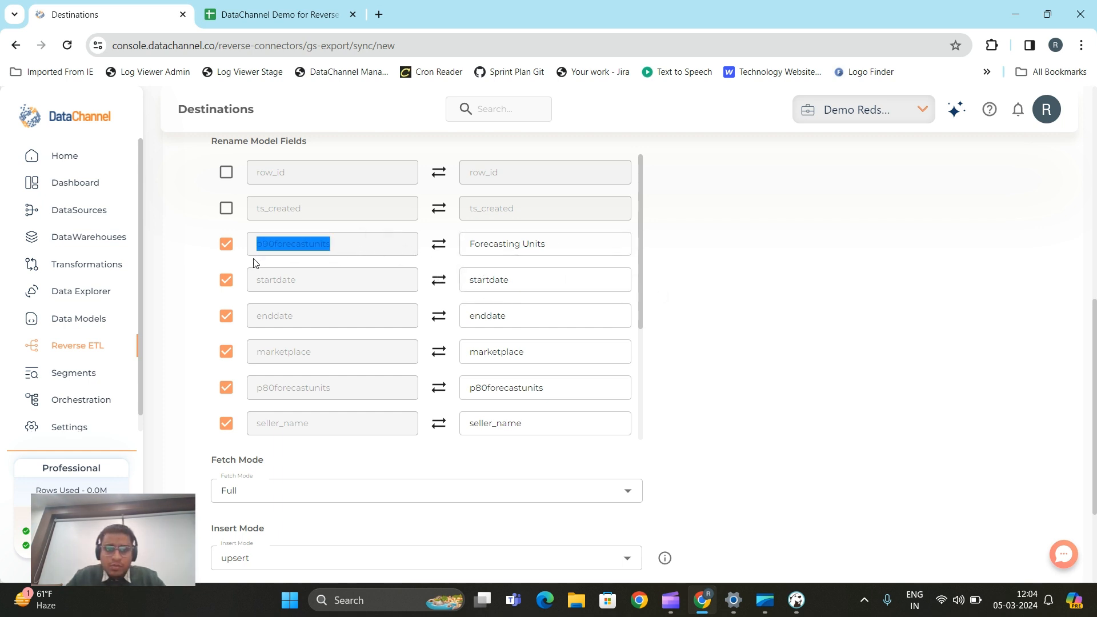
click(348, 252)
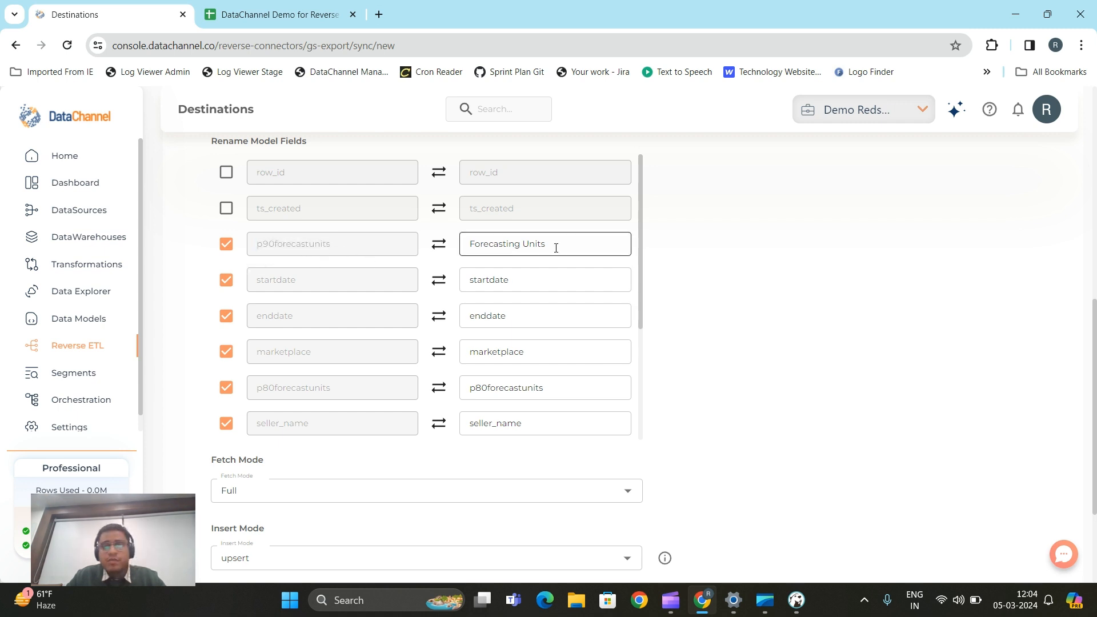
drag(555, 248, 471, 244)
click(822, 282)
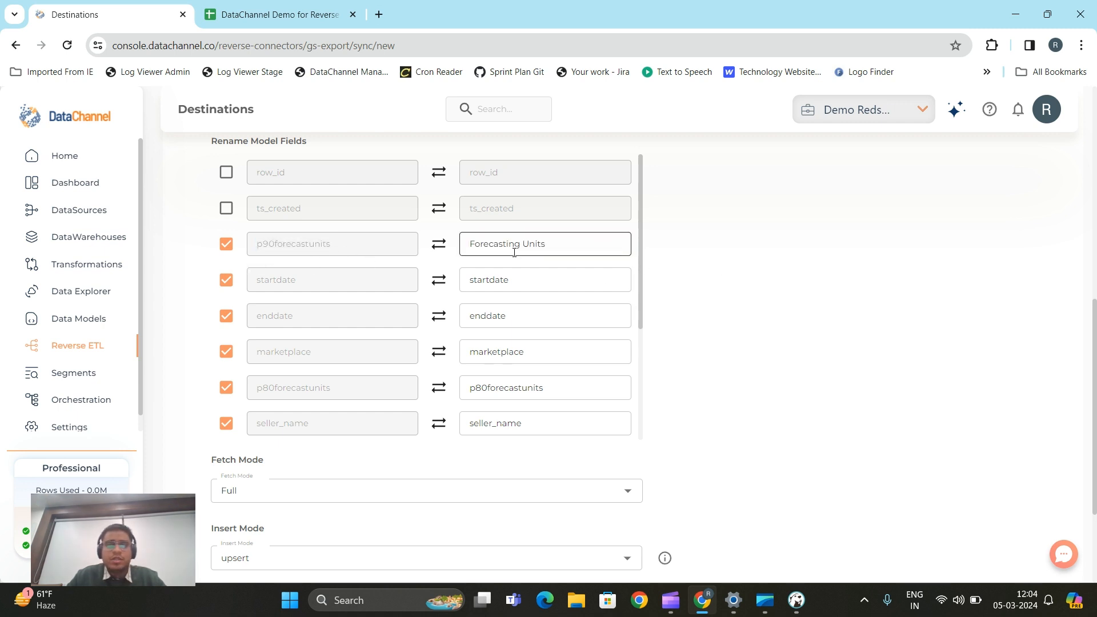
Try the Full and Incremental fetch modes for the sync, ending on Incremental.
scroll(891, 472, down, 3)
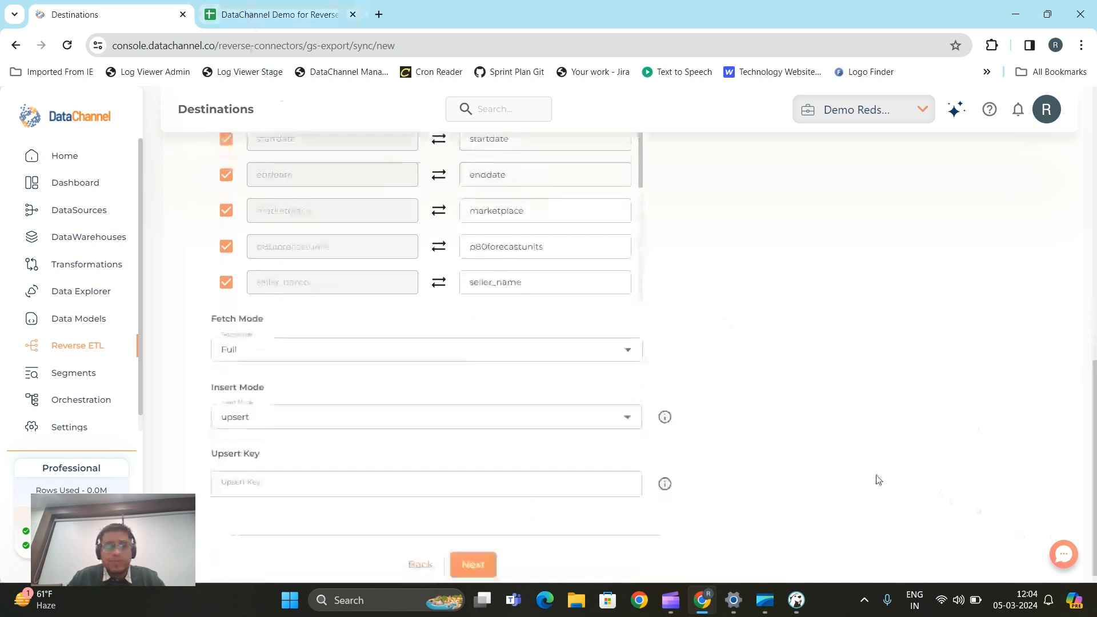
click(298, 342)
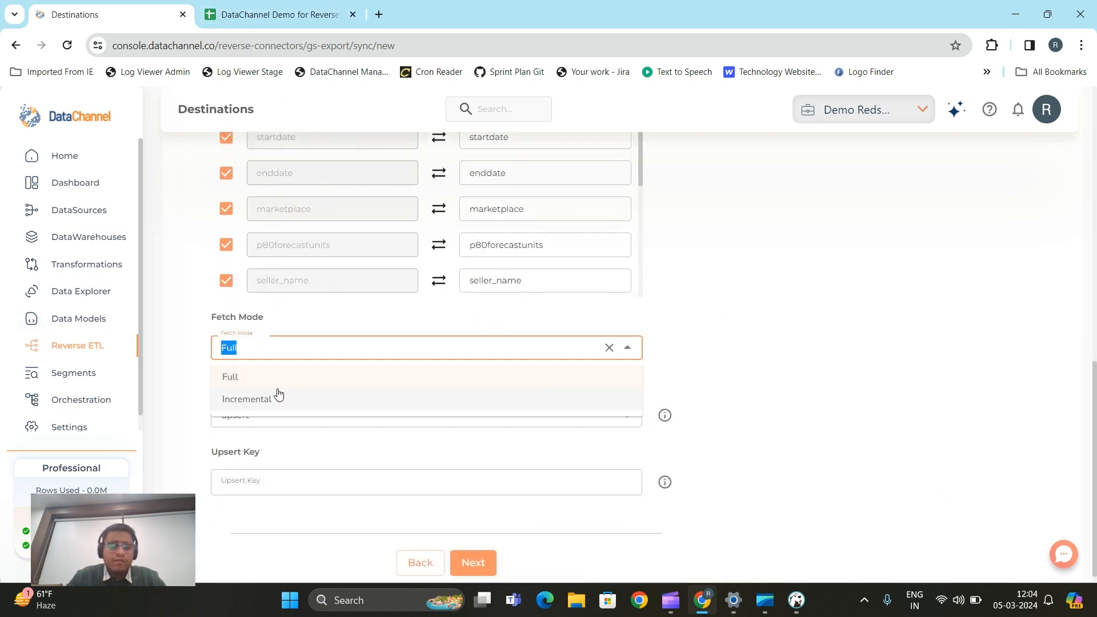
click(280, 403)
click(311, 350)
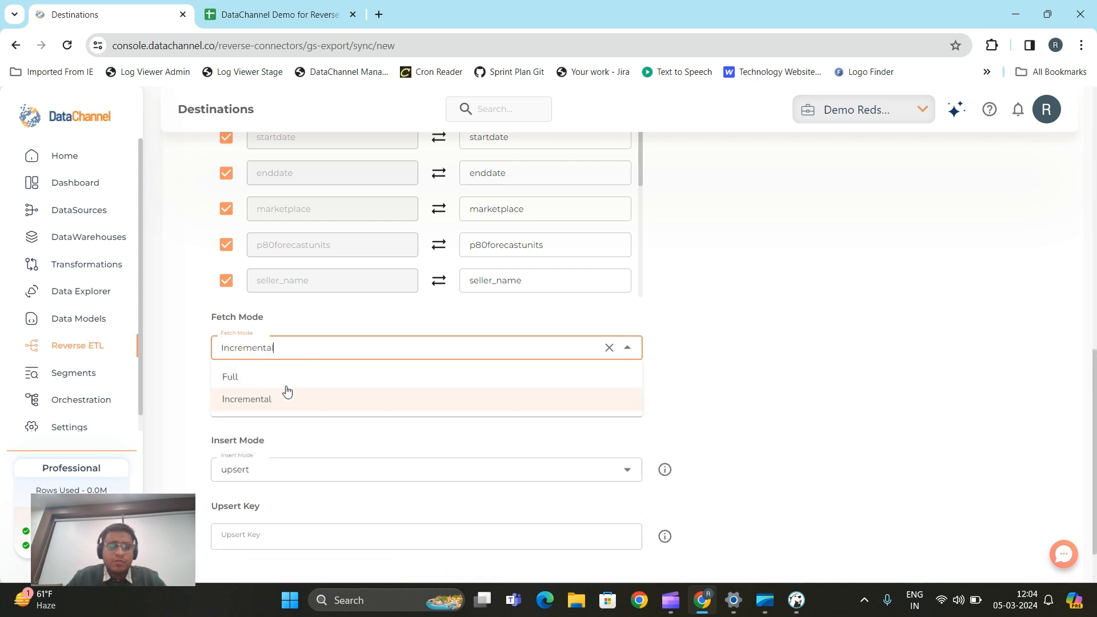
click(305, 377)
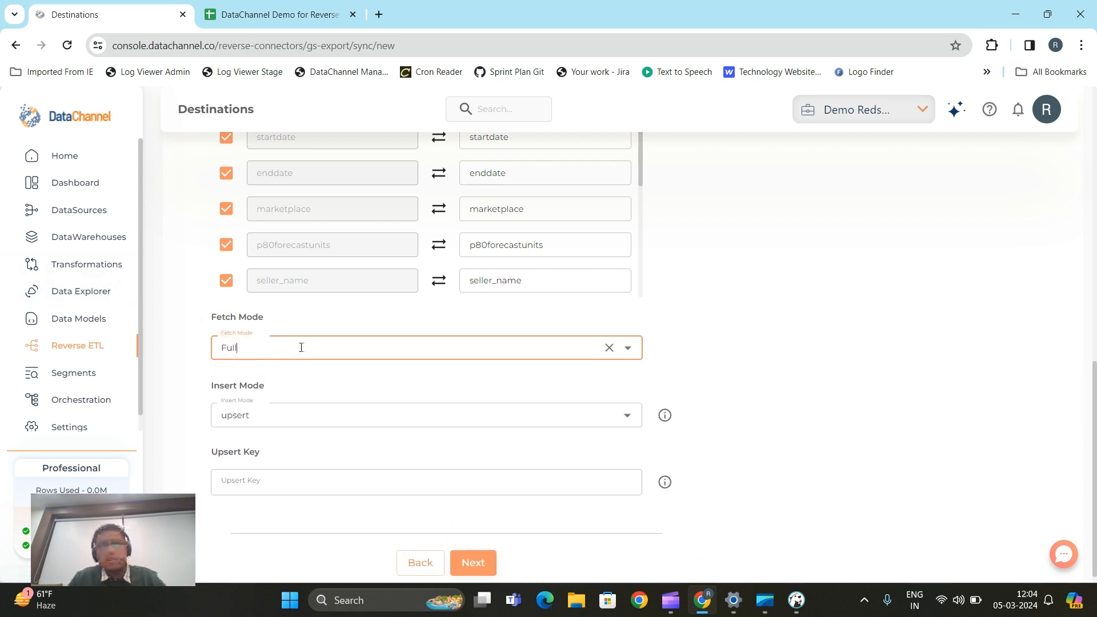
click(301, 347)
click(318, 403)
scroll(313, 382, down, 1)
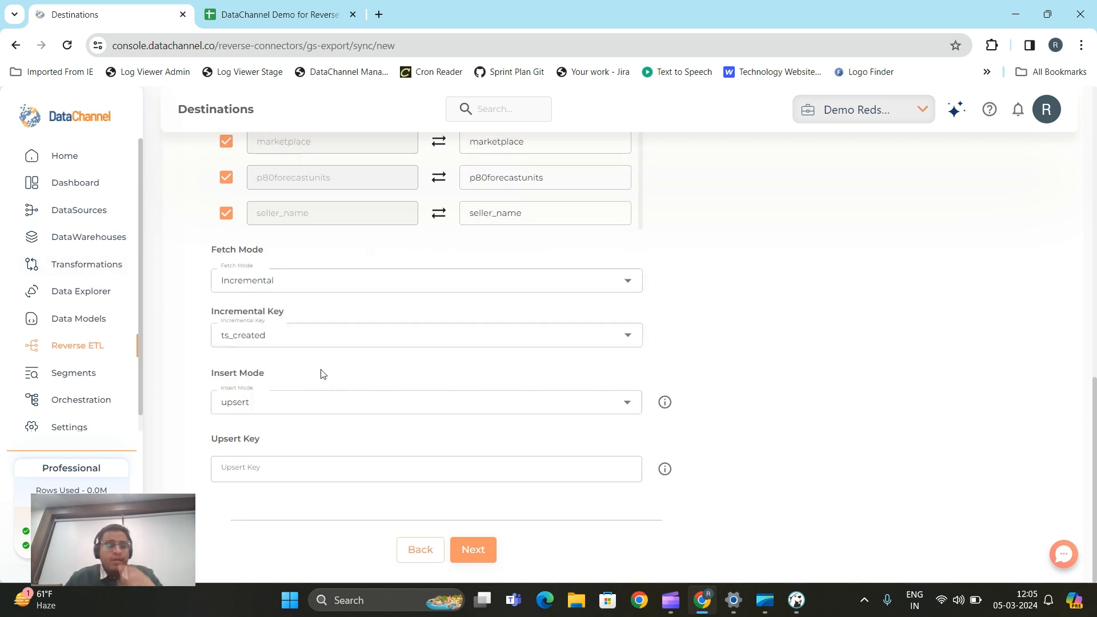
Review the available insert modes and set the sync's insert mode to replace.
click(284, 400)
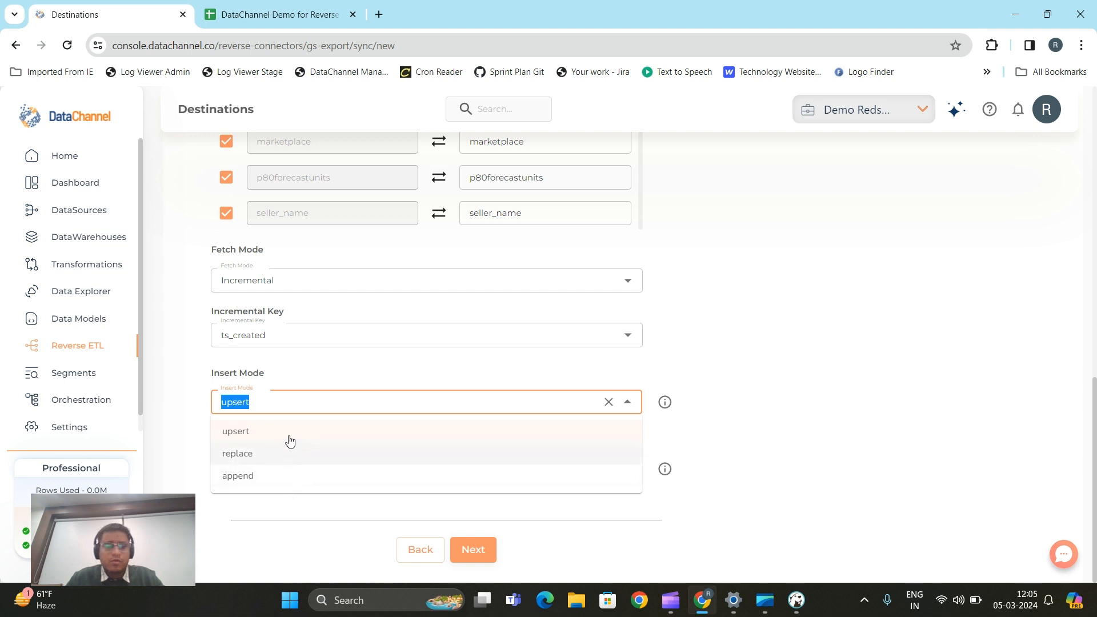
click(341, 373)
click(291, 400)
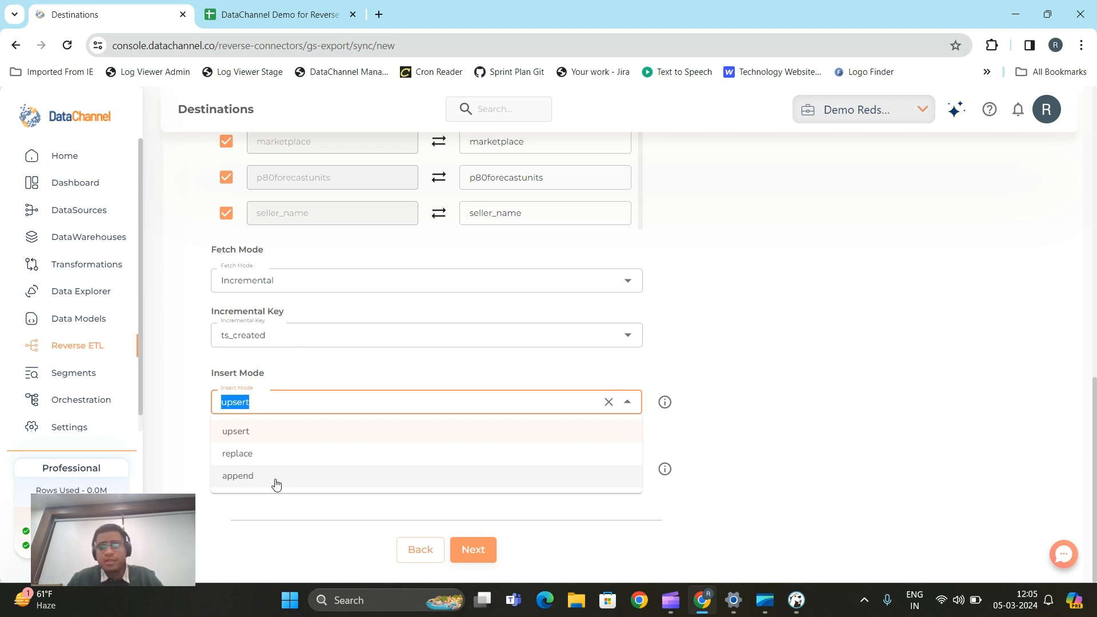
click(882, 395)
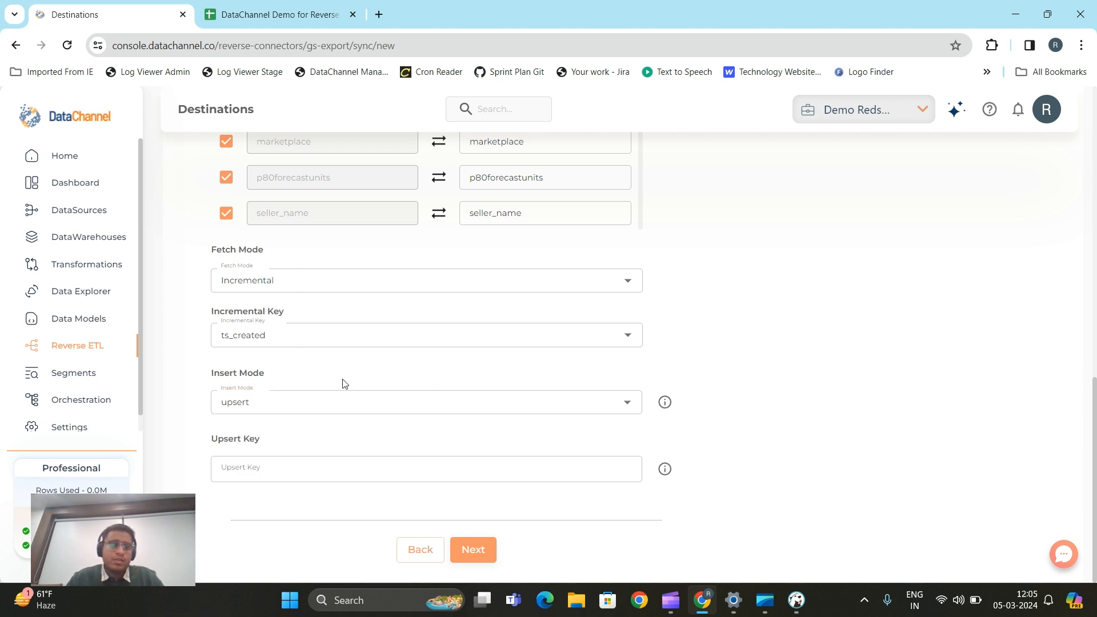
click(318, 400)
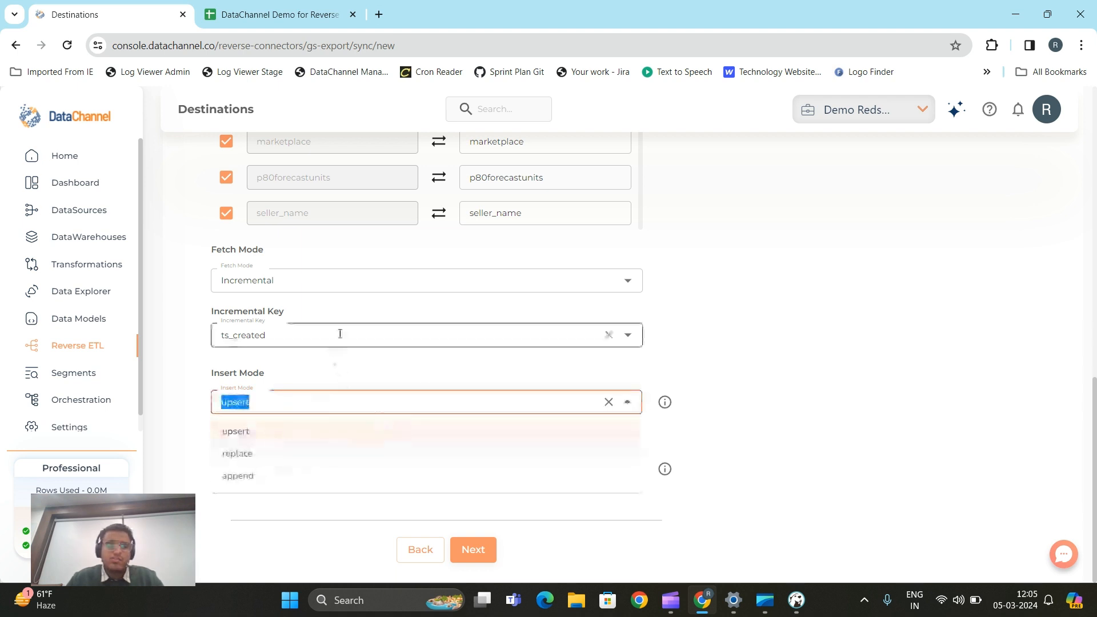
click(290, 454)
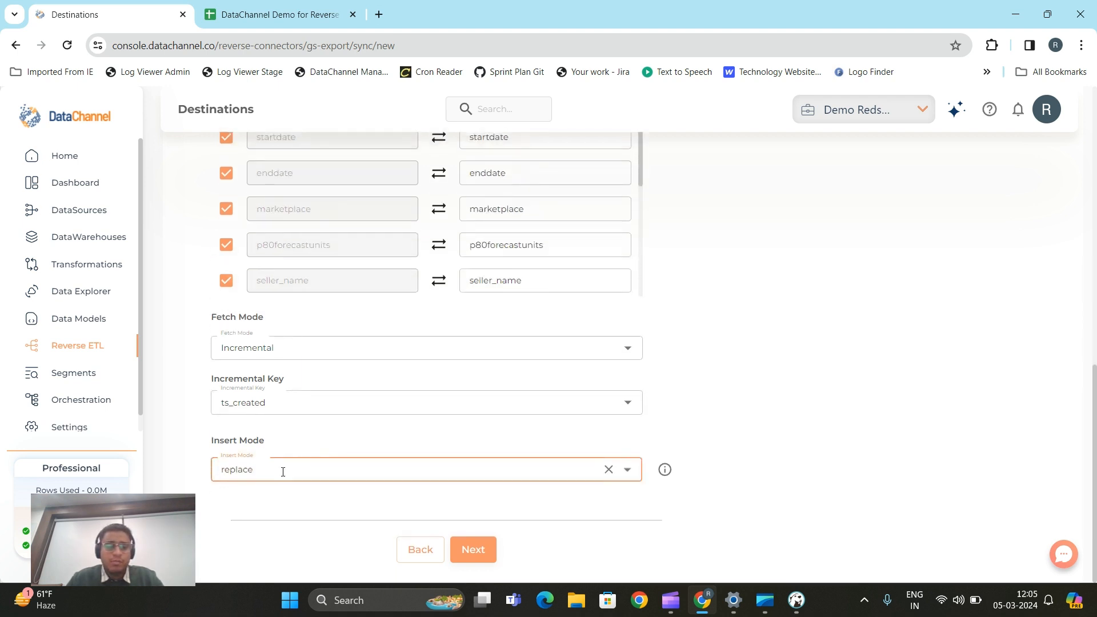
Set the fetch mode to Full and continue to the Scheduling stage of the data sync.
click(307, 349)
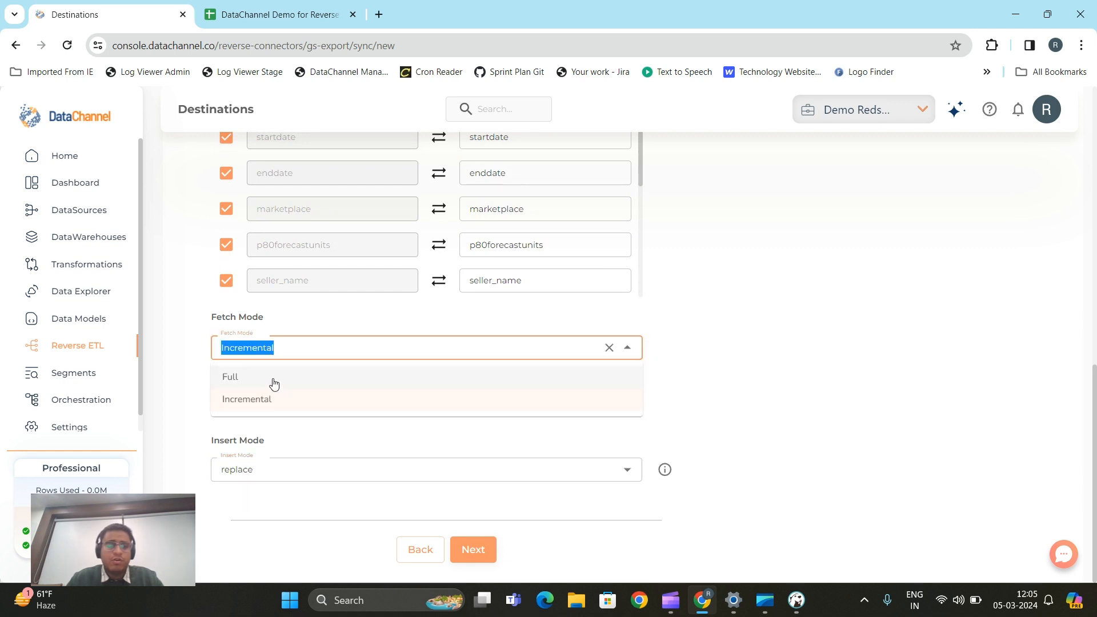
scroll(392, 368, up, 9)
scroll(475, 316, down, 5)
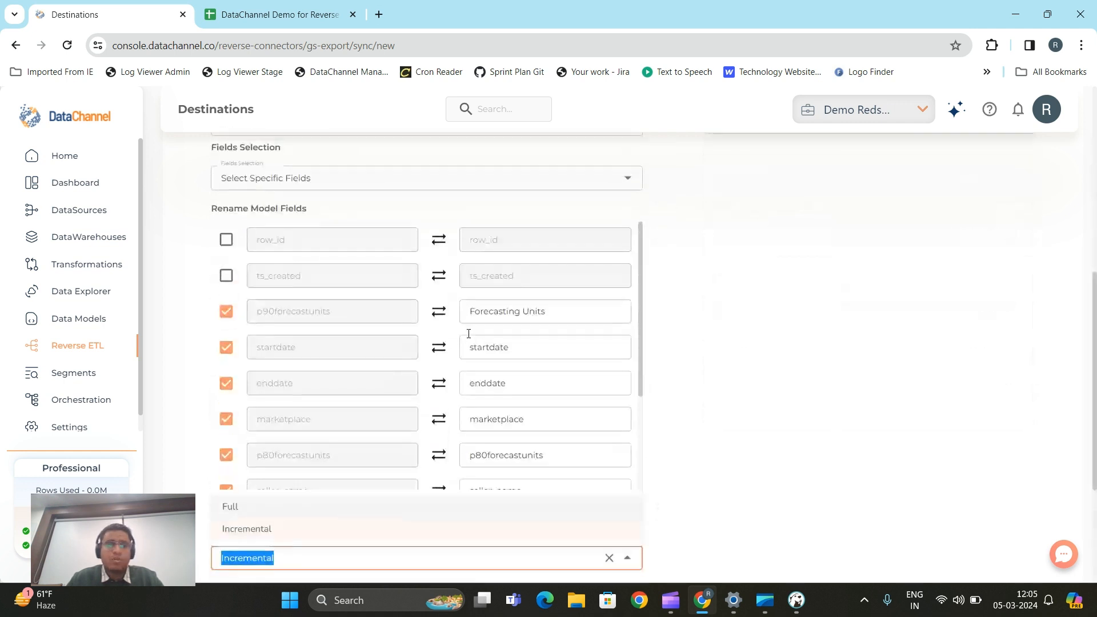
scroll(470, 331, up, 3)
scroll(457, 307, down, 5)
click(285, 376)
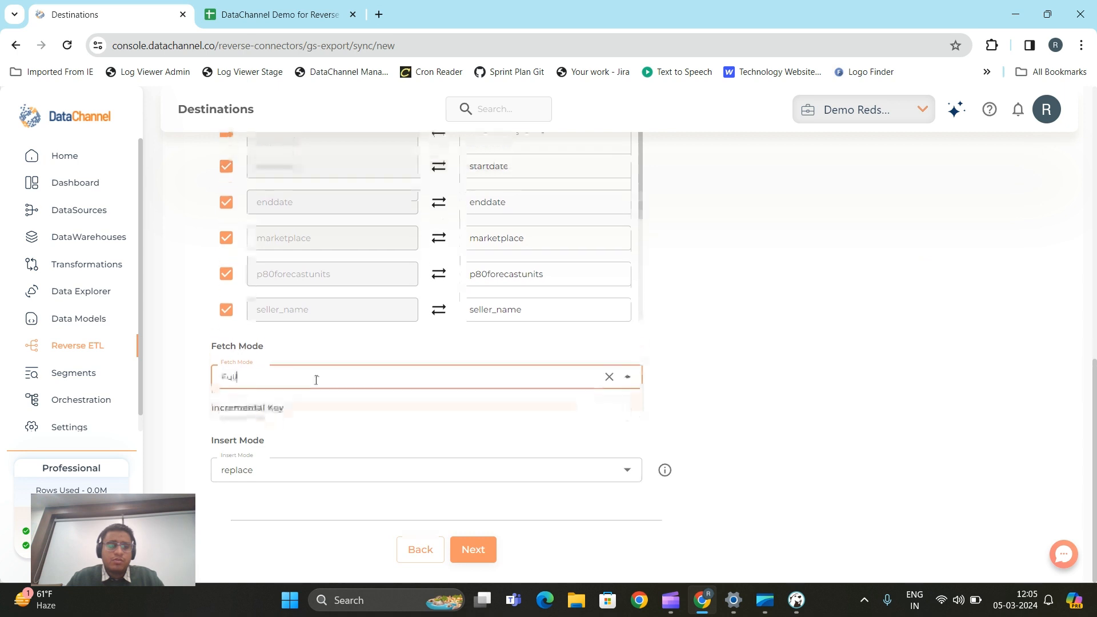
scroll(830, 394, up, 8)
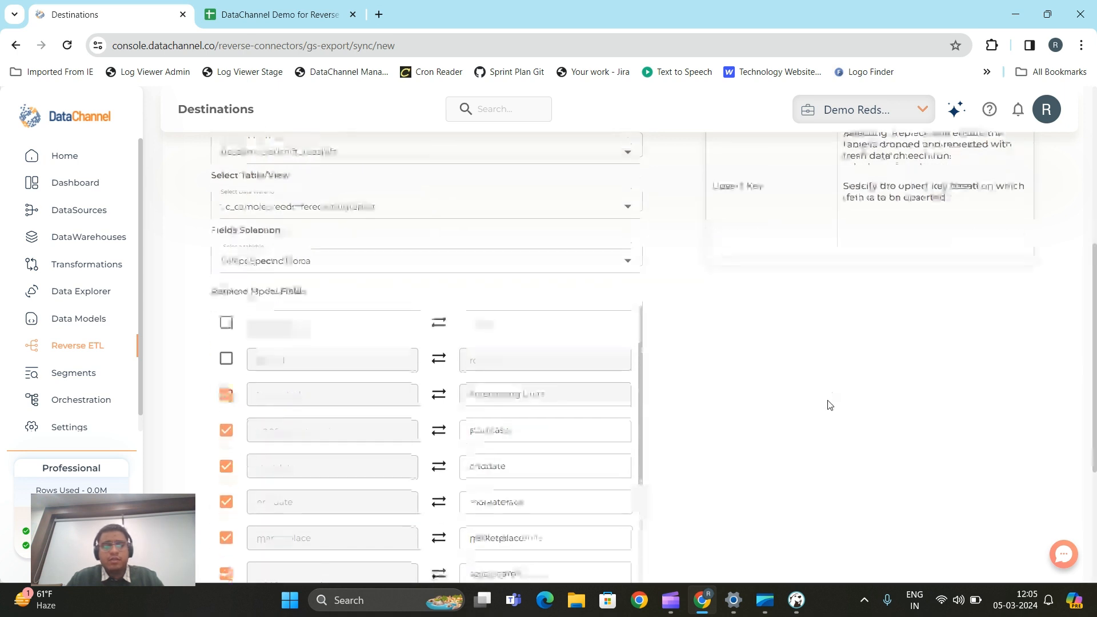
scroll(822, 400, down, 8)
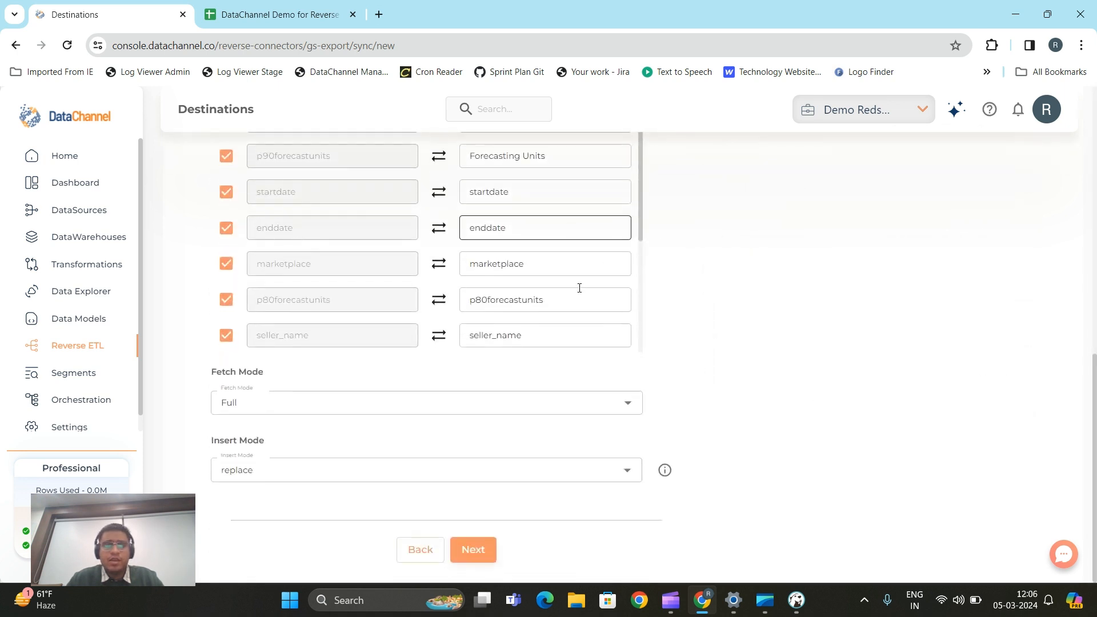
click(485, 552)
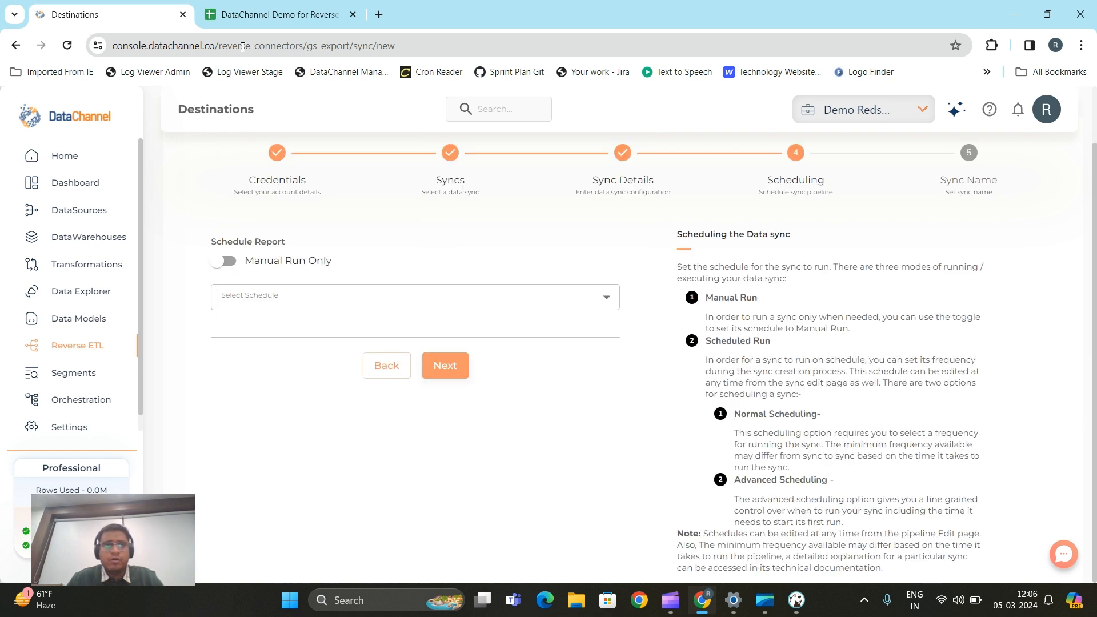
Set the sync's schedule to Manual Run Only and continue to the Sync Name stage.
click(282, 297)
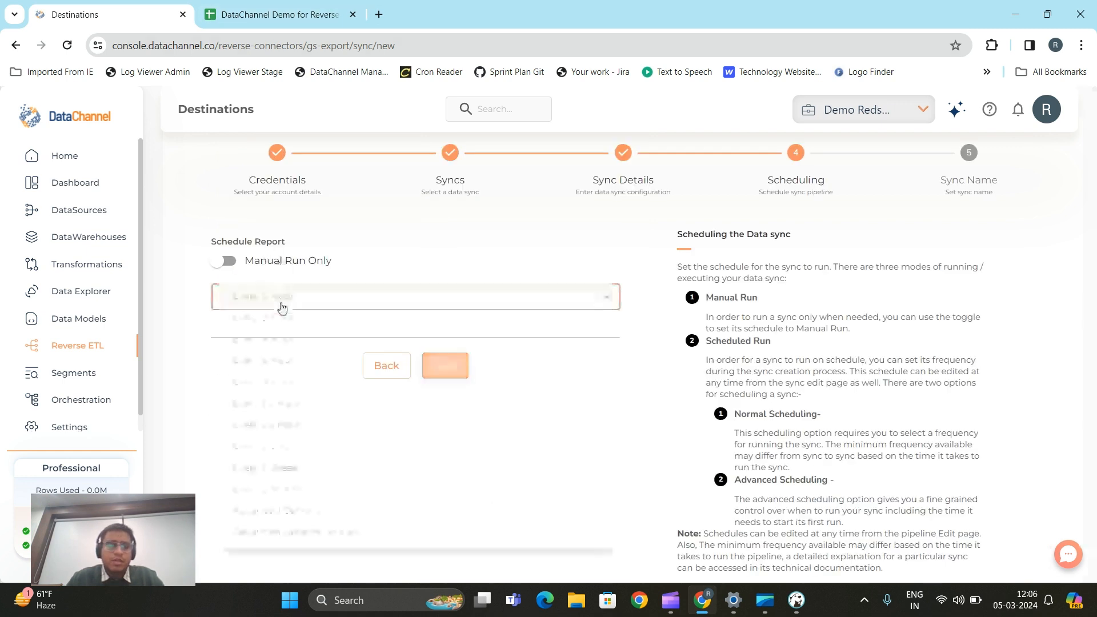
click(176, 411)
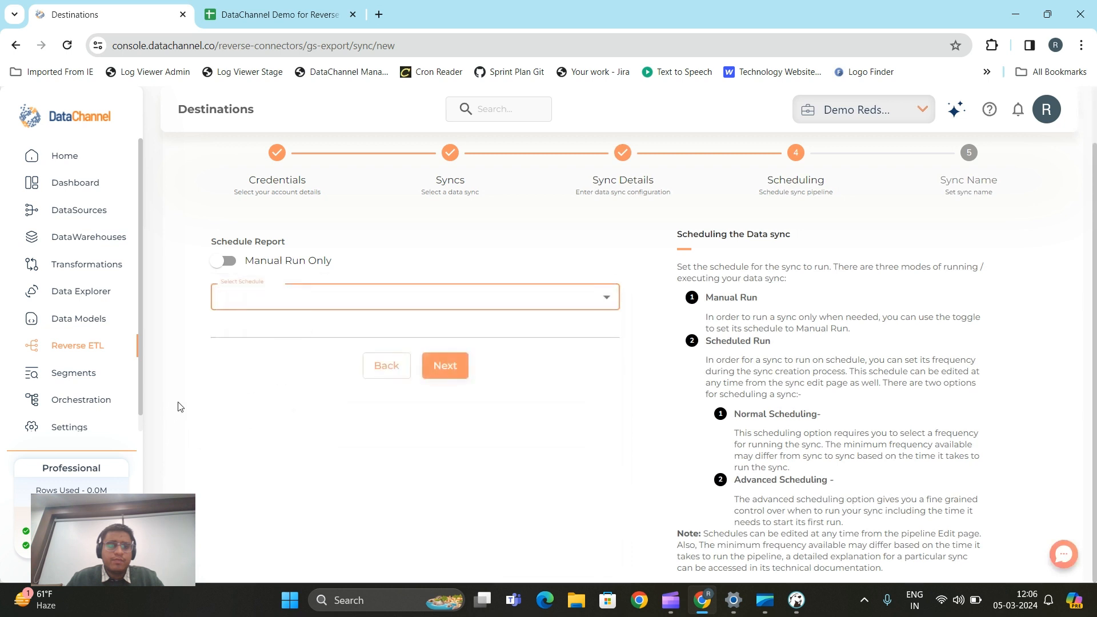
click(283, 269)
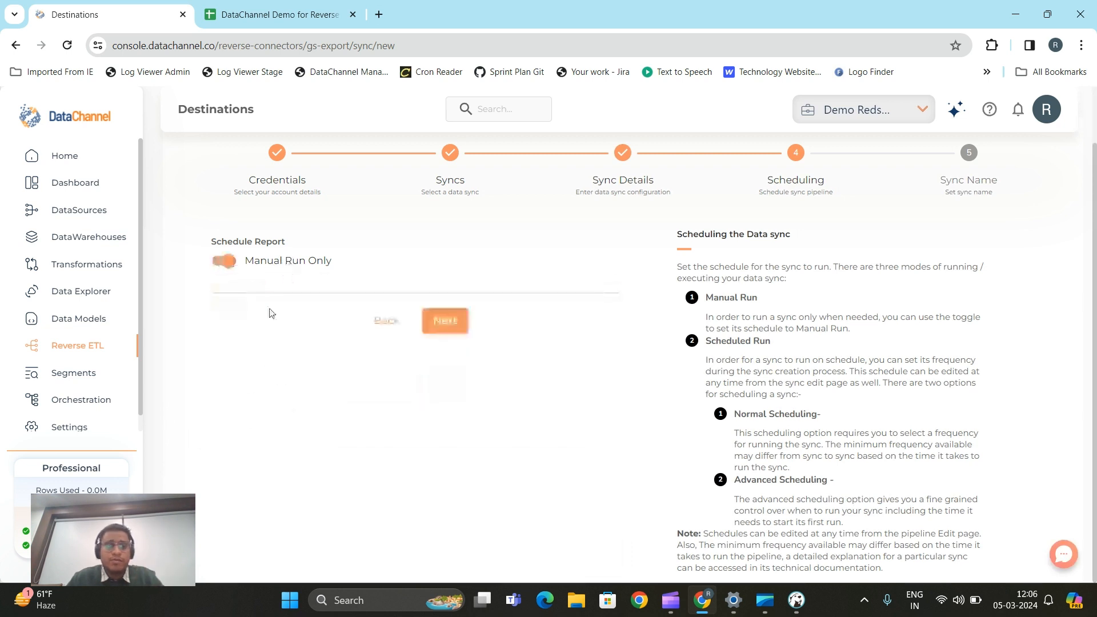
click(460, 334)
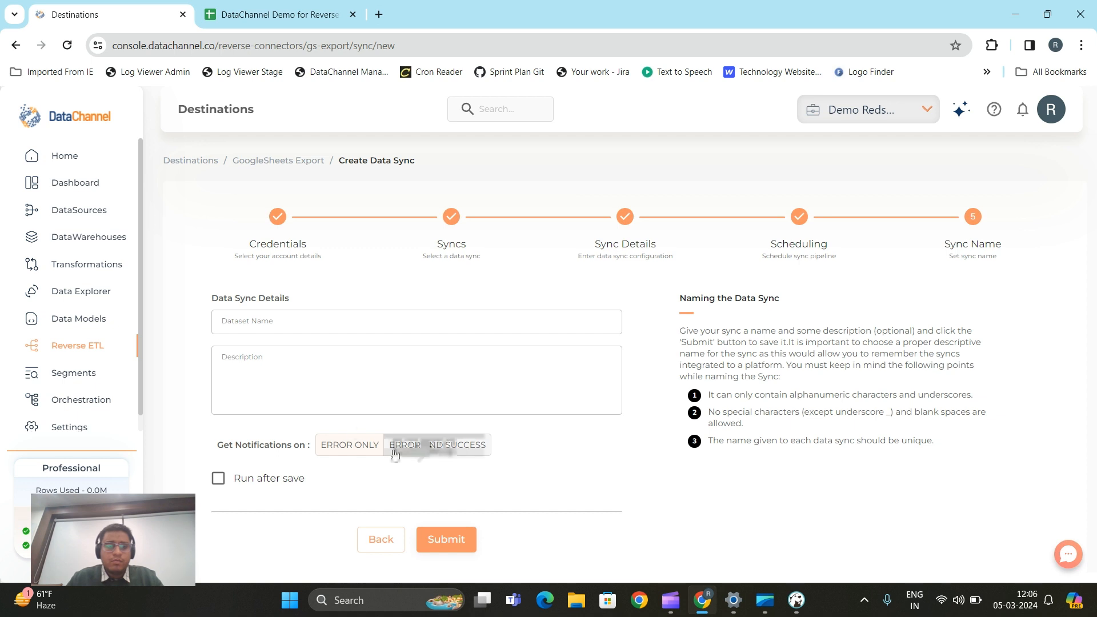
Name the data sync VendorForecasting_DataExport.
click(379, 320)
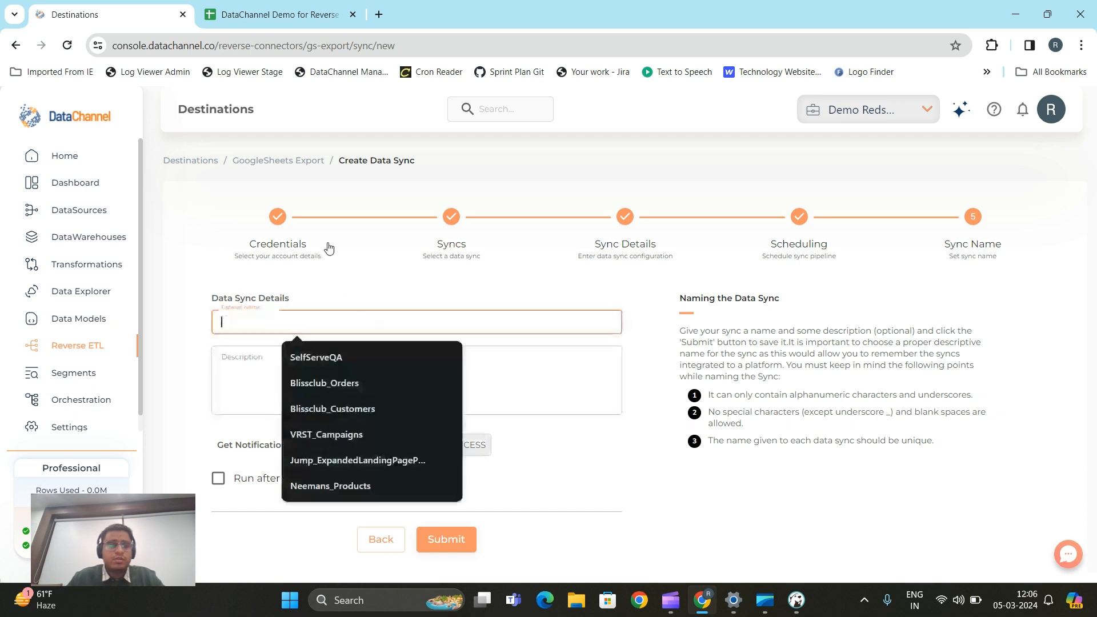
click(673, 528)
click(534, 322)
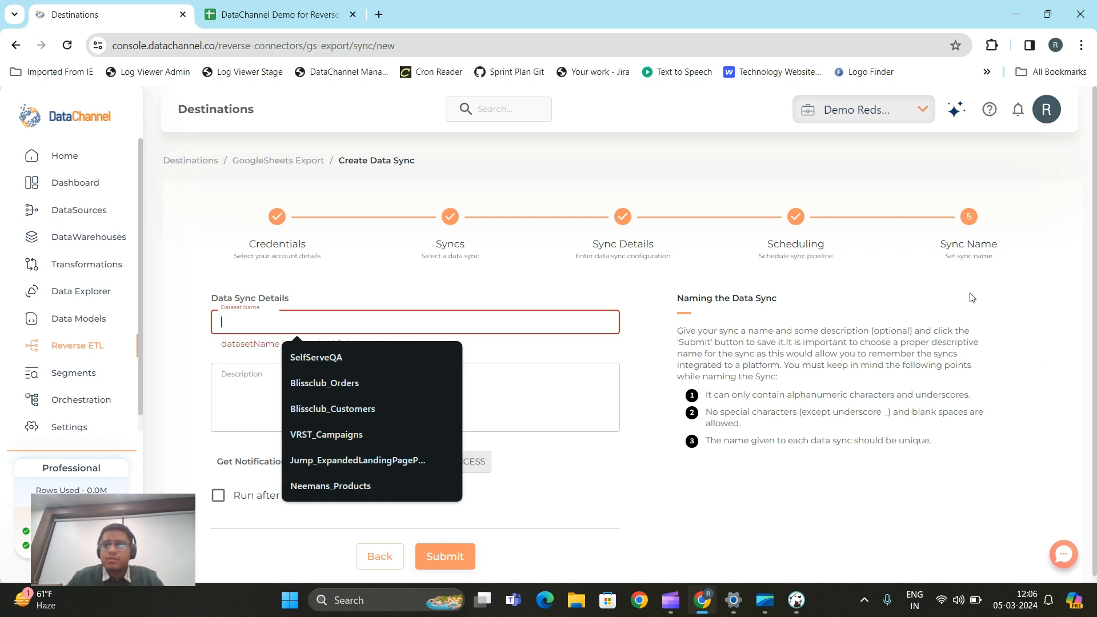
drag(203, 304, 346, 303)
click(352, 307)
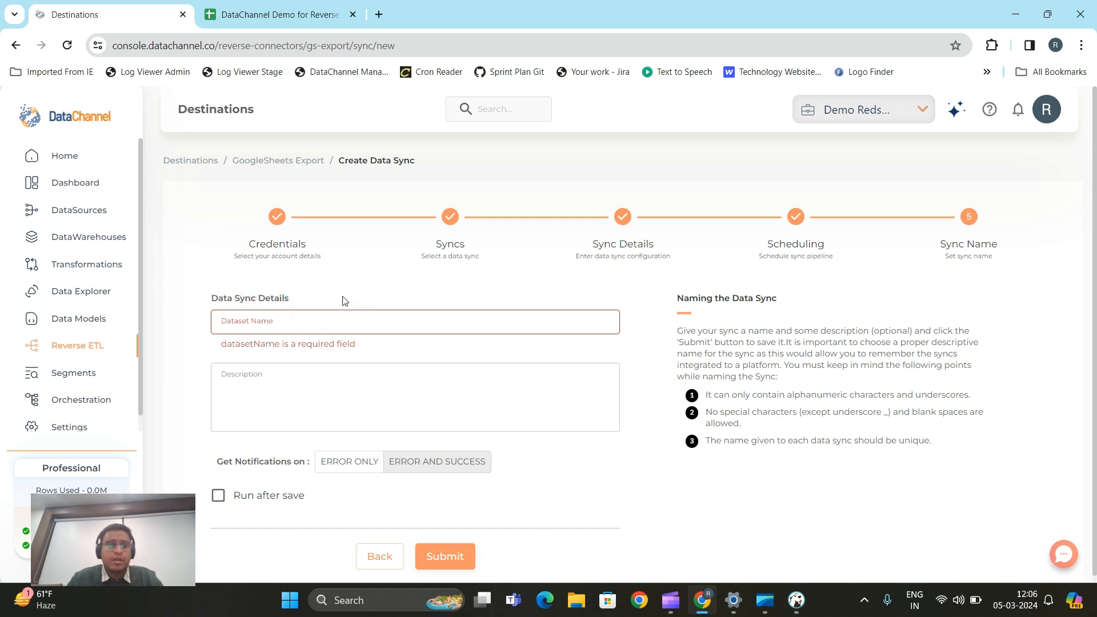
click(348, 325)
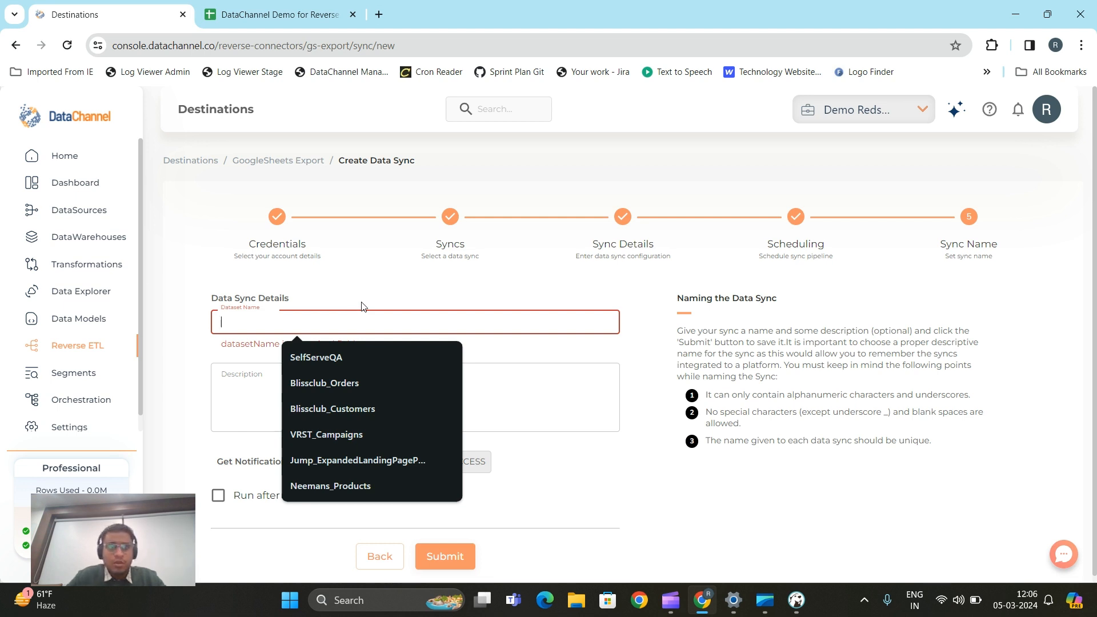
text(Vend)
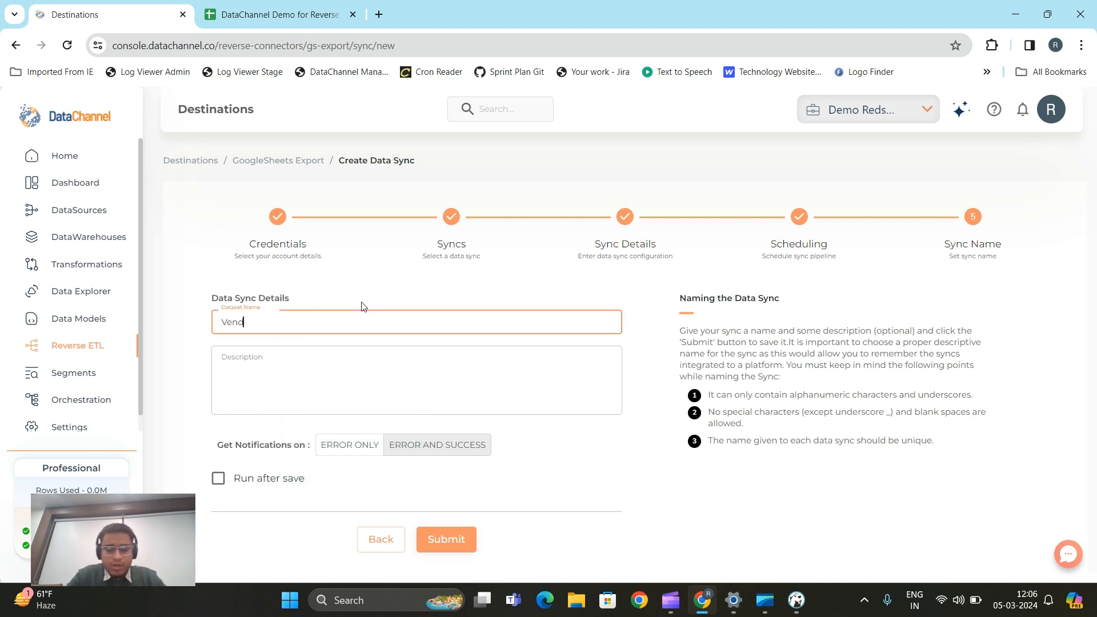
text(orForecasting_DataExport)
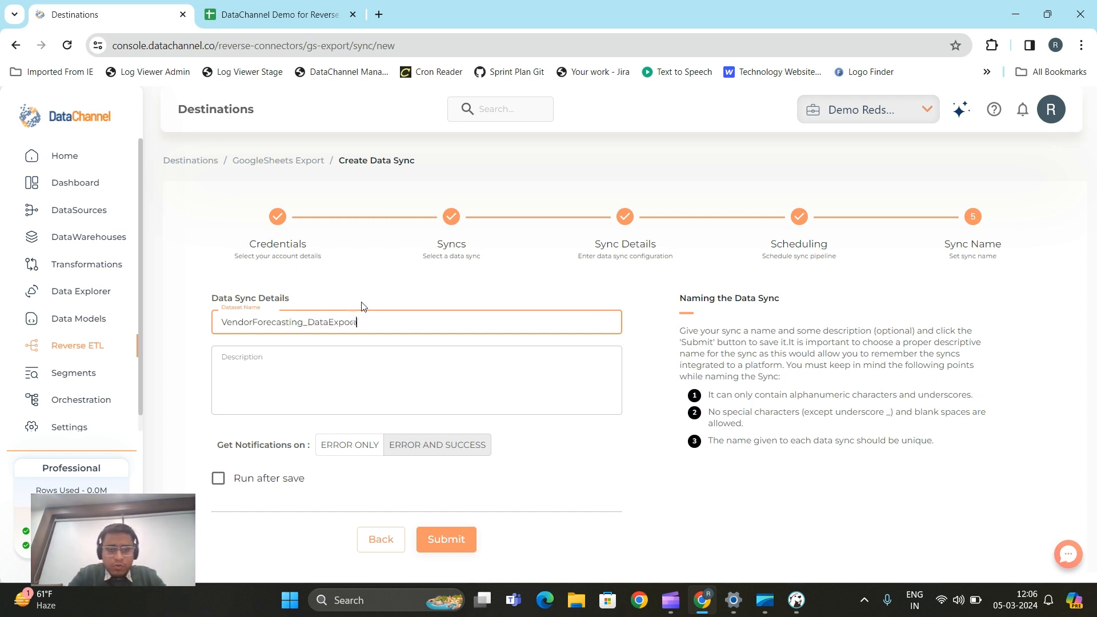
Set the sync's notifications to Error and Success and submit the data sync without running it after save.
click(362, 451)
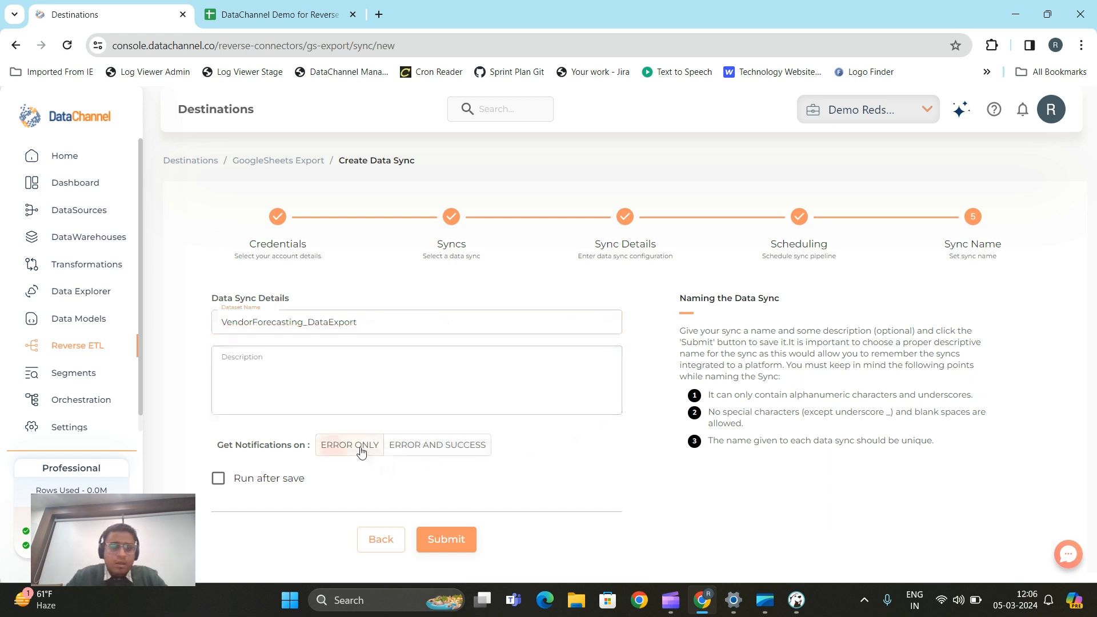
click(446, 450)
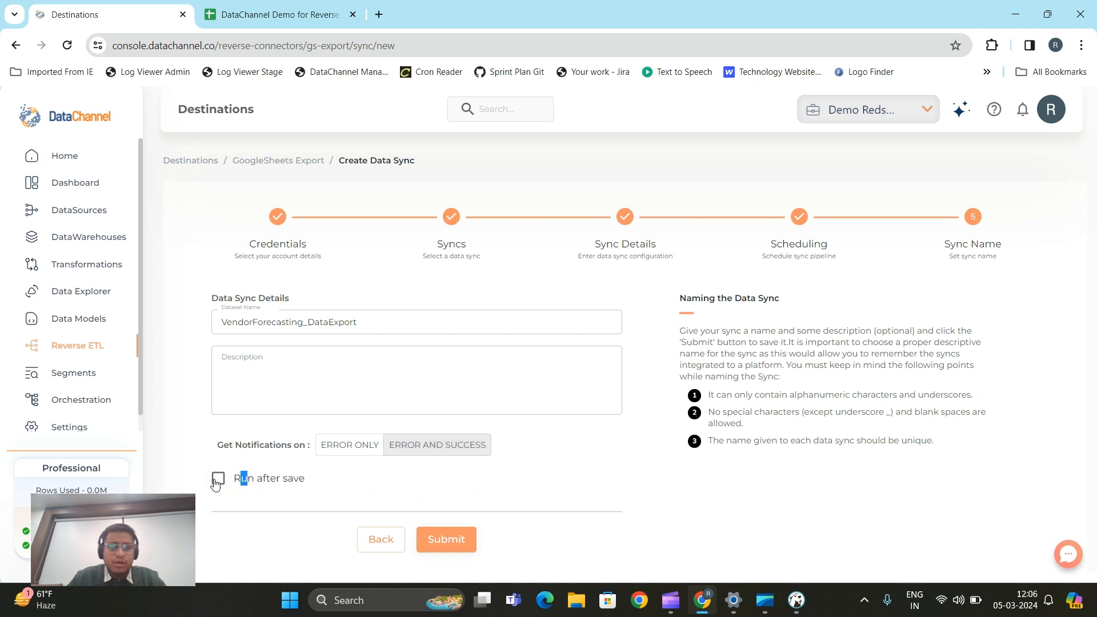
drag(238, 479, 248, 480)
click(272, 482)
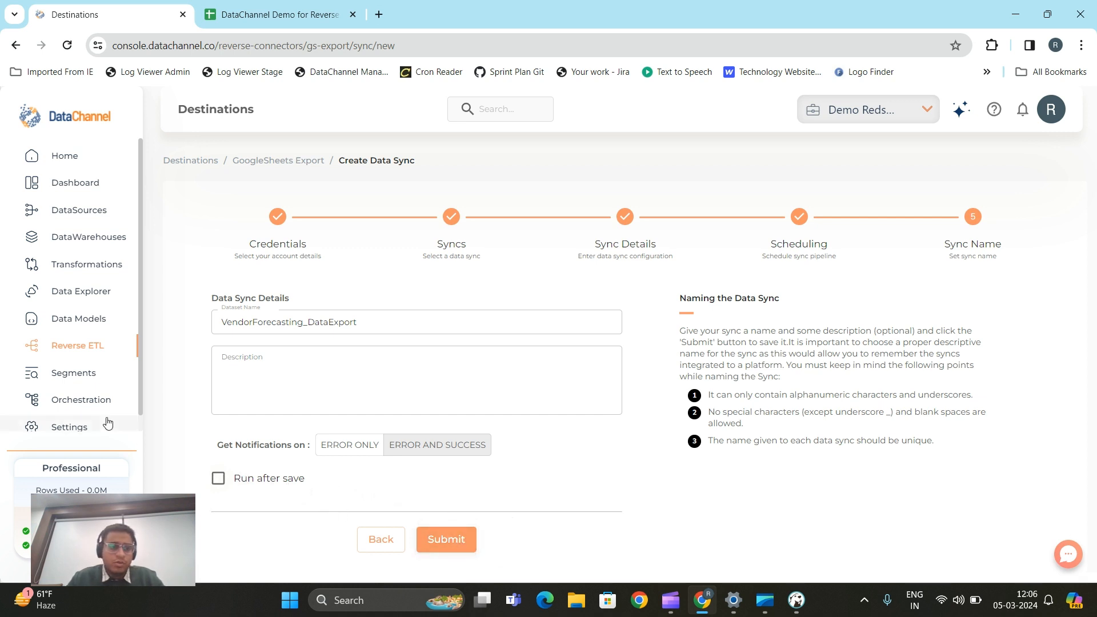
click(463, 542)
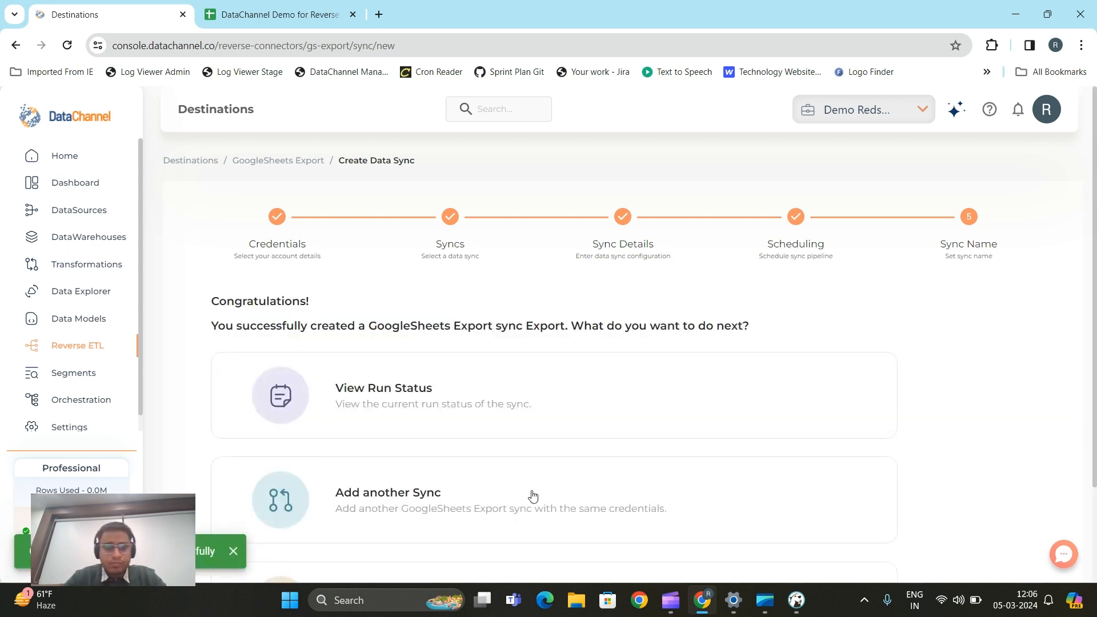
Skip to the list of configured syncs and open the VendorForecasting_DataExport sync.
scroll(595, 482, down, 2)
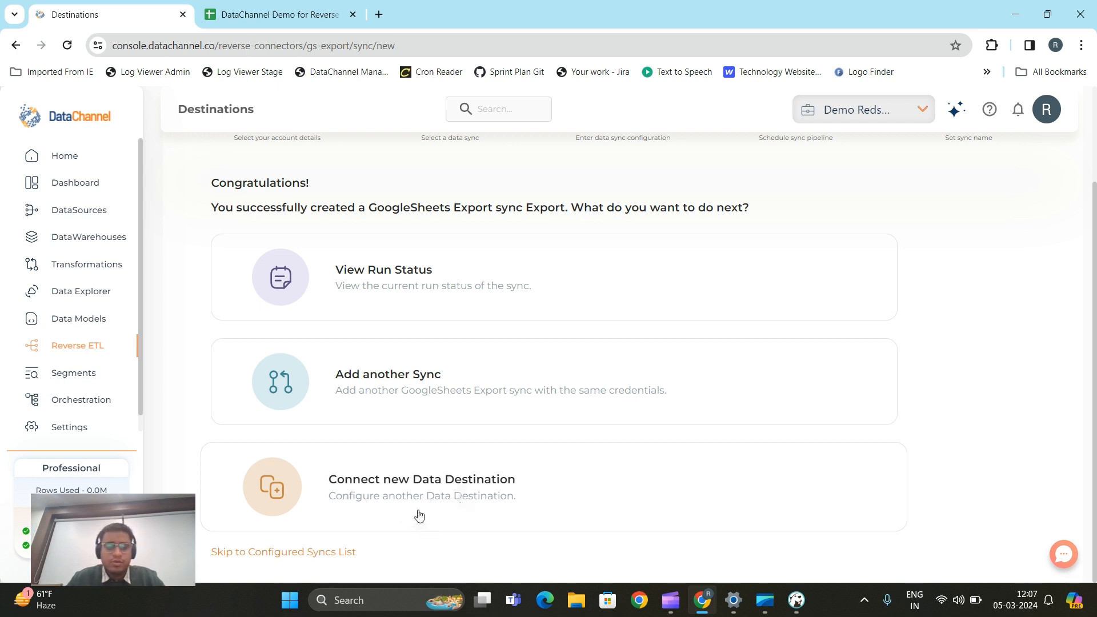
scroll(423, 491, up, 3)
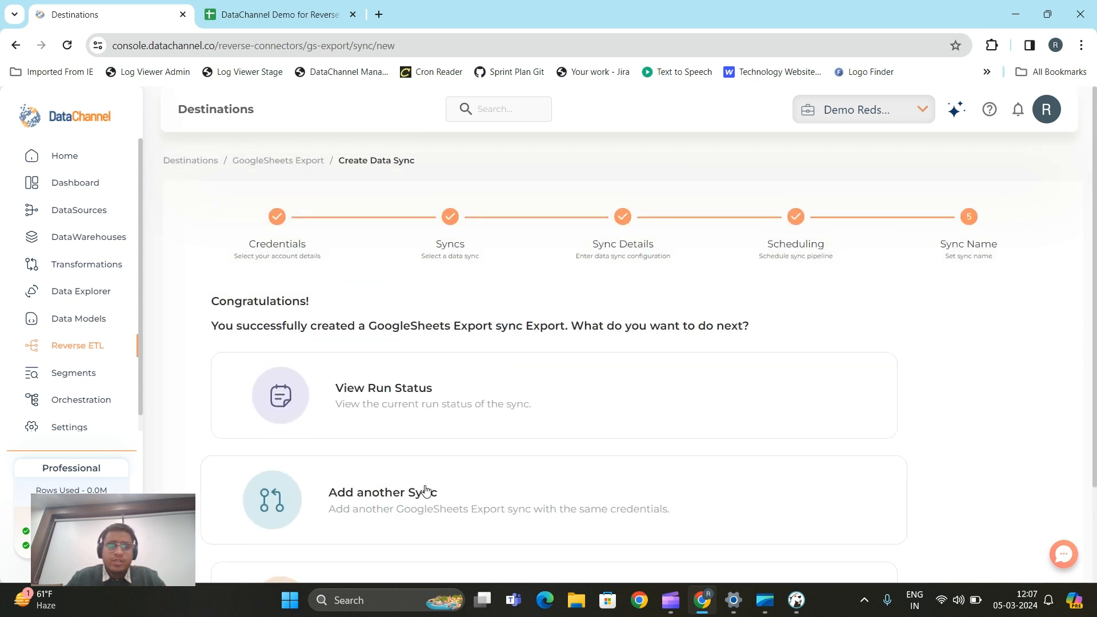
scroll(431, 502, down, 3)
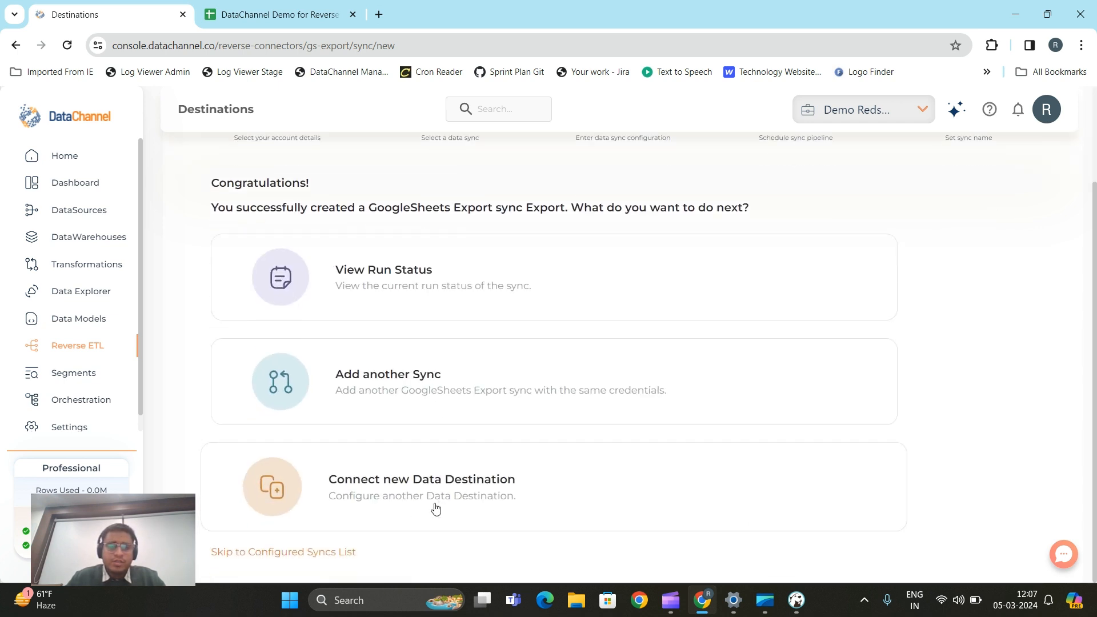
click(307, 552)
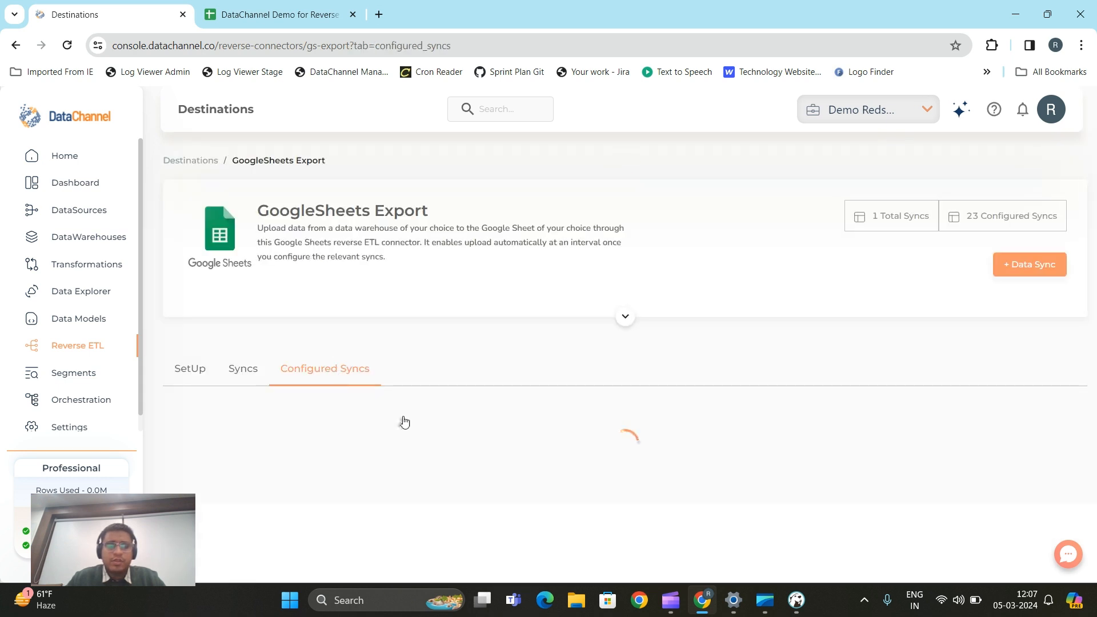
scroll(423, 379, down, 2)
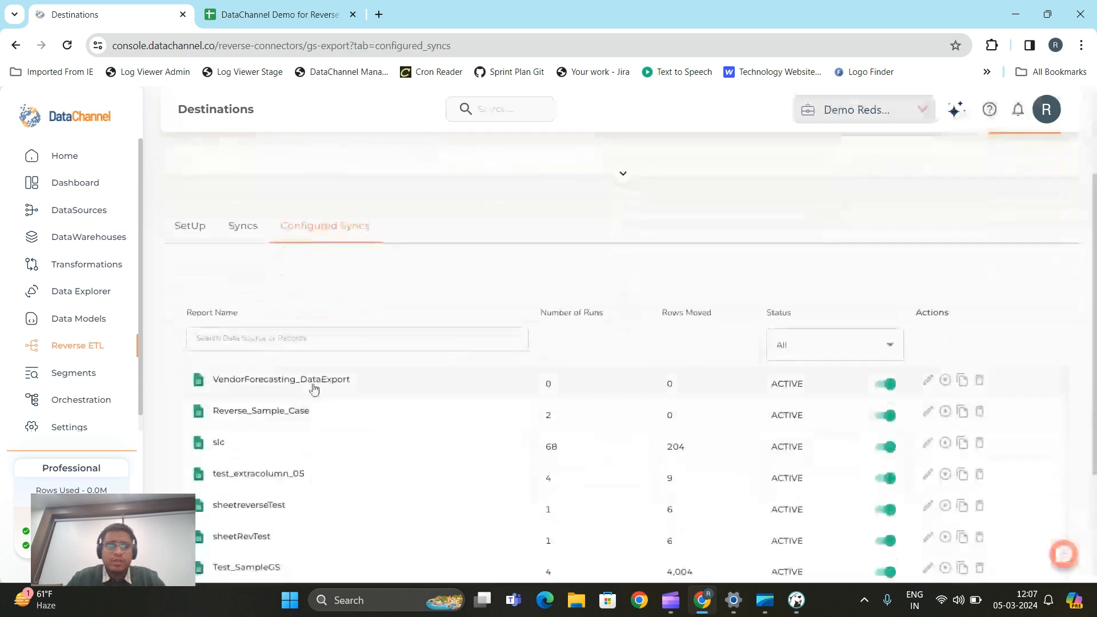
click(291, 380)
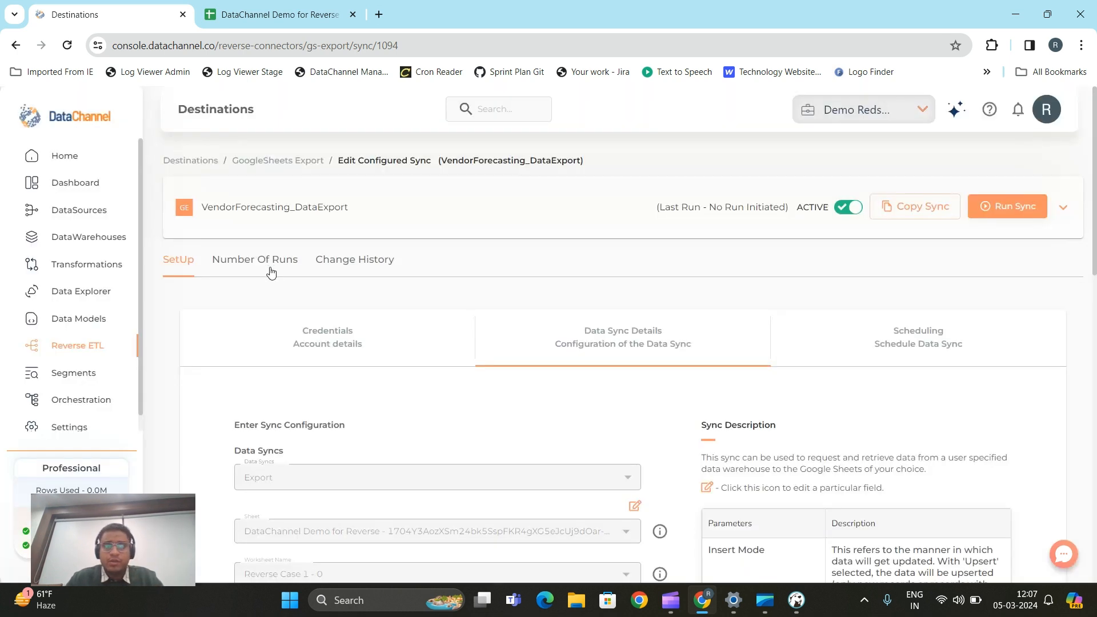
Examine the run history of the VendorForecasting_DataExport sync and go to the data sources.
click(266, 267)
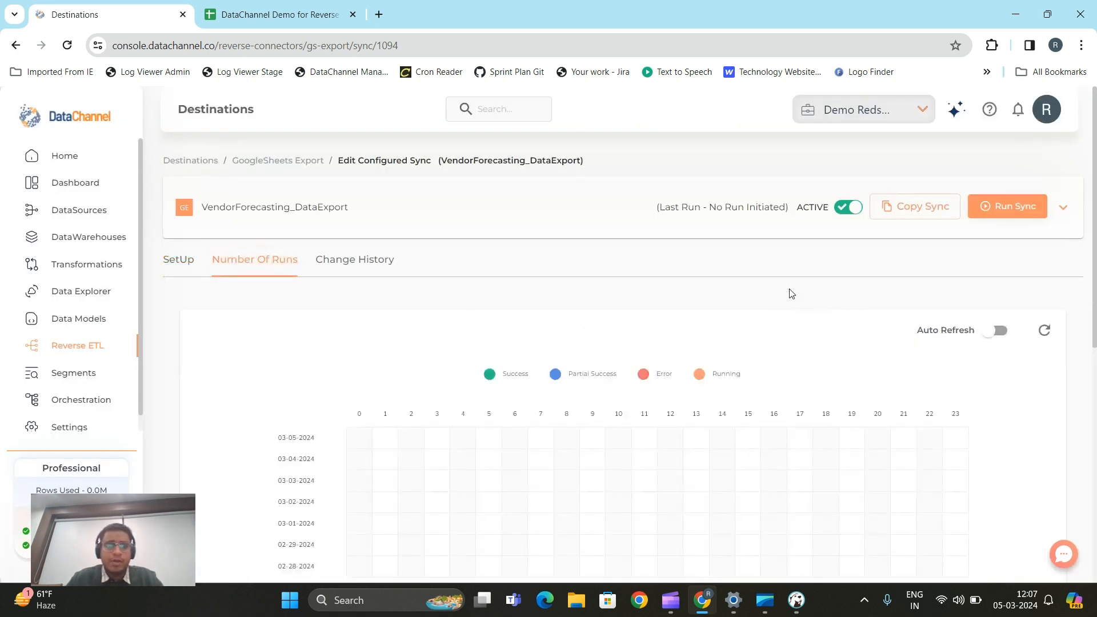
scroll(846, 294, down, 5)
scroll(901, 294, up, 5)
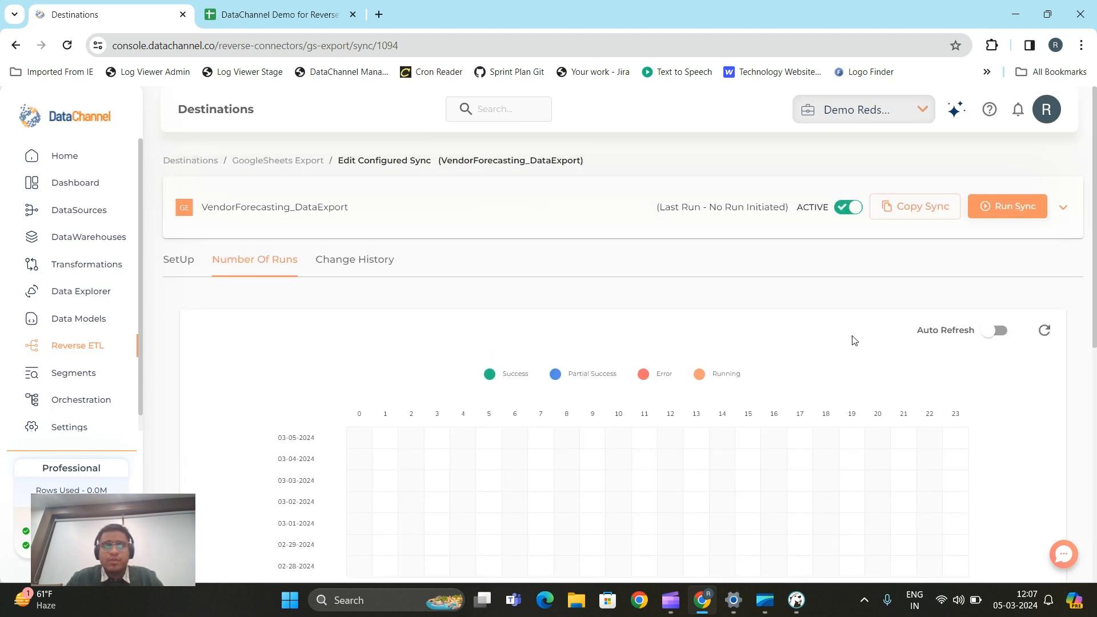
click(107, 201)
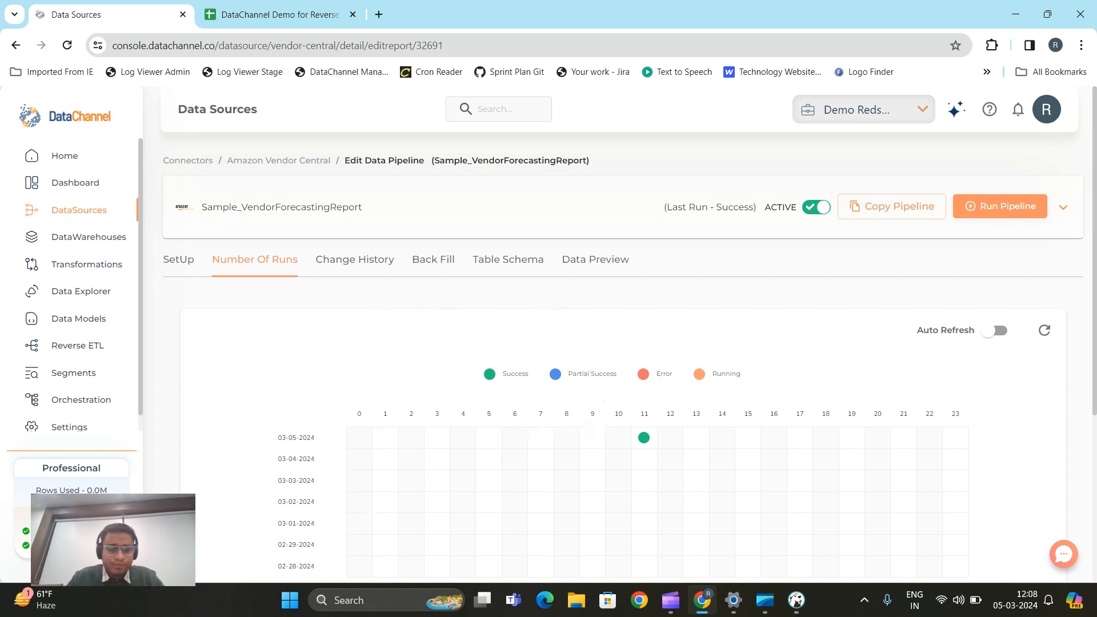
Switch to Sticky Notes and clear all text from the existing note.
click(347, 599)
text(st)
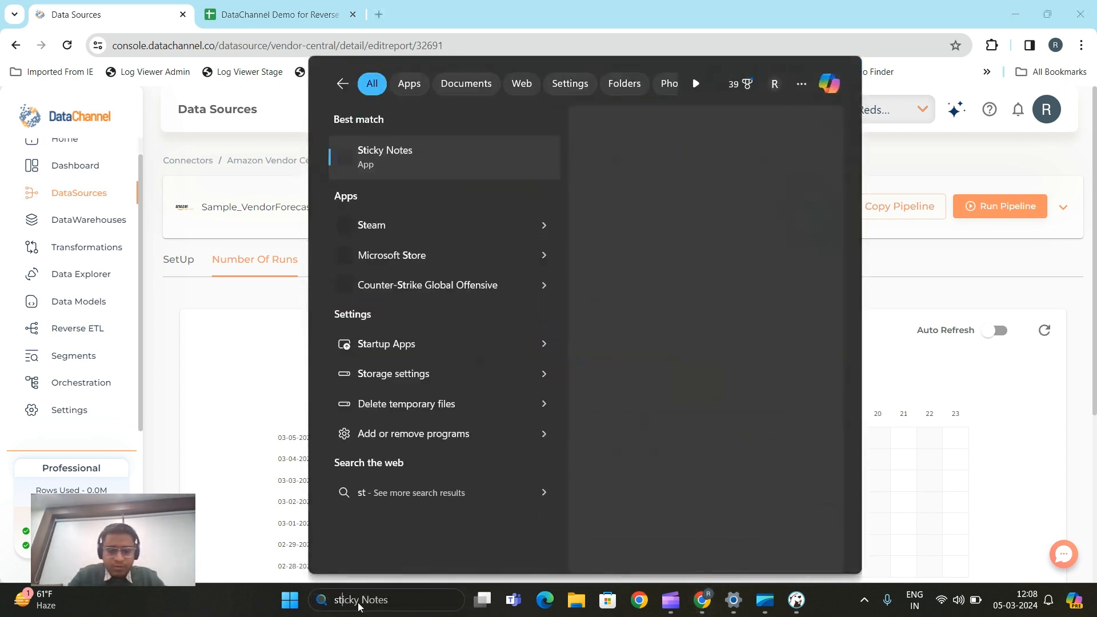
text(icky)
click(398, 161)
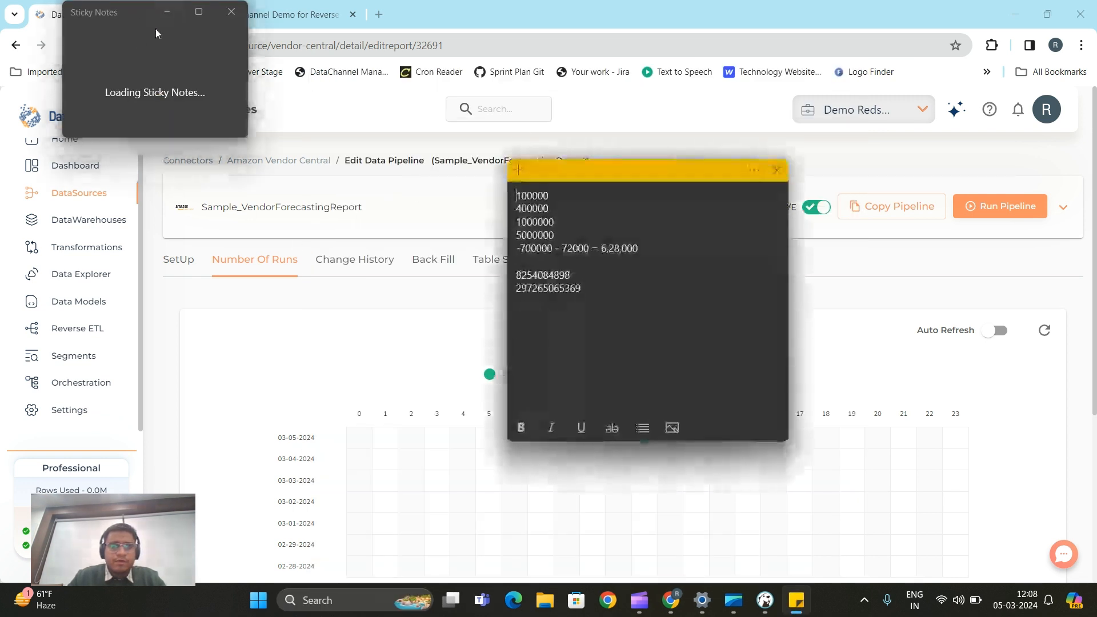
key(ctrl+a)
key(BackSpace)
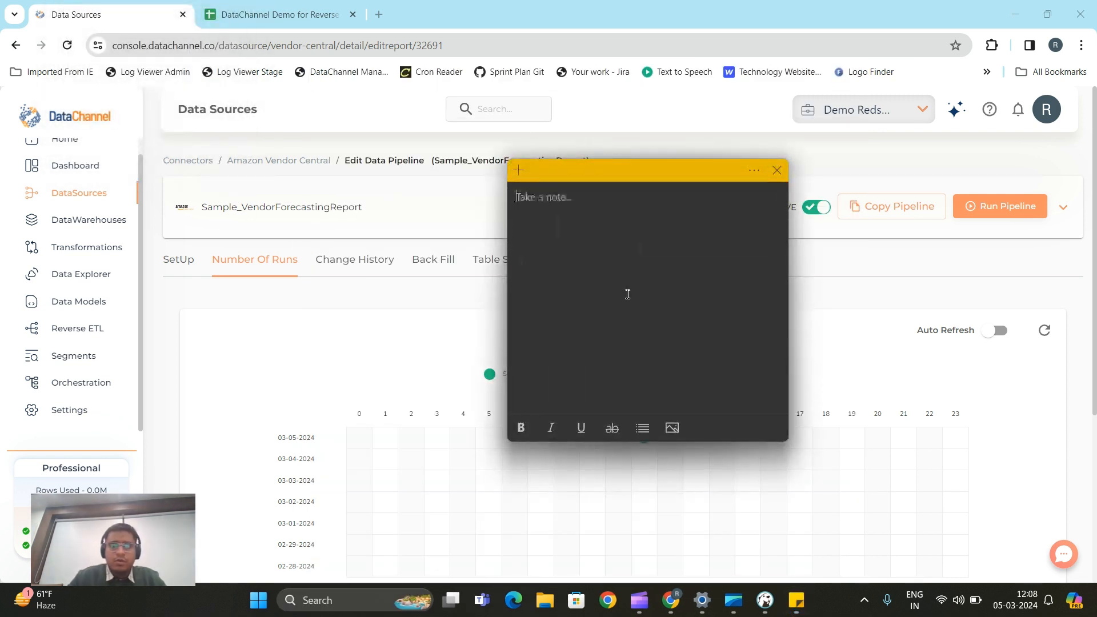
Write a numbered list in the note: Forward Pipeline - Vendor Central, Transformations - SQL, Reverse Sync - Google Sheets.
text(1. Forward Pipeline)
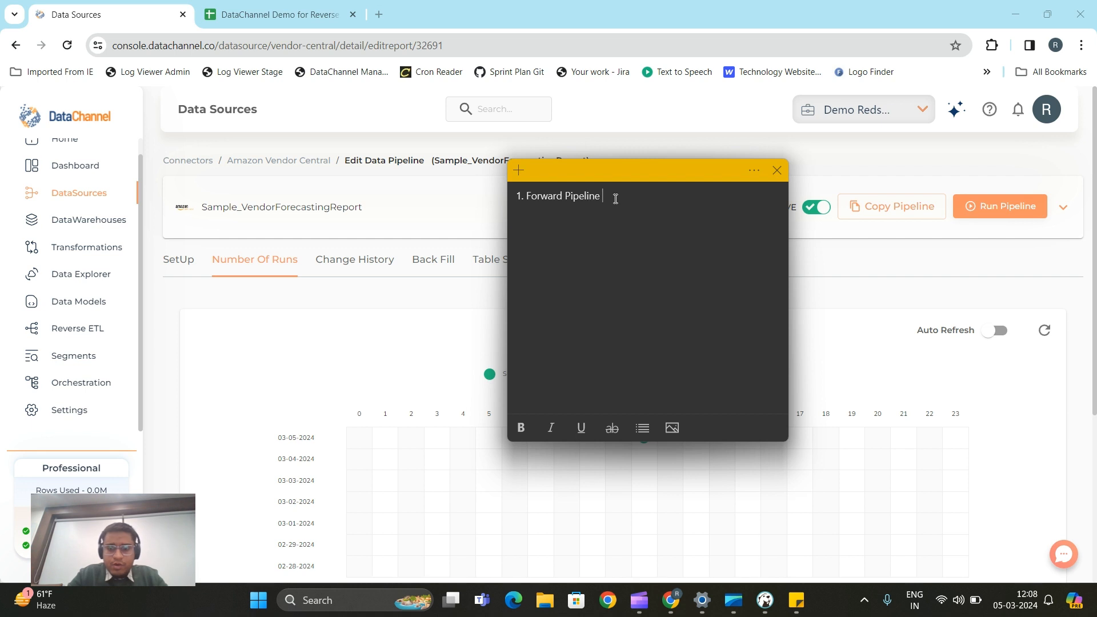
text(Central)
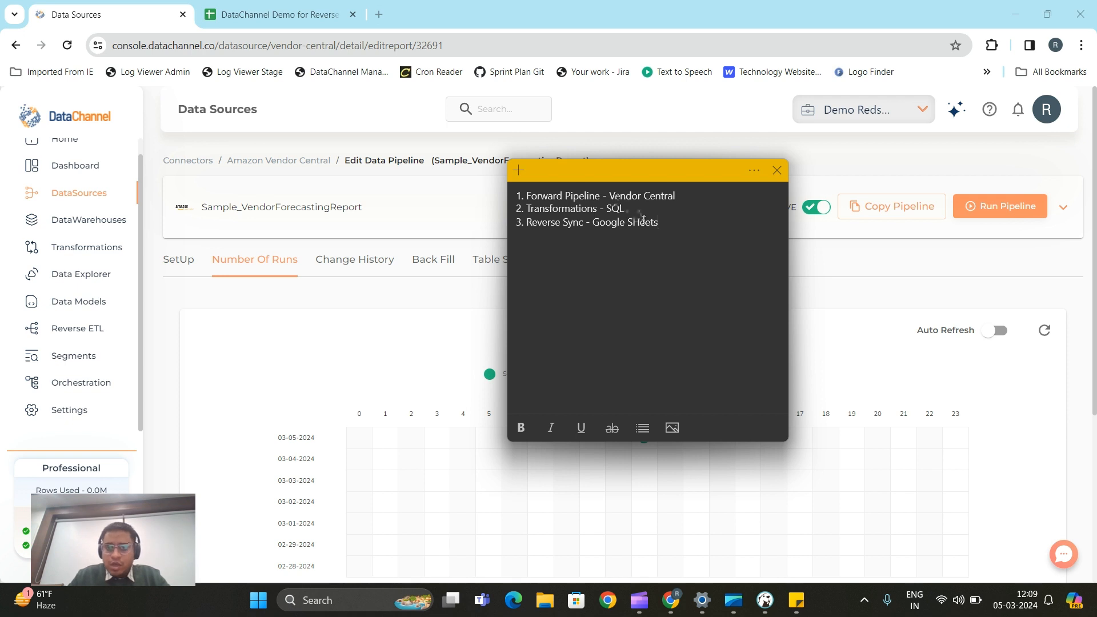
key(BackSpace)
text(h)
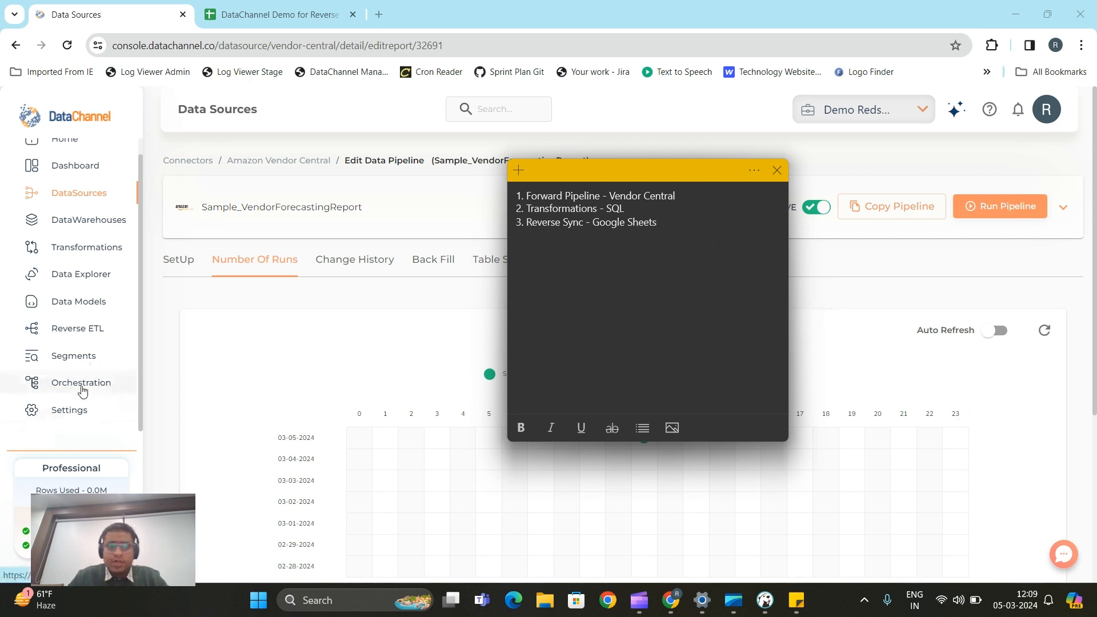
Return to DataChannel in the browser and create a new orchestration.
click(844, 302)
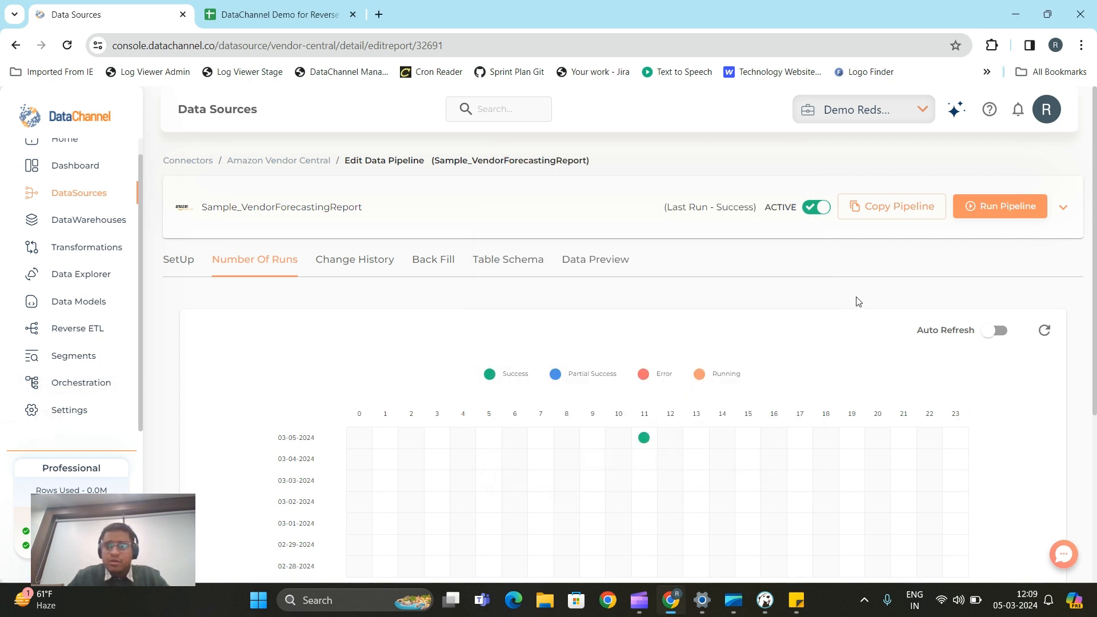
click(96, 388)
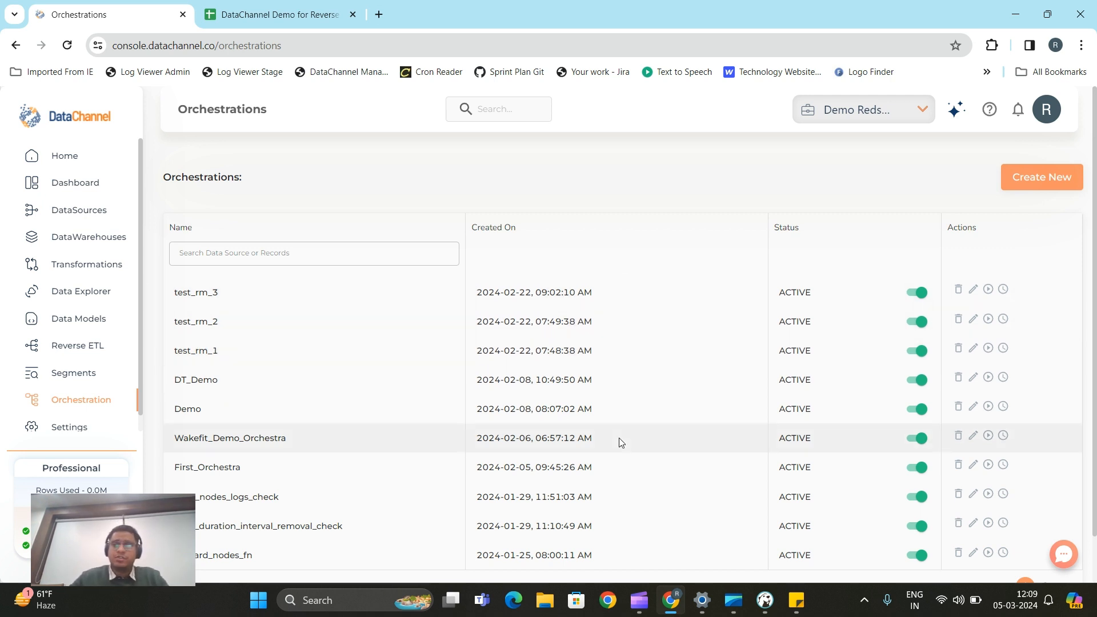
click(1063, 181)
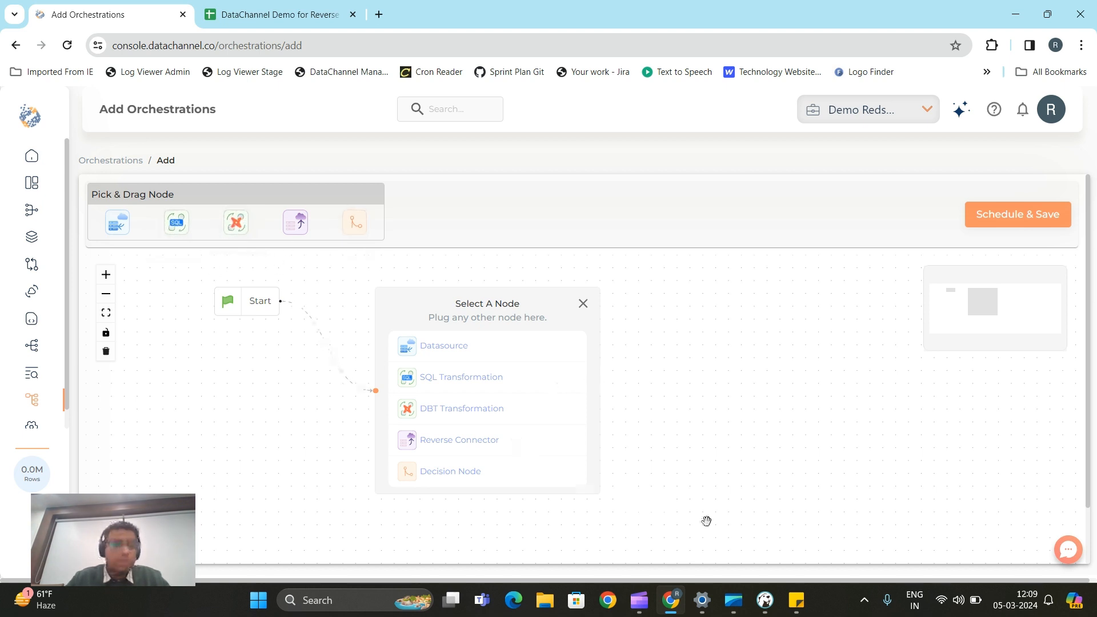
Add a Datasource node after the Start node of the orchestration.
scroll(631, 446, down, 2)
drag(696, 410, 612, 383)
scroll(525, 343, up, 2)
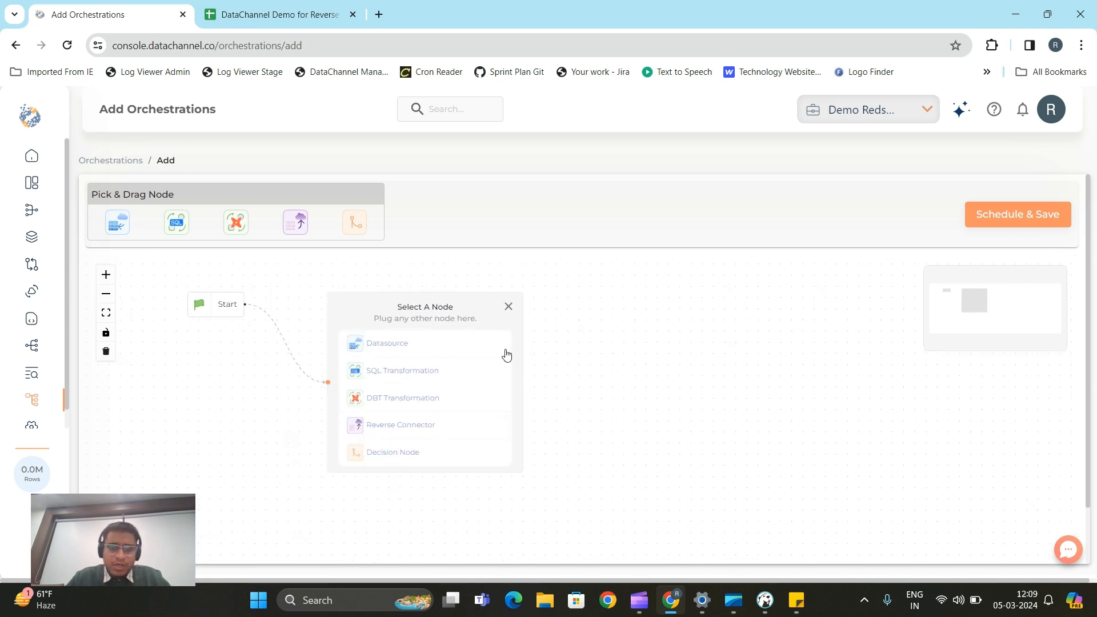
click(377, 343)
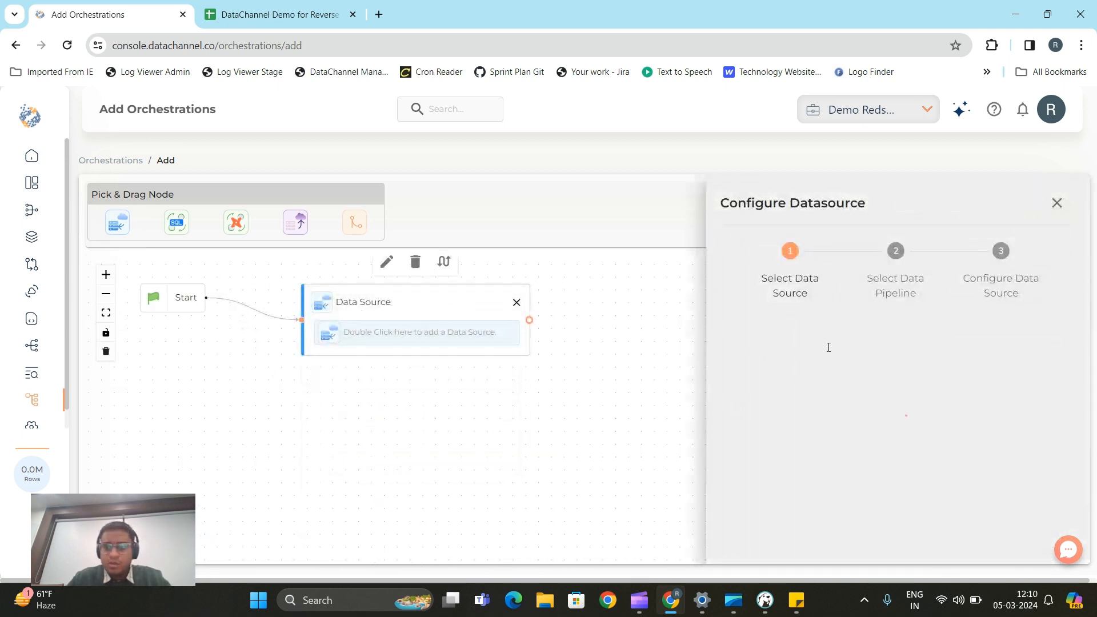
Search the data sources for amazo, choose Amazon Vendor Central and assign its Sample_VendorForecastingReport pipeline to the node.
click(855, 348)
text(amazo)
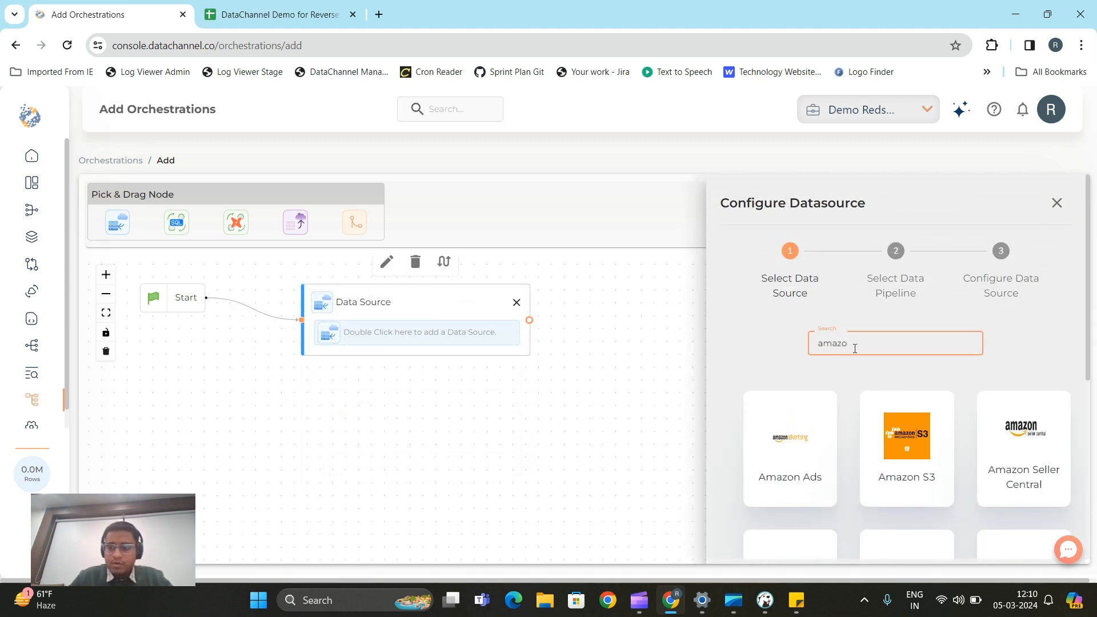
scroll(964, 407, down, 3)
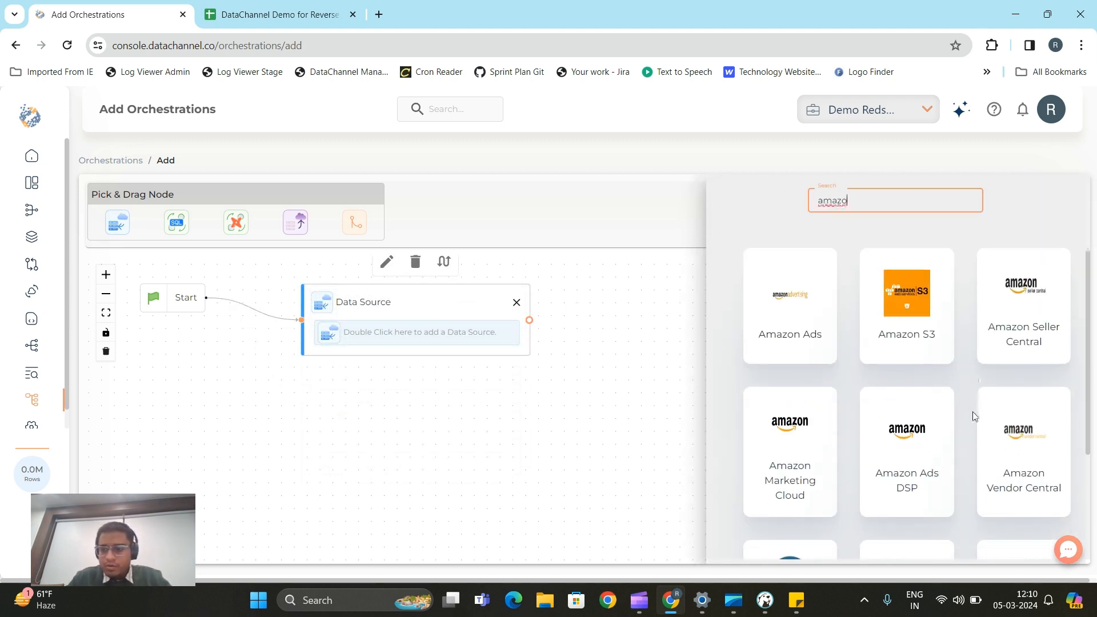
click(1000, 460)
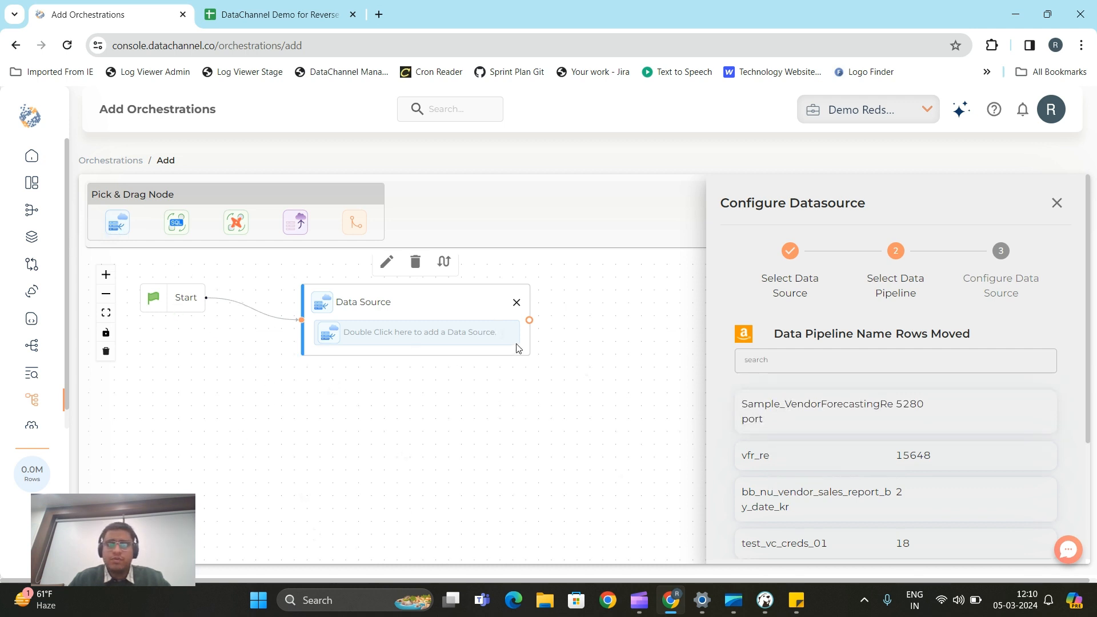
click(867, 419)
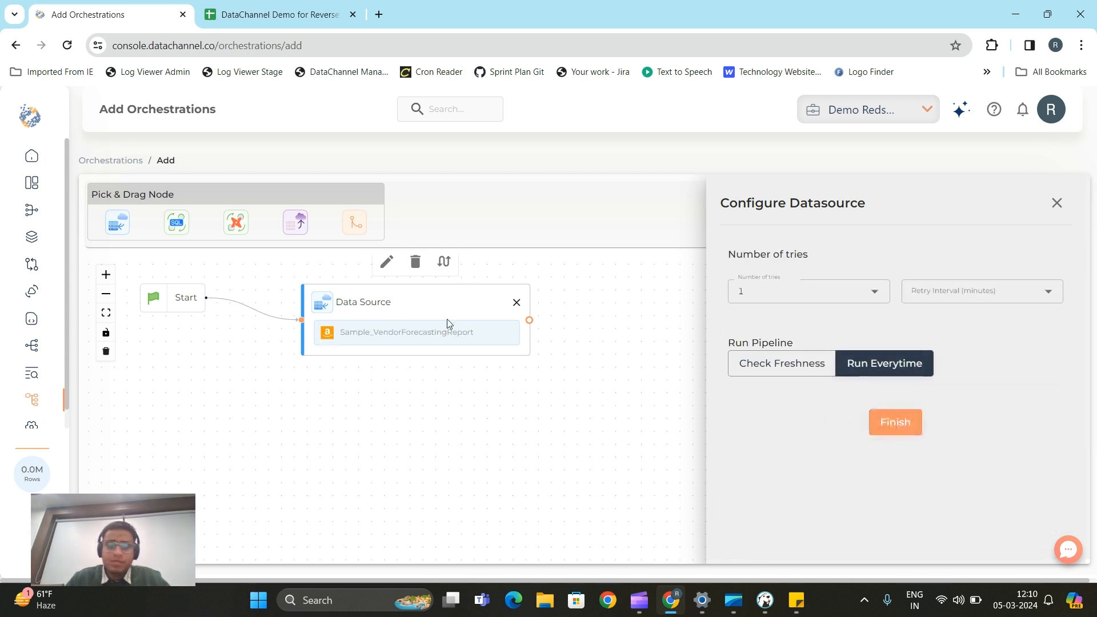
Set the Data Source node's number of tries to 3.
click(809, 293)
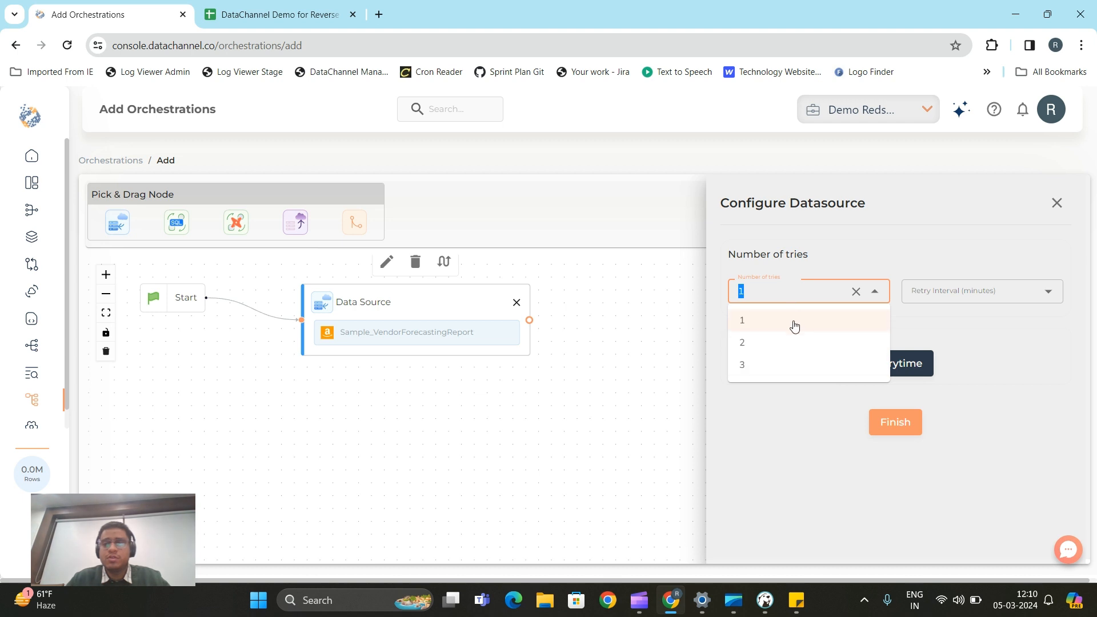
click(787, 368)
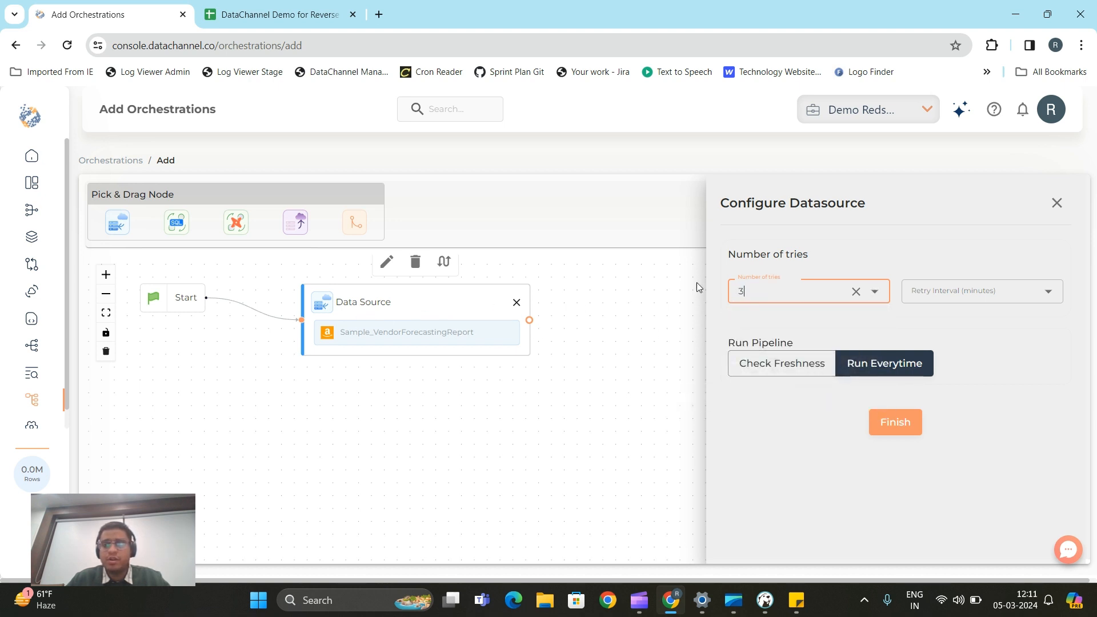
click(780, 297)
click(796, 495)
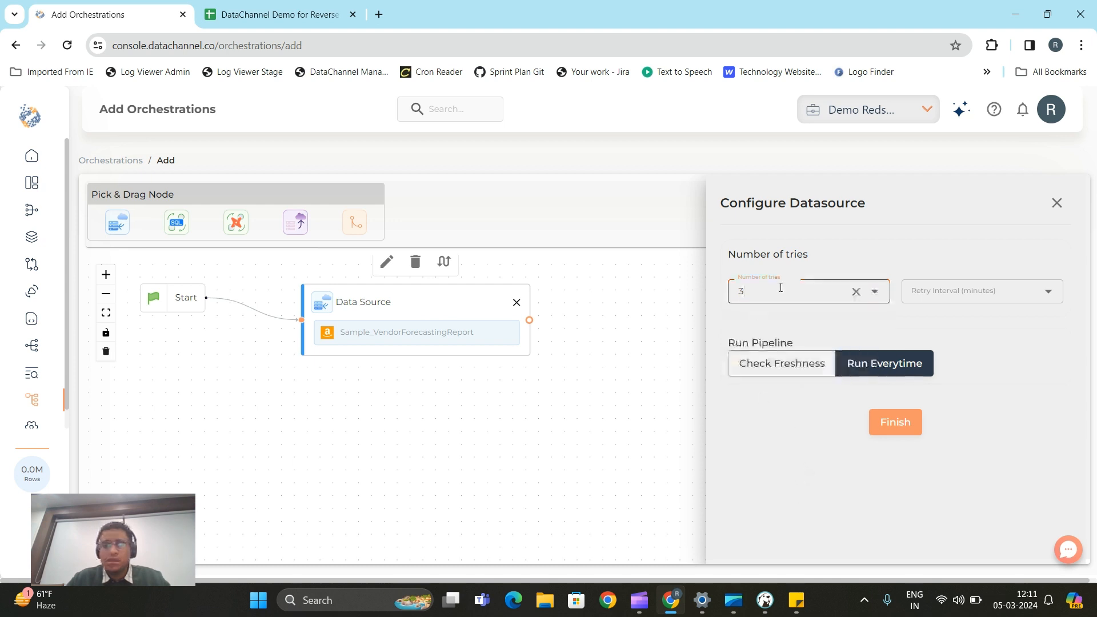
click(768, 294)
double_click(767, 294)
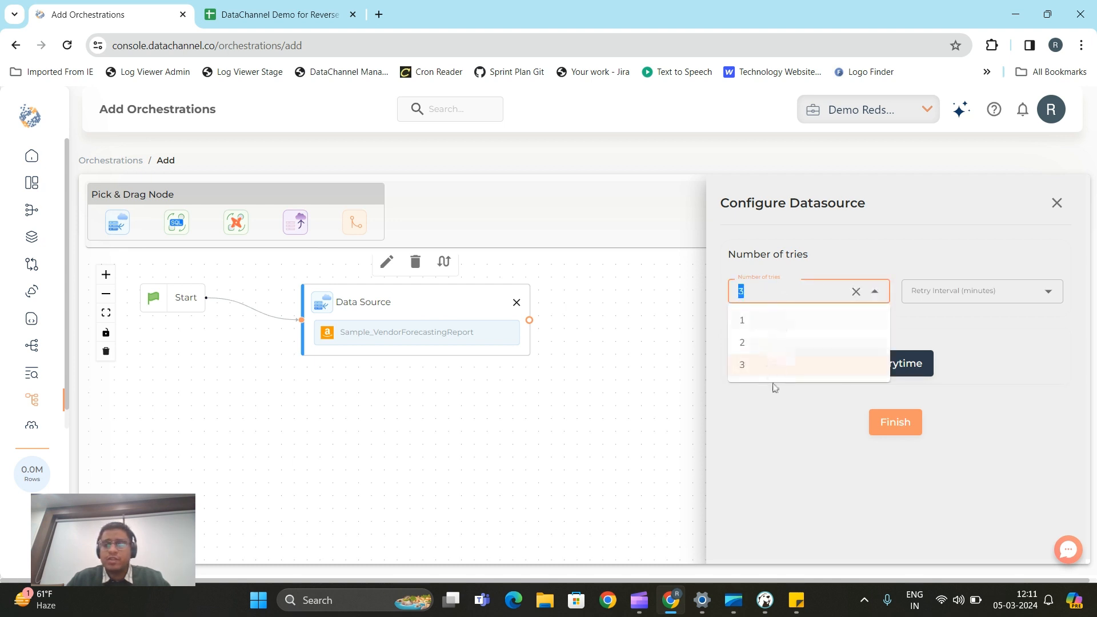
click(767, 415)
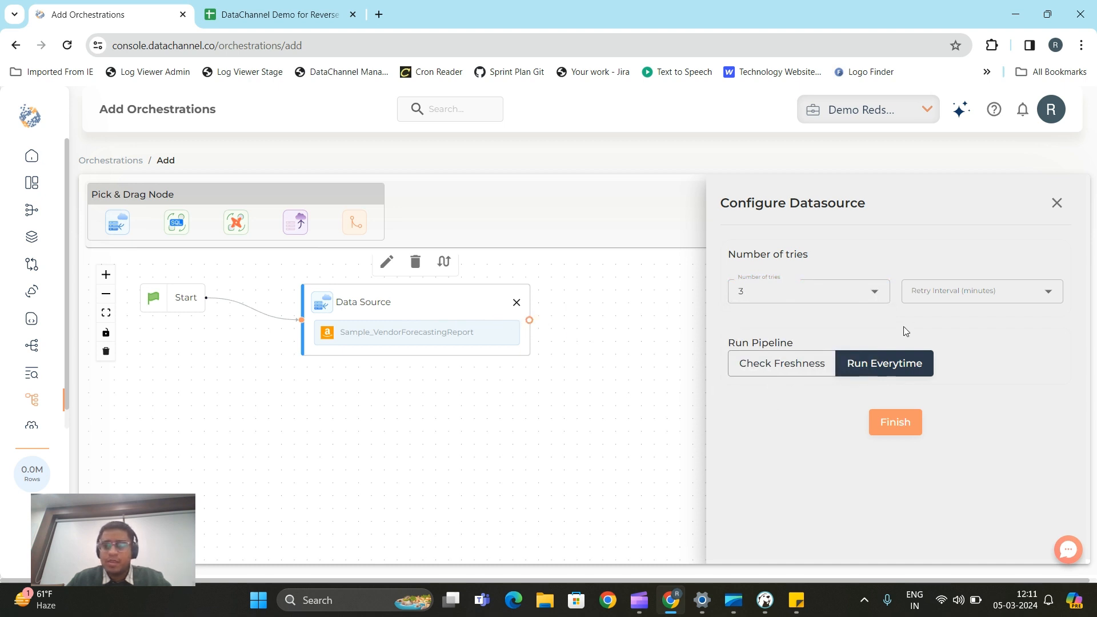
Set the Data Source node's retry interval to 10 minutes.
click(977, 291)
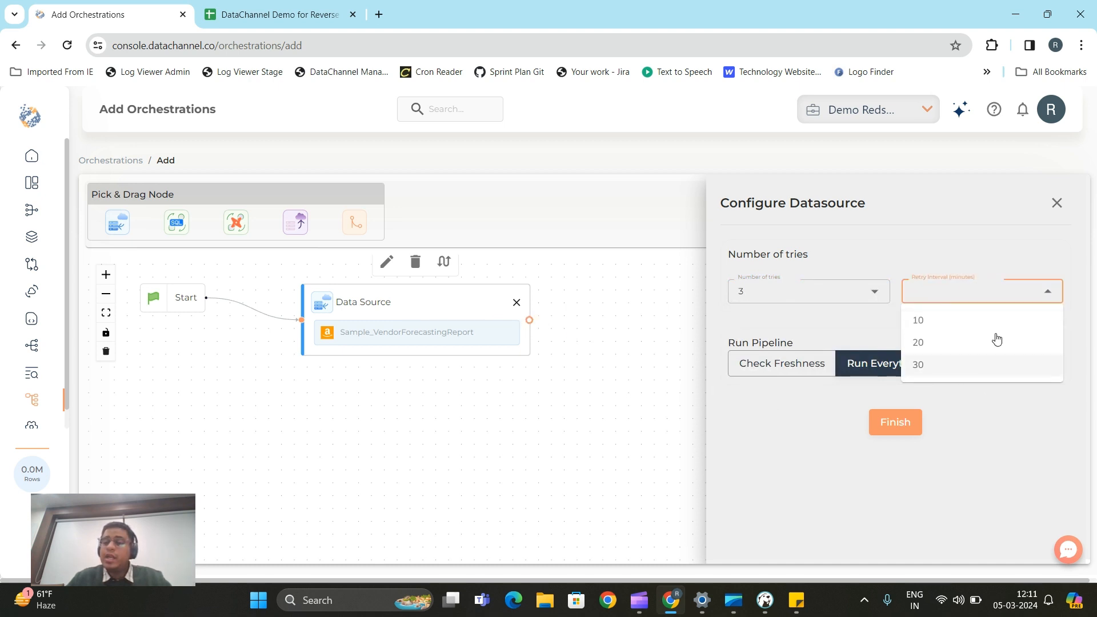
click(1035, 442)
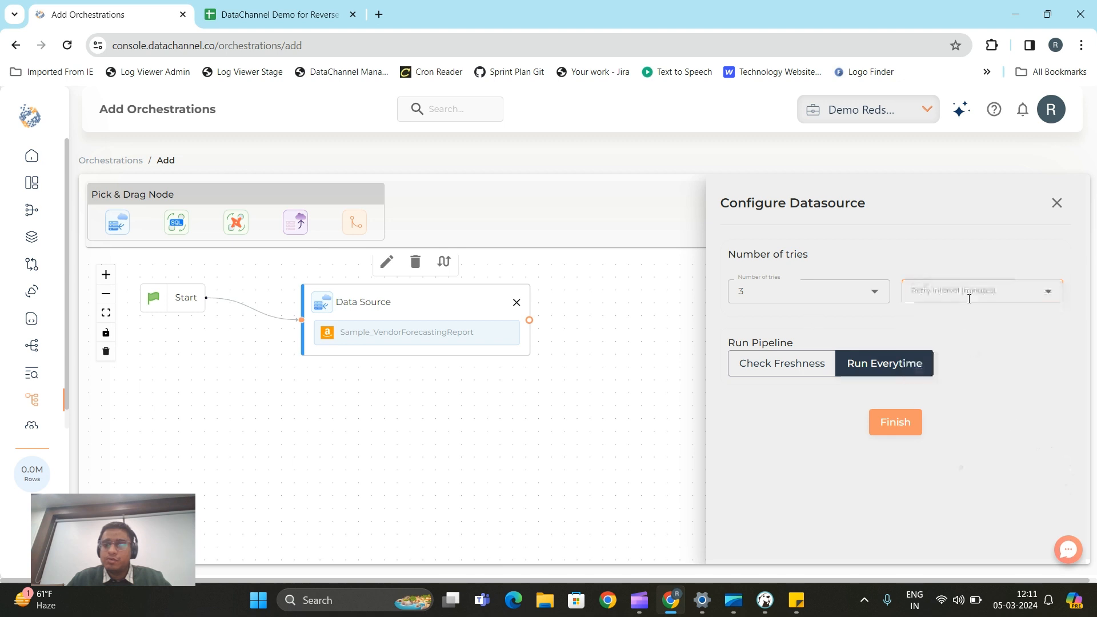
click(969, 297)
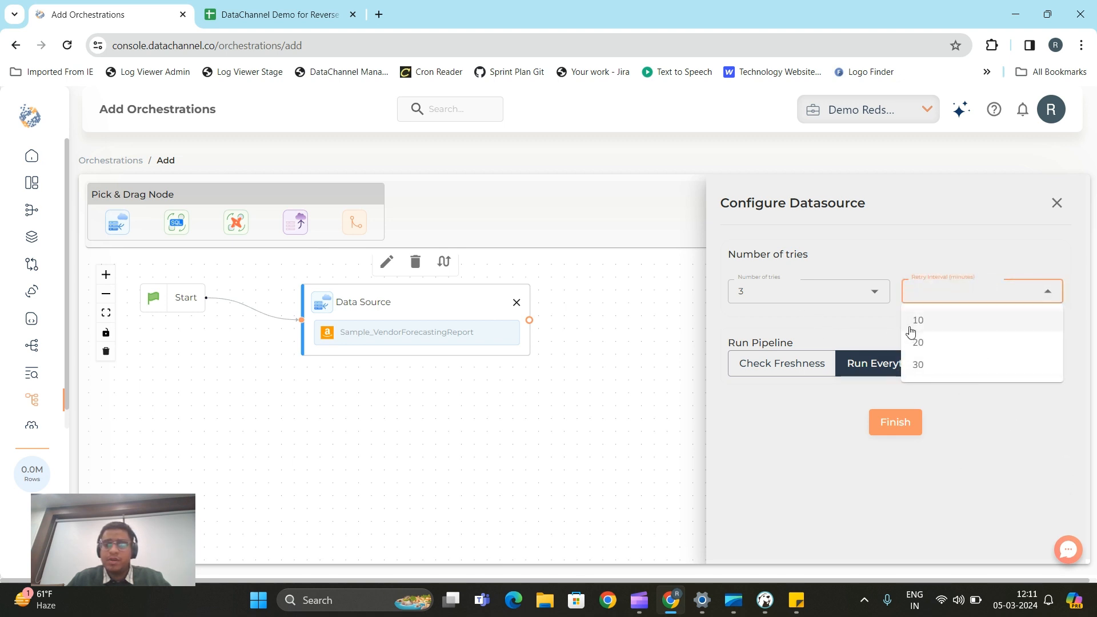
click(952, 320)
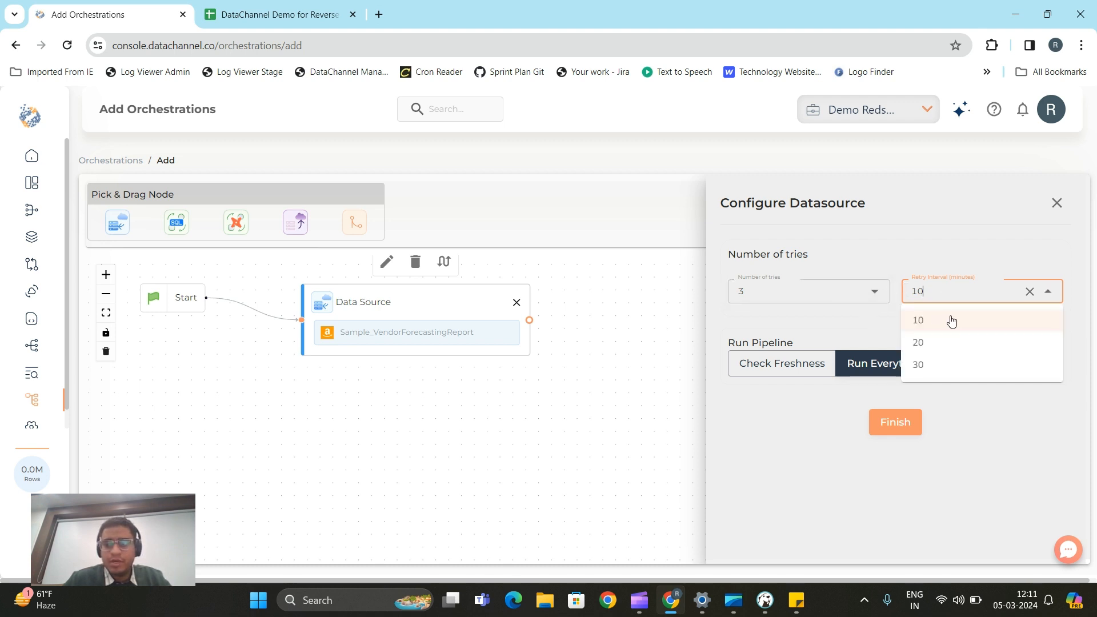
click(950, 320)
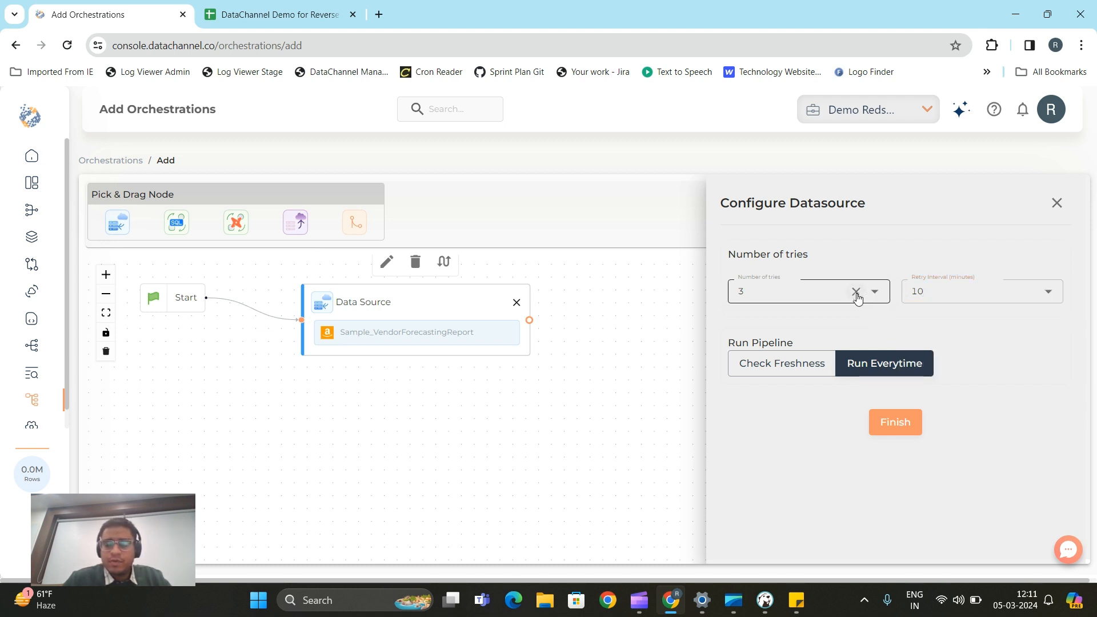
Reset the number of tries to 1 and clear the retry interval.
click(856, 292)
click(757, 321)
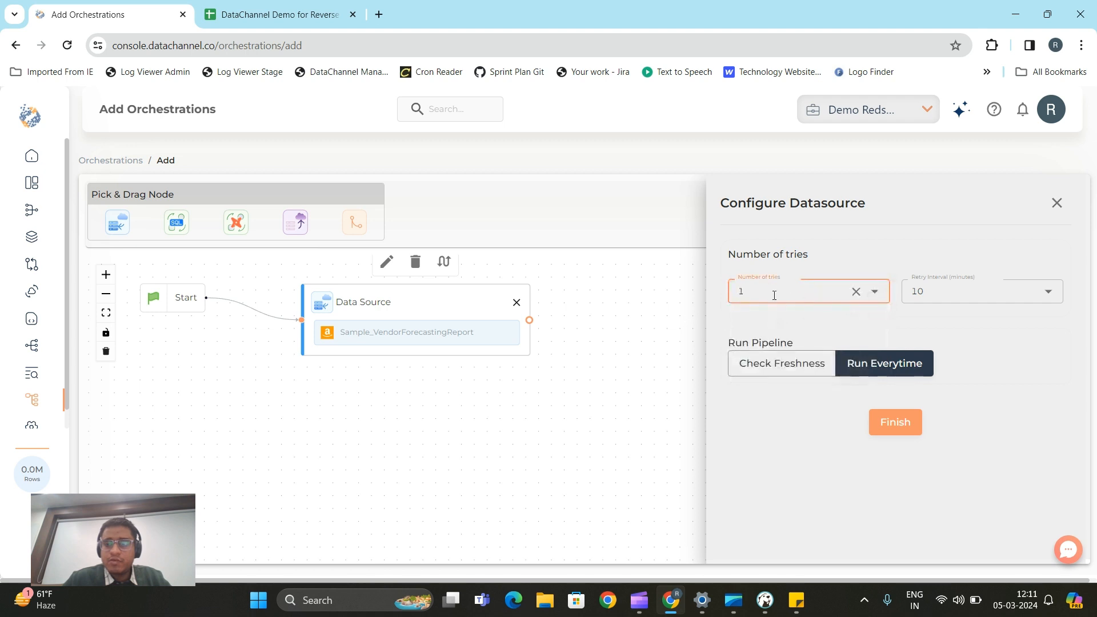
click(1029, 292)
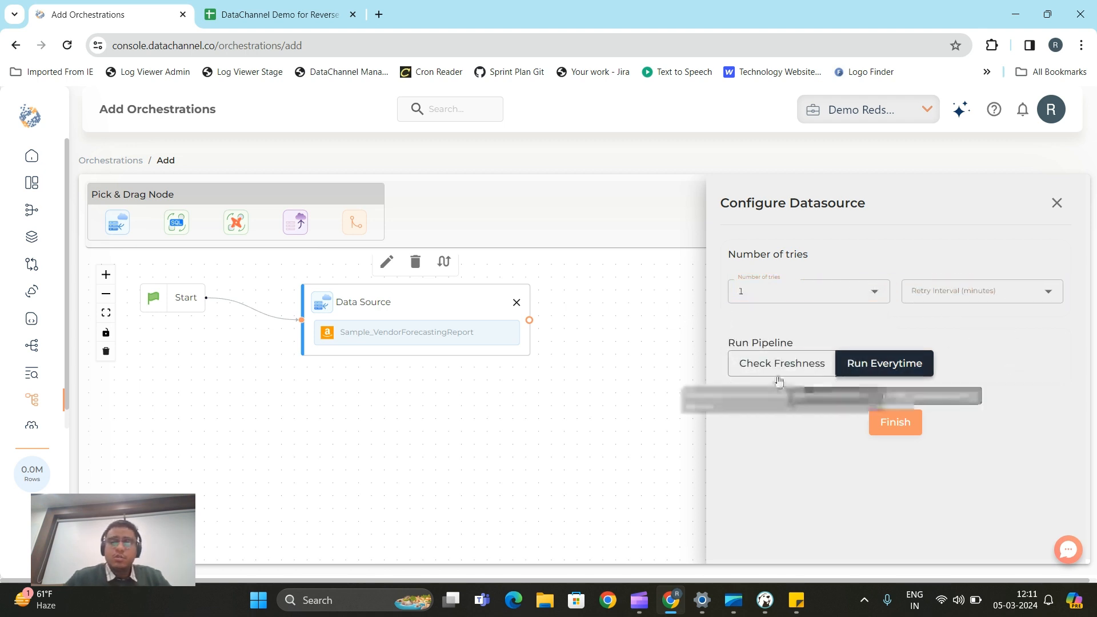
Compare the Check Freshness and Run Everytime modes and inspect the available freshness durations.
click(800, 368)
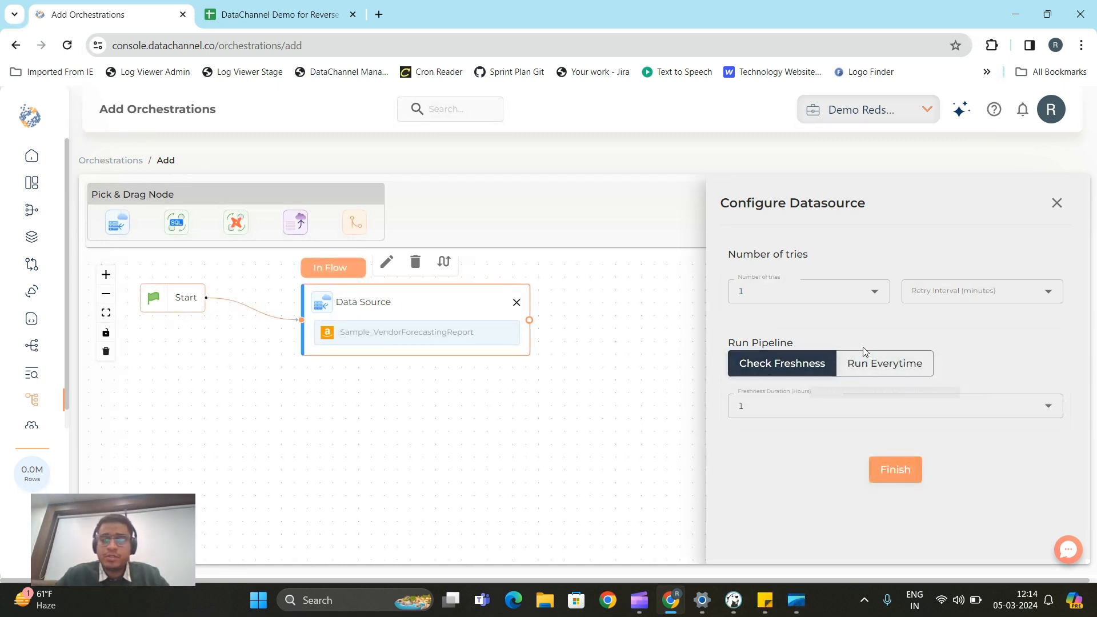
click(861, 363)
click(806, 365)
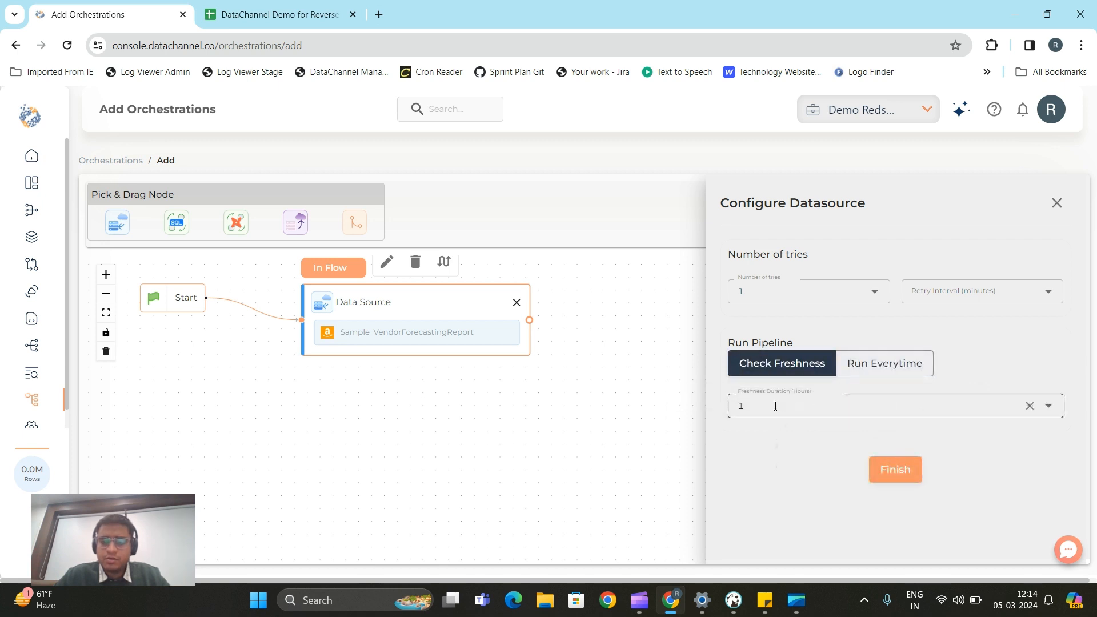
click(775, 406)
click(783, 467)
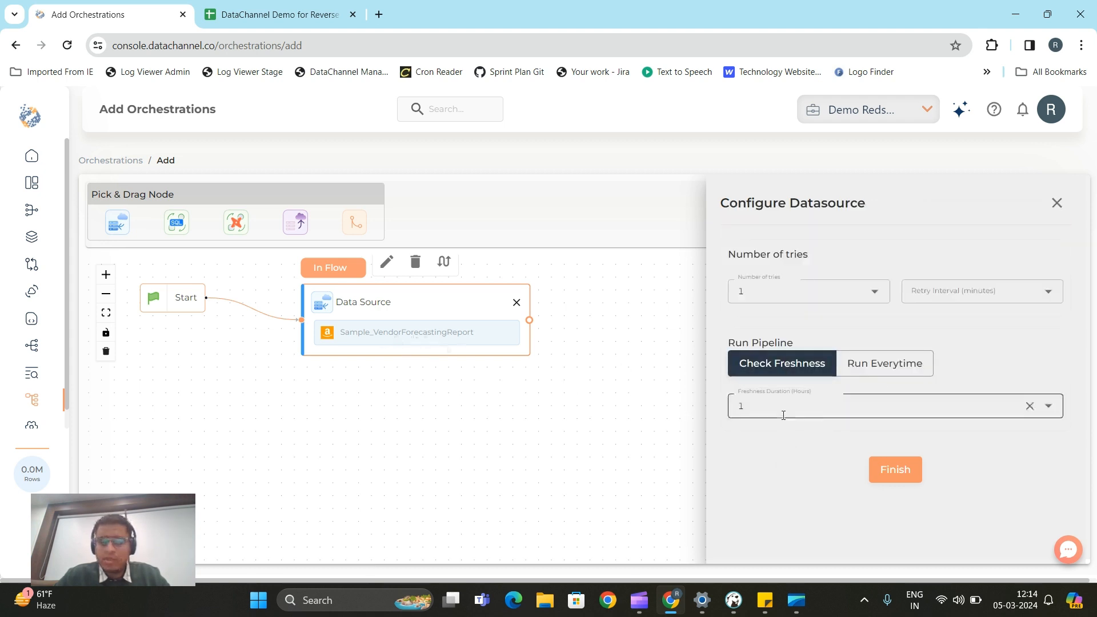
click(737, 405)
click(787, 473)
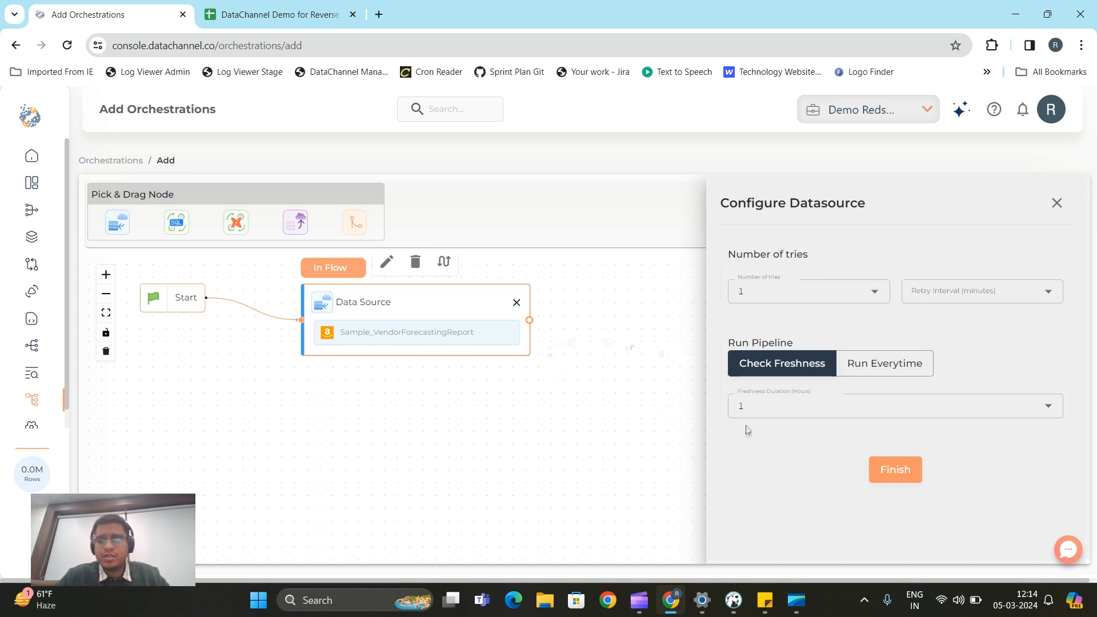
click(739, 405)
click(772, 477)
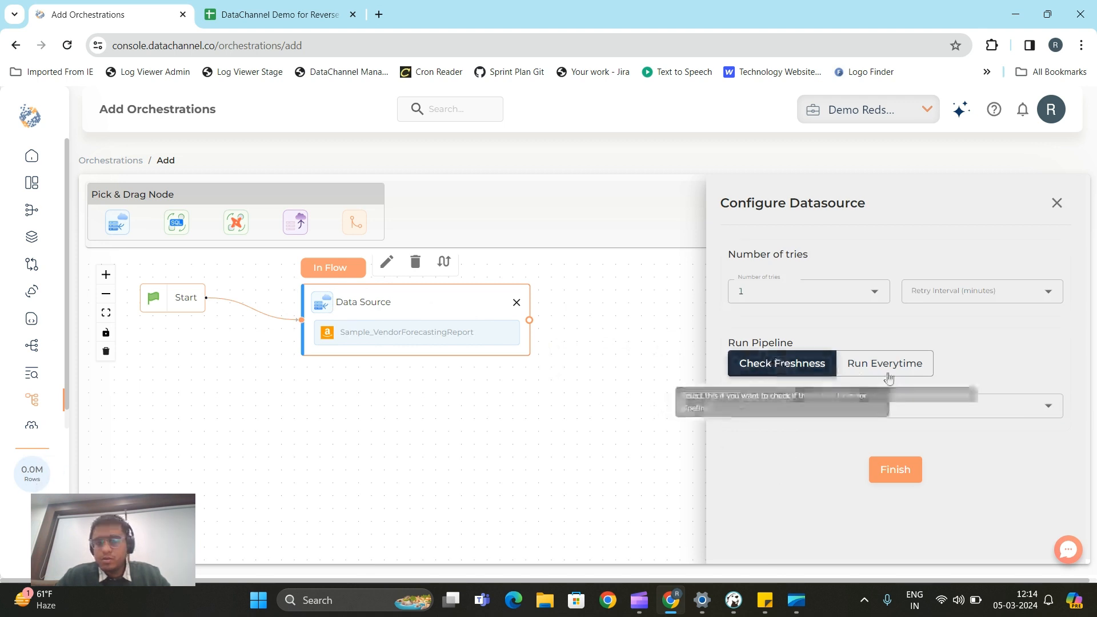
Make the pipeline run with Check Freshness at a 1-hour freshness duration and finish the Datasource configuration.
click(862, 366)
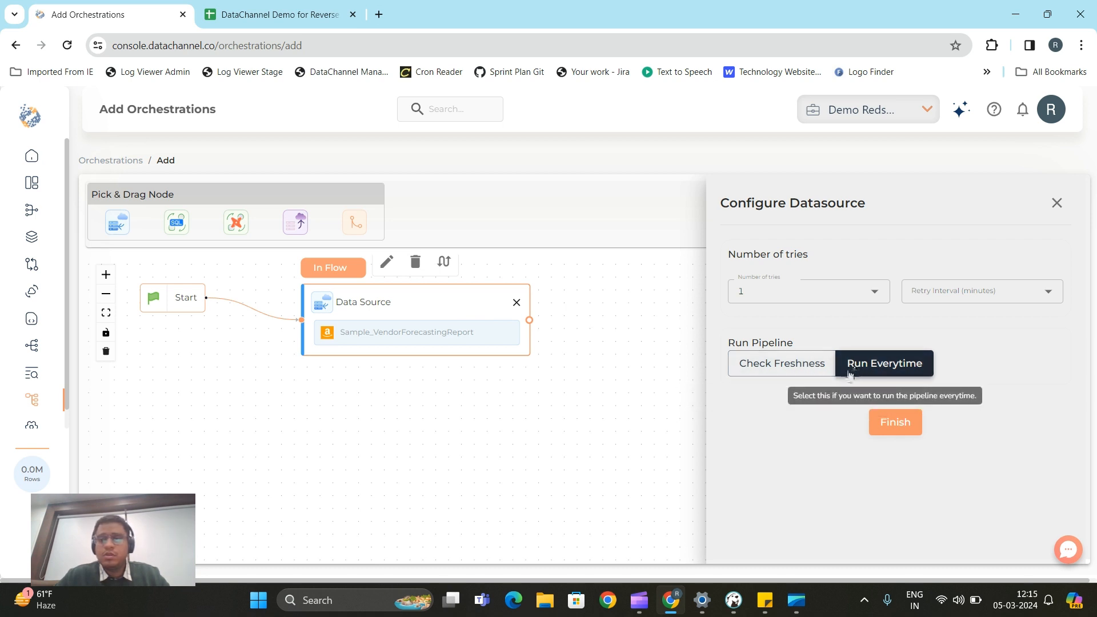
click(816, 369)
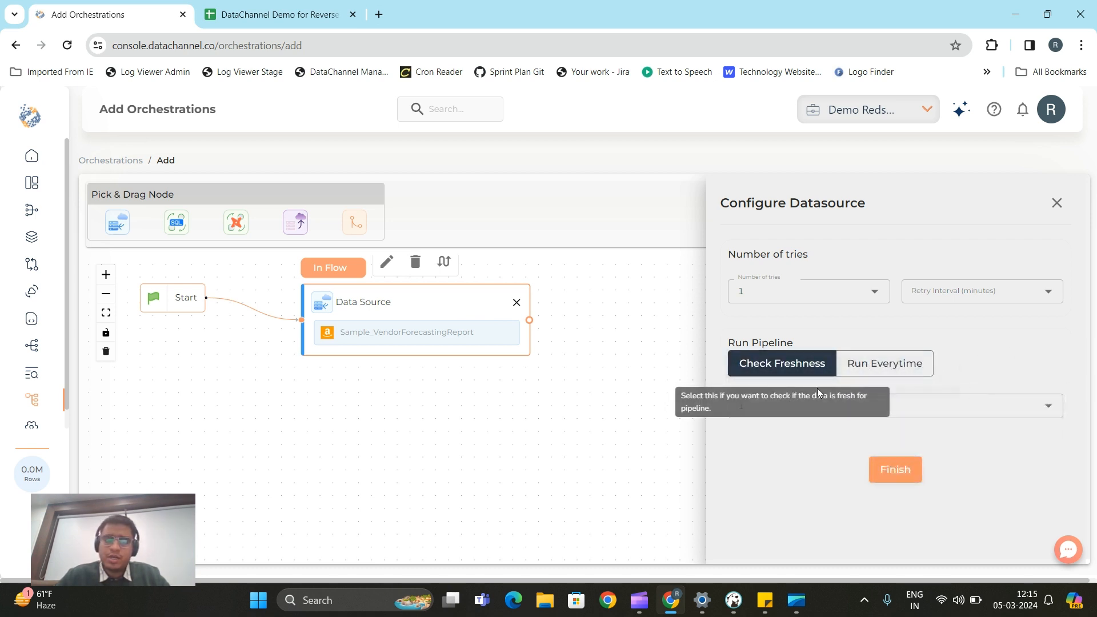
click(885, 368)
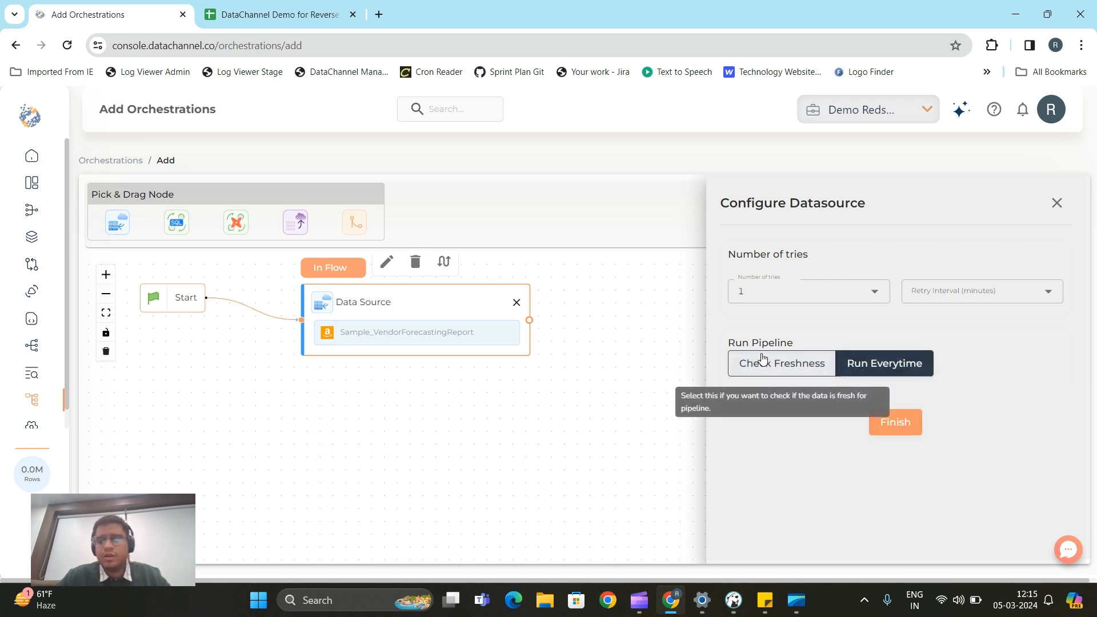
click(811, 370)
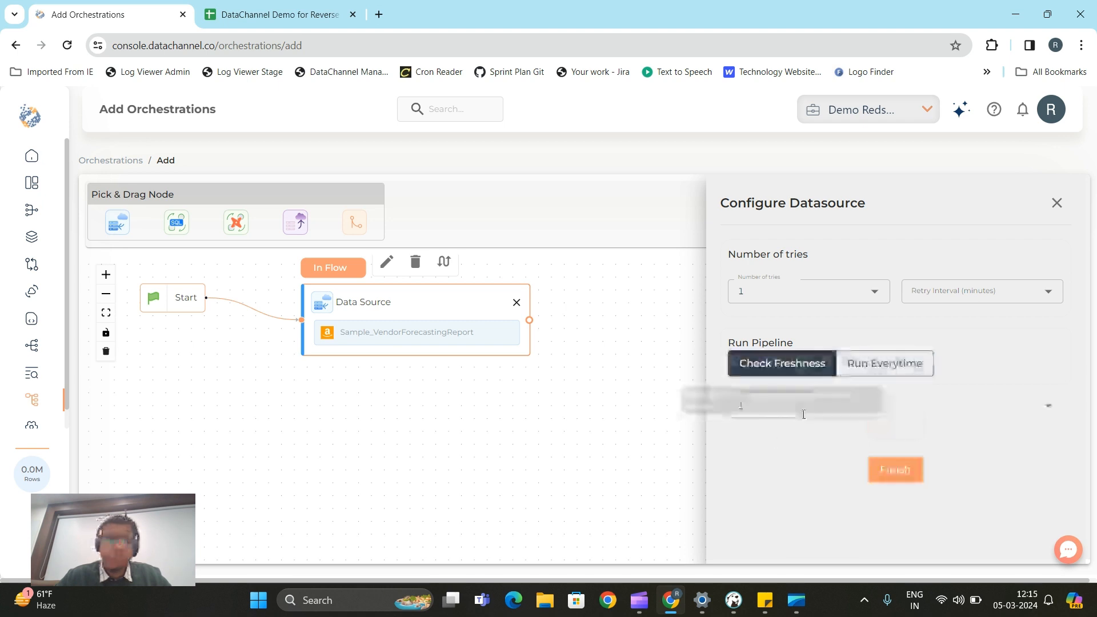
click(895, 470)
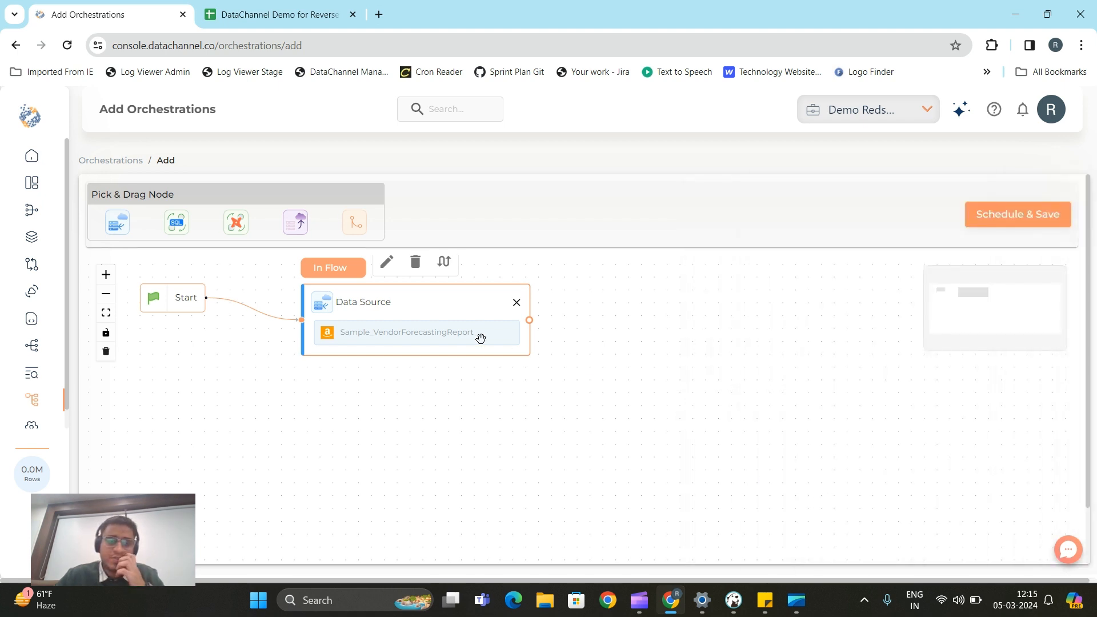
Add a Decision Node to the right of the Data Source node with the condition Rows Moved > 100.
drag(399, 301, 378, 352)
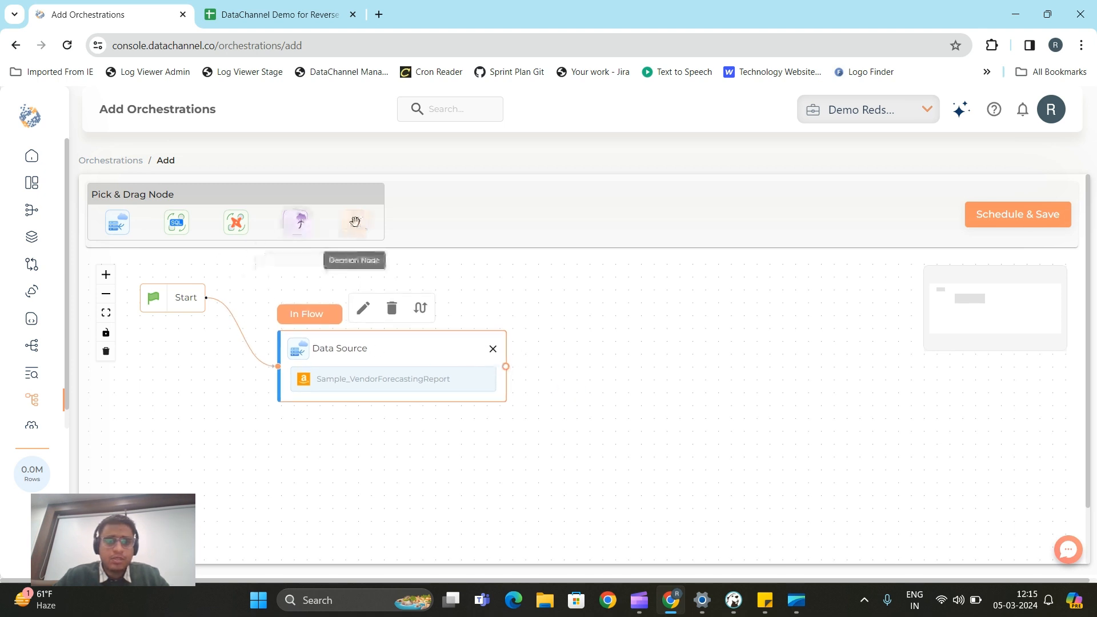
drag(354, 222, 636, 317)
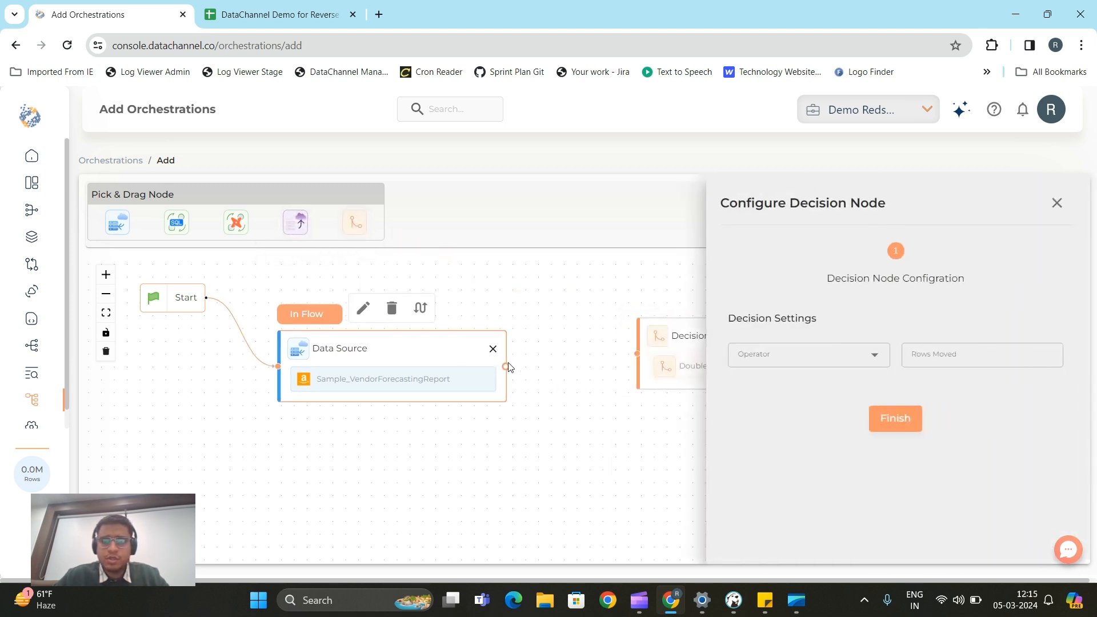
click(734, 357)
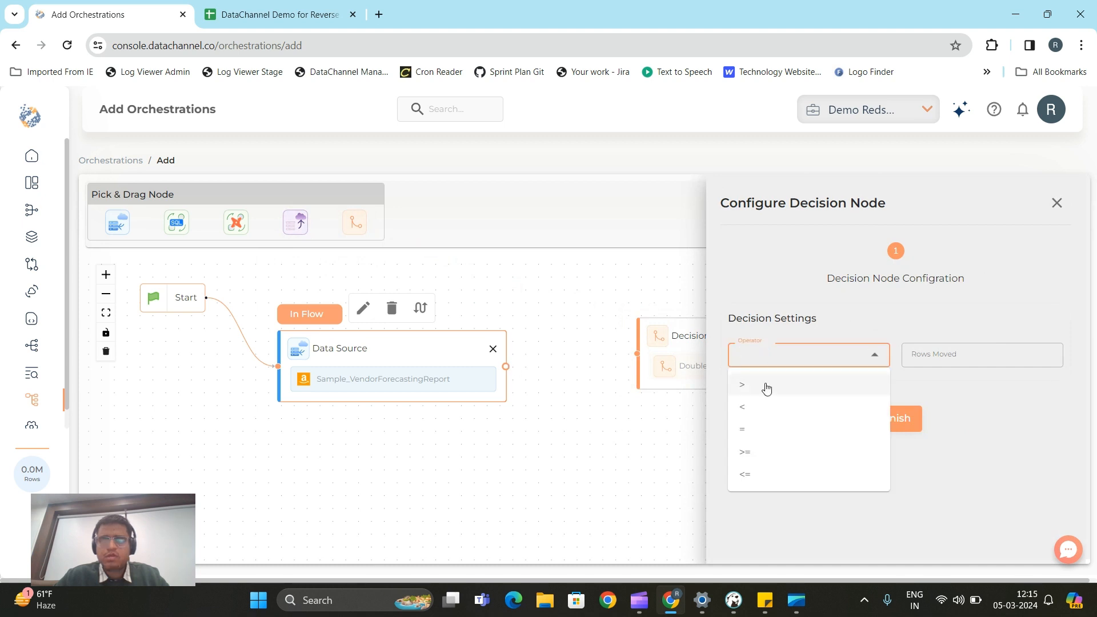
click(1032, 497)
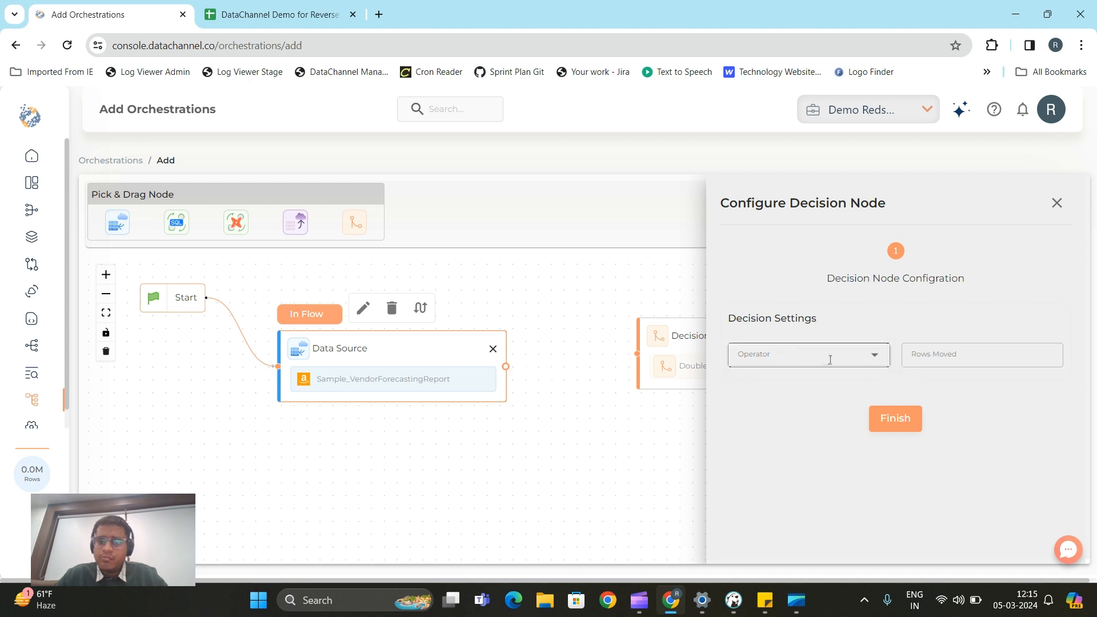
click(874, 364)
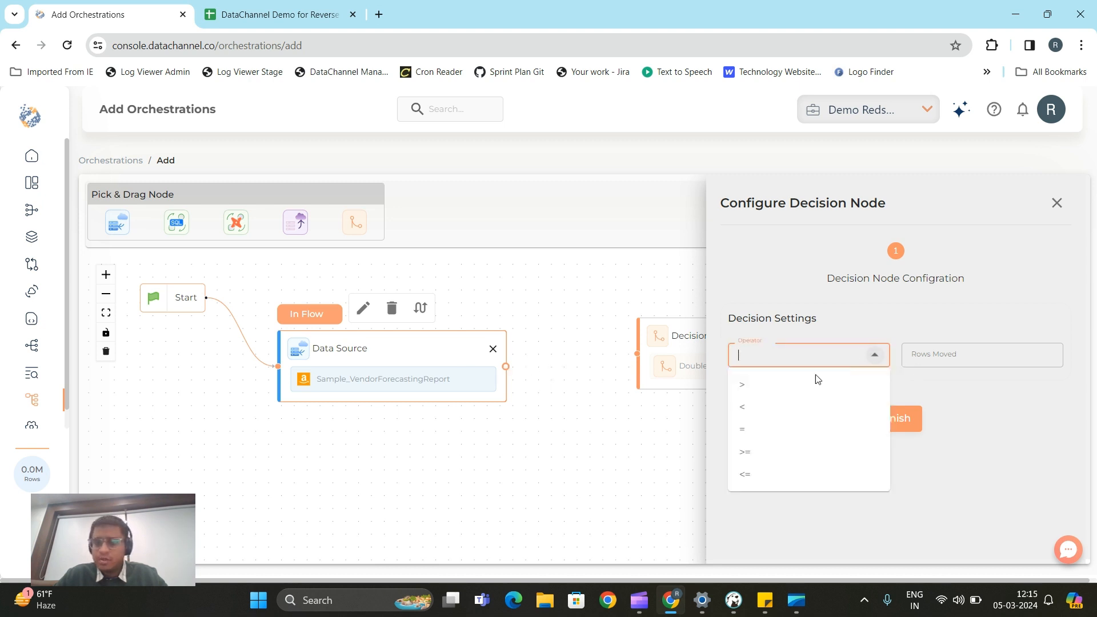
click(766, 388)
click(974, 354)
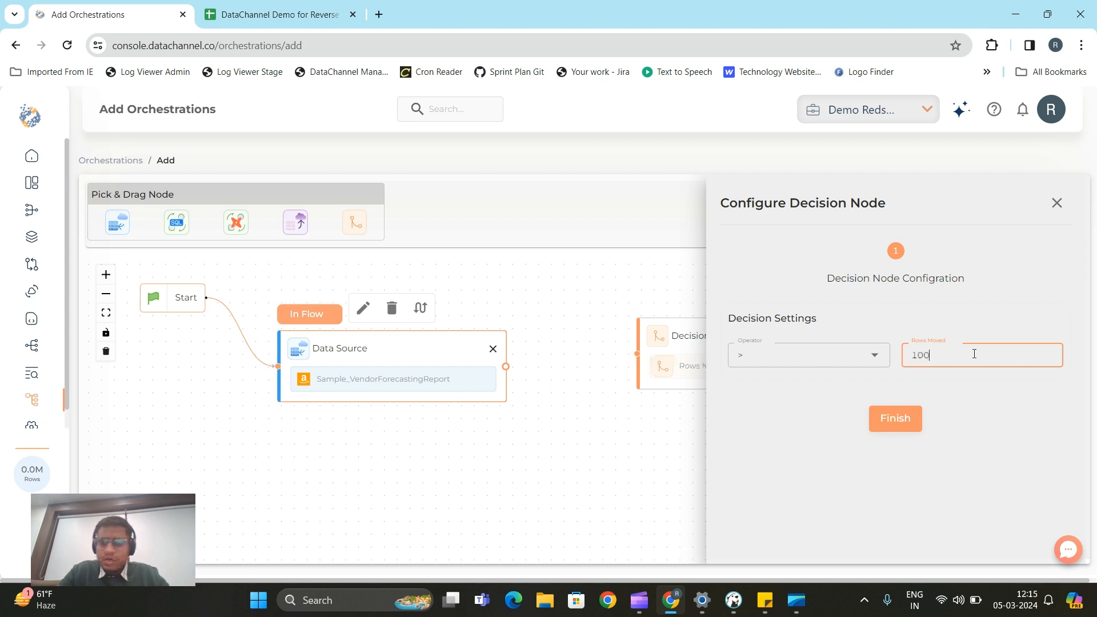
click(982, 431)
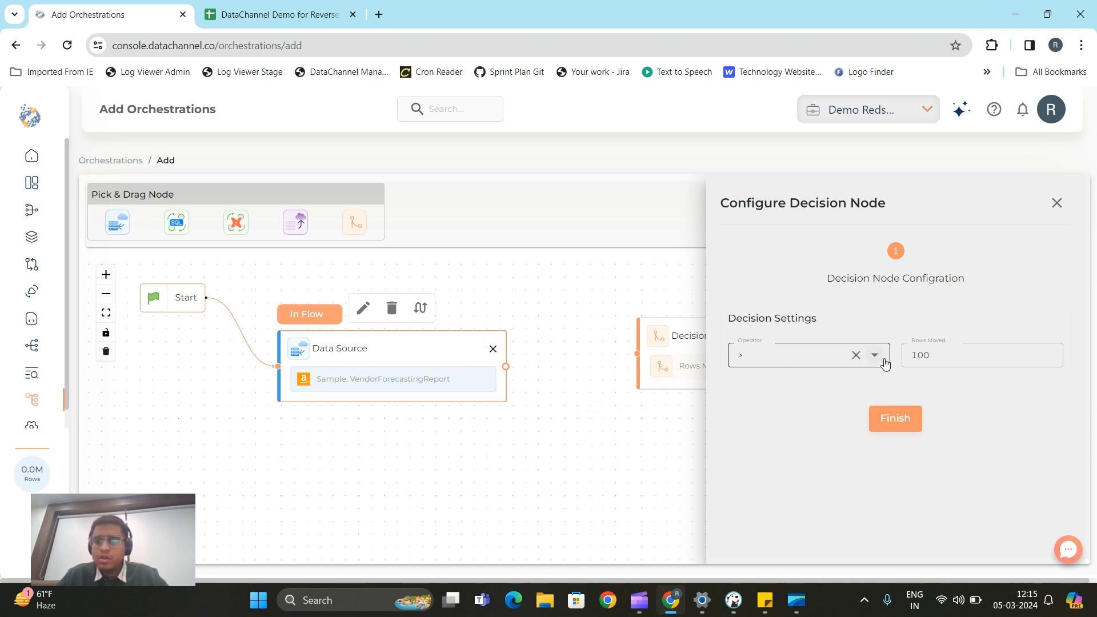
click(903, 426)
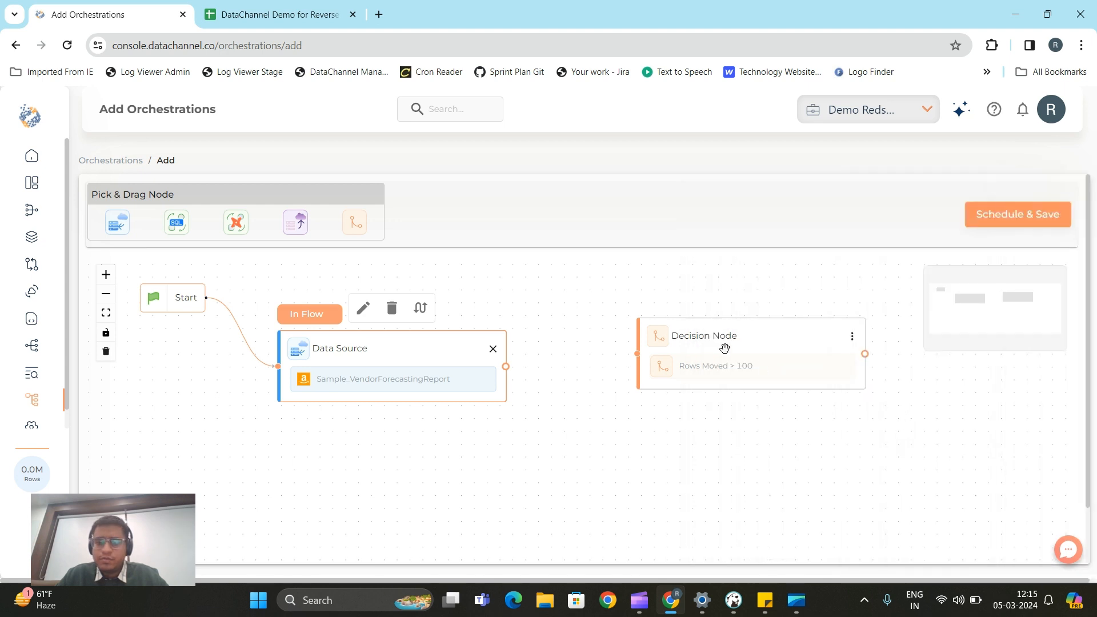
Connect the Data Source node to the Decision Node and set the link's condition to Completed.
drag(724, 348, 693, 317)
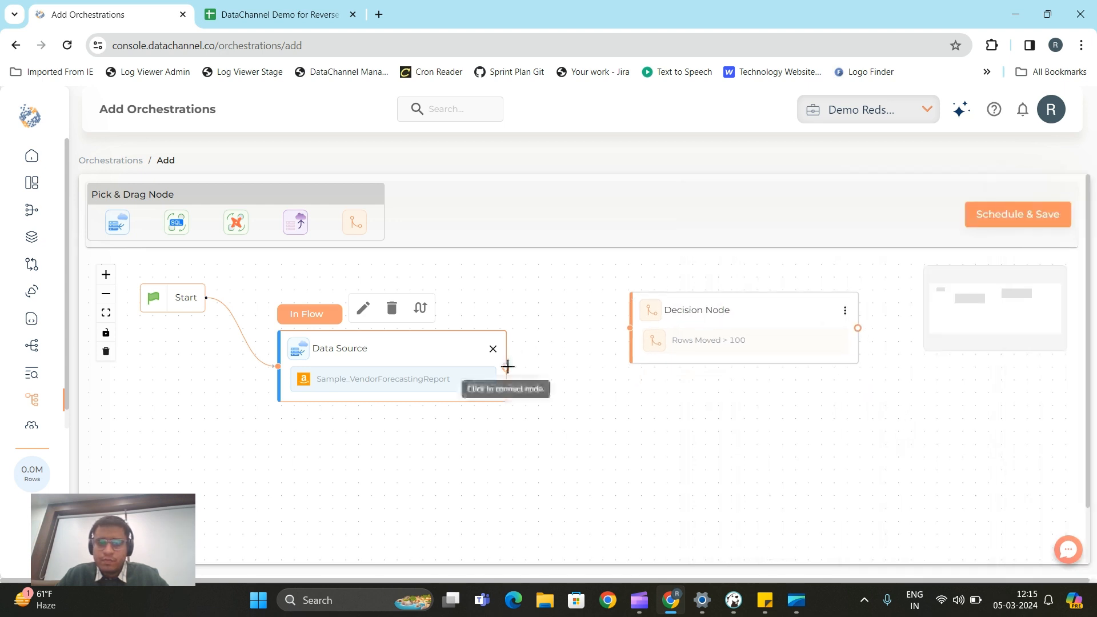
drag(508, 367, 629, 328)
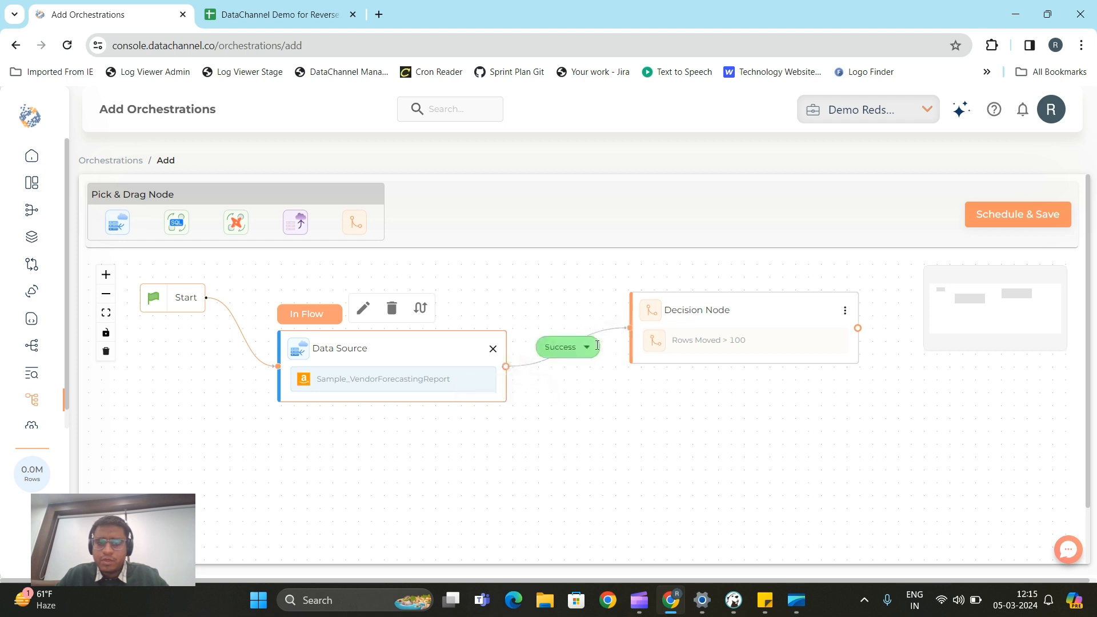
click(586, 347)
click(571, 419)
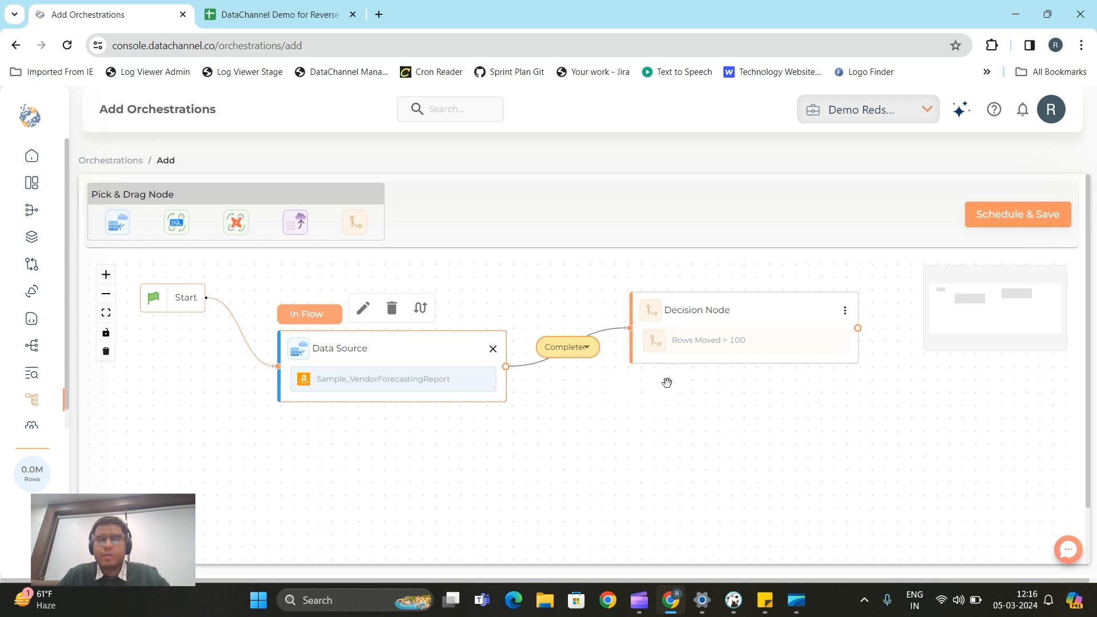
mouse_move(705, 311)
mouse_down()
mouse_move(751, 313)
mouse_move(657, 295)
mouse_move(696, 309)
mouse_up()
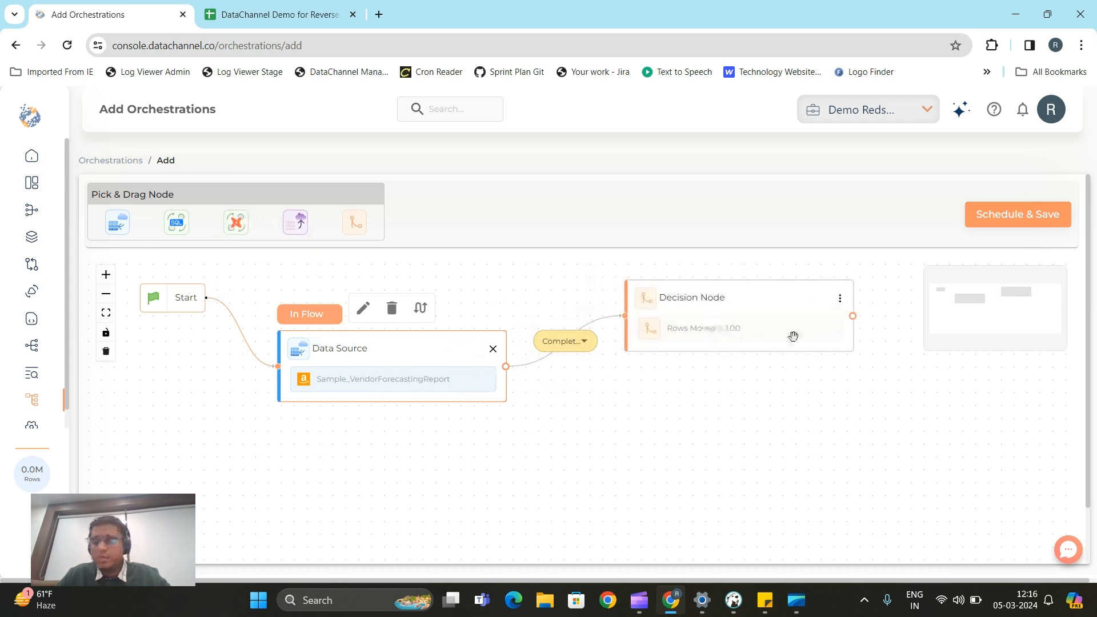
drag(854, 318, 954, 451)
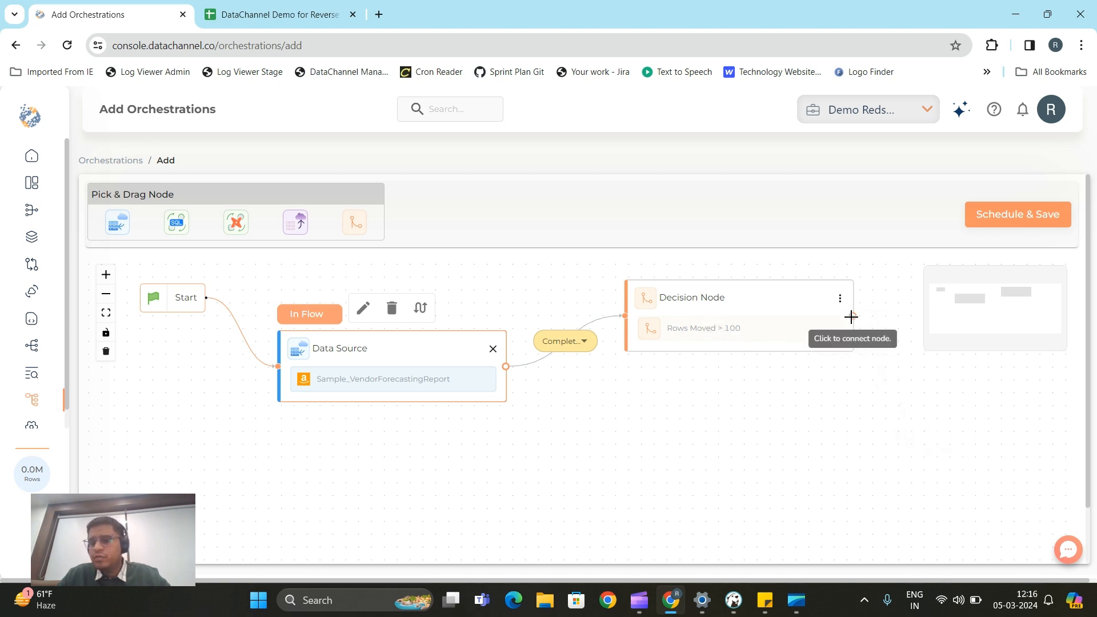
click(850, 316)
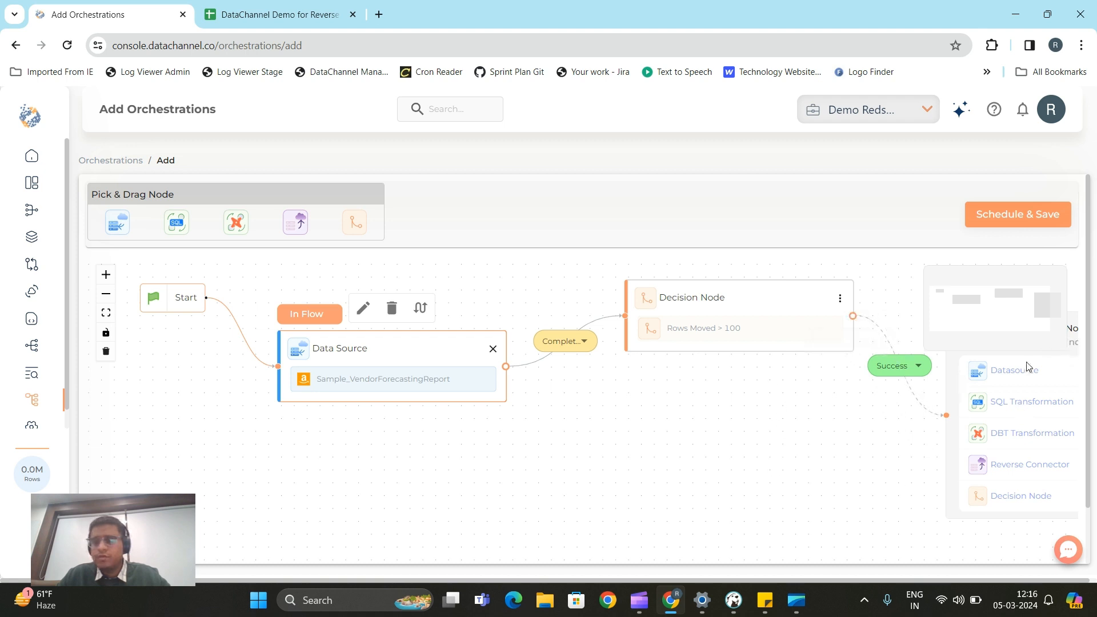
drag(767, 453, 570, 454)
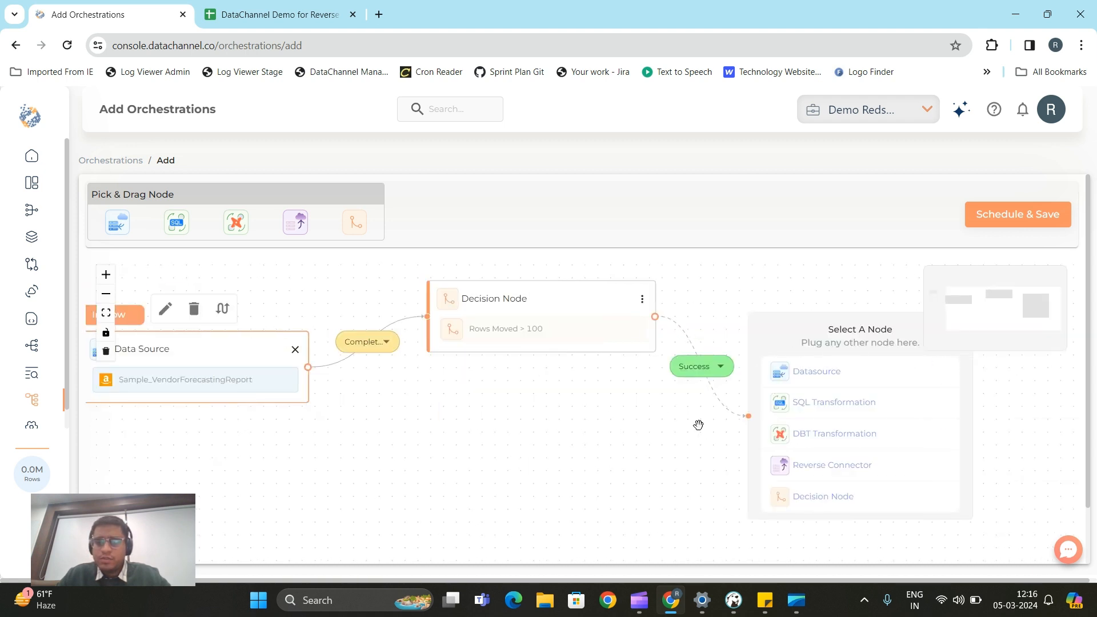
drag(706, 445, 577, 454)
click(826, 337)
drag(516, 416, 742, 430)
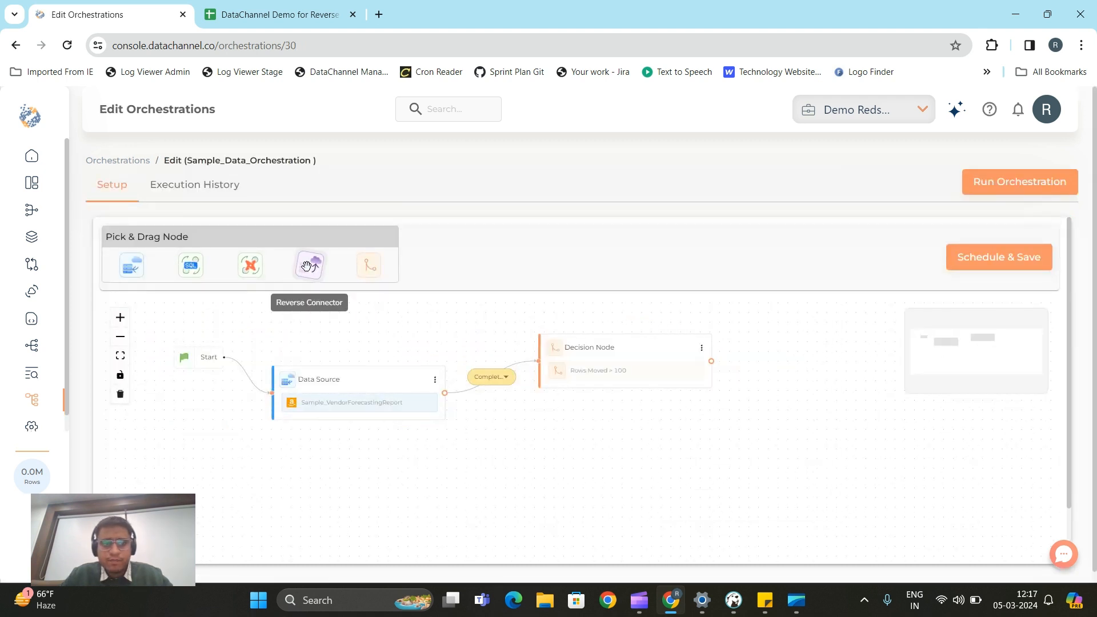
Add an SQL Transformation node to the lower right of the Decision Node, using VendorCentral_Forecasting_Pipeline with 1 try.
drag(191, 266, 809, 431)
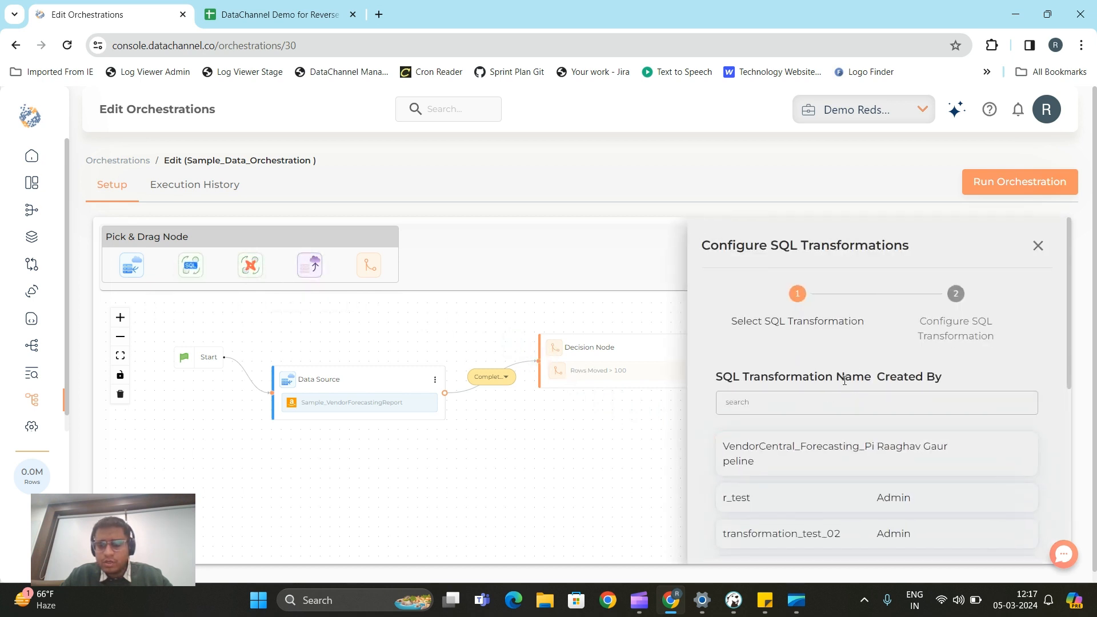
click(835, 457)
click(771, 334)
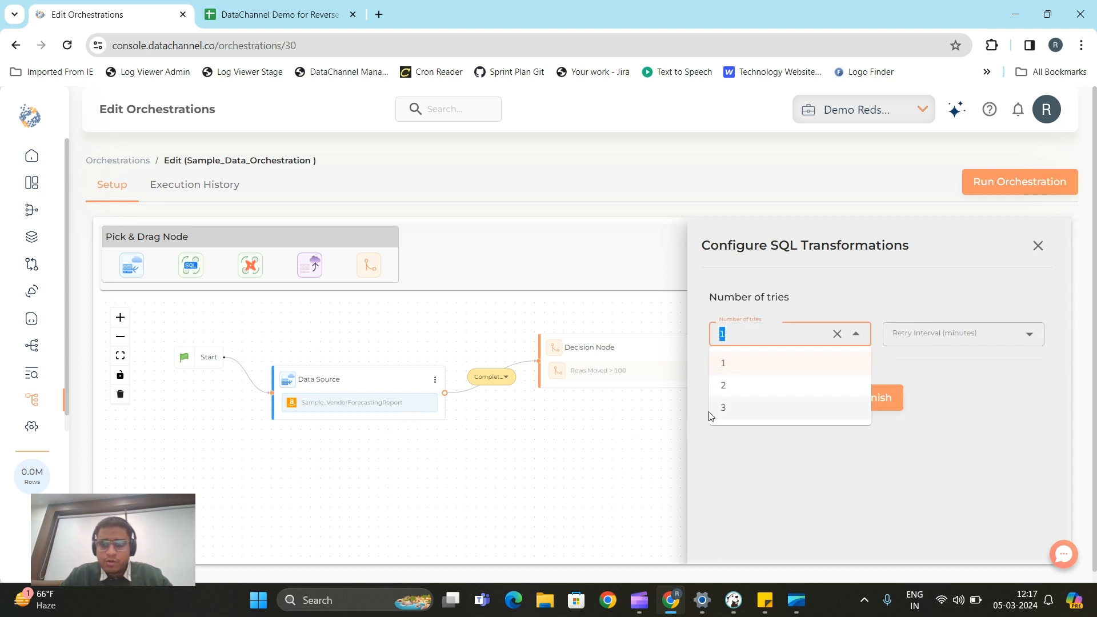
click(768, 464)
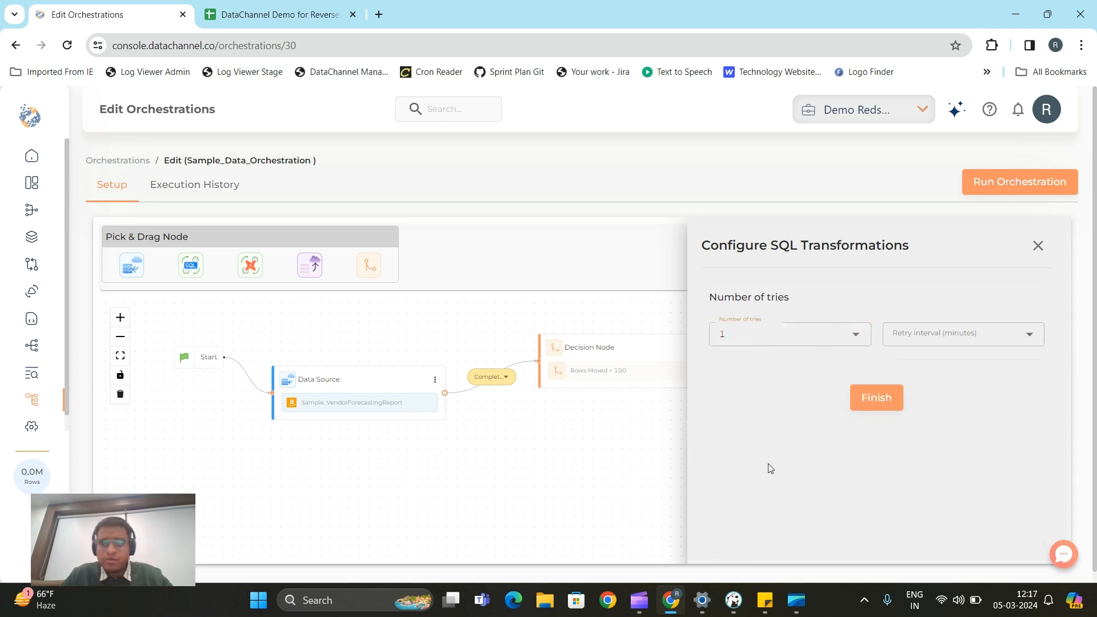
click(938, 339)
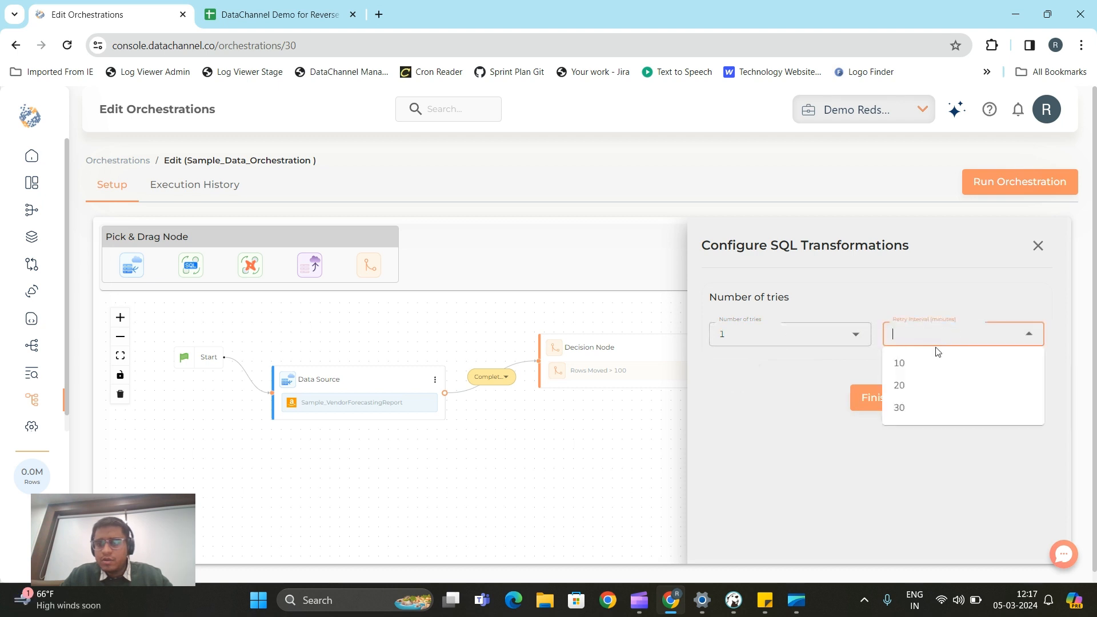
click(825, 457)
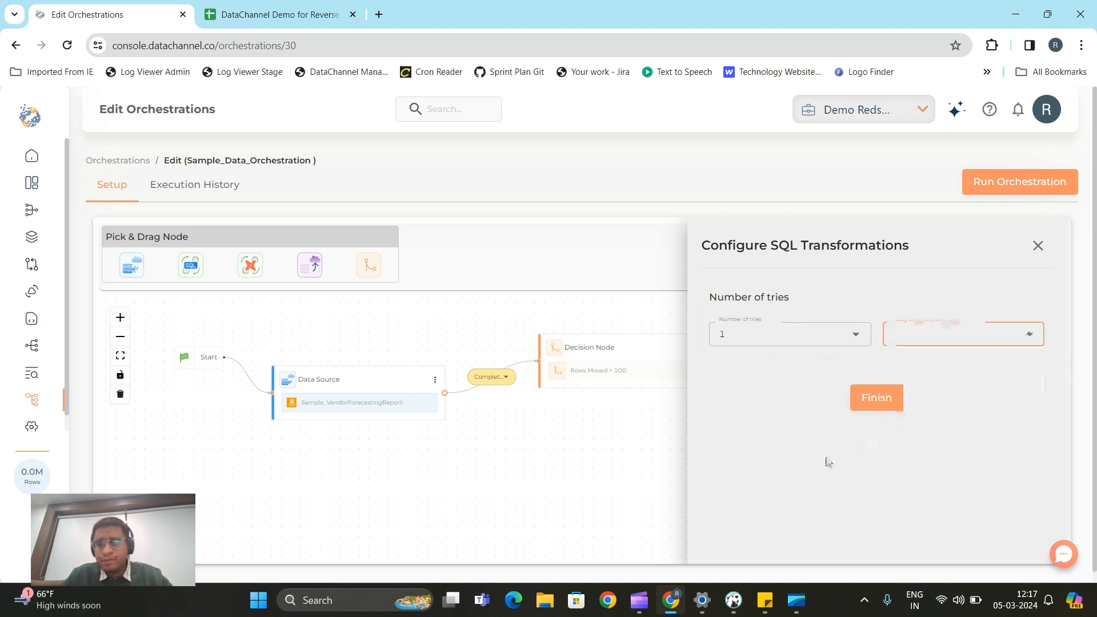
click(894, 401)
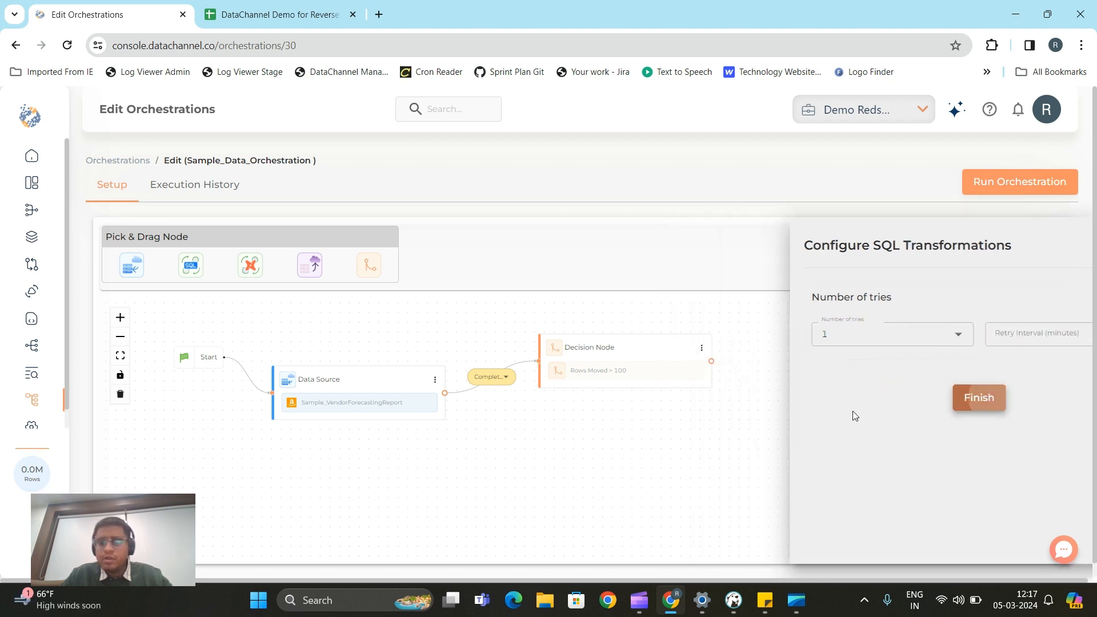
Delete the Completed link between the Data Source and Decision Node and dismiss the node selection box.
click(710, 361)
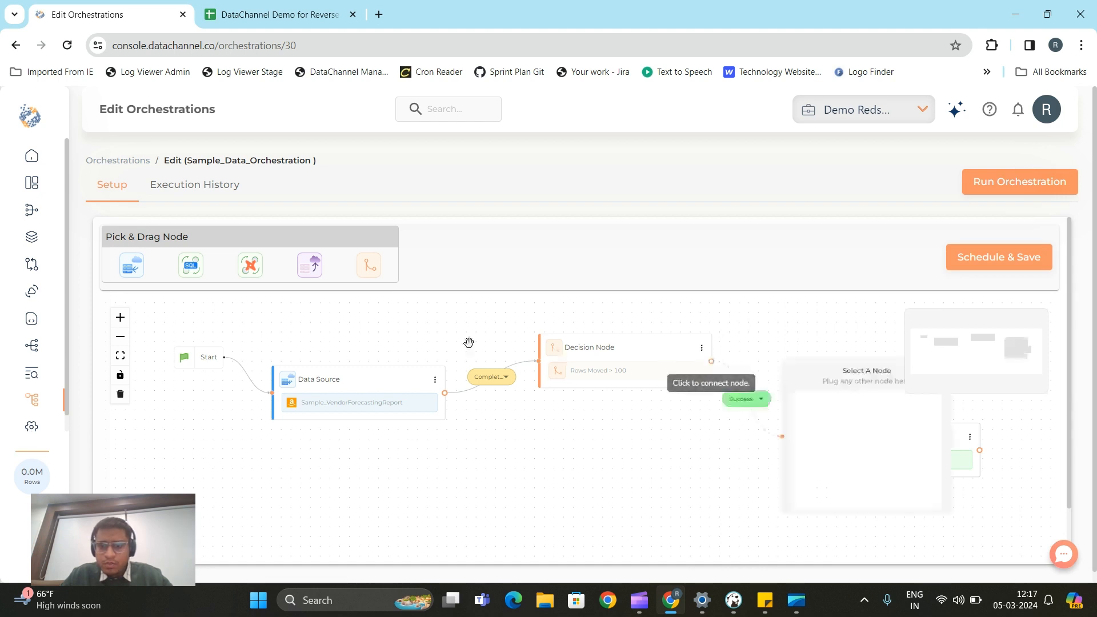
click(521, 365)
drag(600, 350, 607, 355)
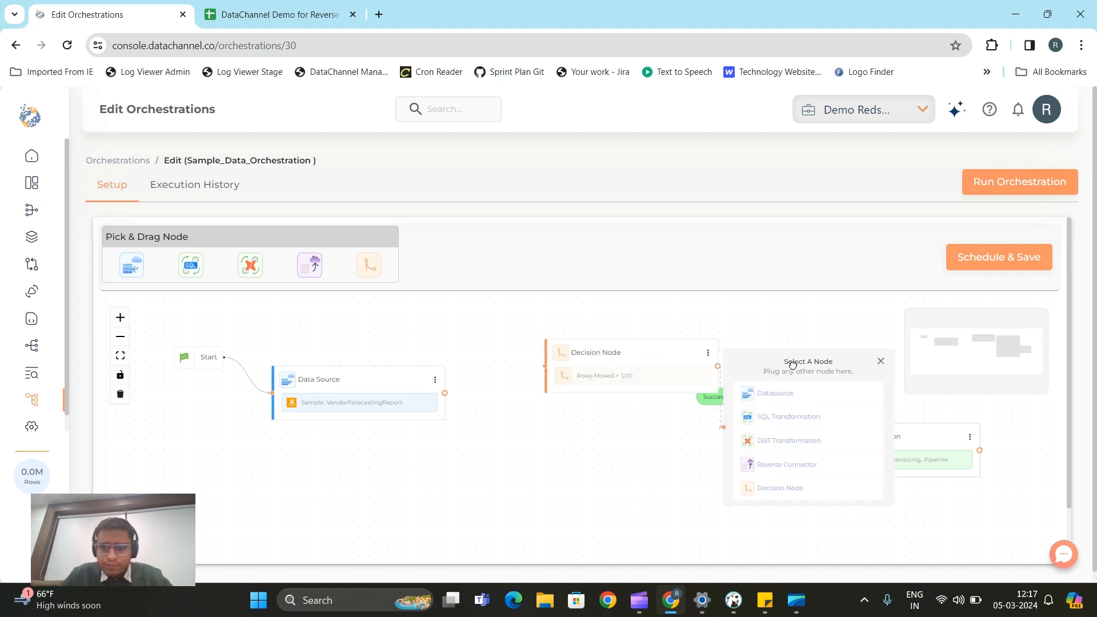
click(880, 360)
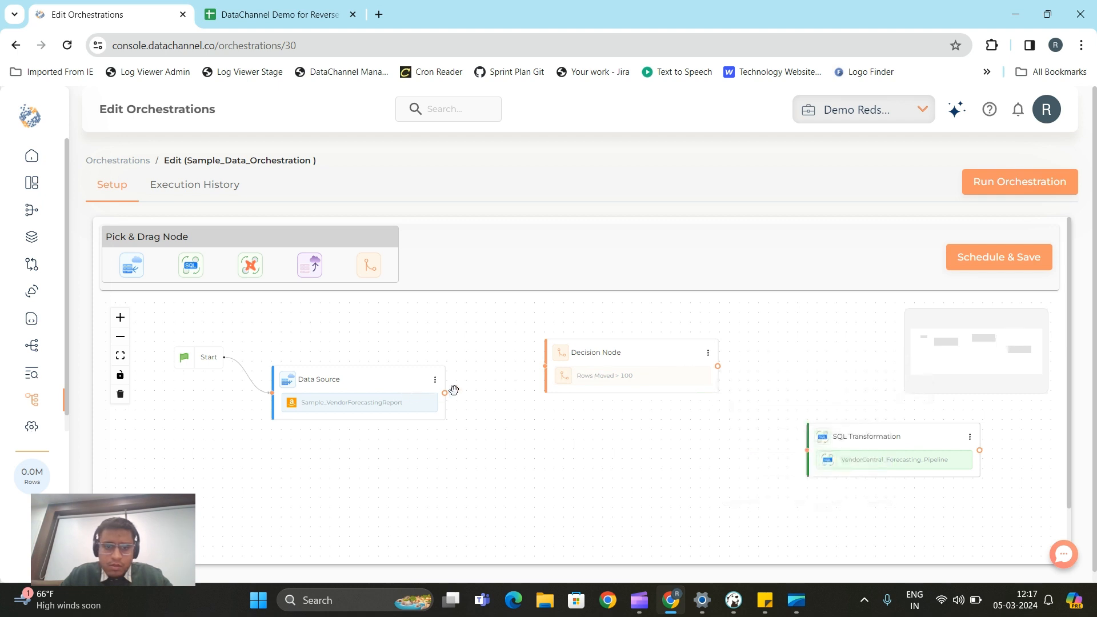
Reconnect the Data Source node to the Decision Node with the Success condition and shift the Decision Node slightly up.
click(549, 368)
click(505, 382)
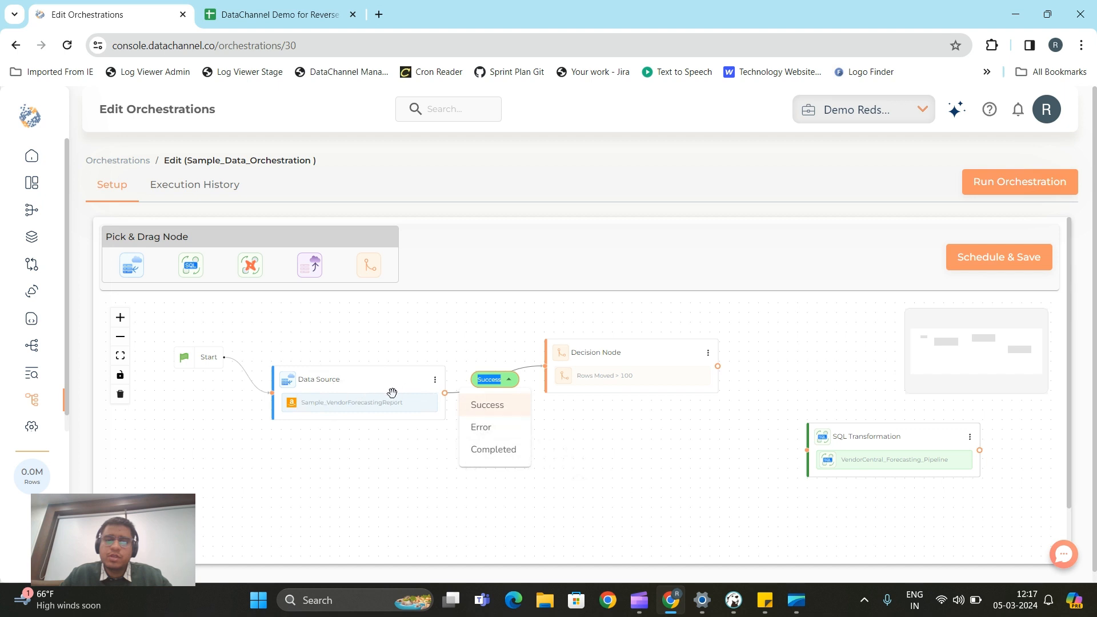
click(584, 453)
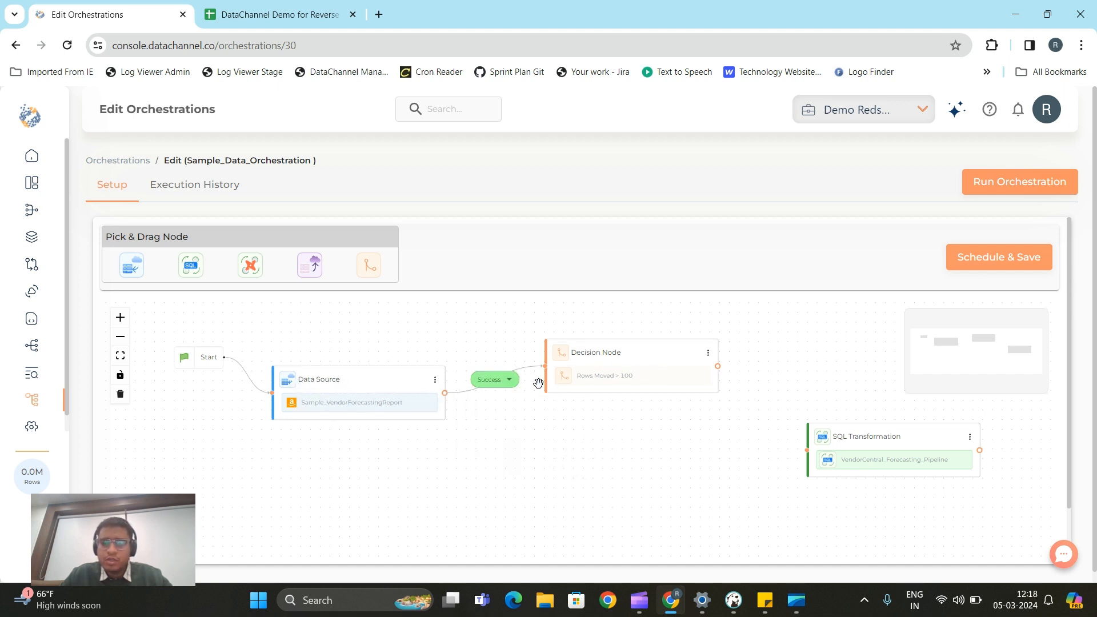
drag(650, 371, 666, 356)
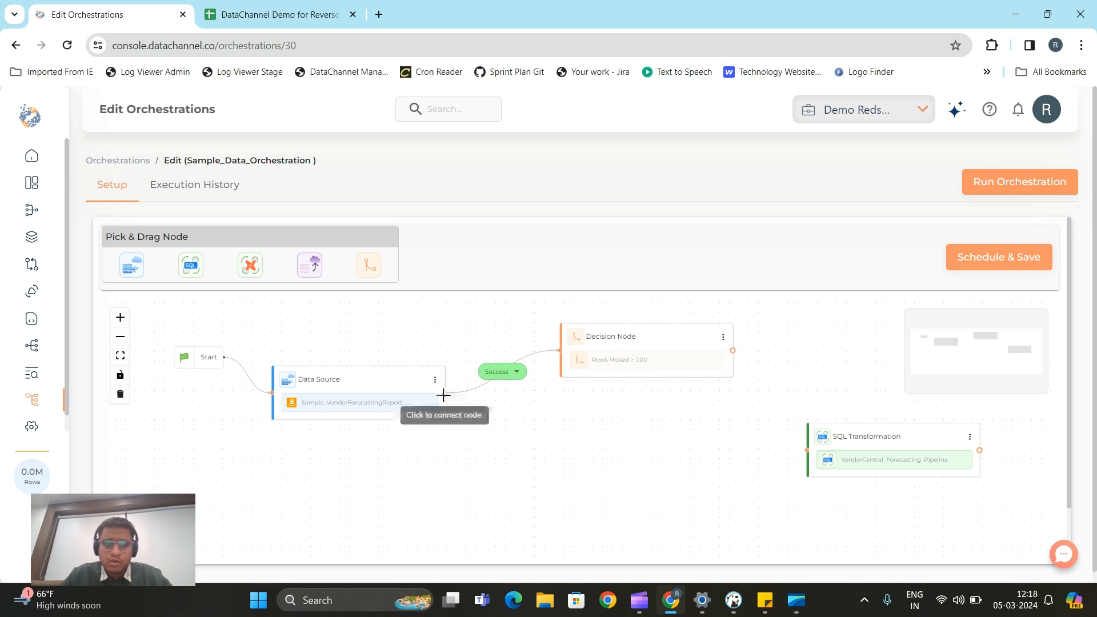
Connect the Data Source node to the SQL Transformation node with the Error condition and space the two branches apart.
drag(513, 437, 630, 472)
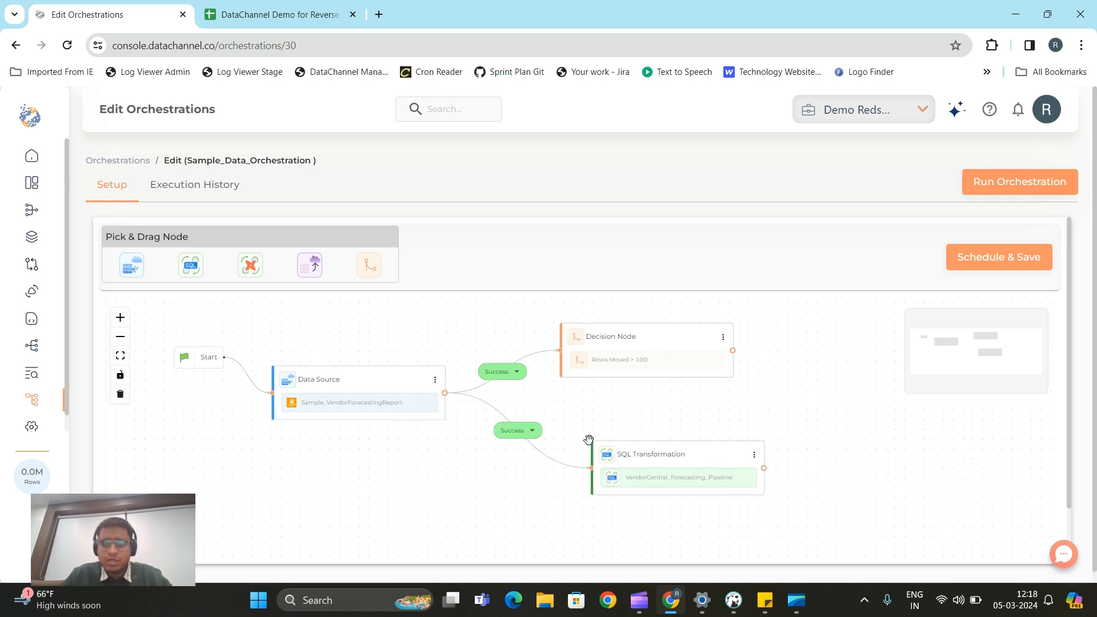
click(530, 436)
click(514, 478)
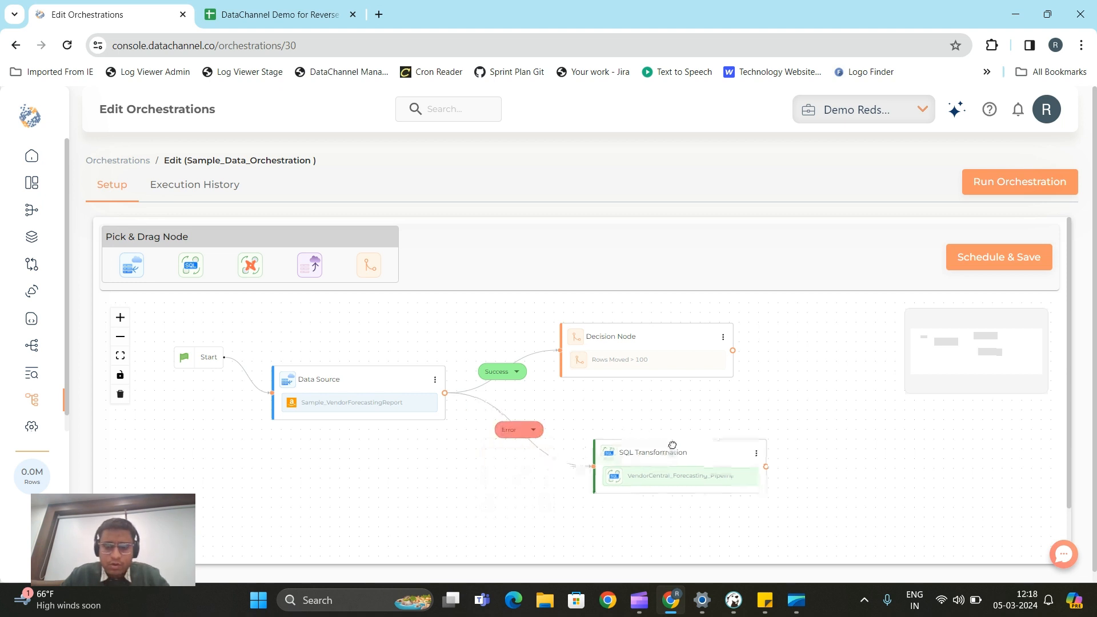
drag(673, 448, 681, 433)
drag(648, 356, 678, 337)
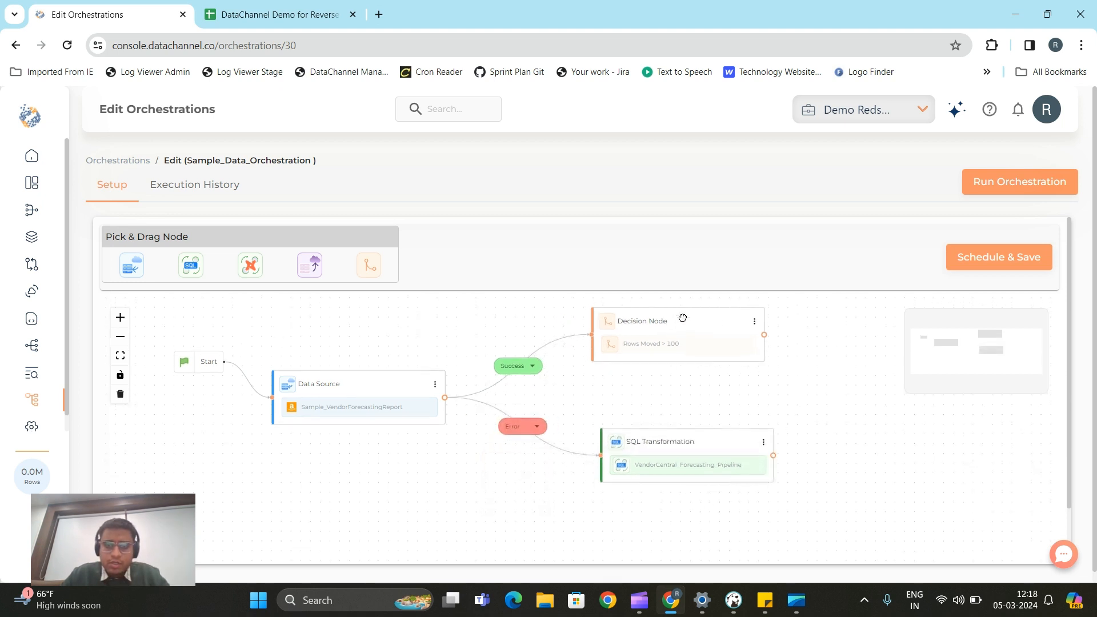
Branch the Data Source node to a new unconfigured Data Source node with the Completed condition, placed between the other two branches.
click(457, 407)
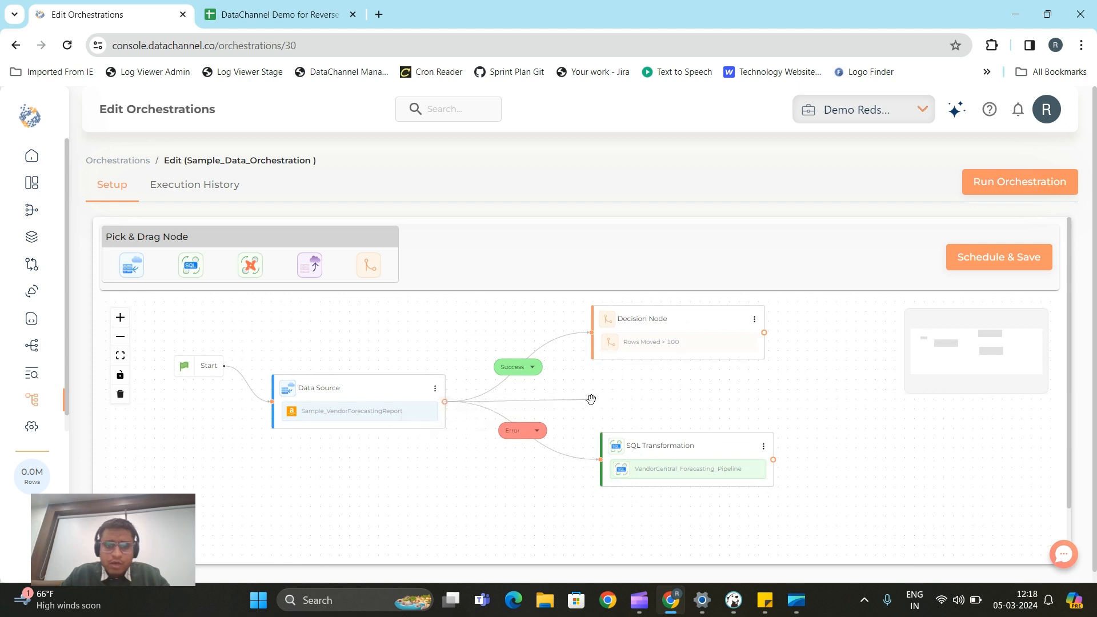
click(444, 400)
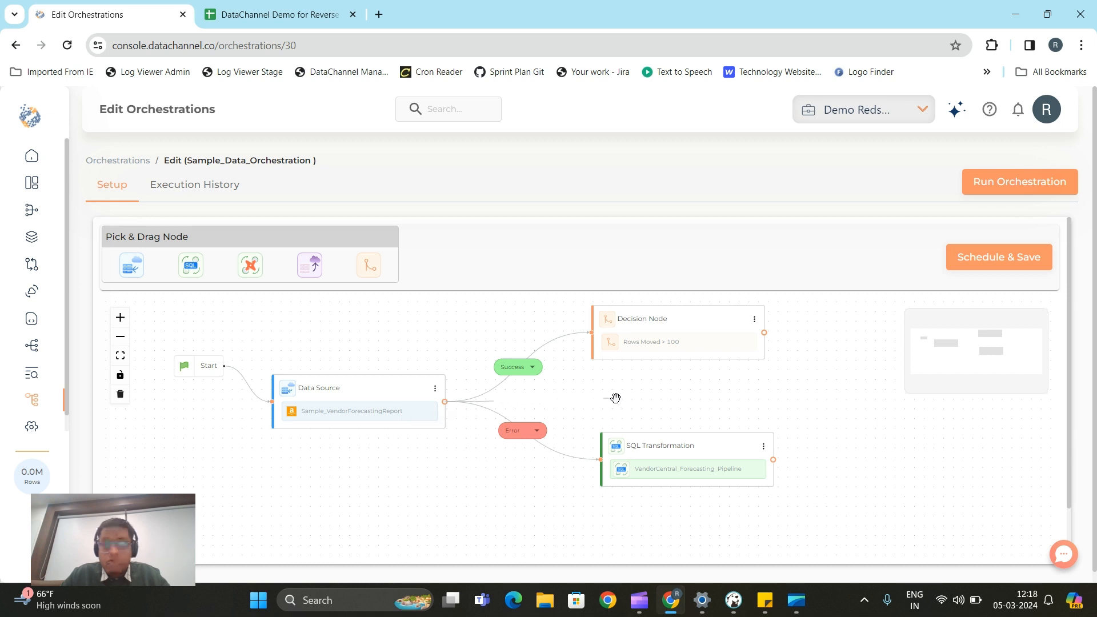
click(445, 402)
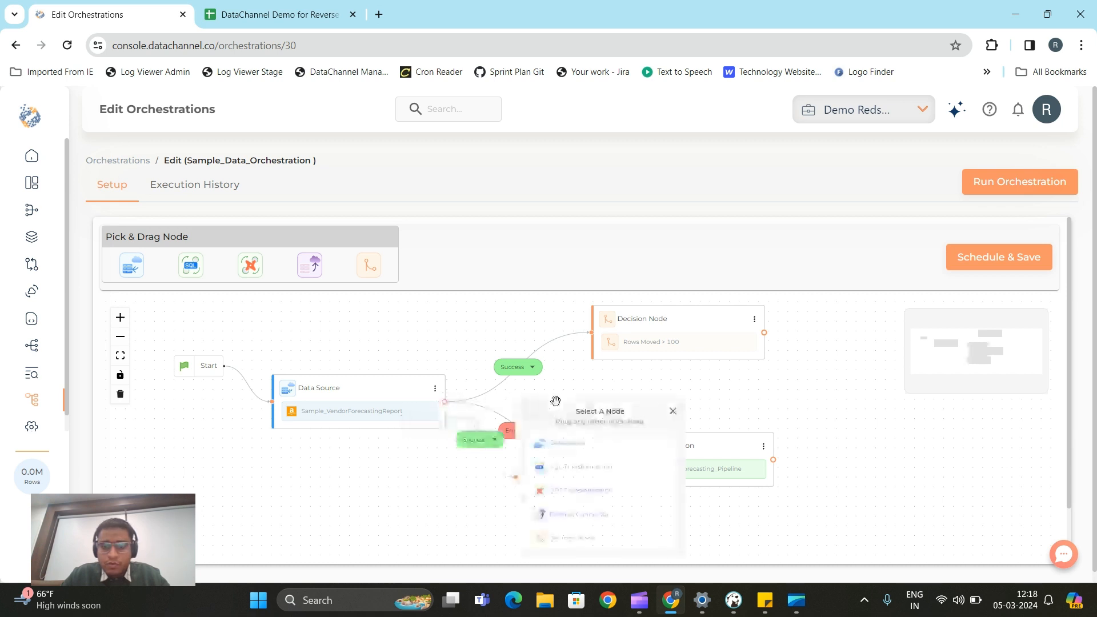
click(591, 449)
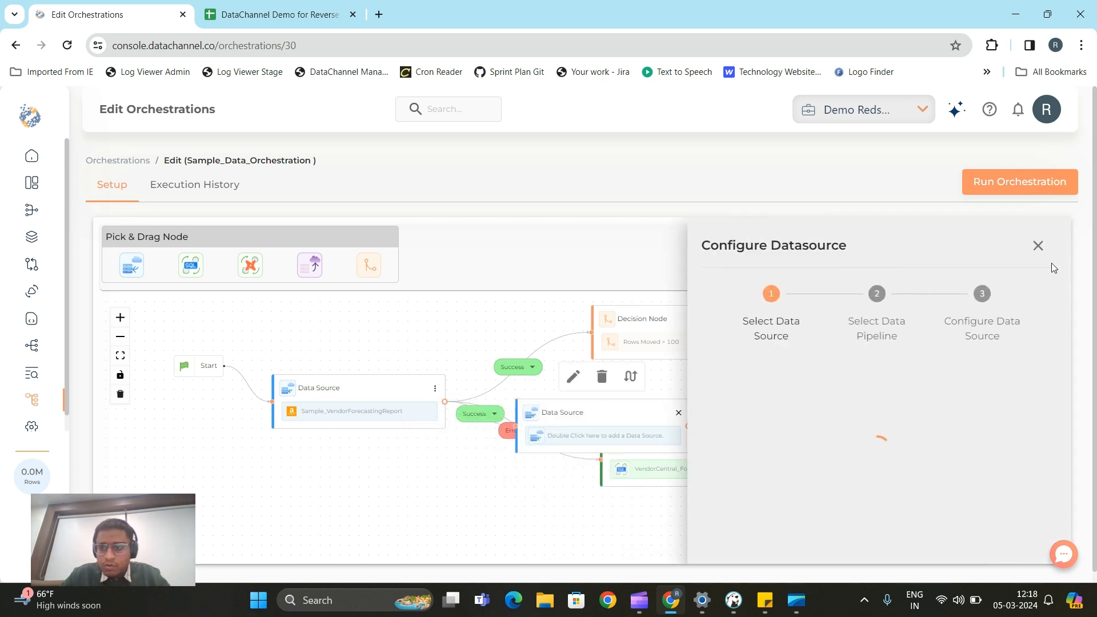
click(1037, 246)
drag(613, 412, 903, 385)
click(645, 404)
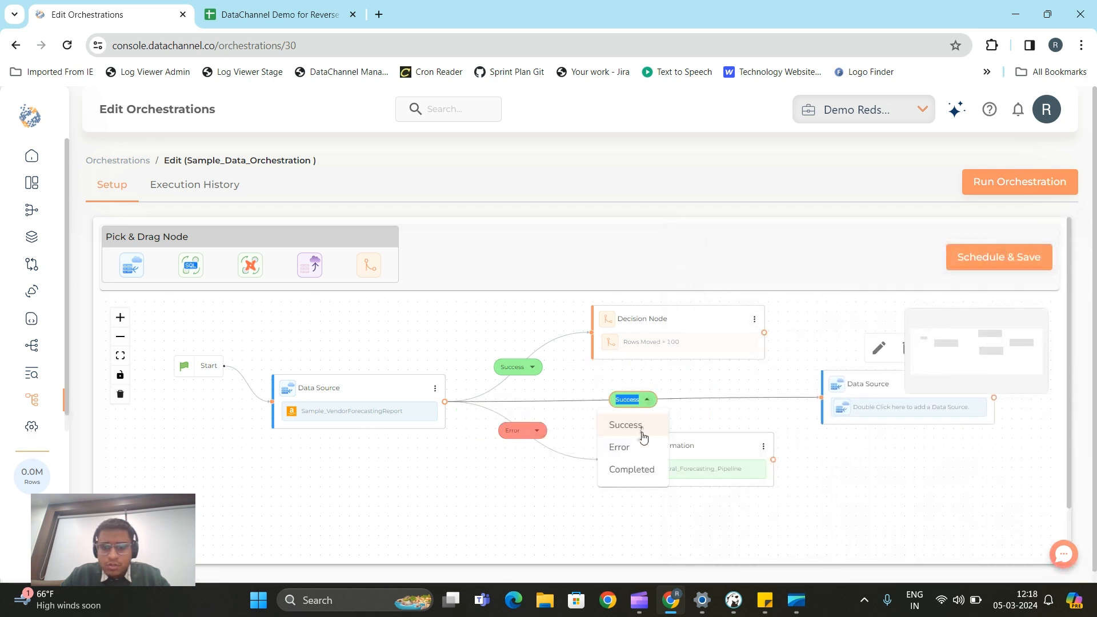
click(641, 467)
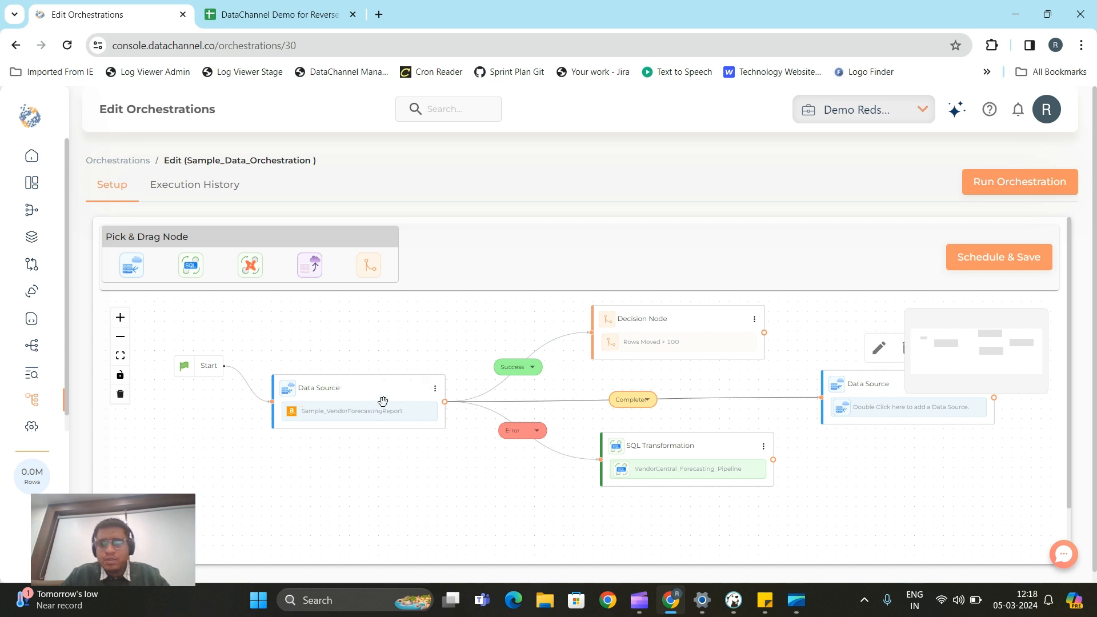
drag(853, 388, 740, 388)
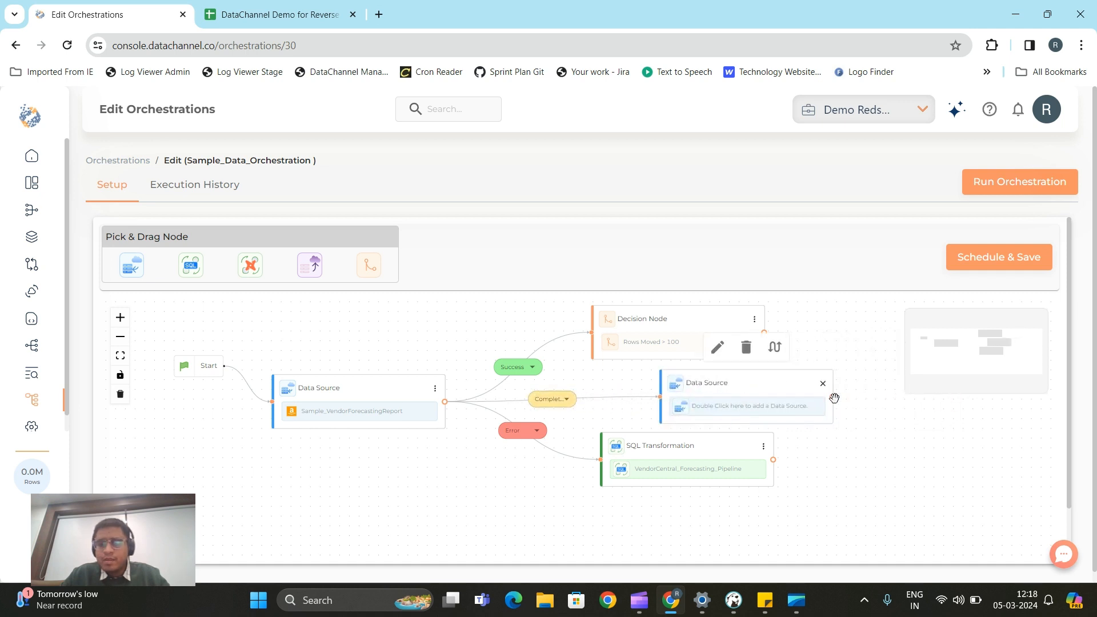
Delete the Completed link with its unconfigured Data Source node, and the Error link to the SQL Transformation node.
click(823, 385)
click(626, 398)
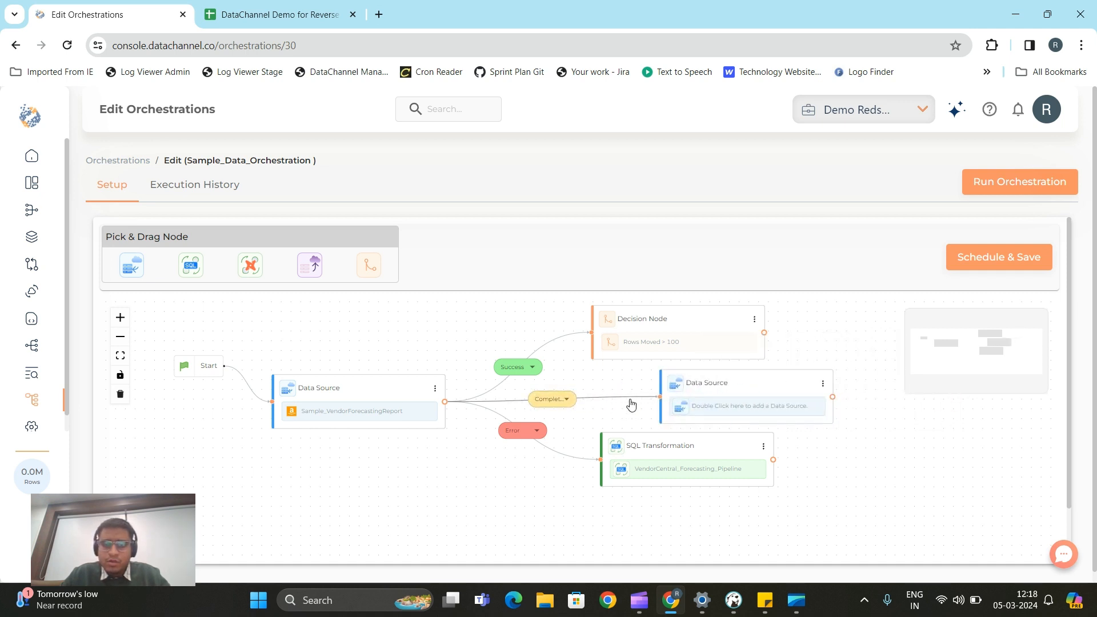
key(BackSpace)
click(704, 379)
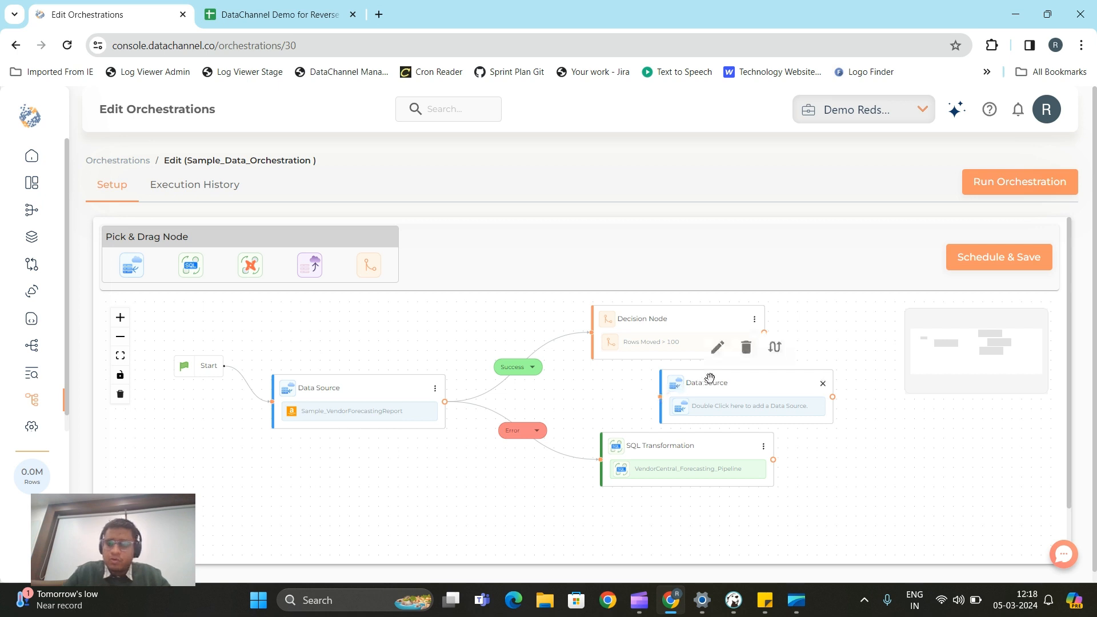
click(745, 345)
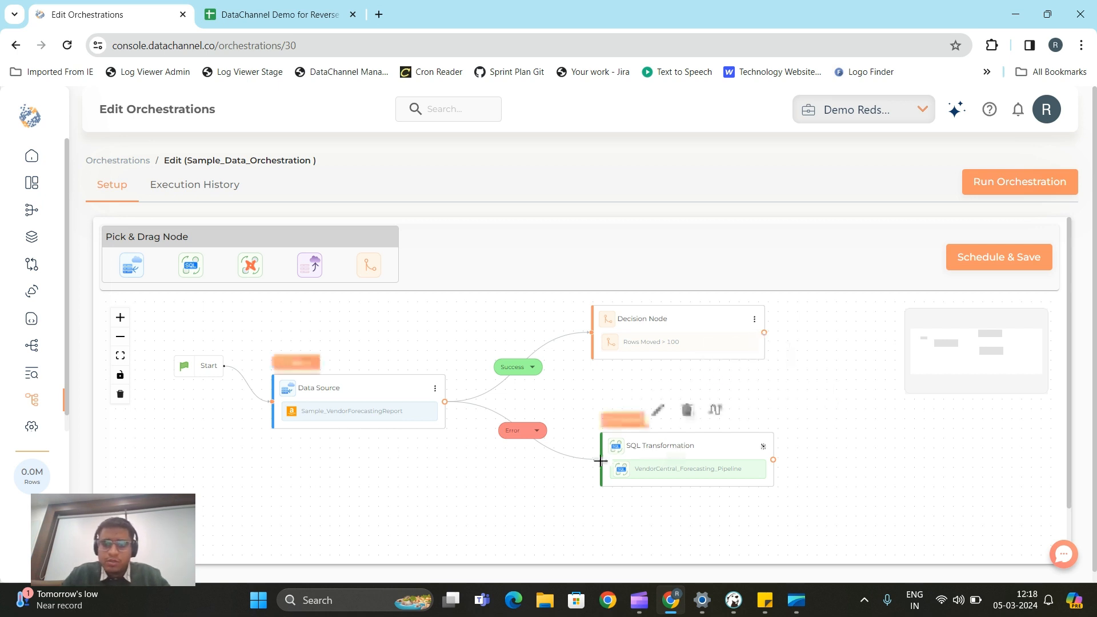
click(558, 454)
key(BackSpace)
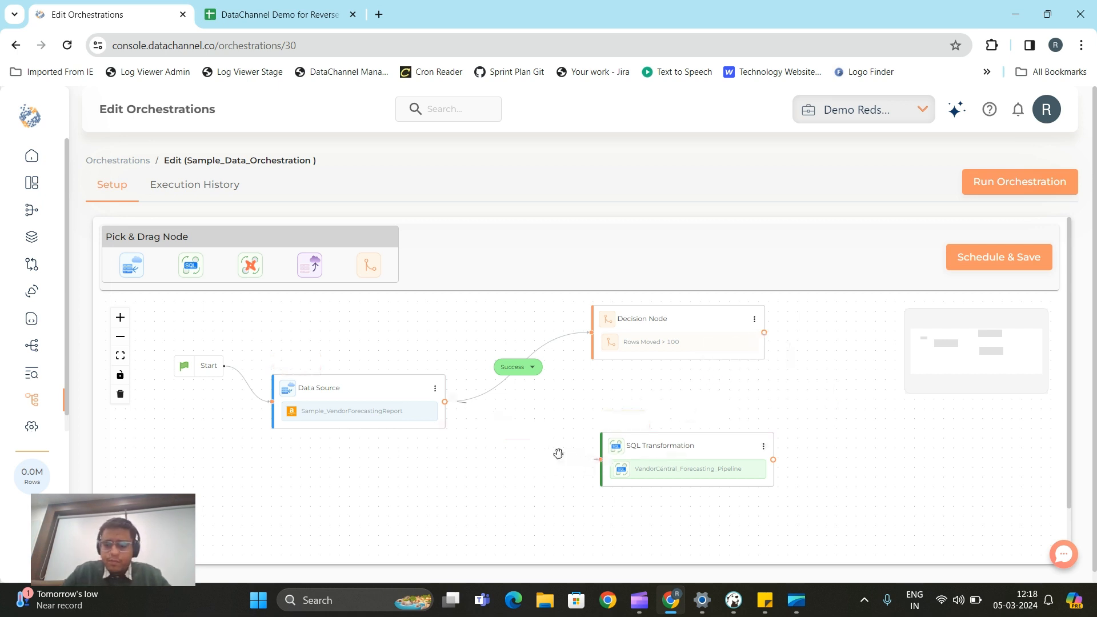
Arrange the Data Source, Decision and SQL Transformation nodes in sequence and connect the Decision Node to the SQL Transformation on Success.
drag(725, 446, 907, 443)
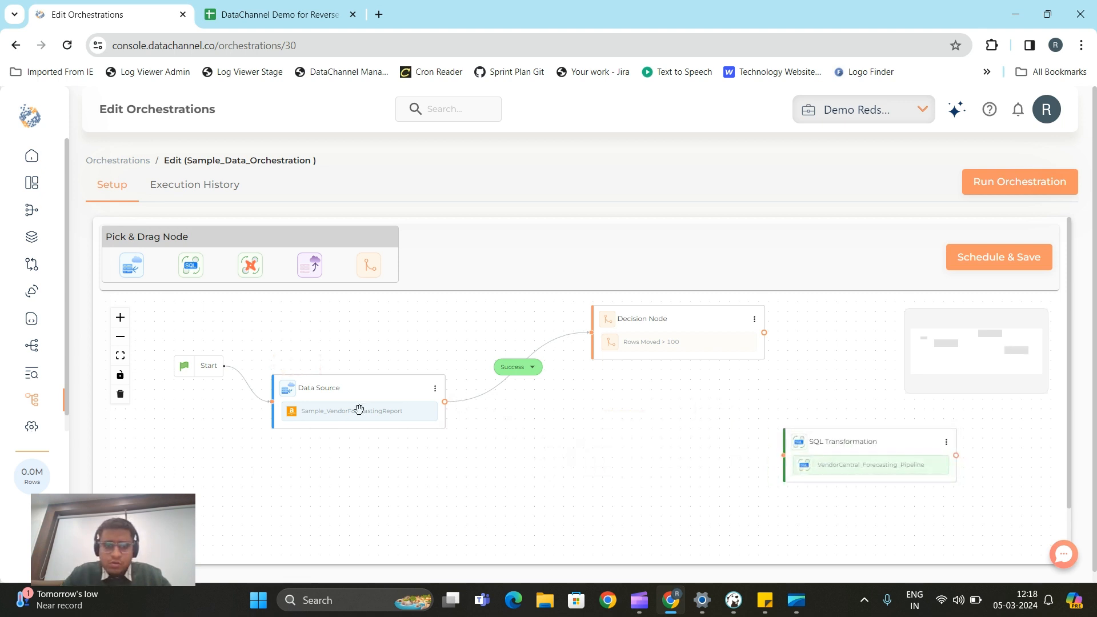
drag(359, 409, 316, 412)
drag(666, 319, 545, 350)
drag(857, 449, 776, 433)
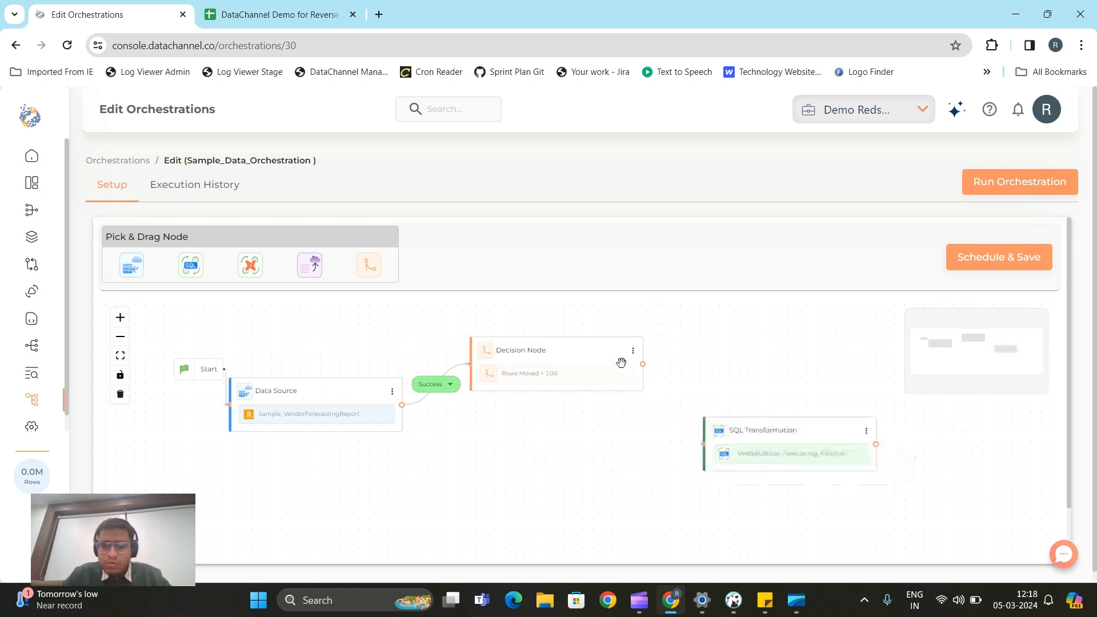
drag(645, 365, 703, 444)
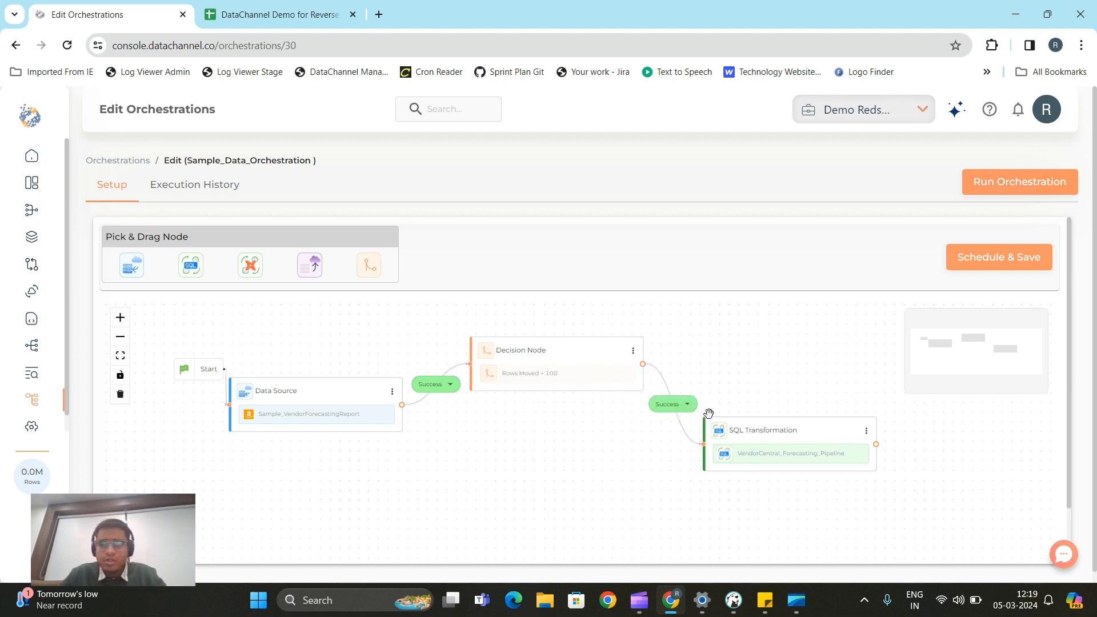
Raise the Decision Node above its neighbours and move the SQL Transformation node to its lower right.
drag(754, 437, 758, 431)
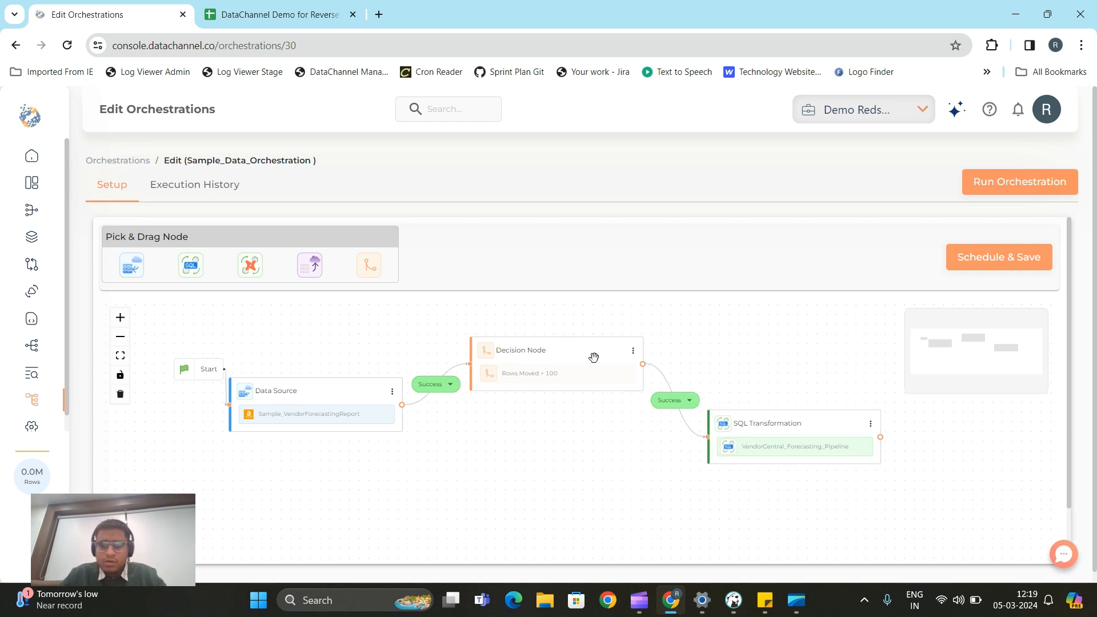
mouse_move(524, 352)
mouse_down()
mouse_move(522, 304)
mouse_move(534, 336)
mouse_up()
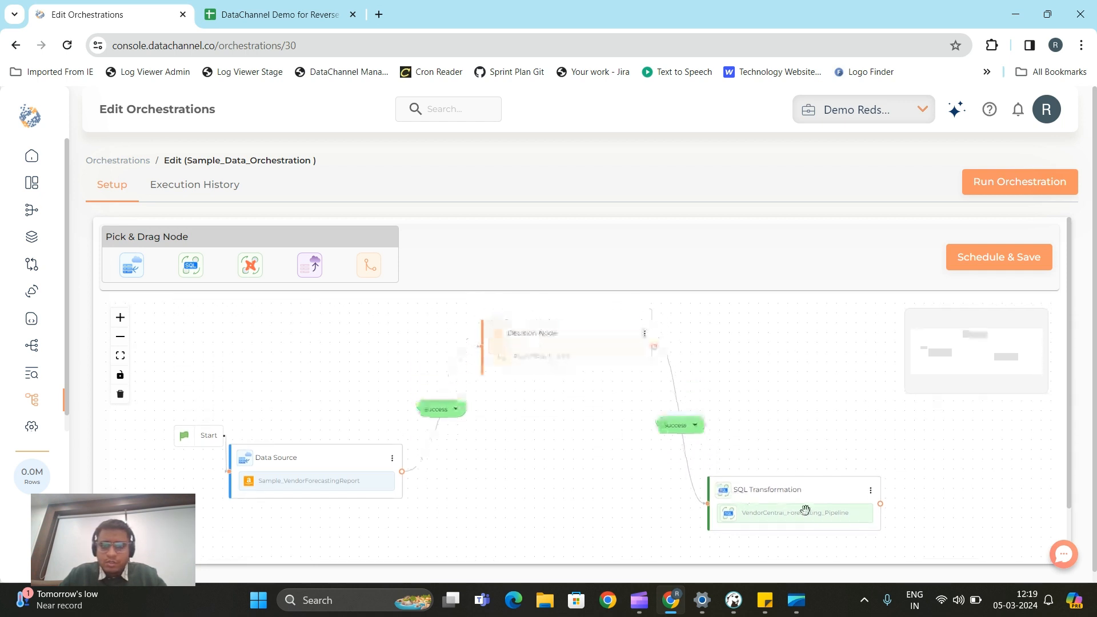
drag(805, 509, 740, 510)
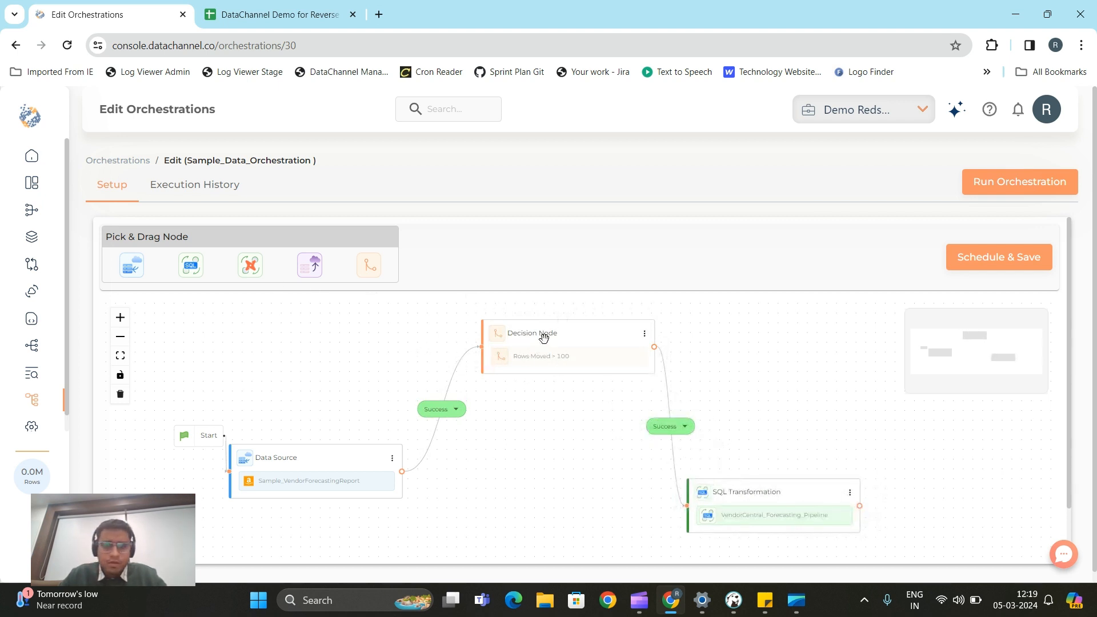
Tighten the node layout and add a Reverse Connector node for the GoogleSheets Export sync VendorForecasting_DataExport with 1 try, beyond the SQL Transformation.
drag(543, 337, 525, 334)
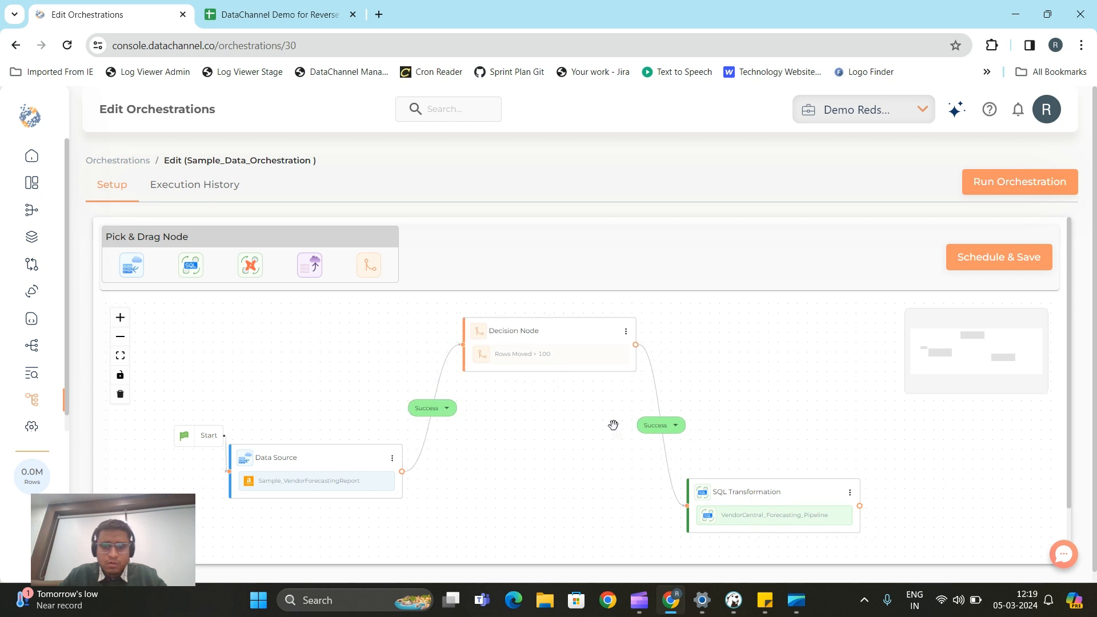
drag(725, 489, 705, 458)
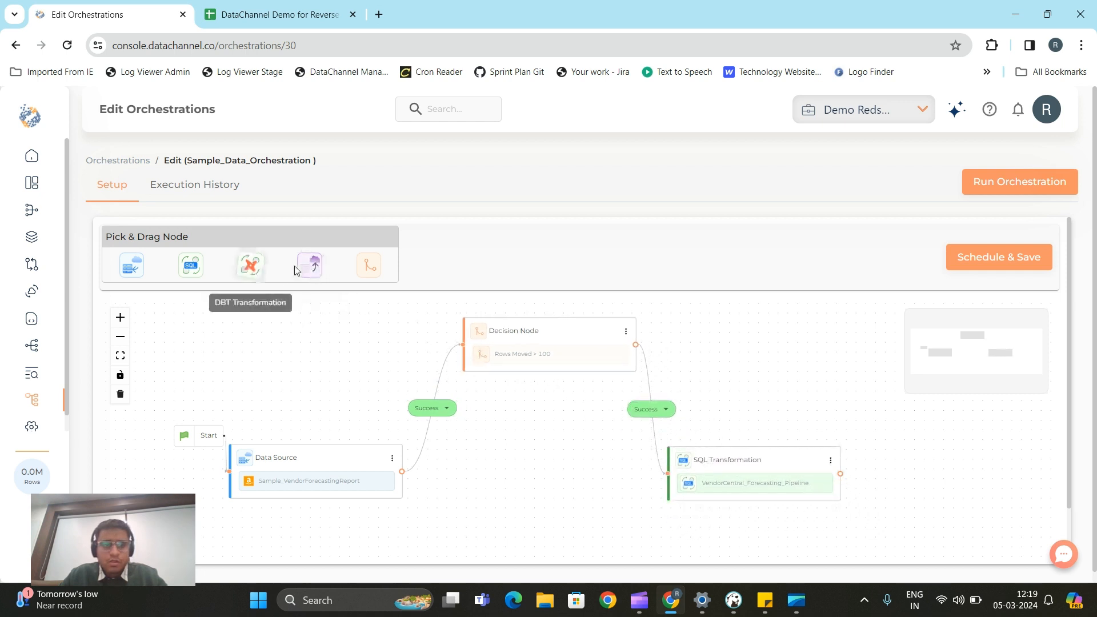
drag(312, 263, 937, 491)
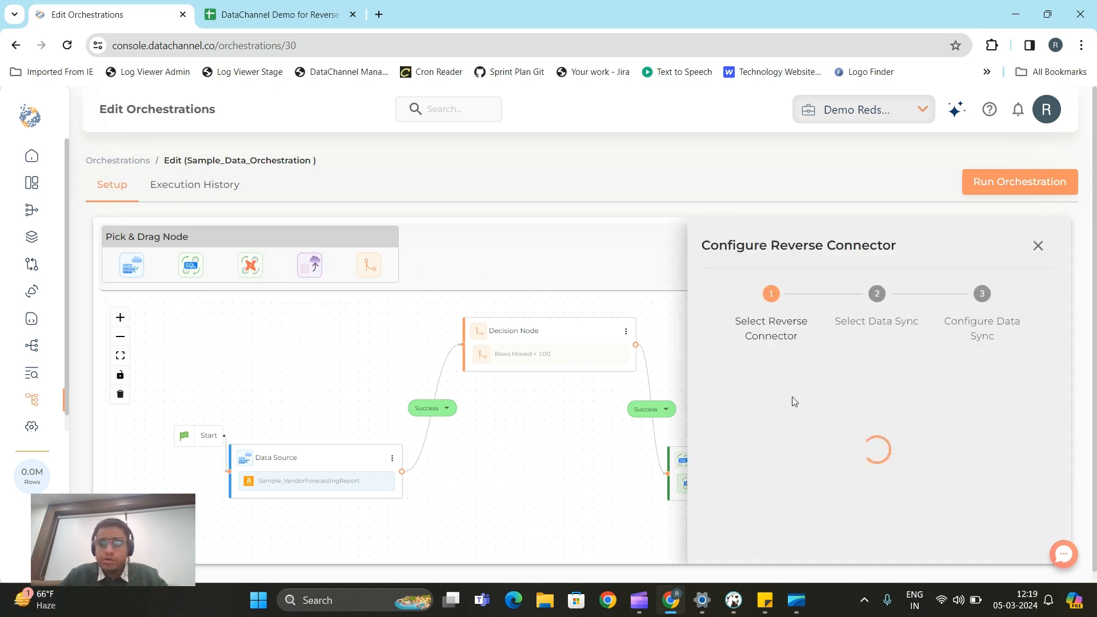
scroll(855, 494, down, 1)
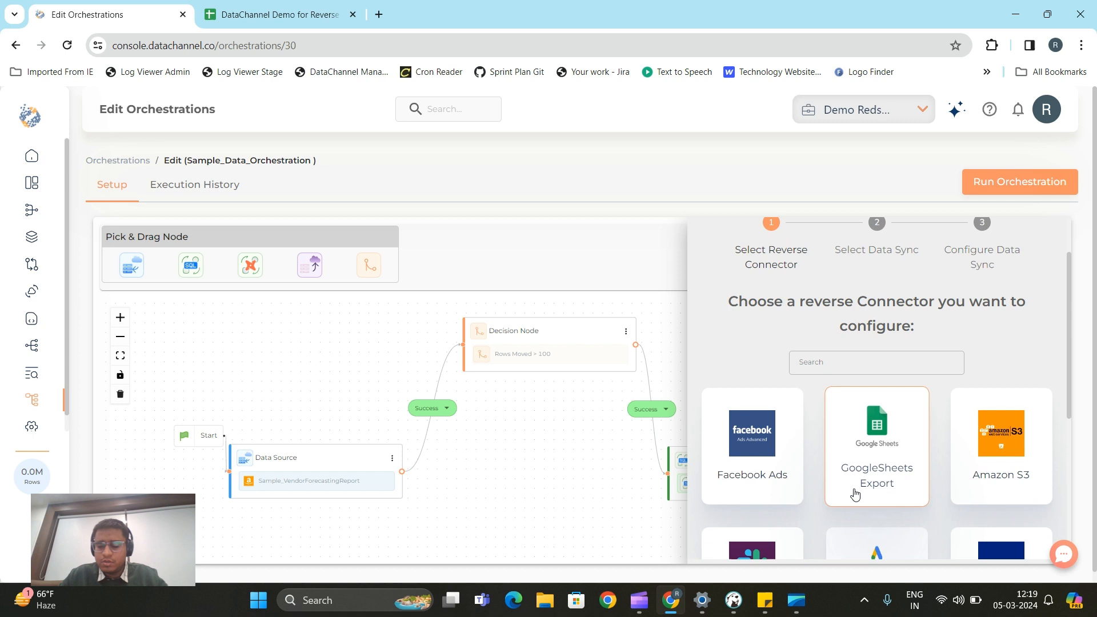
click(865, 423)
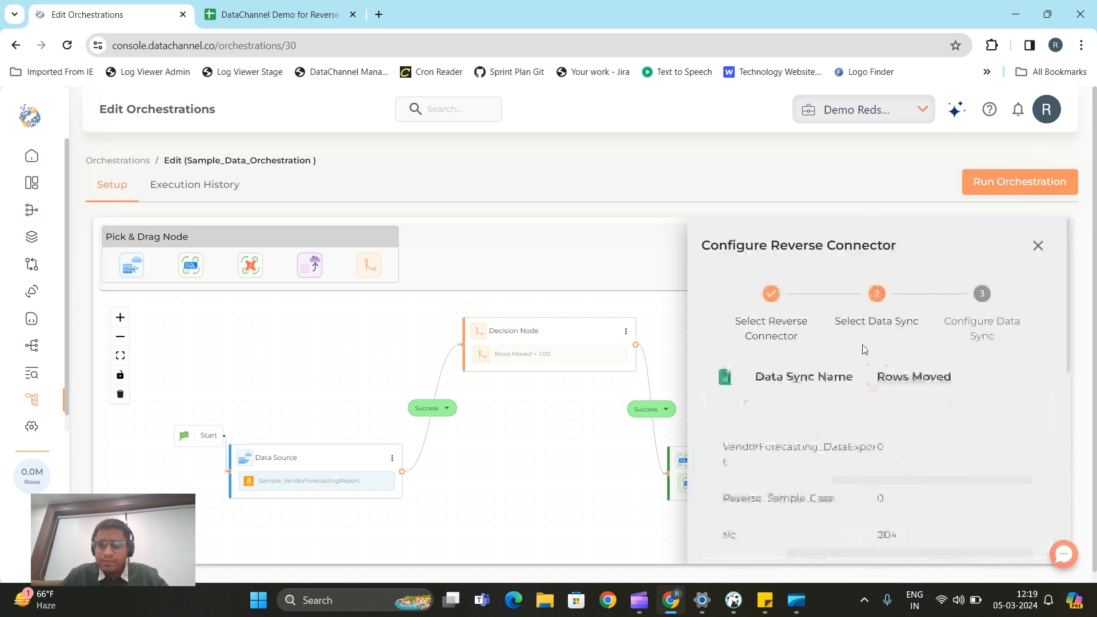
click(778, 457)
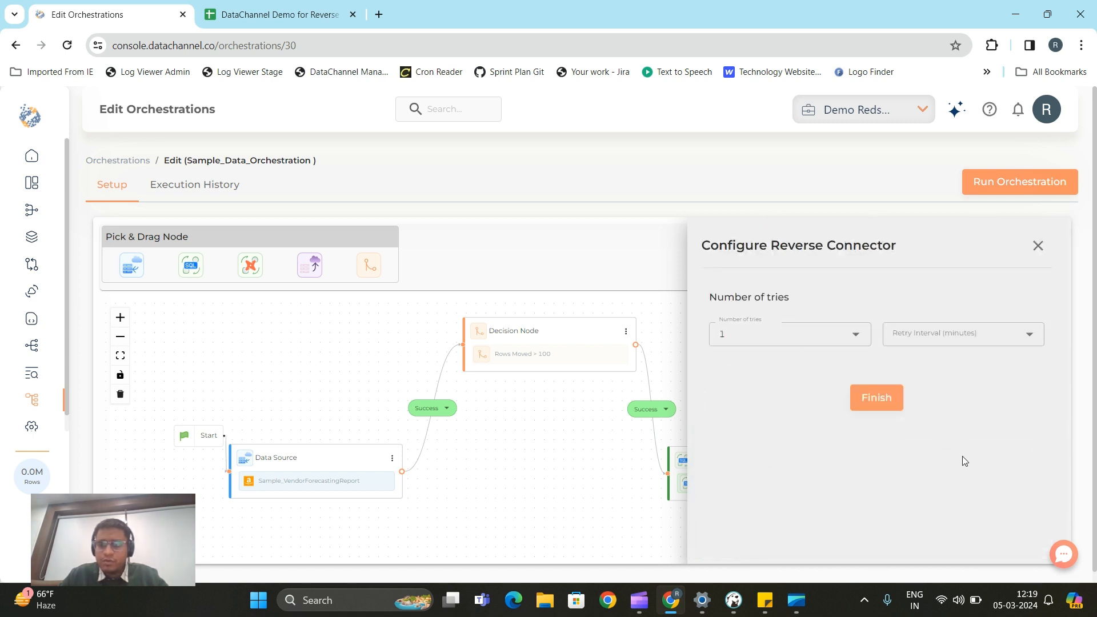
click(769, 335)
click(787, 465)
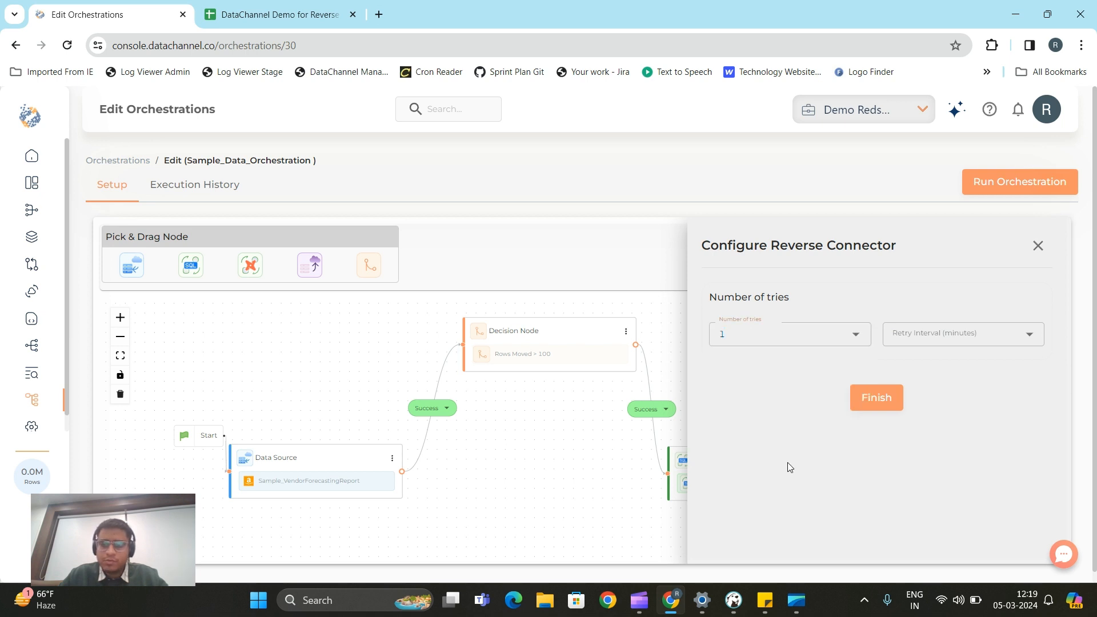
click(891, 410)
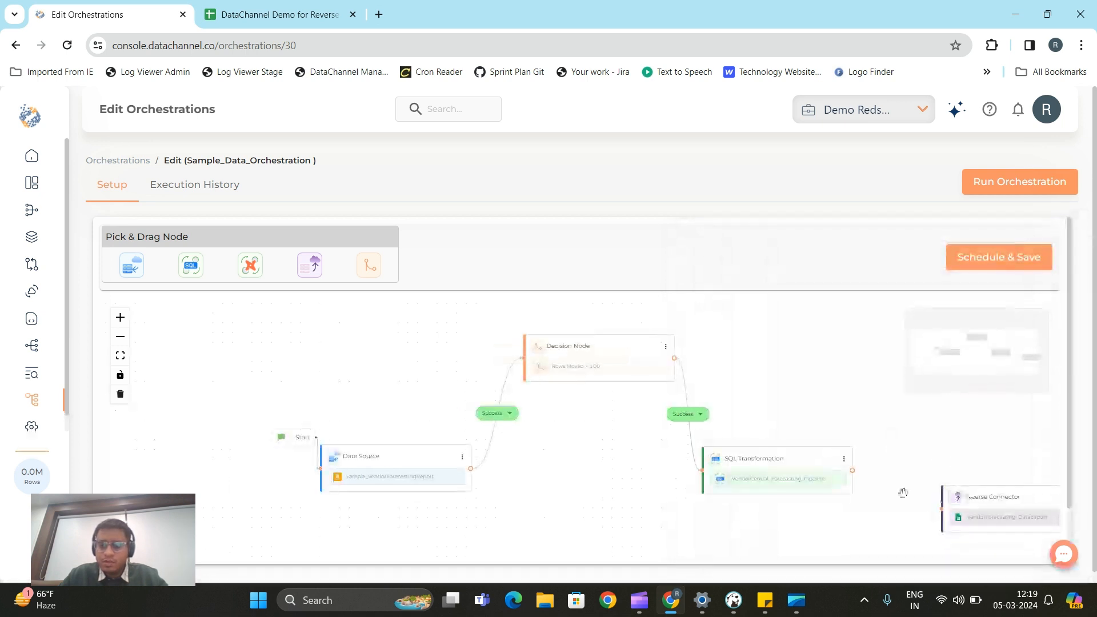
Connect the SQL Transformation node to the Reverse Connector node with the Completed condition, repositioning both nodes to make room.
drag(769, 454, 789, 428)
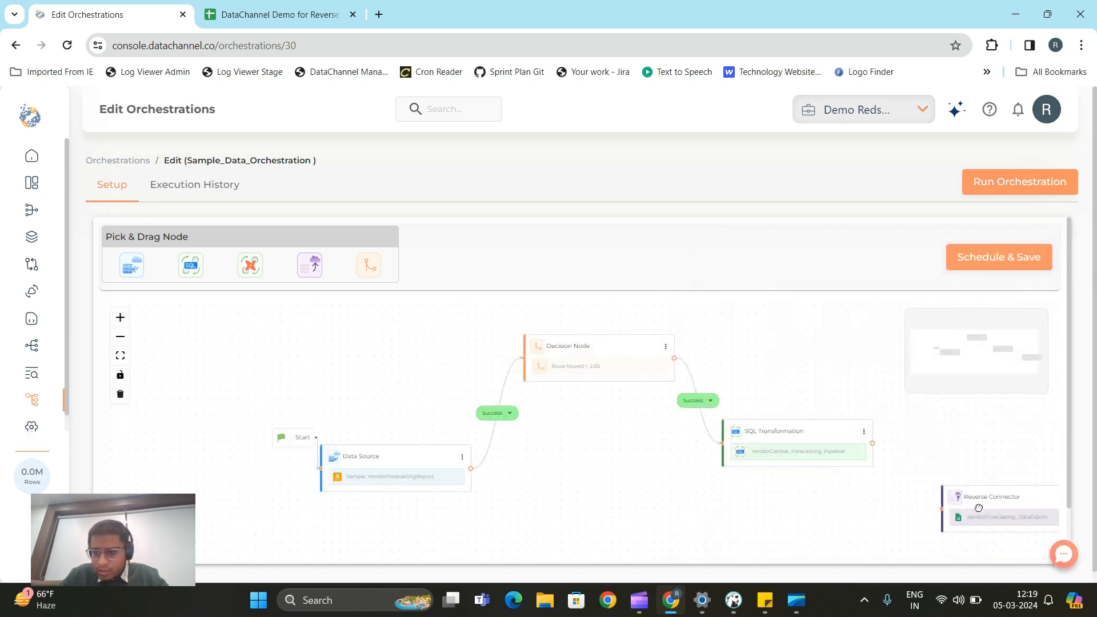
drag(978, 507, 963, 515)
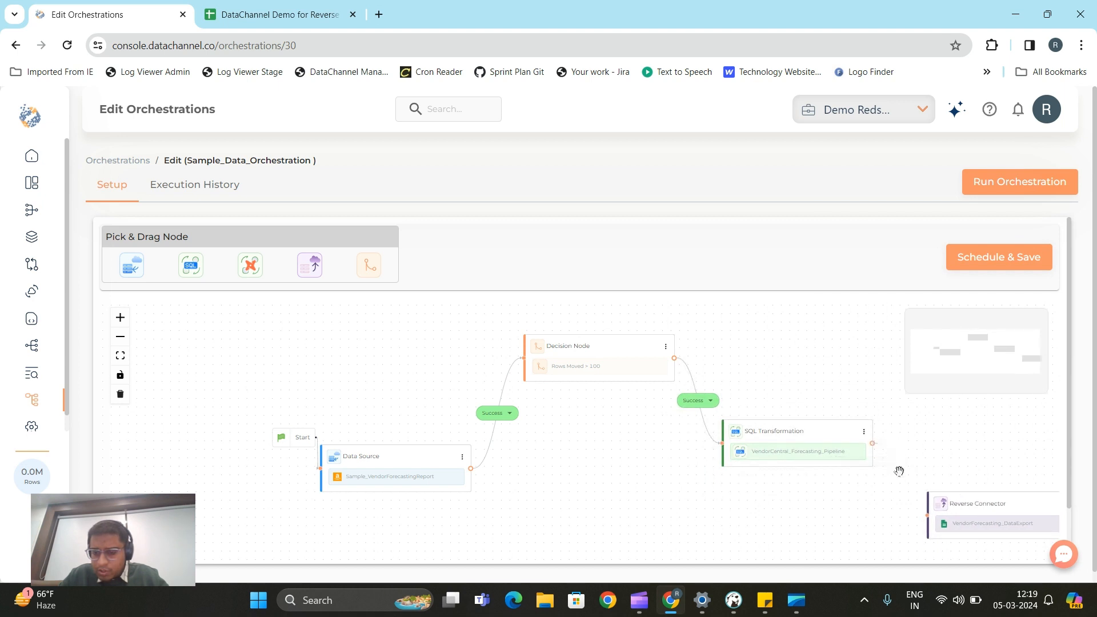
drag(925, 519, 930, 519)
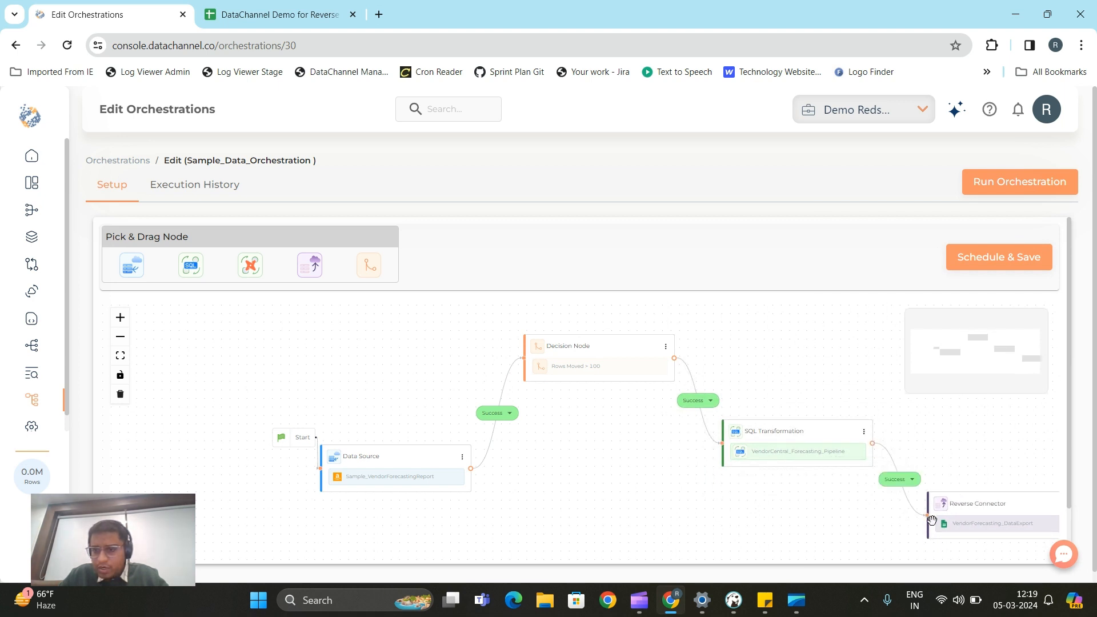
click(909, 483)
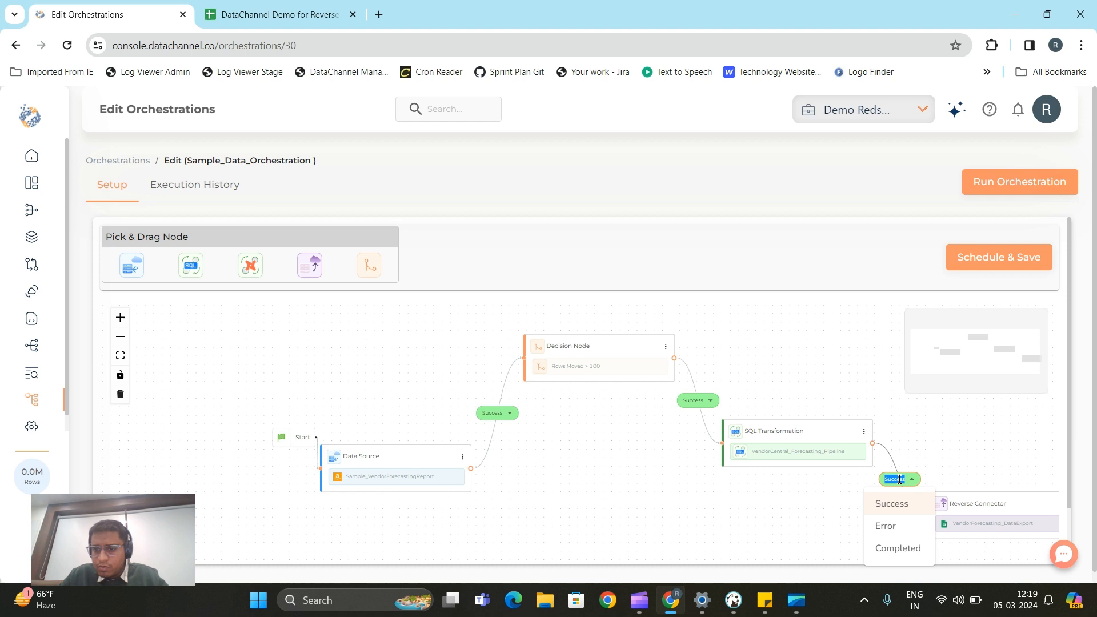
click(906, 546)
Spread the Start, Data Source, Decision, SQL Transformation and Reverse Connector nodes into a clear sequence, with the Decision Node raised above its neighbours.
drag(974, 504, 1005, 498)
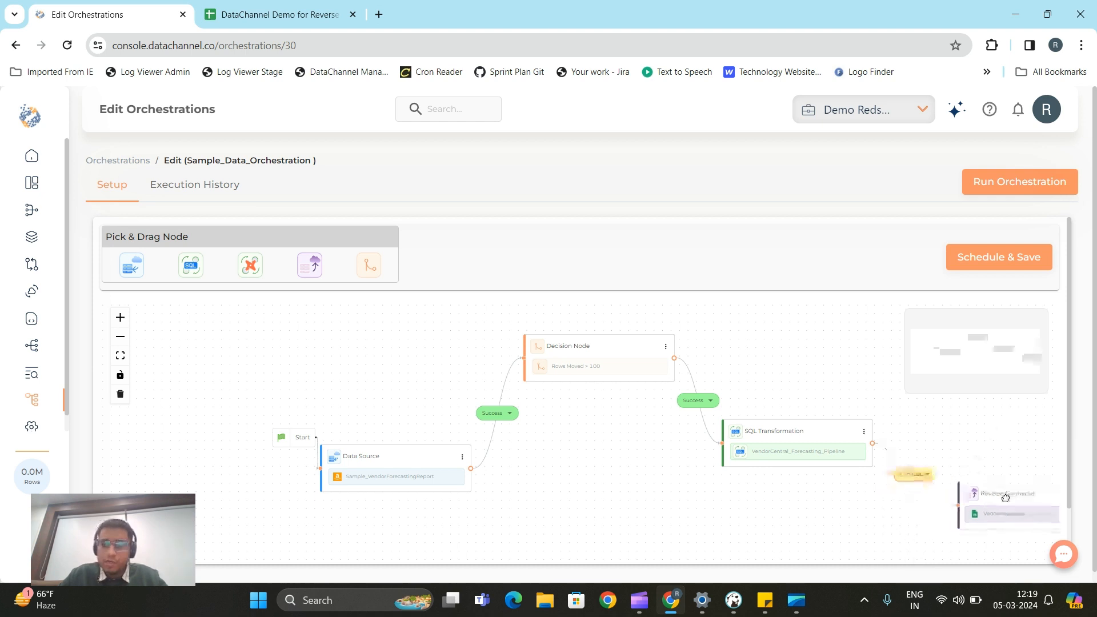
drag(802, 435, 775, 489)
drag(296, 437, 166, 417)
drag(397, 460, 332, 448)
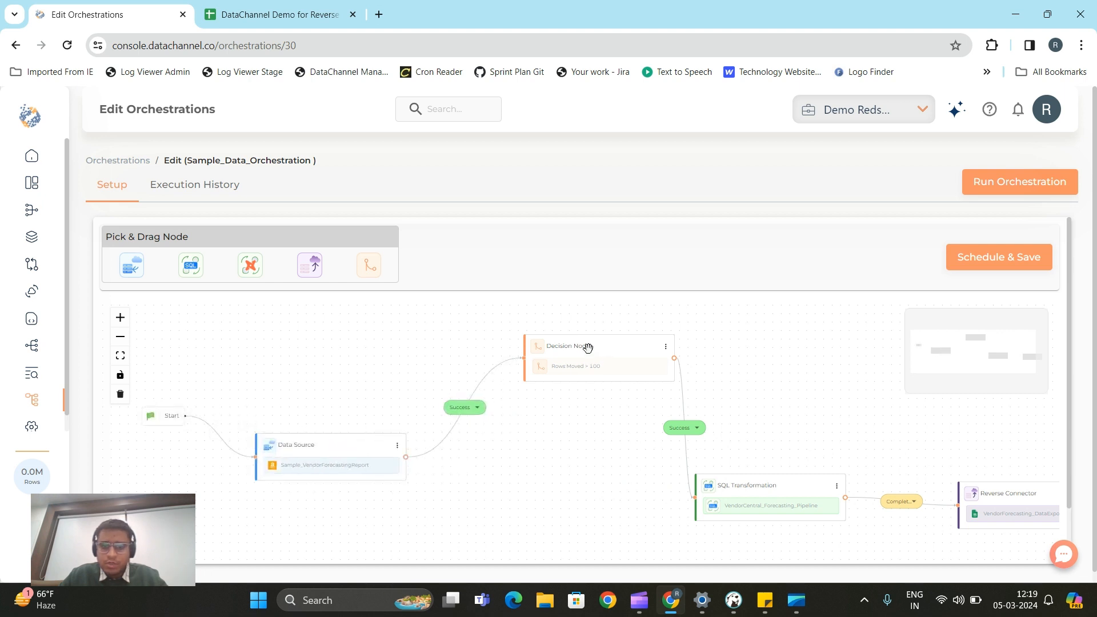
drag(587, 346, 505, 345)
drag(763, 486, 734, 430)
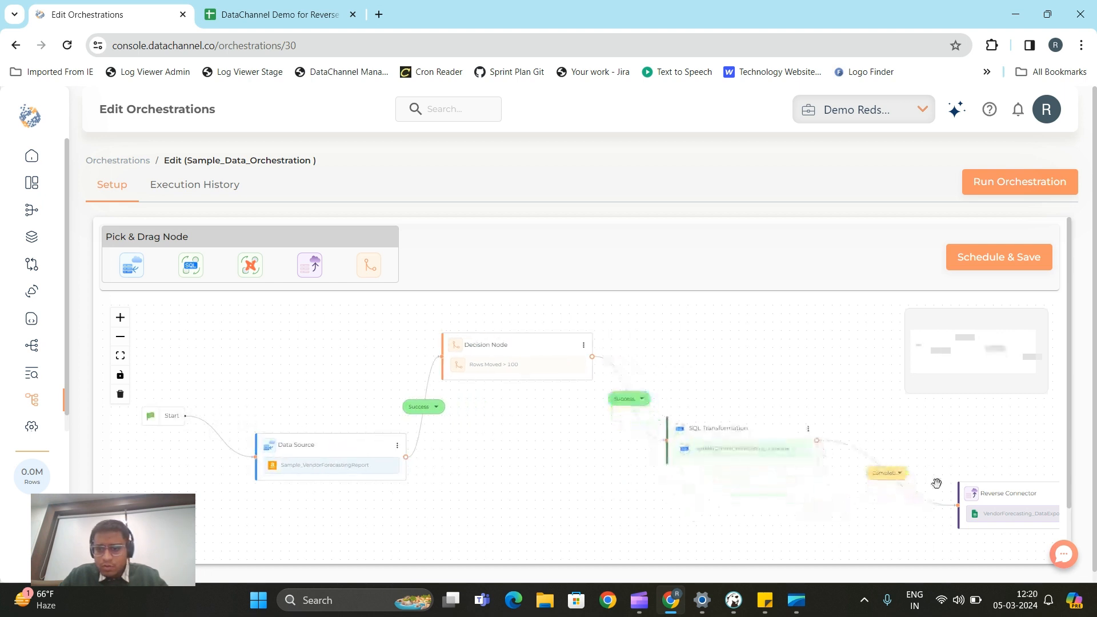
drag(1014, 497, 945, 487)
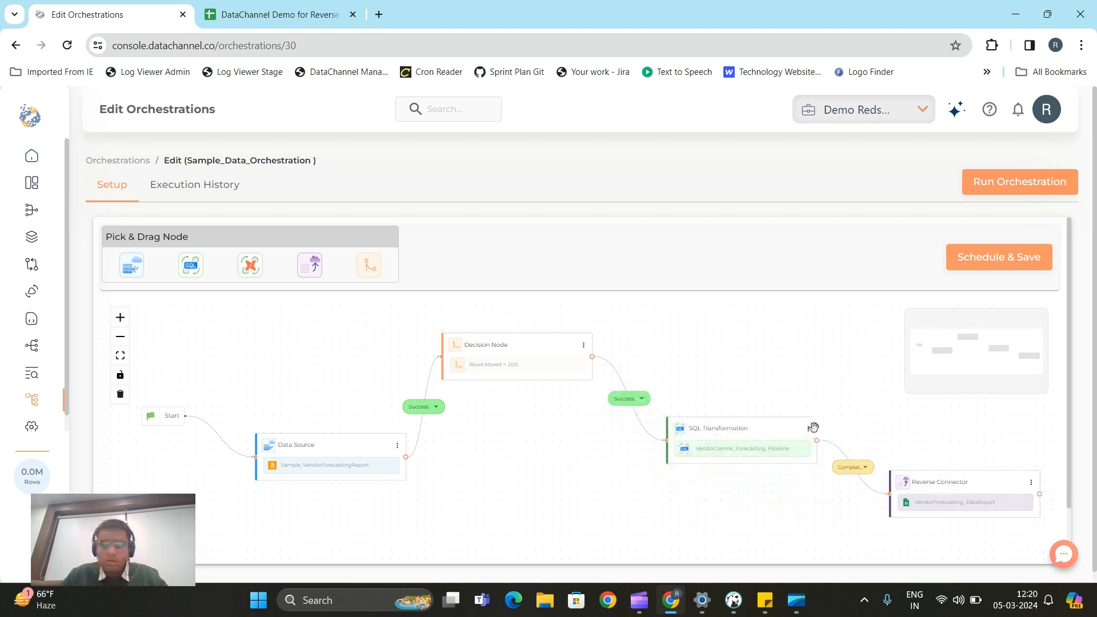
Save the orchestration under the name Sample_Data_Orchestration with scheduling left at Manual Run Only.
click(121, 360)
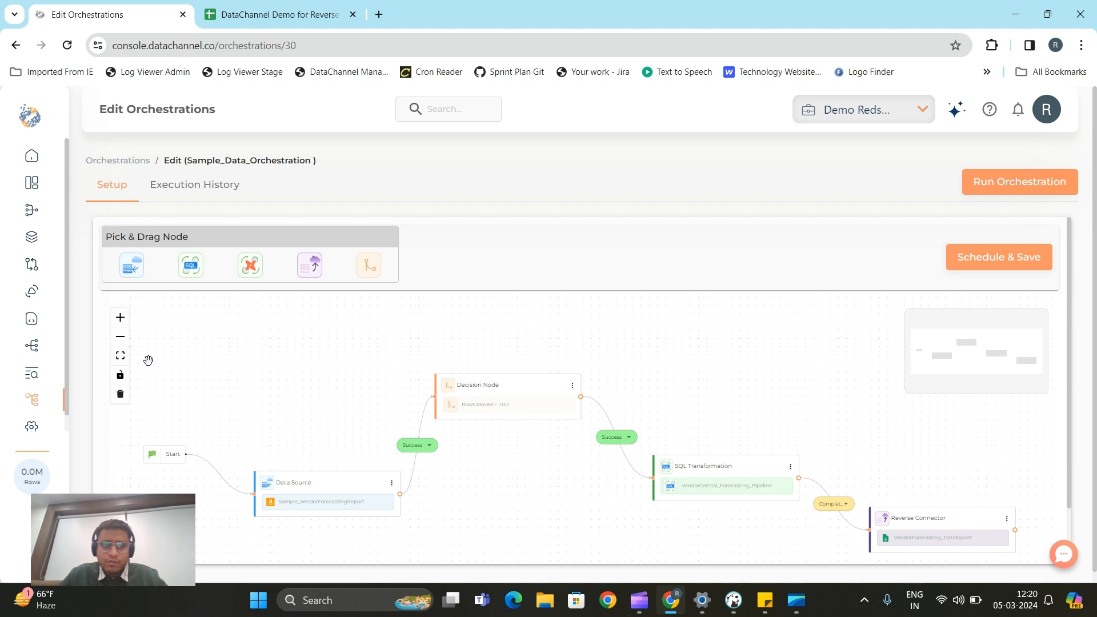
scroll(937, 369, down, 1)
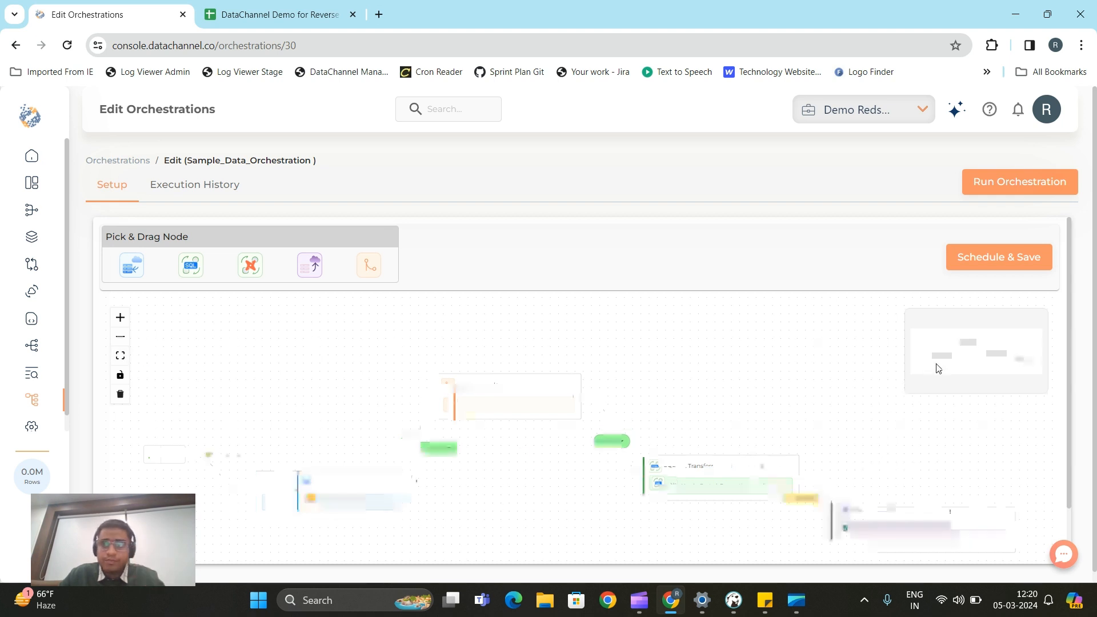
scroll(935, 372, up, 1)
scroll(928, 390, down, 1)
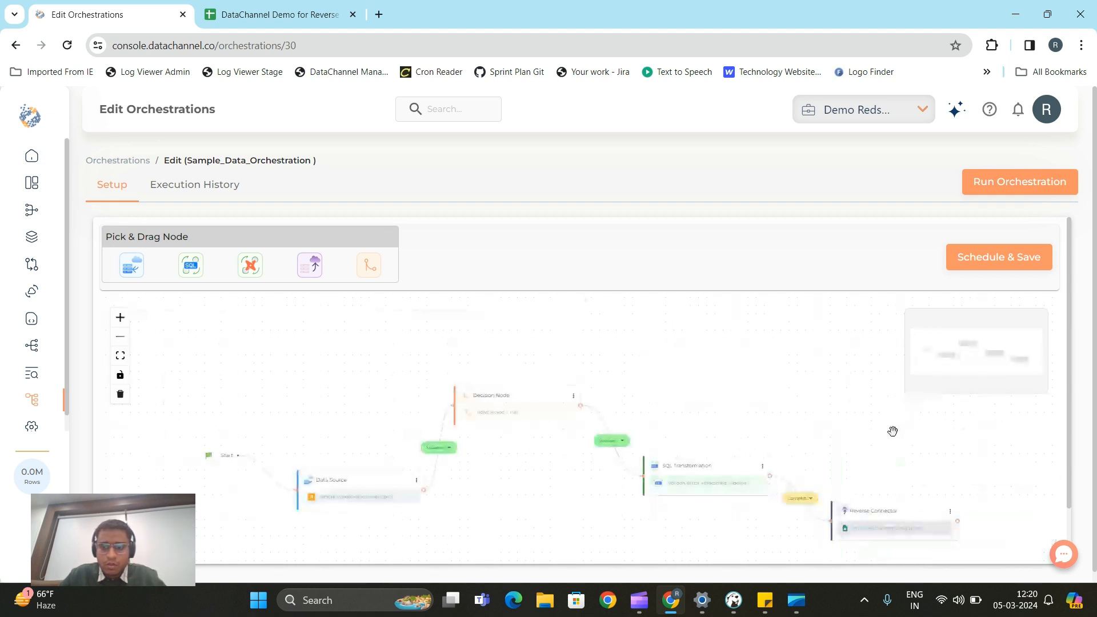
drag(893, 429, 859, 363)
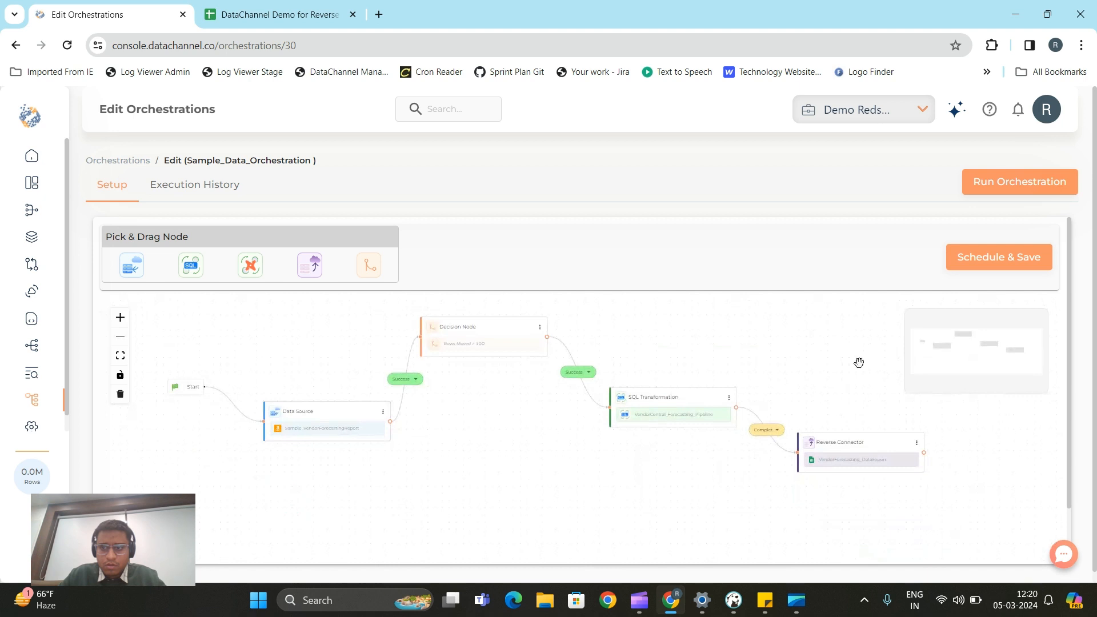
click(1006, 268)
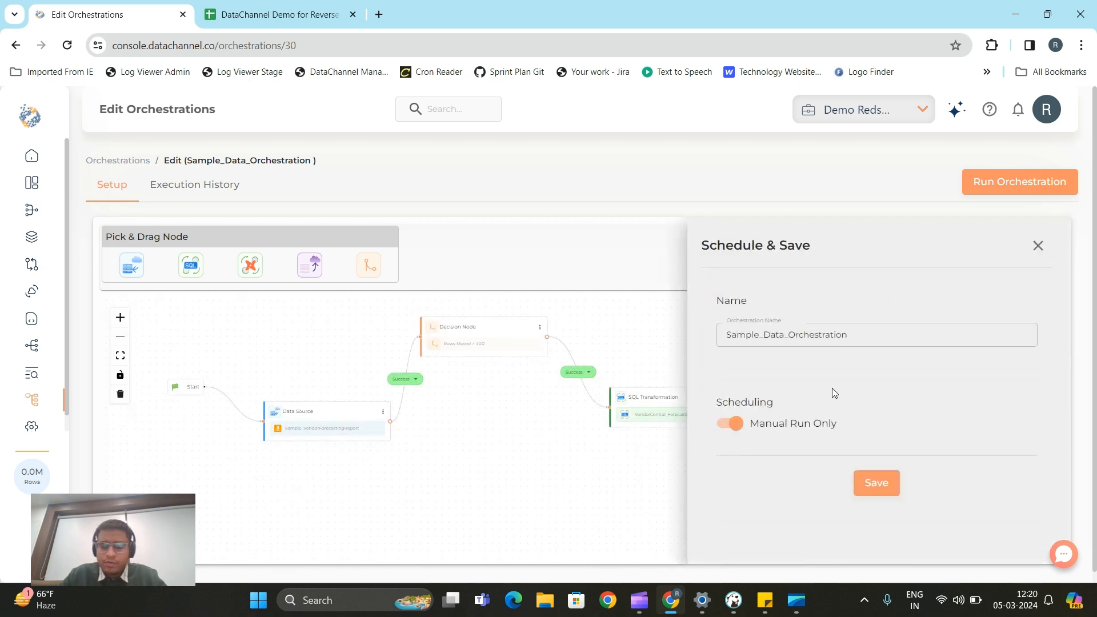
click(878, 488)
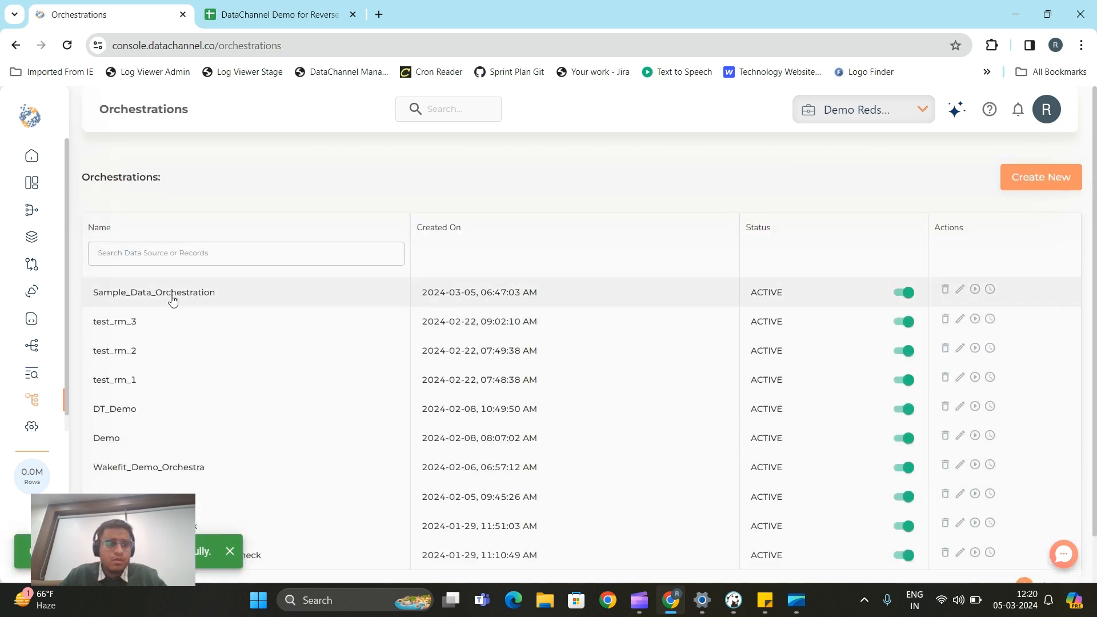
Reopen Sample_Data_Orchestration from the orchestrations list and run it.
click(206, 293)
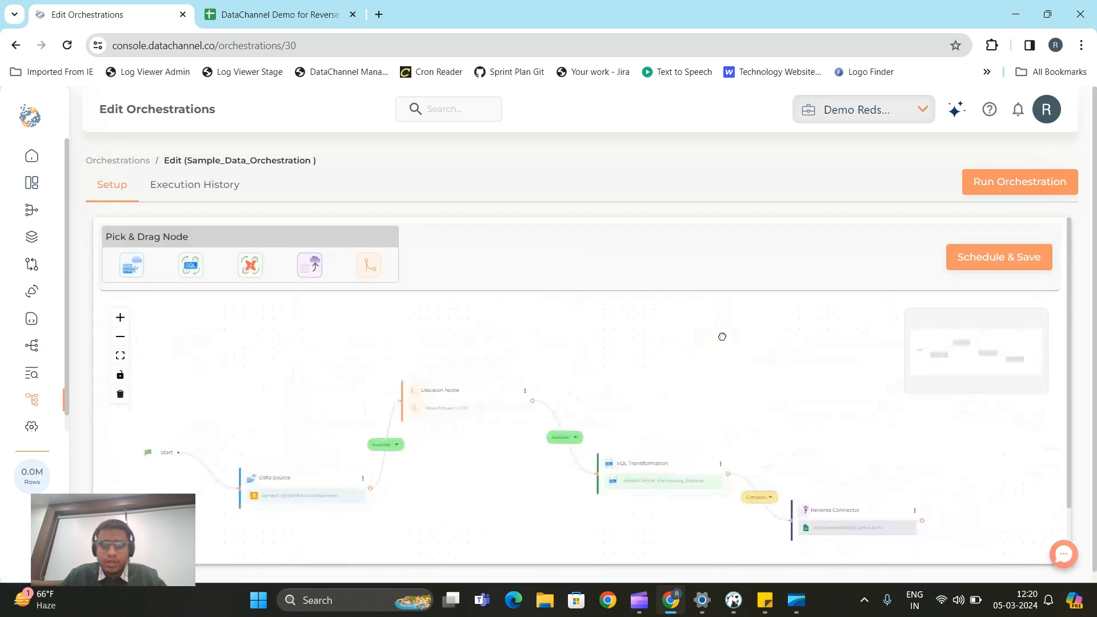
click(1023, 181)
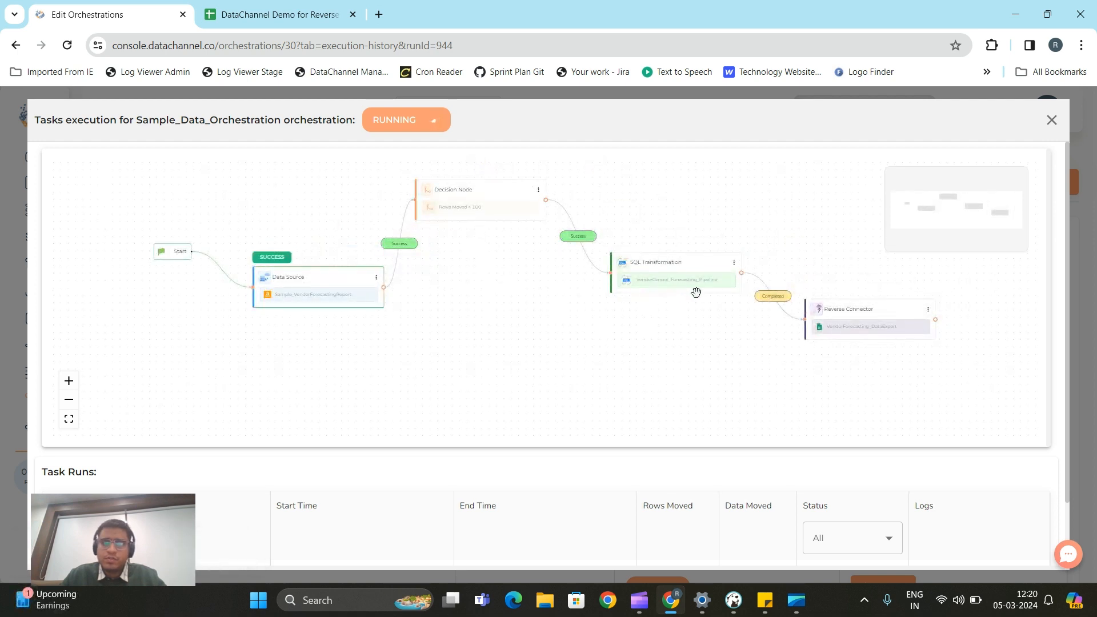
drag(750, 354, 754, 347)
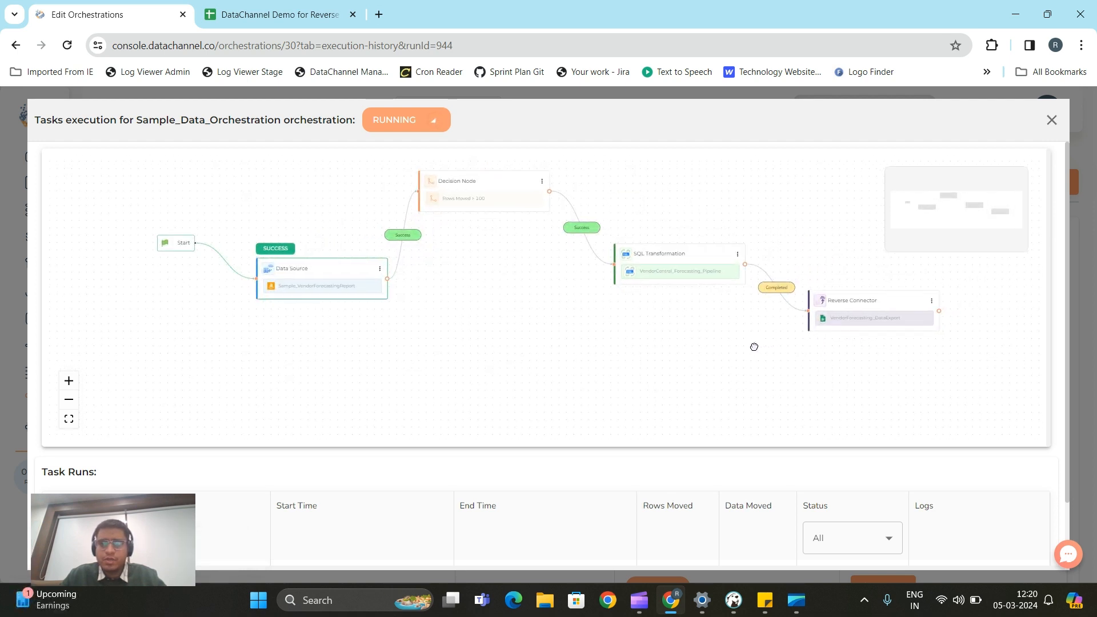
Follow the run's progress from the Data Source to the Reverse Connector in the flow diagram and the Task Runs table.
scroll(301, 311, up, 3)
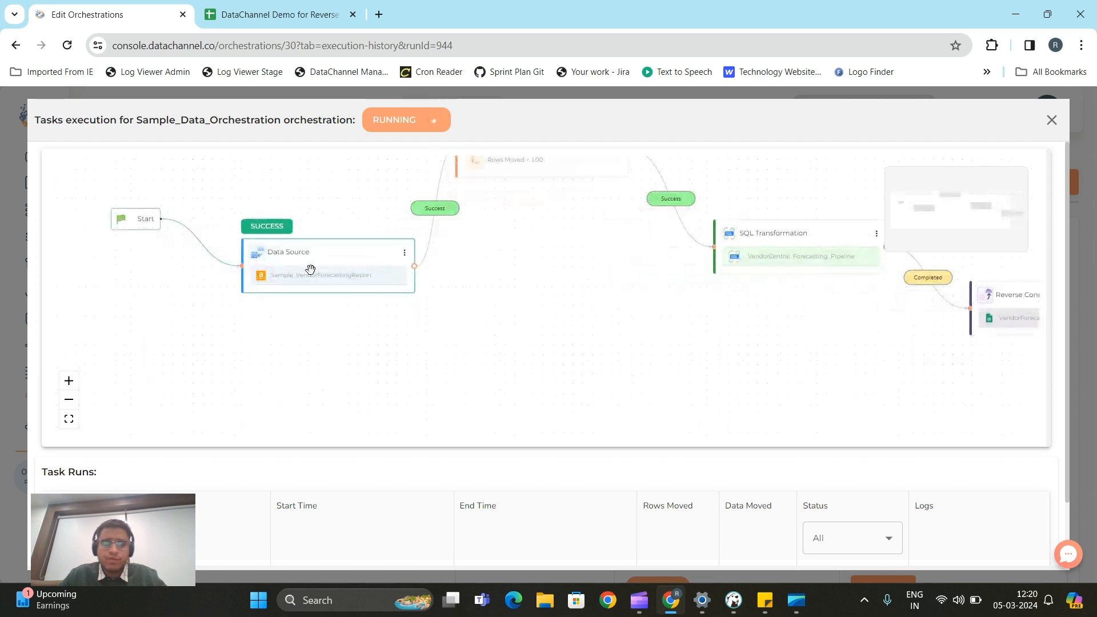
scroll(489, 379, down, 2)
scroll(506, 566, down, 2)
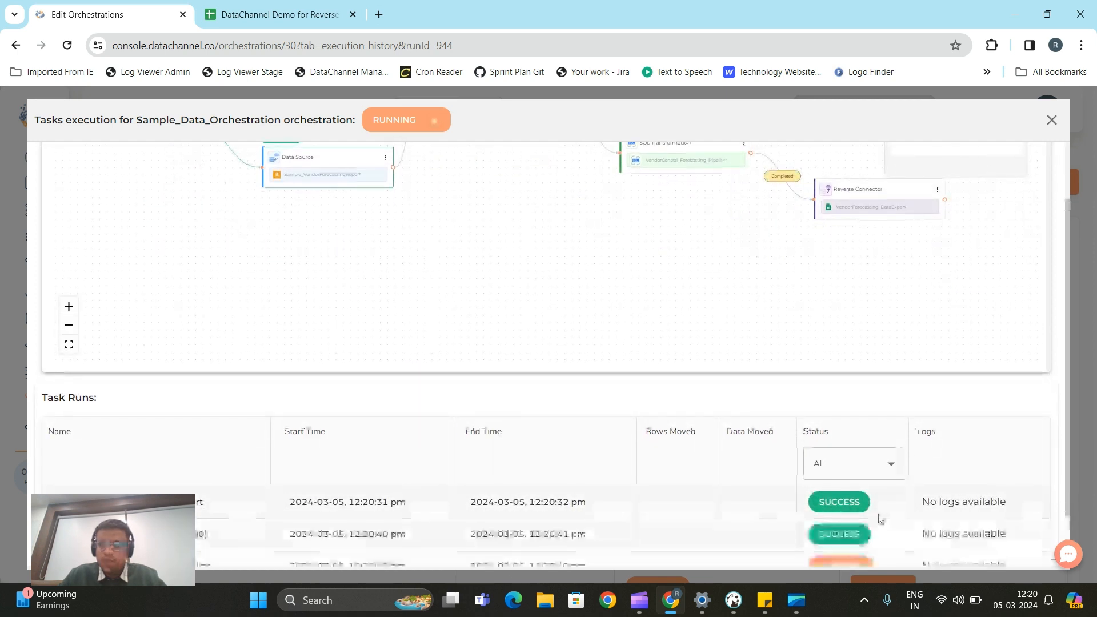
scroll(545, 455, down, 1)
scroll(507, 374, up, 3)
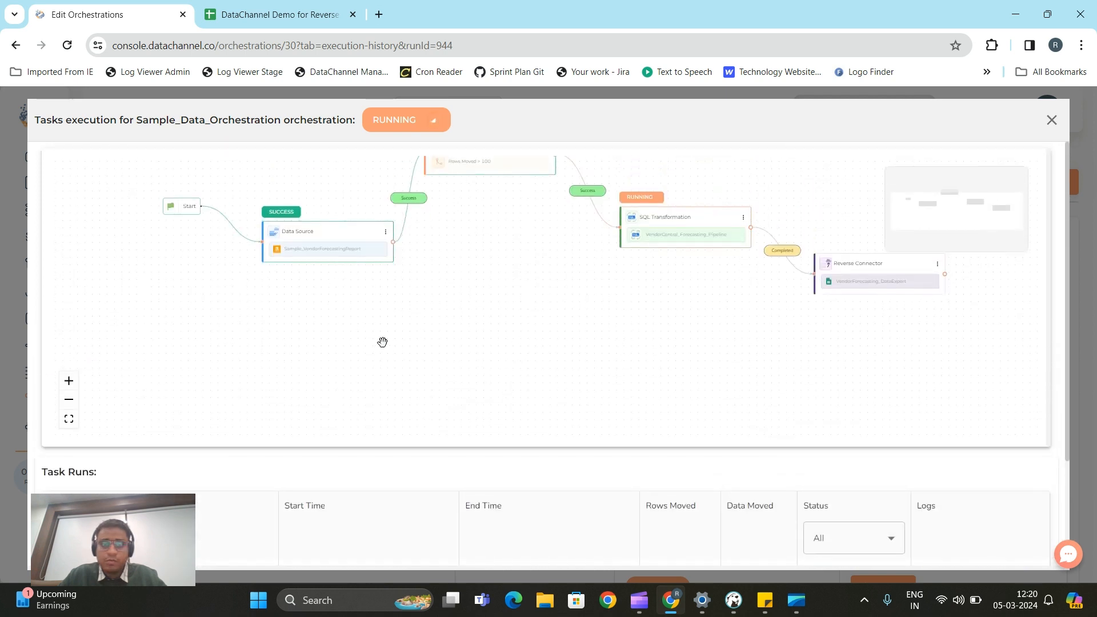
drag(518, 281, 506, 336)
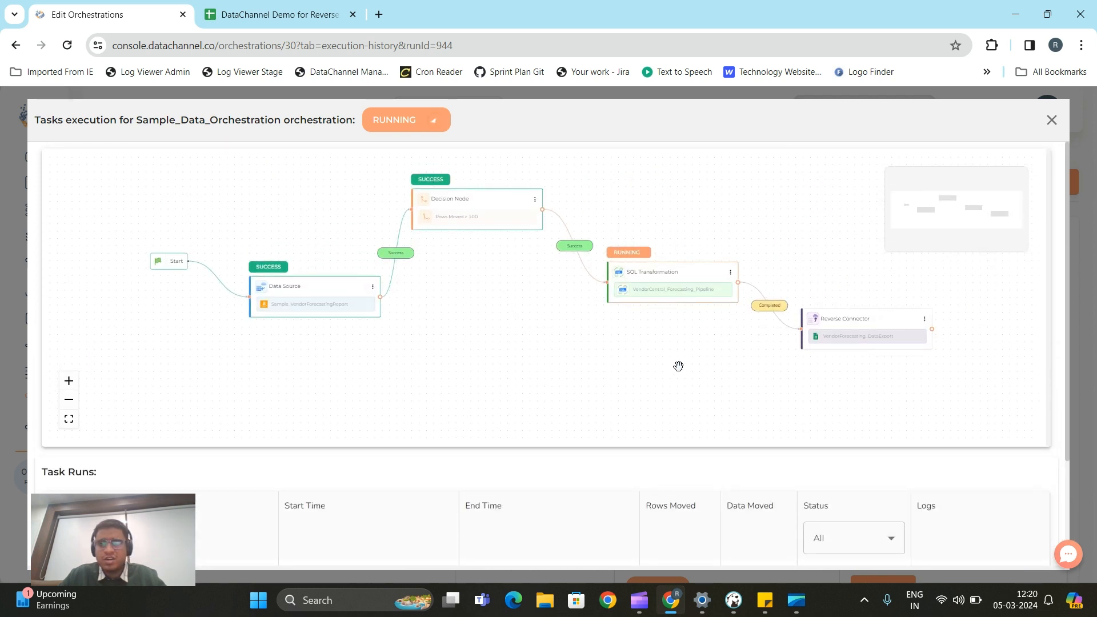
scroll(683, 377, down, 1)
mouse_move(708, 390)
mouse_down()
mouse_move(700, 294)
mouse_move(699, 375)
mouse_move(711, 394)
mouse_up()
scroll(853, 503, down, 2)
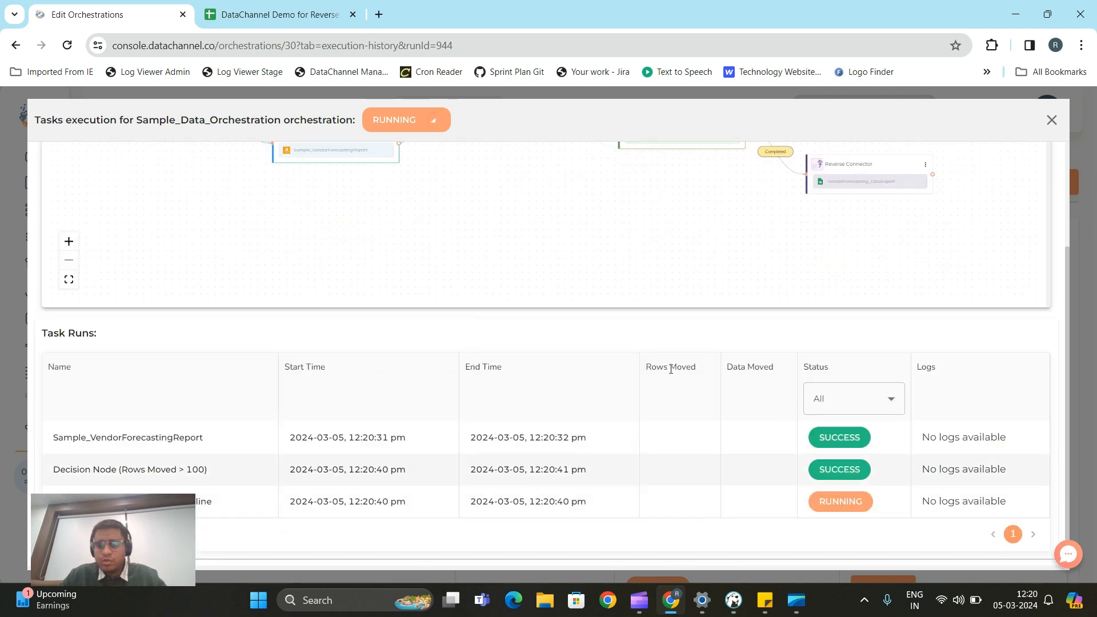
scroll(668, 369, up, 2)
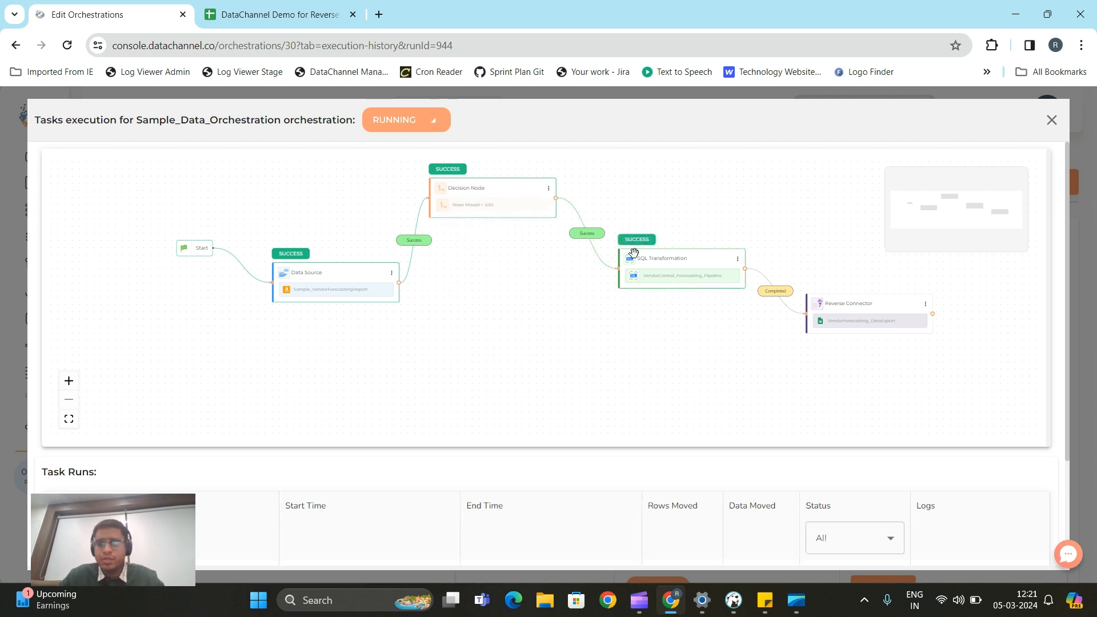
mouse_move(690, 261)
mouse_down()
mouse_move(707, 239)
mouse_move(683, 256)
mouse_up()
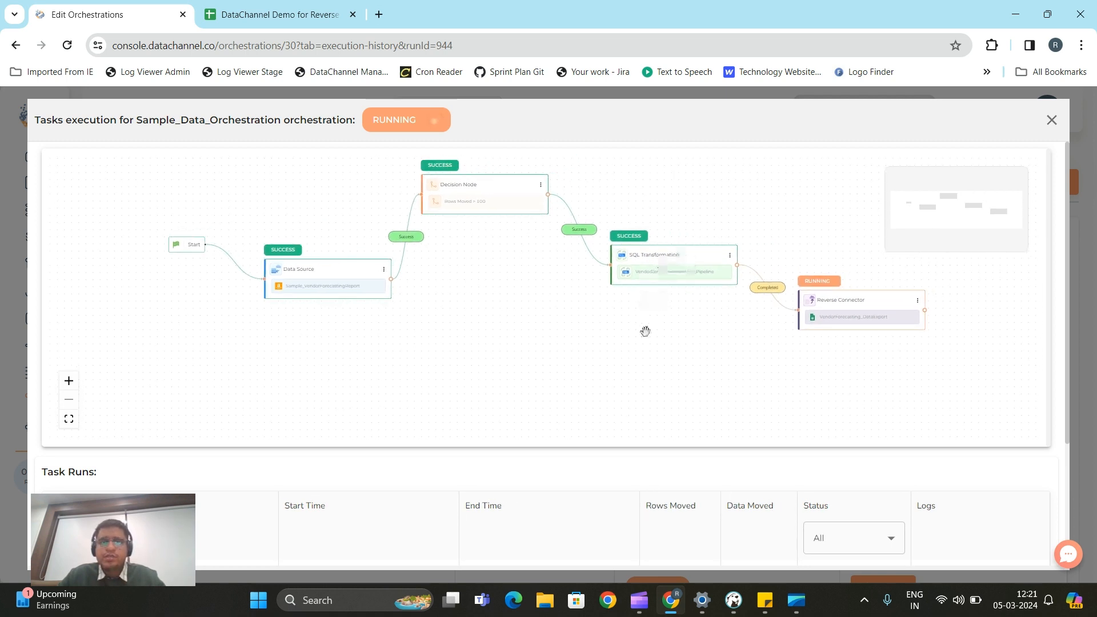
drag(645, 331, 621, 338)
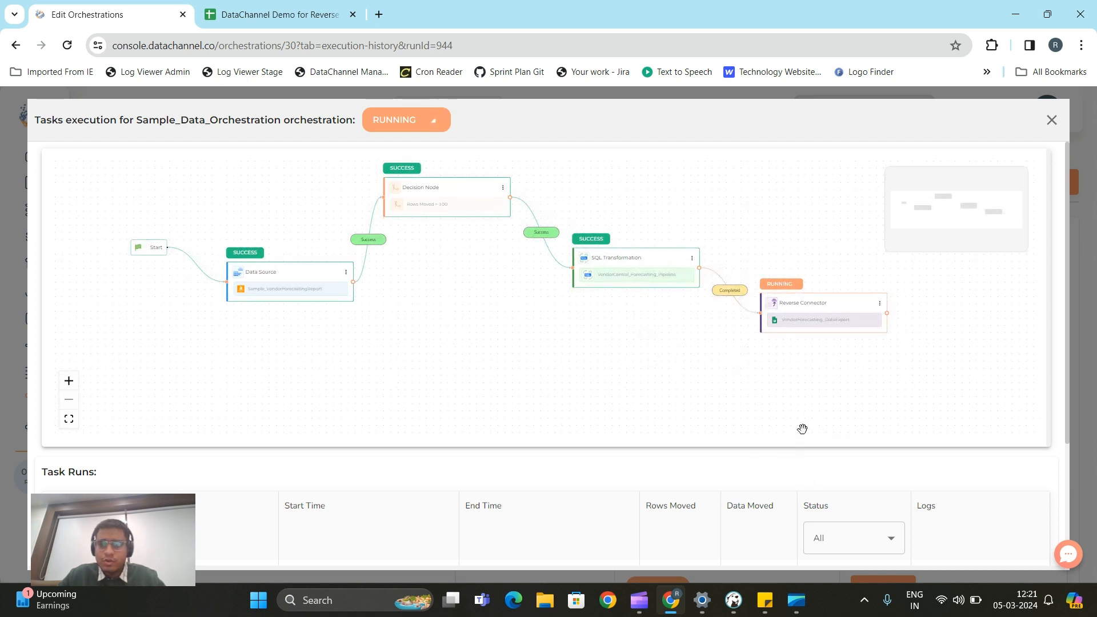
scroll(763, 457, down, 3)
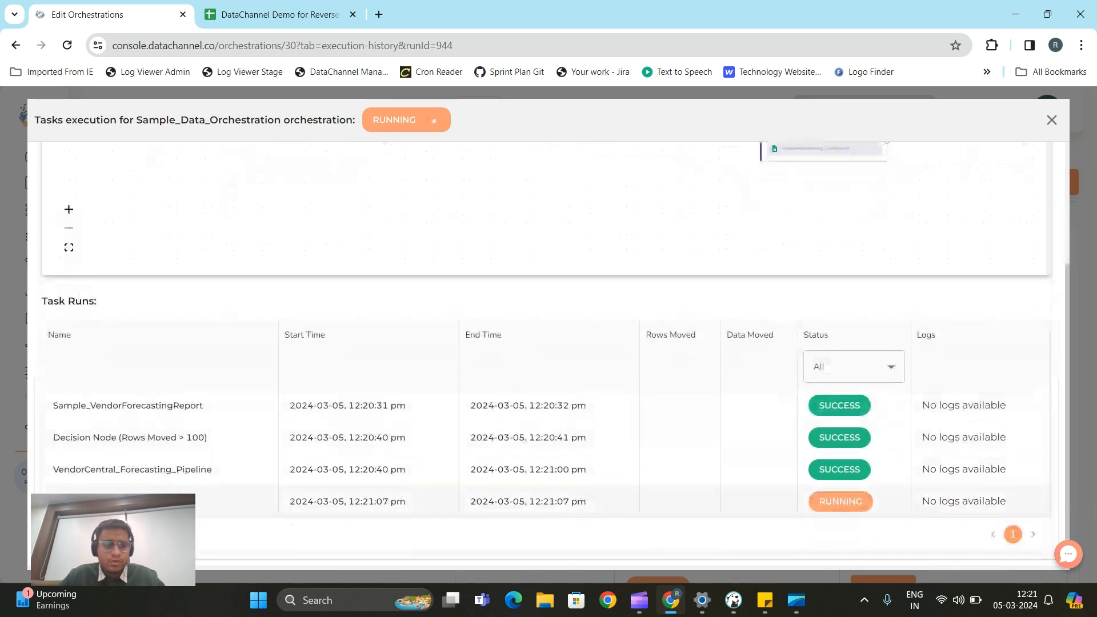
mouse_move(196, 507)
mouse_down()
mouse_move(21, 505)
mouse_move(191, 506)
mouse_up()
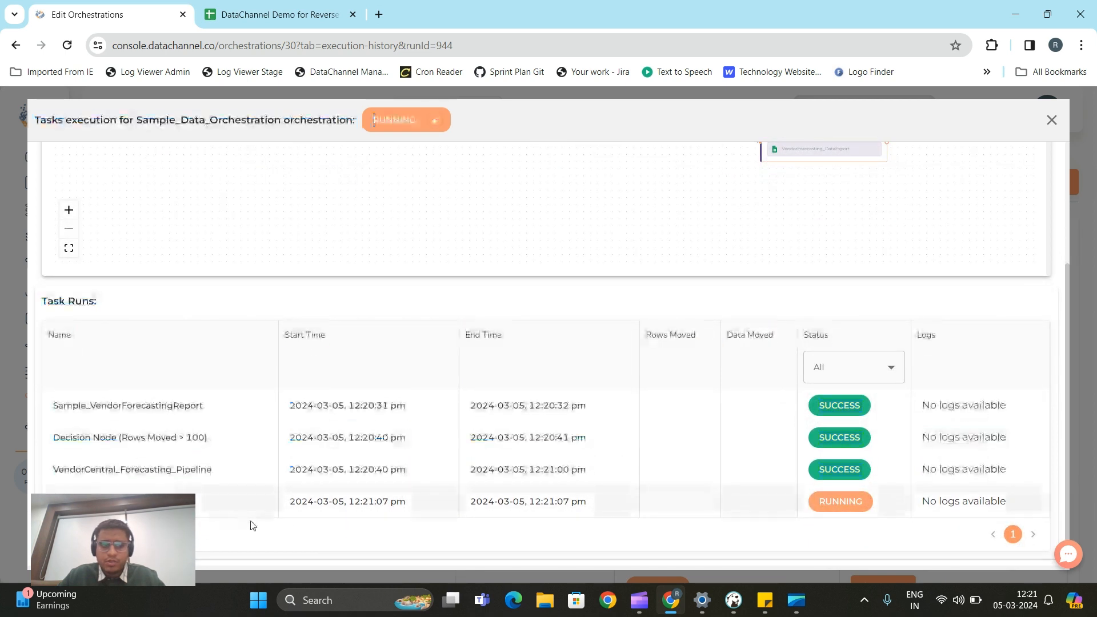
Monitor the Reverse Connector's progress in the flow diagram and Task Runs table, and check the DataChannel Demo for Reverse spreadsheet for exported data.
scroll(409, 453, up, 3)
scroll(834, 399, up, 3)
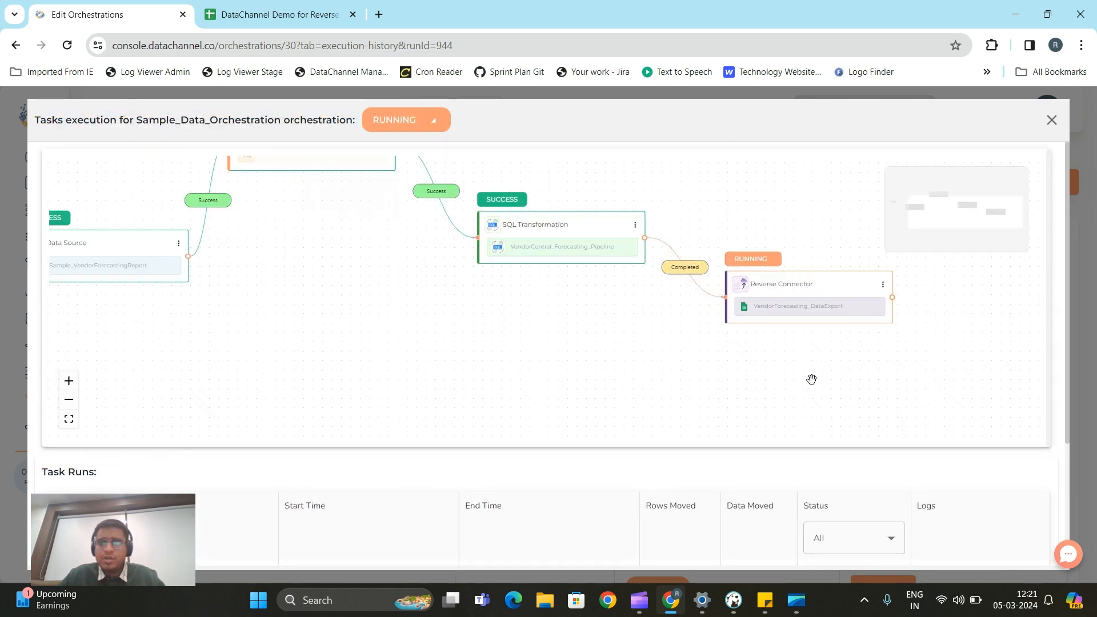
scroll(812, 379, down, 2)
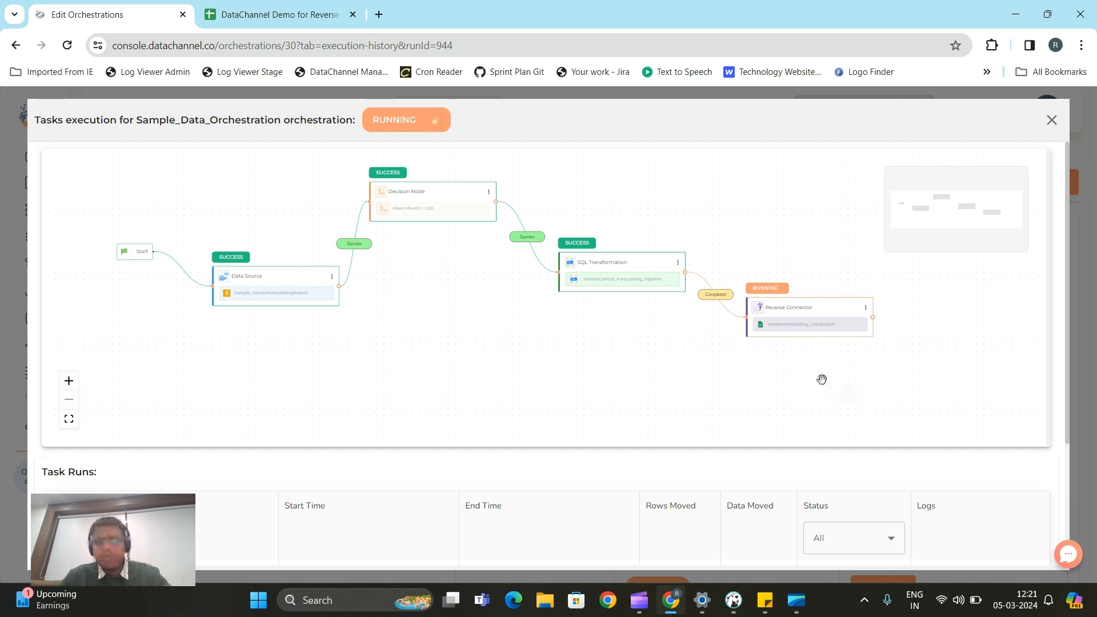
scroll(714, 457, down, 5)
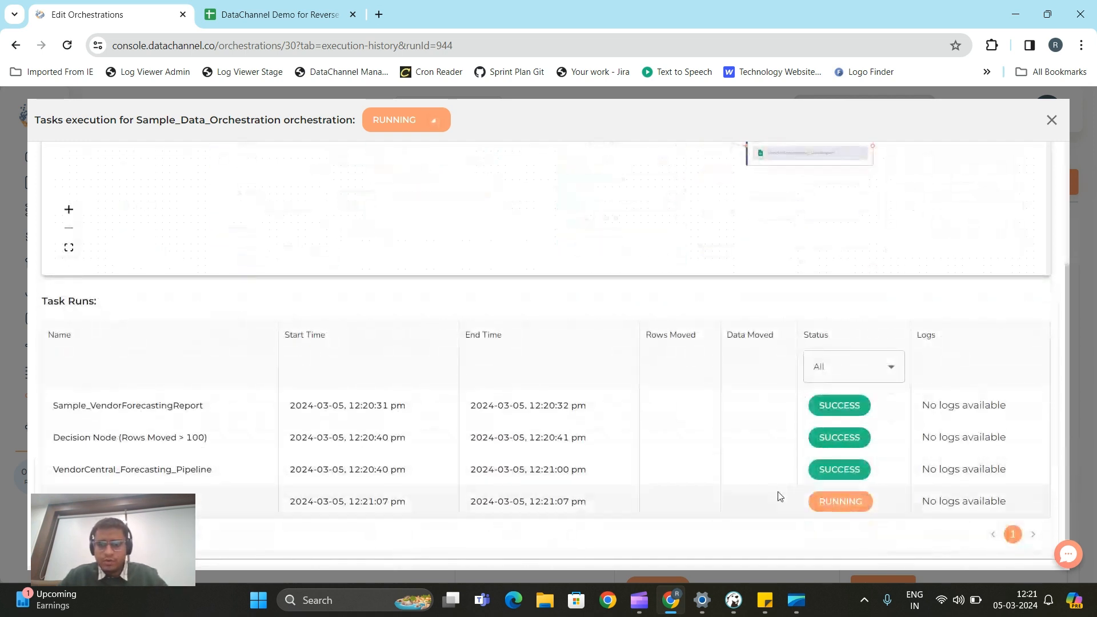
scroll(788, 400, up, 5)
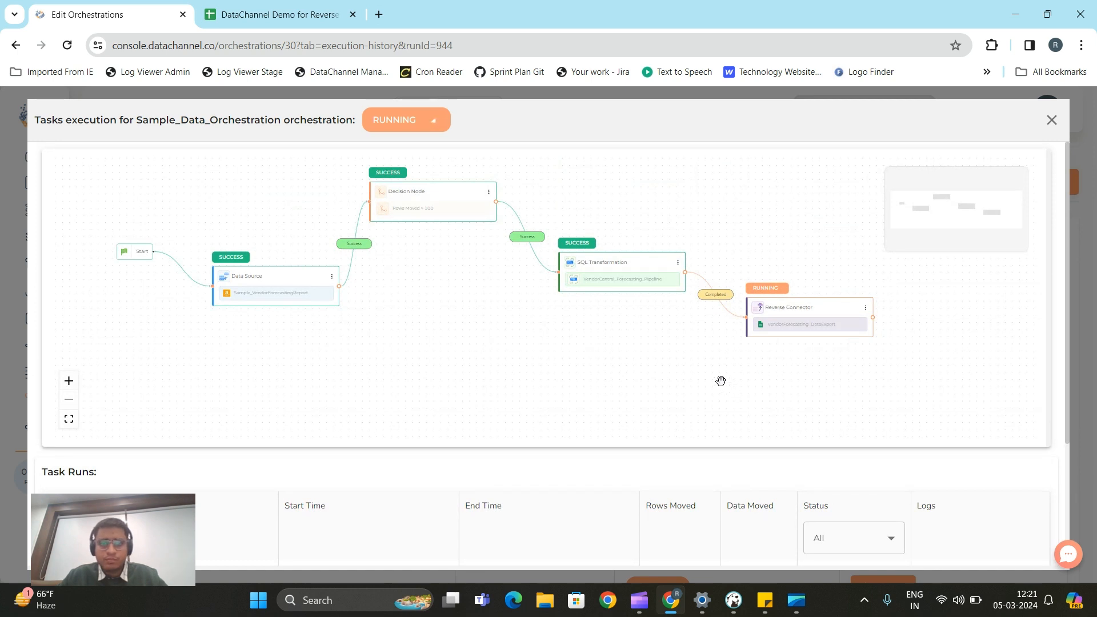
click(300, 13)
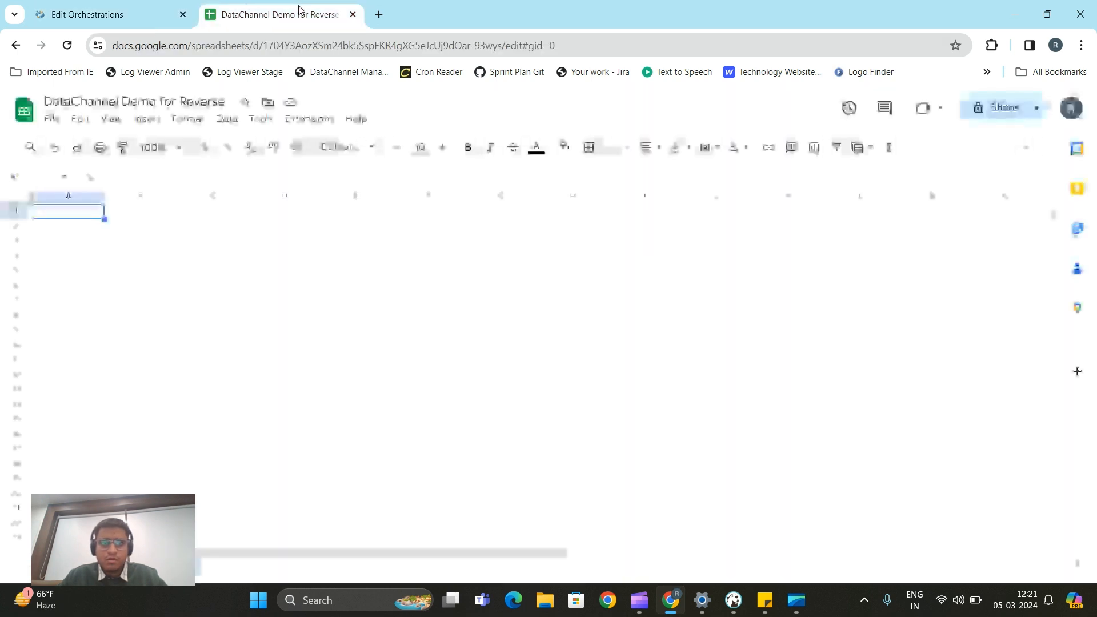
click(136, 11)
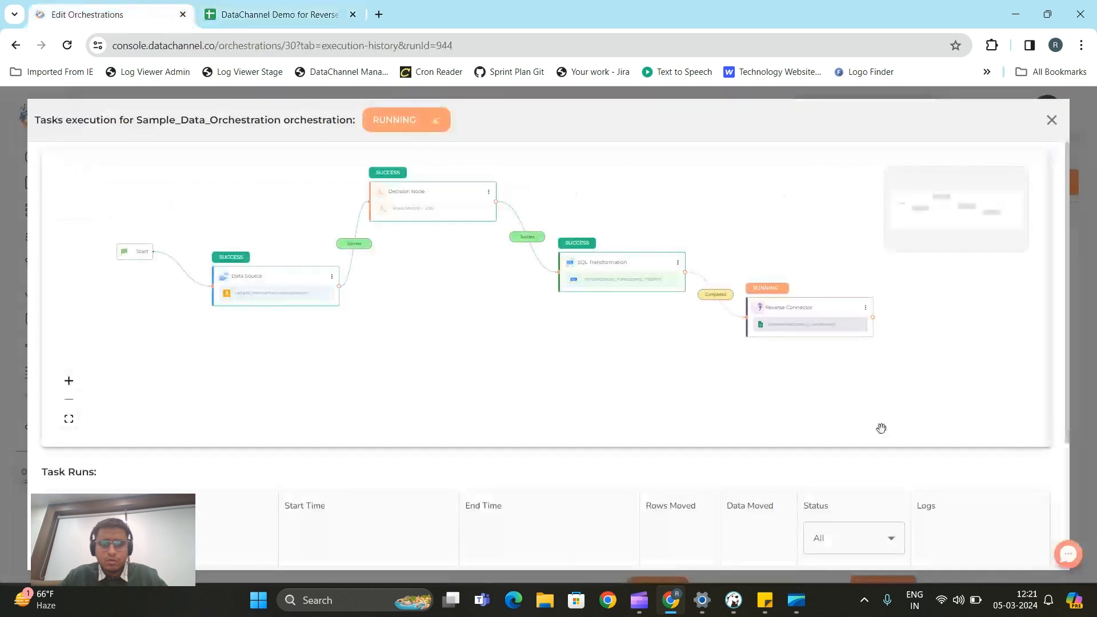
Check the final status of each task in the orchestration run and the Reverse Connector's Rows Moved value.
scroll(800, 512, down, 3)
scroll(783, 497, up, 3)
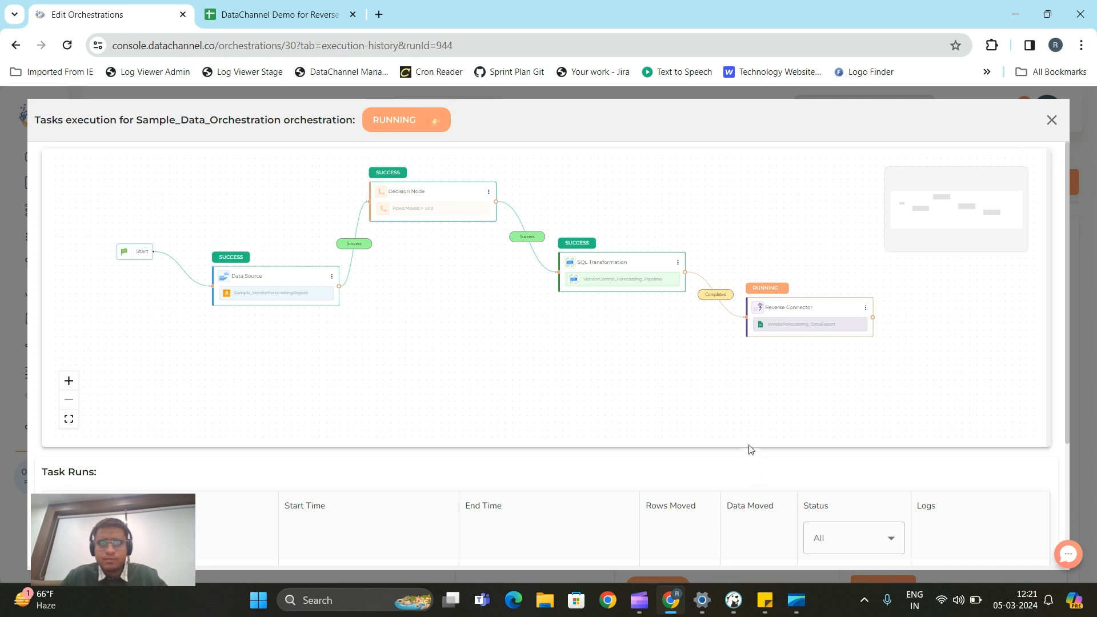
scroll(727, 502, down, 3)
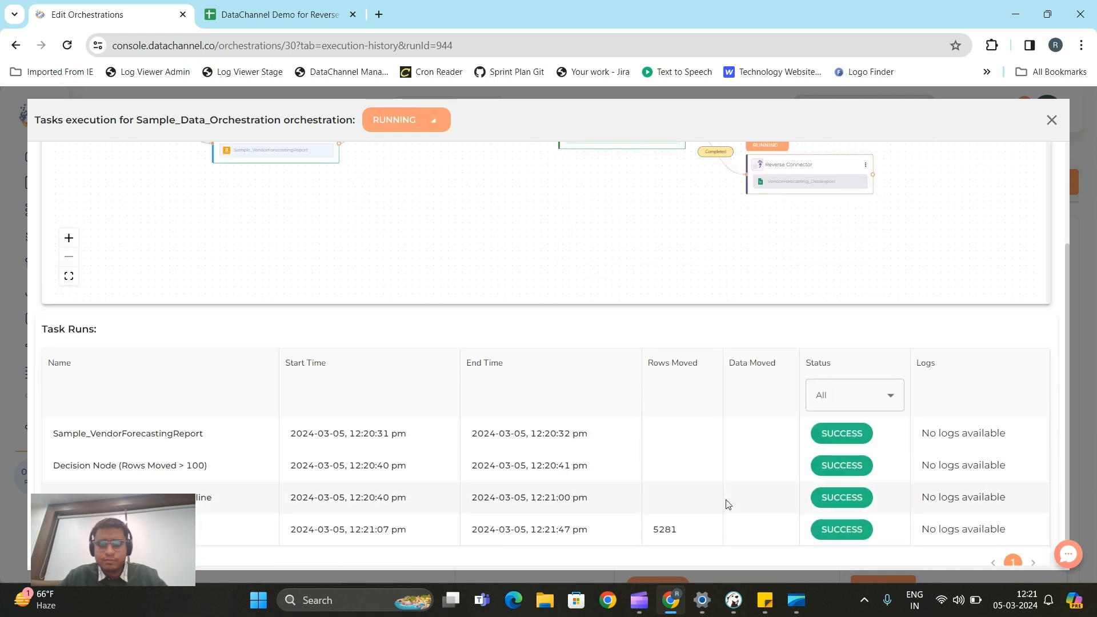
scroll(730, 497, up, 3)
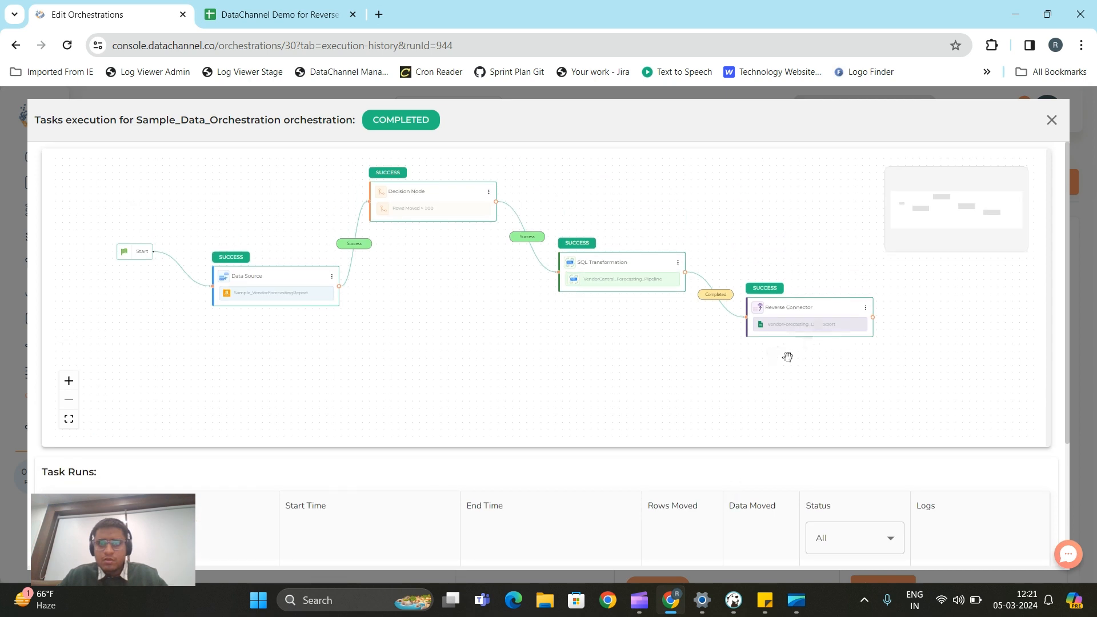
scroll(717, 485, down, 3)
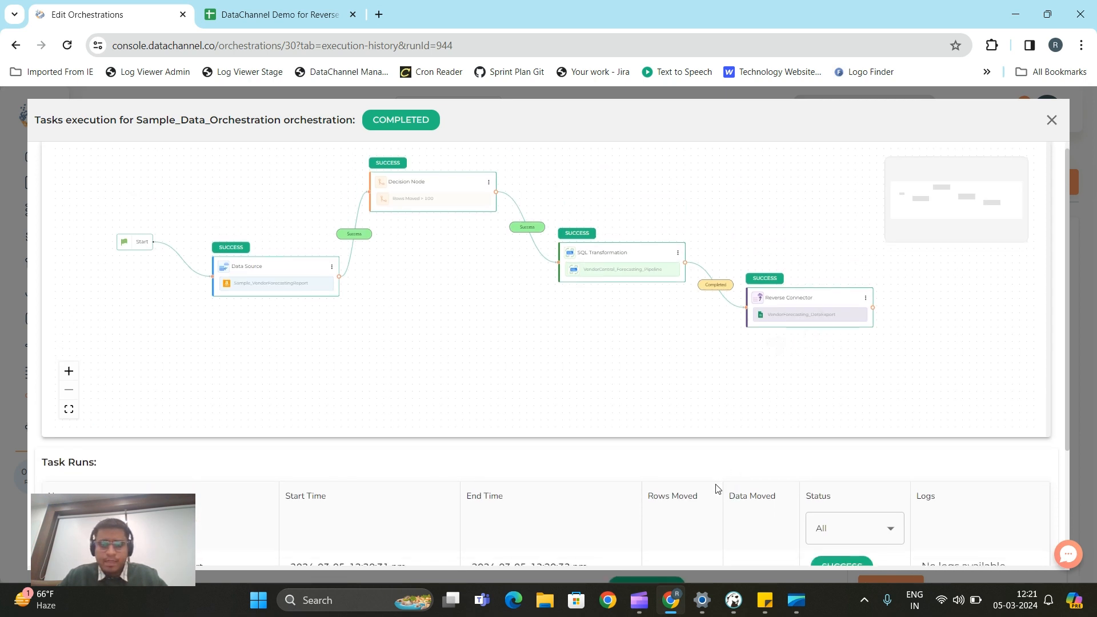
drag(678, 503, 653, 503)
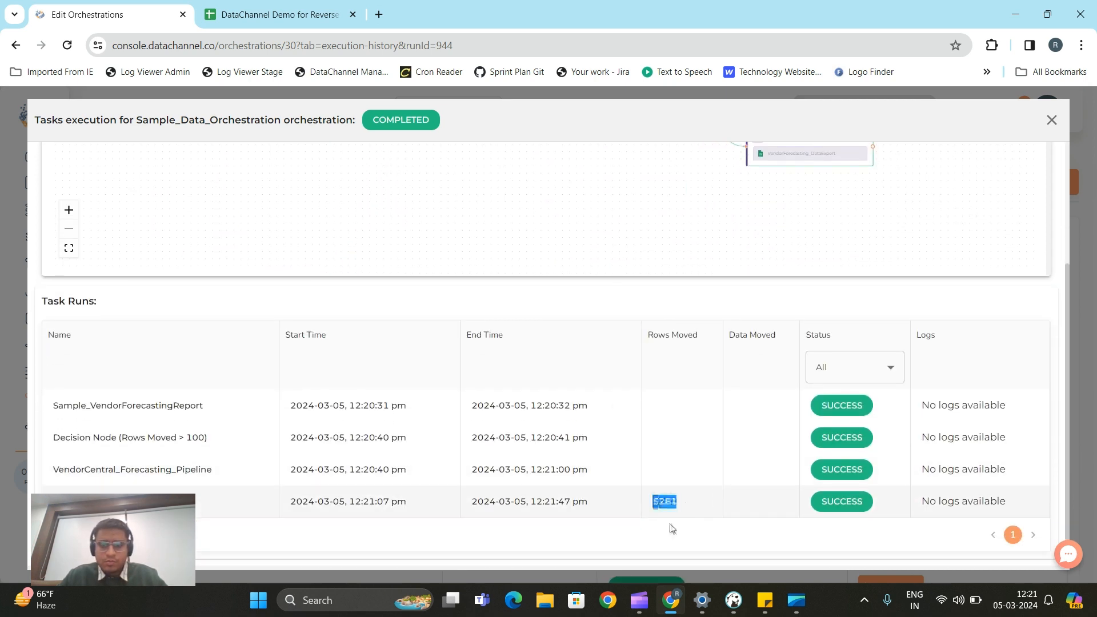
click(668, 503)
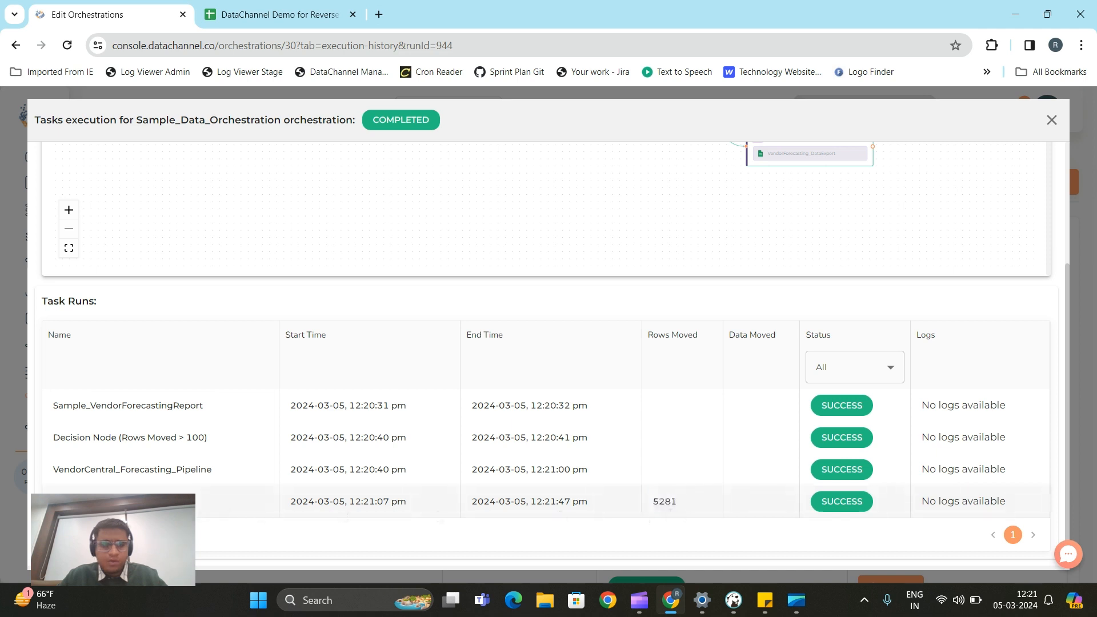
Inspect the exported forecasting data in the DataChannel Demo for Reverse spreadsheet and fit column A's width to the Forecasting Units header.
click(313, 17)
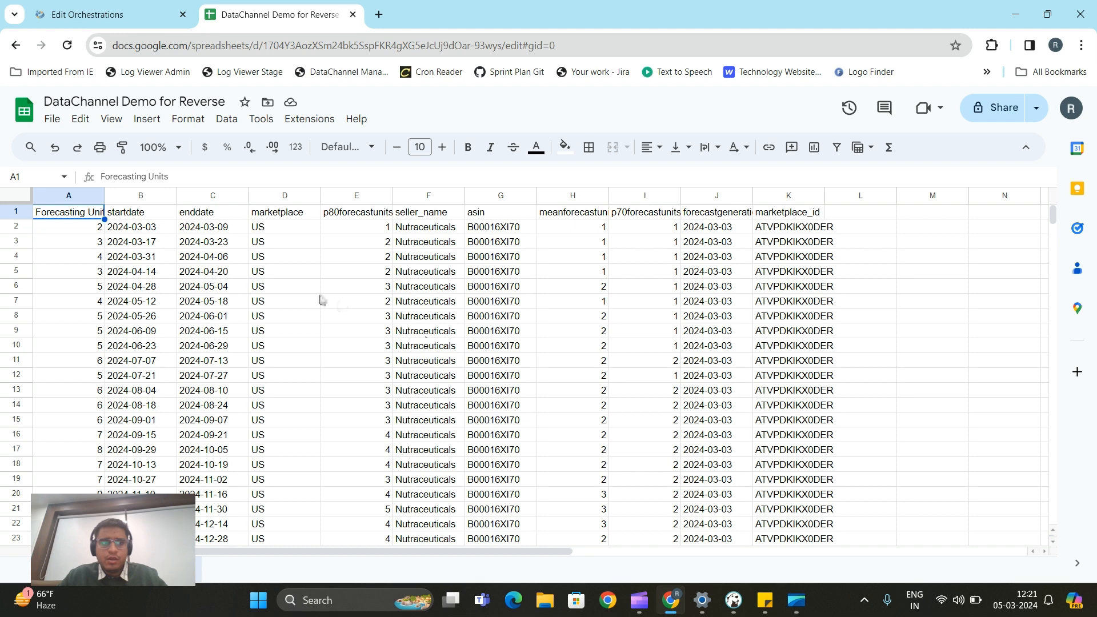
click(645, 322)
click(140, 257)
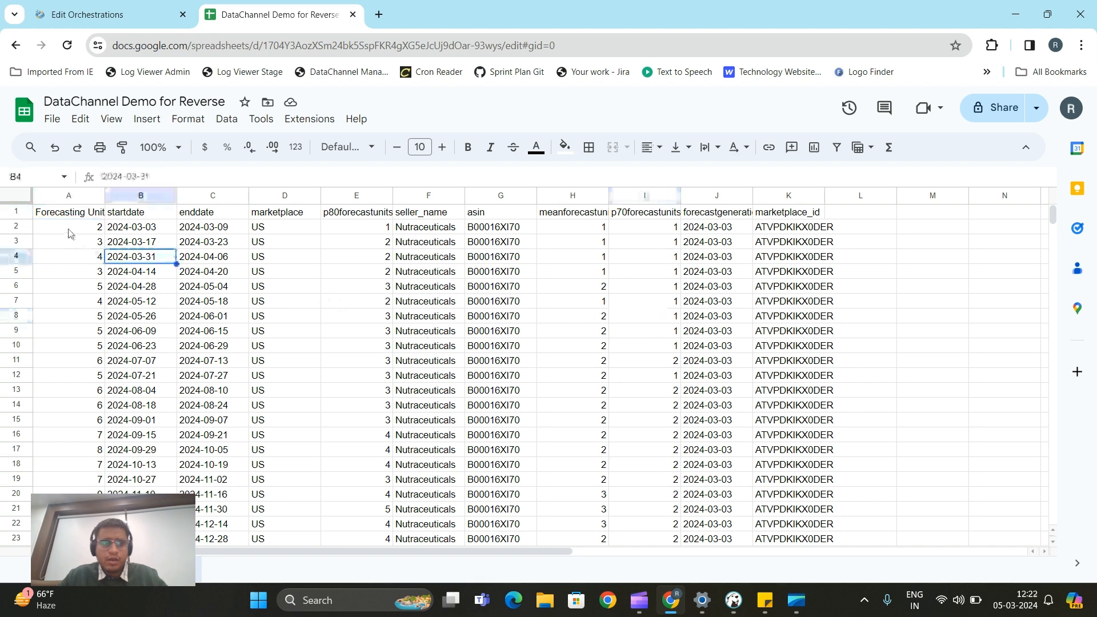
double_click(103, 195)
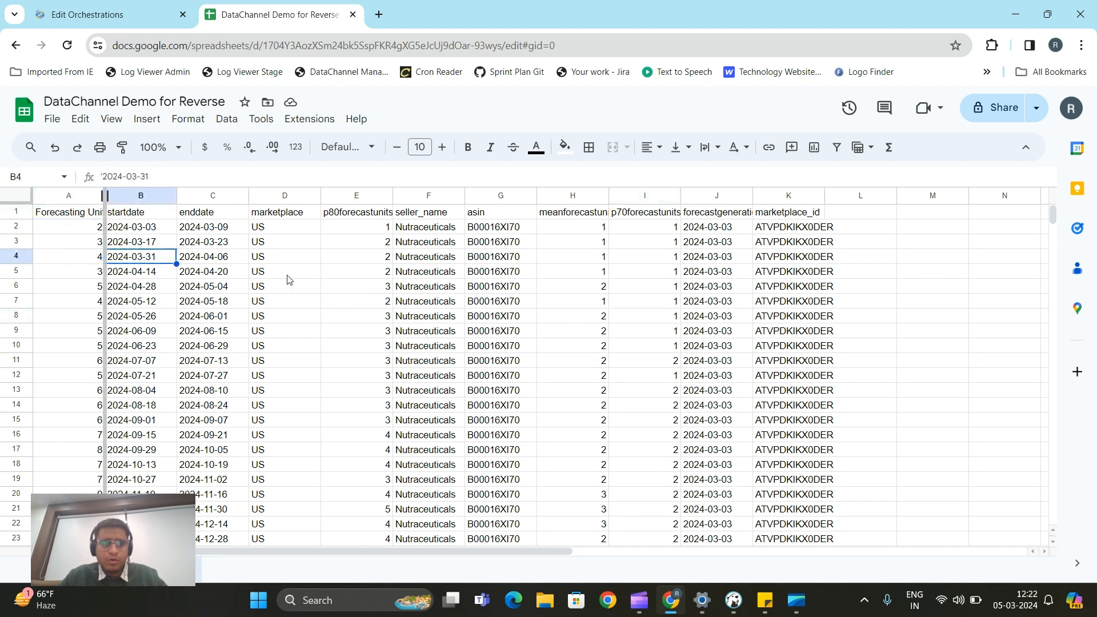
click(289, 301)
click(63, 212)
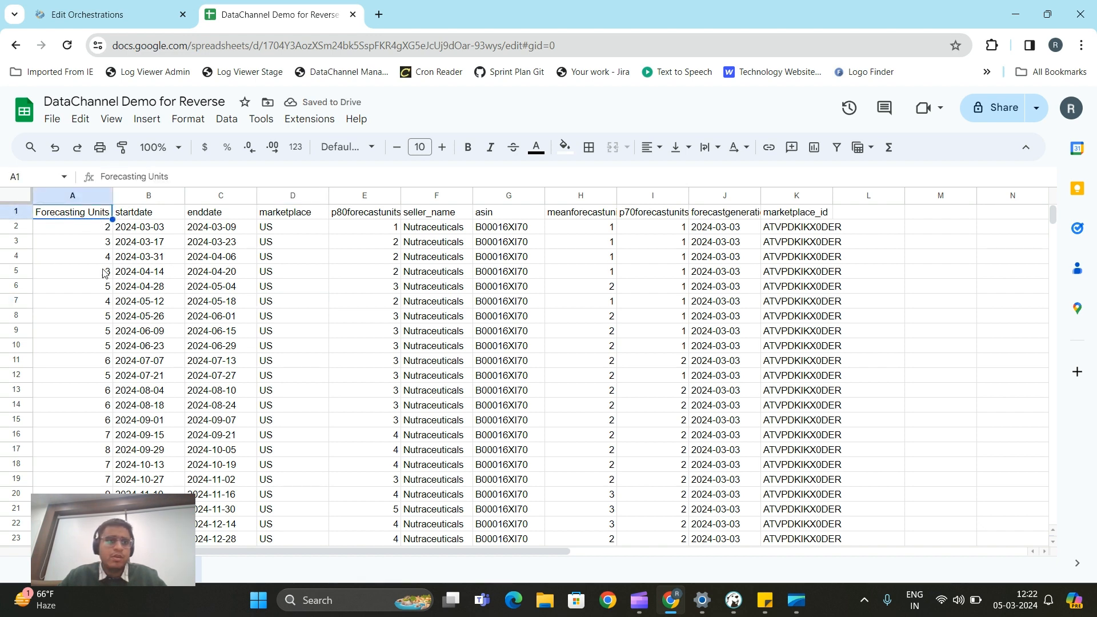
click(365, 287)
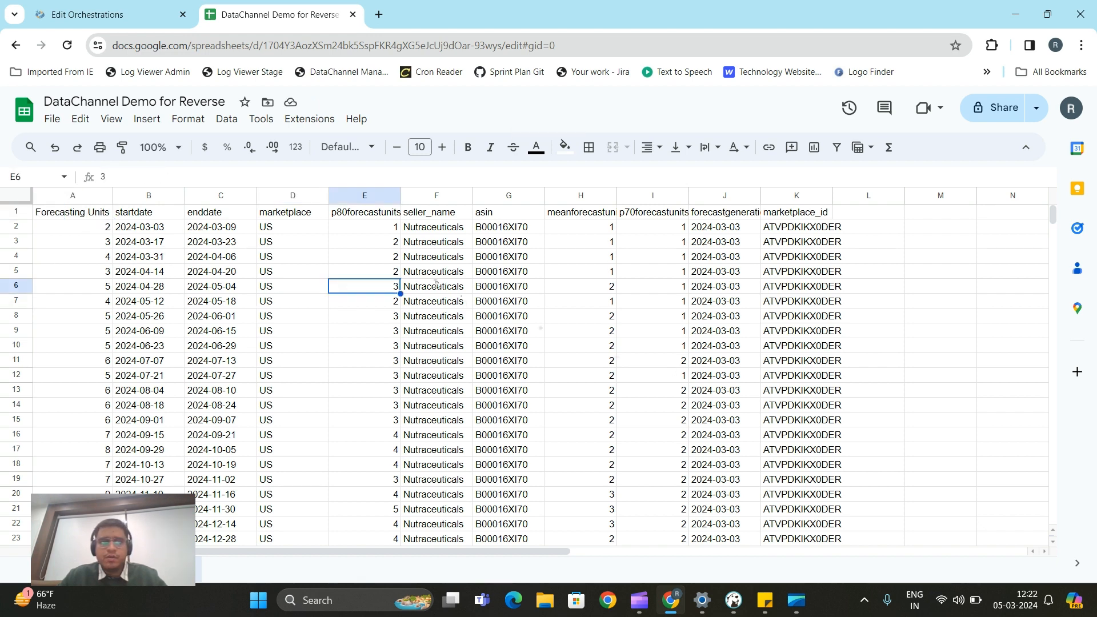
Return to the orchestration, close its task execution details and review the run in the Execution History grid and table.
click(148, 14)
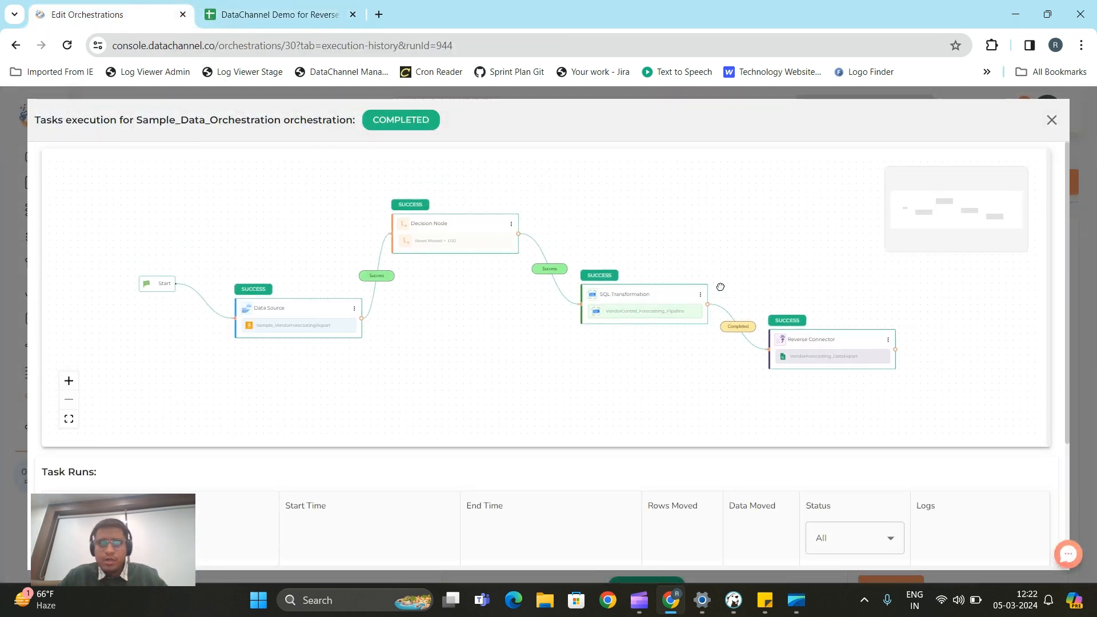
click(1054, 127)
scroll(304, 375, down, 1)
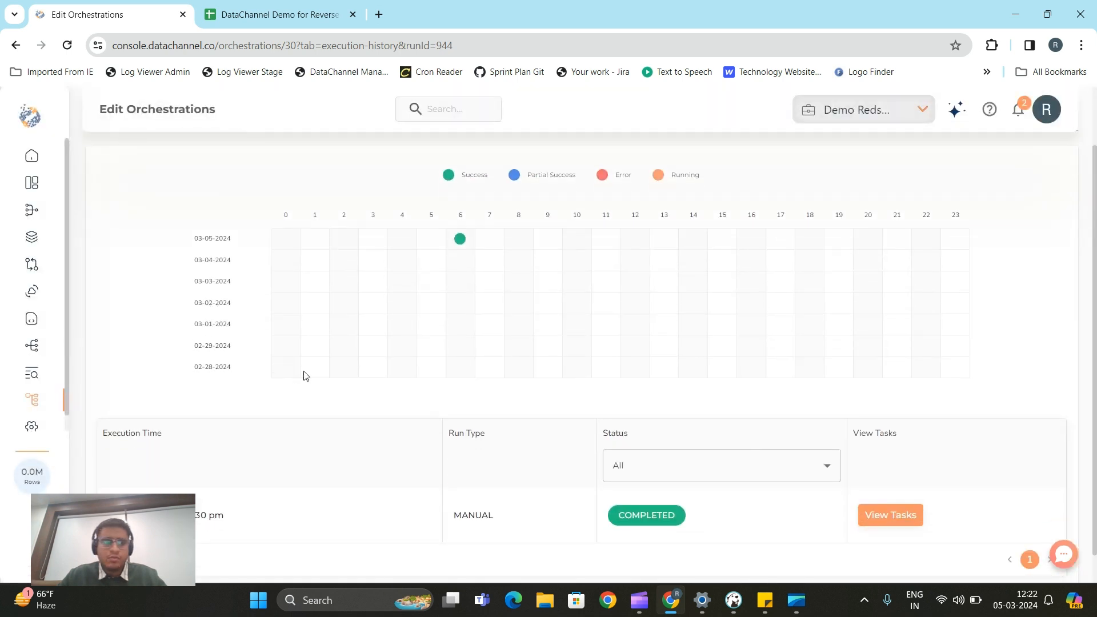
scroll(470, 369, up, 1)
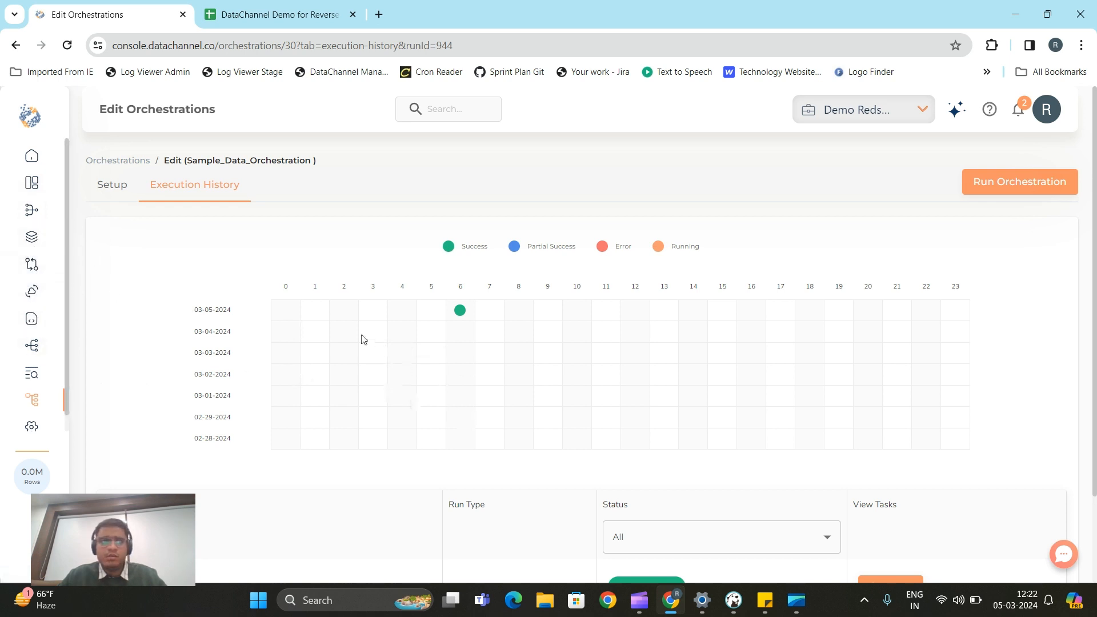
scroll(42, 382, down, 2)
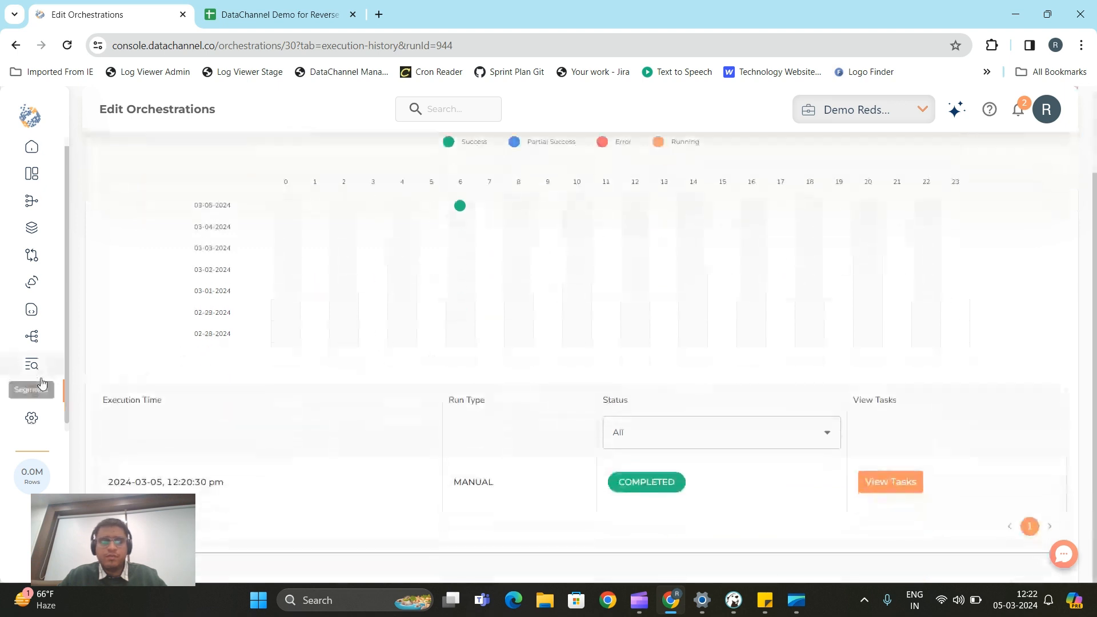
scroll(685, 412, up, 2)
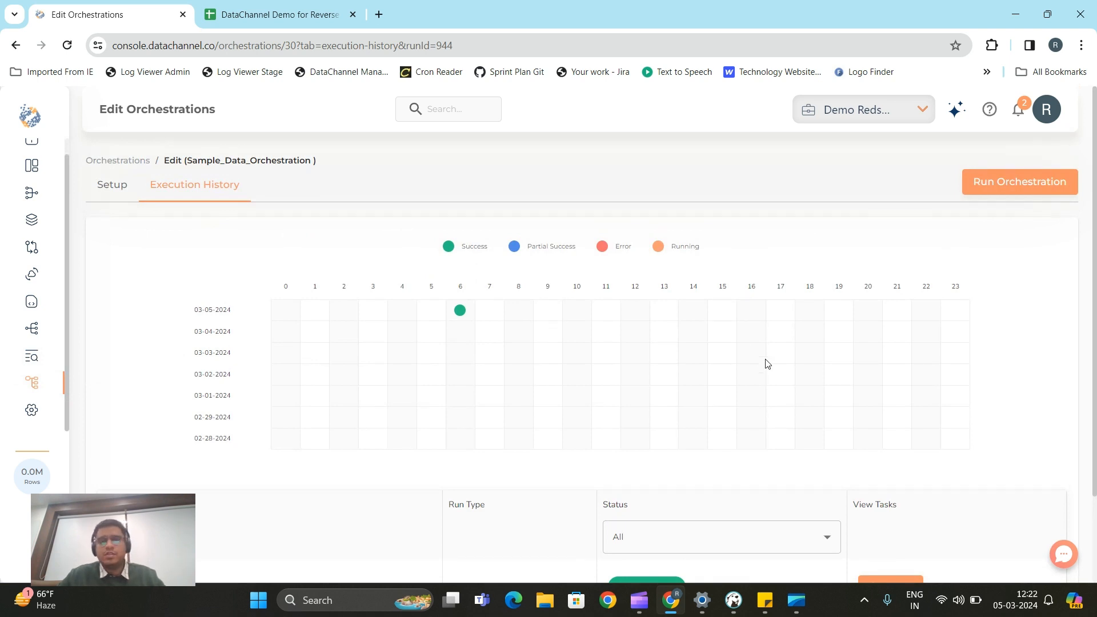
scroll(700, 343, down, 1)
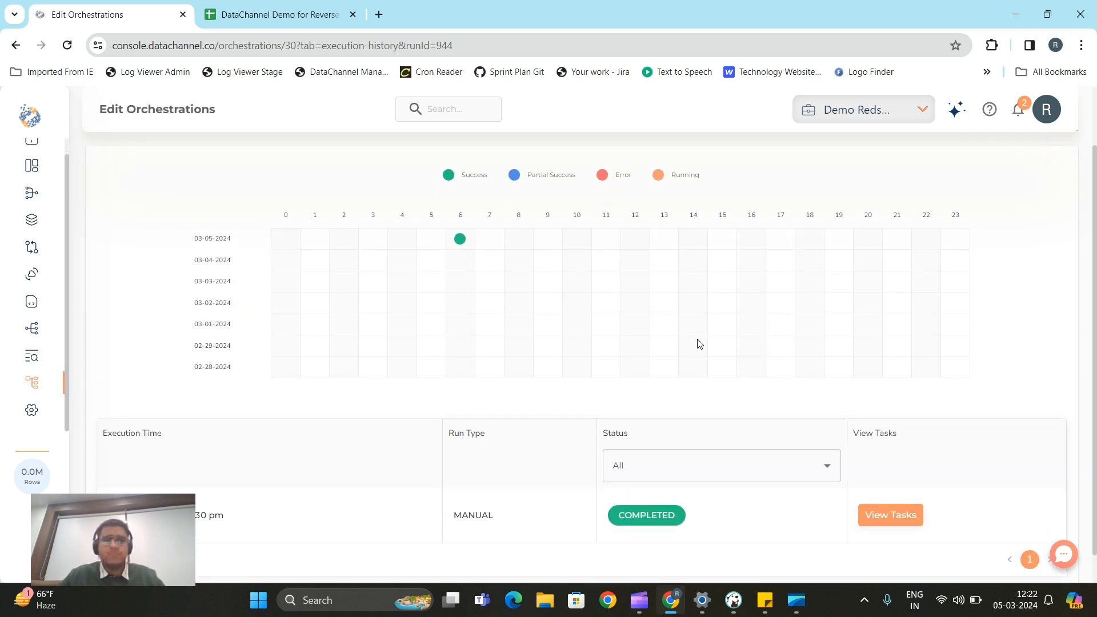
scroll(656, 343, up, 1)
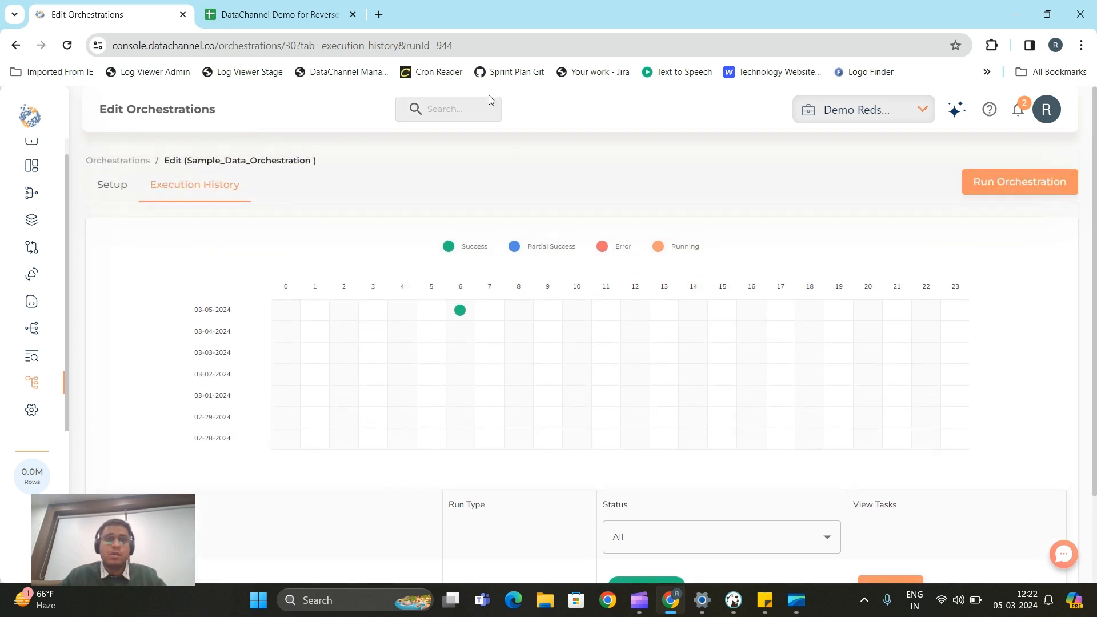
Open the datachannel.co website in a new browser tab.
click(379, 15)
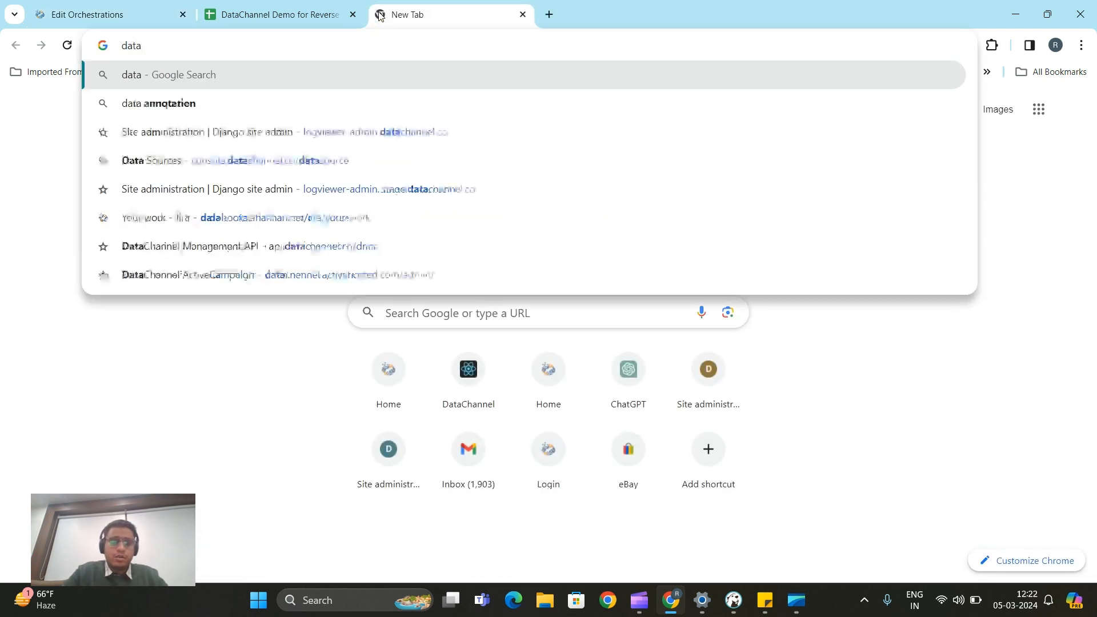
text(channel.co)
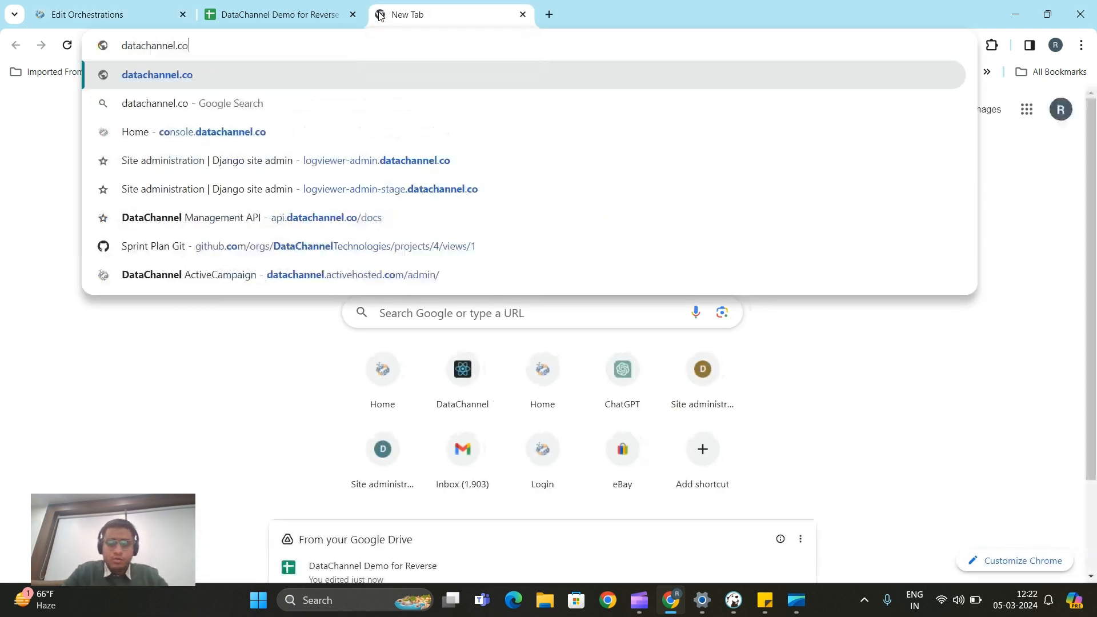
key(Return)
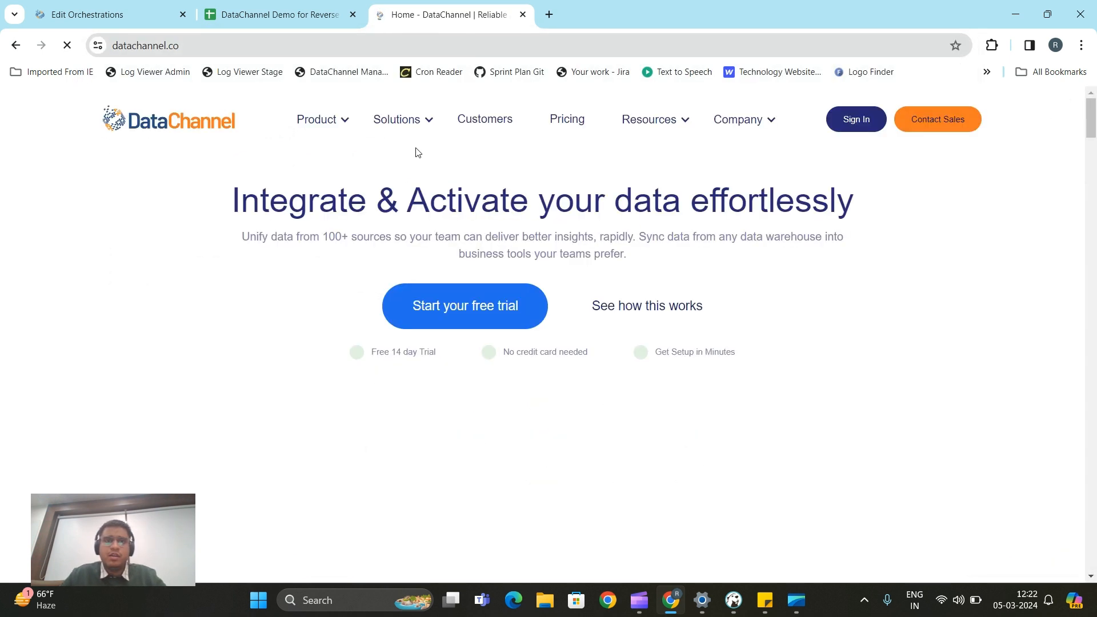